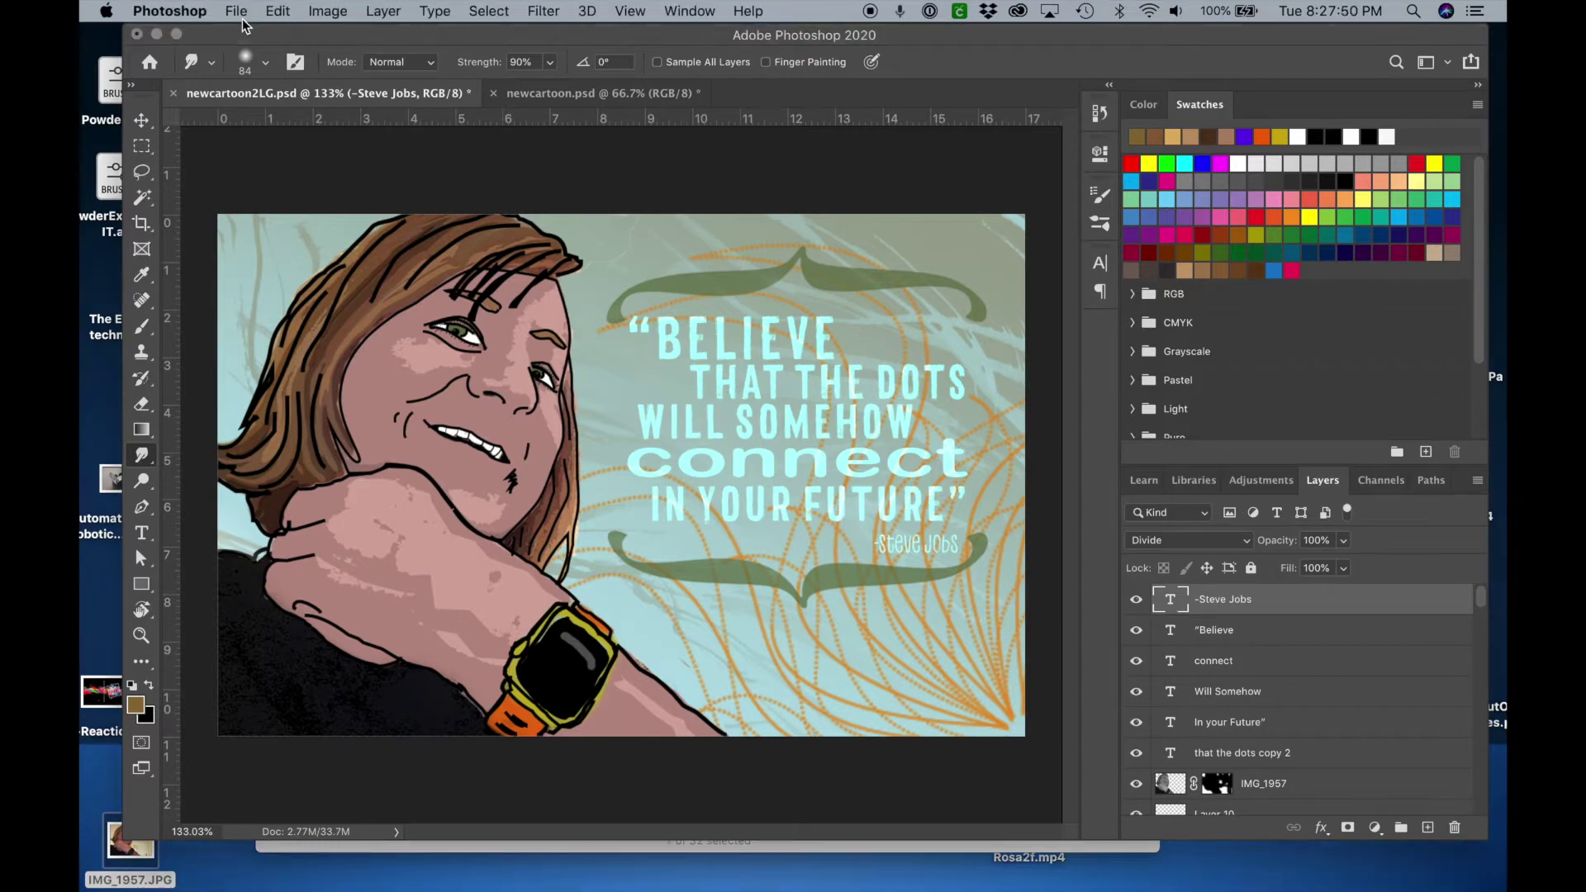
Create a new 11 x 8.5 inch landscape document at 150 pixels/inch in RGB Color with a white background.
click(237, 11)
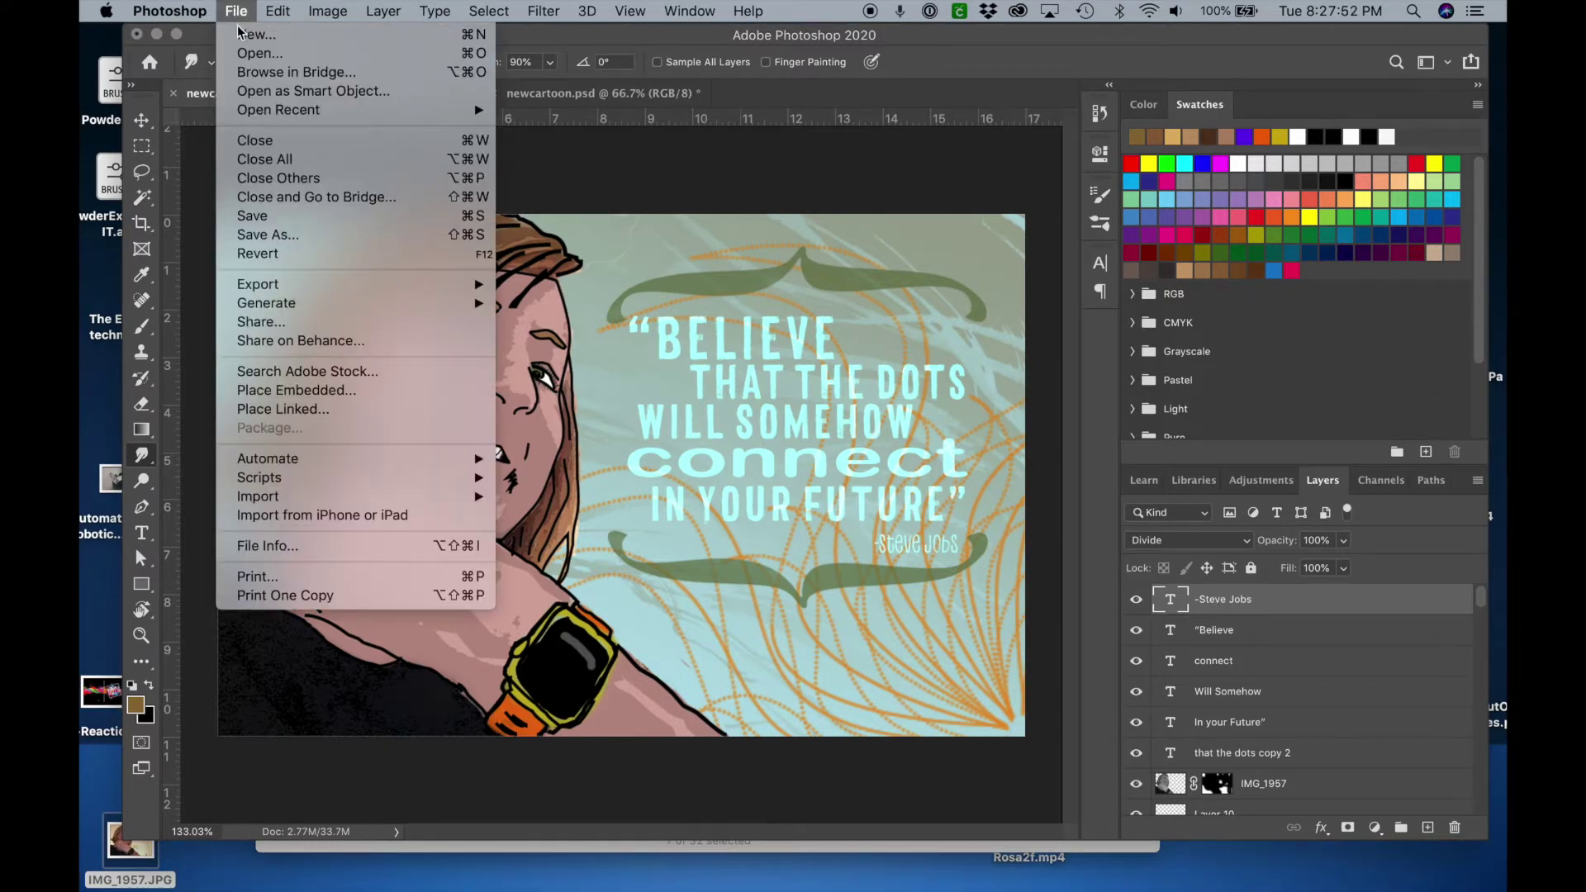
click(239, 34)
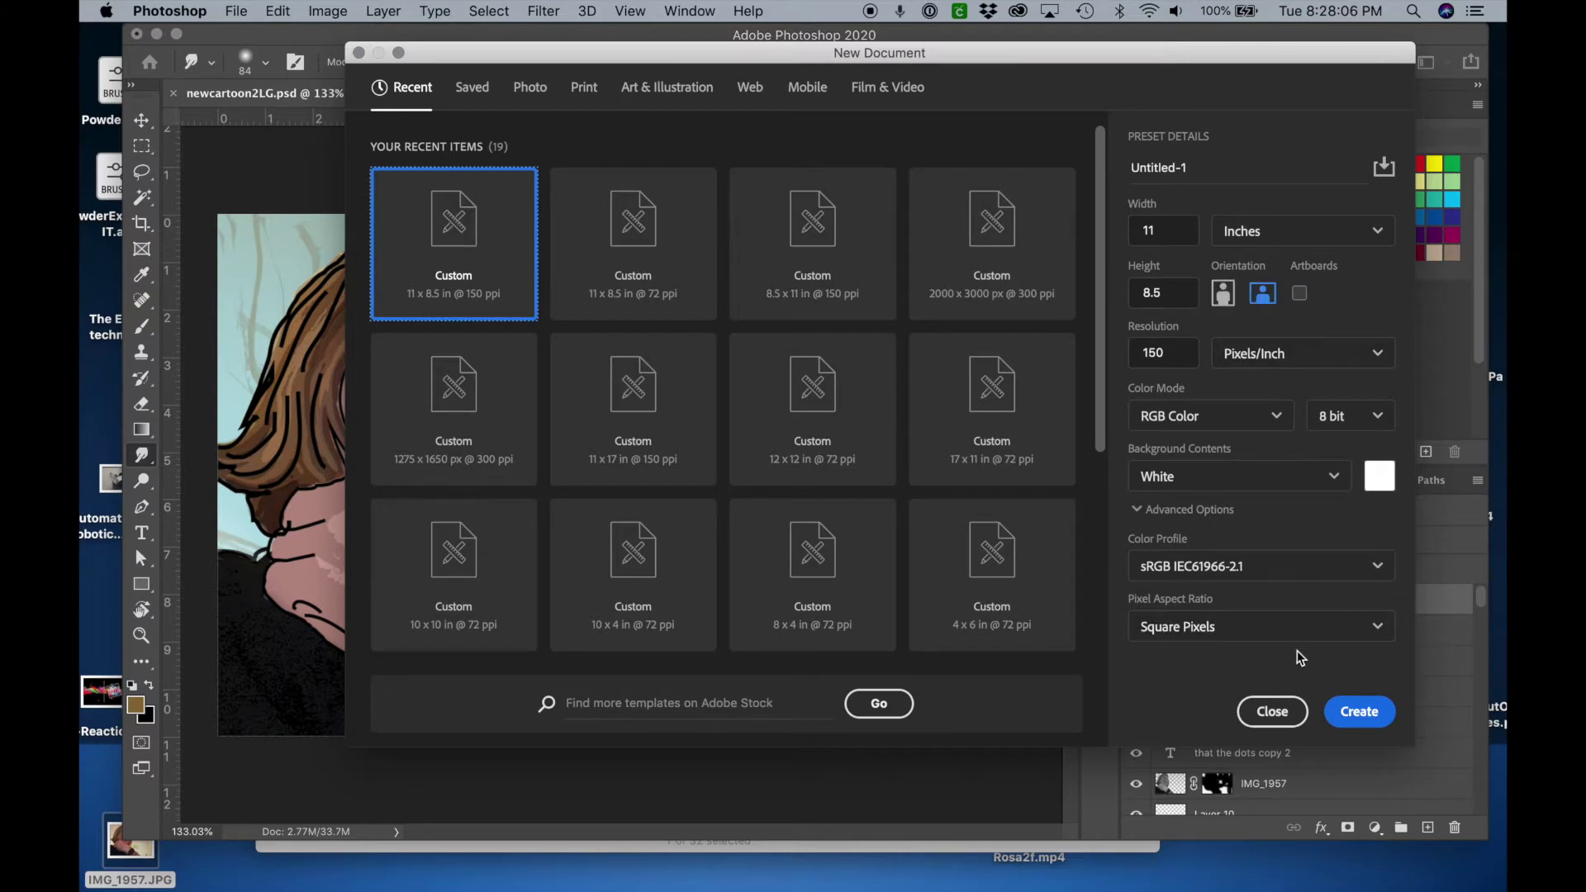
click(1355, 712)
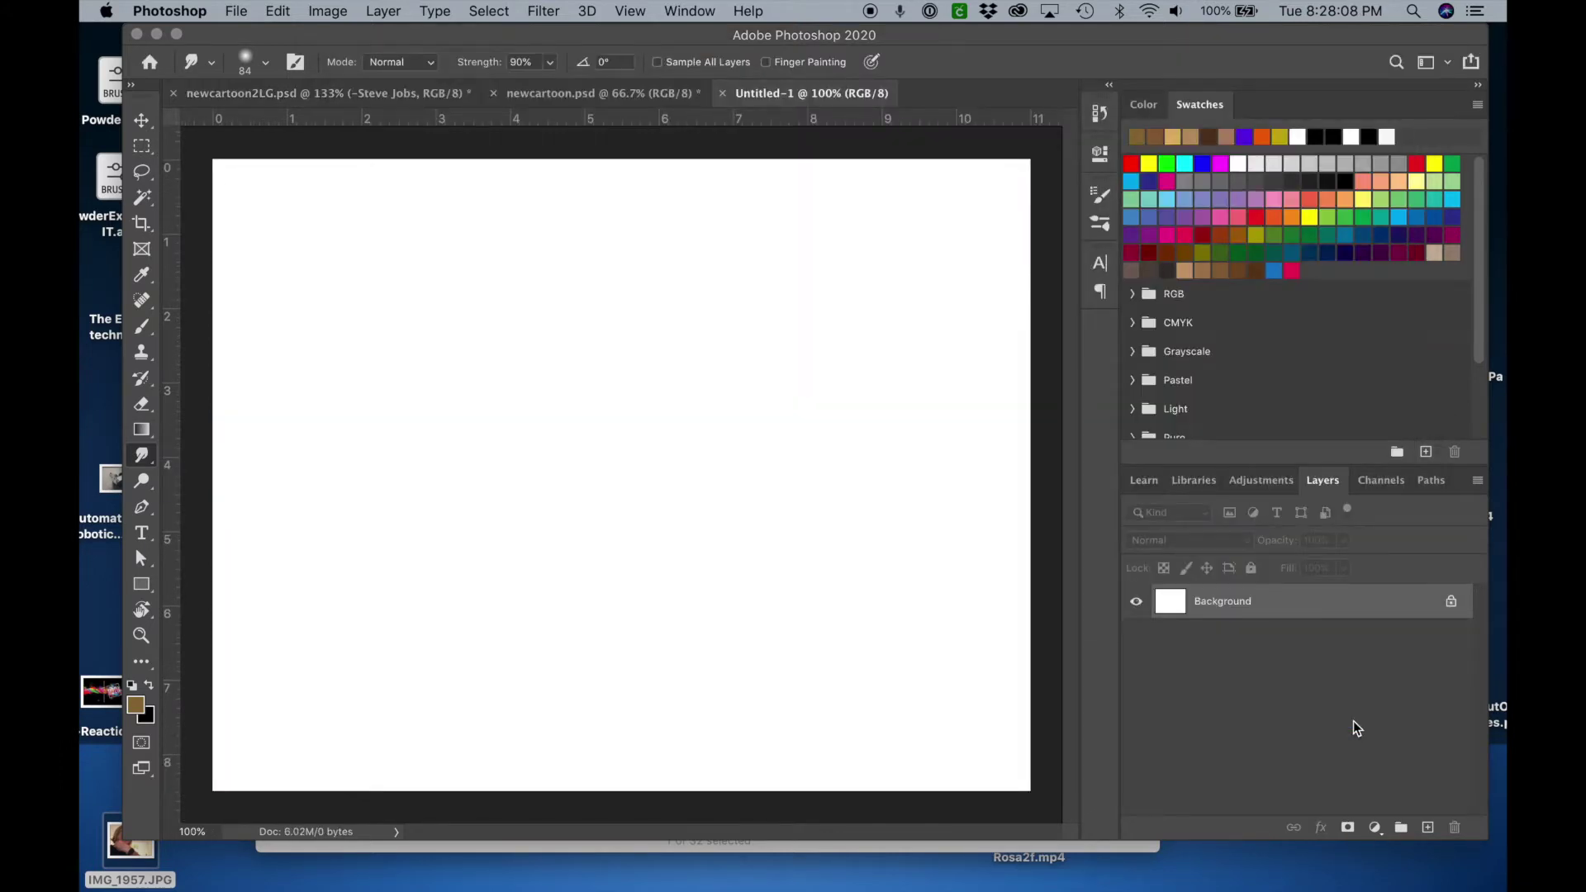
Place IMG_1957.JPG from the desktop, scaled down in the canvas's lower-left corner, and rasterize its layer.
drag(121, 859, 676, 521)
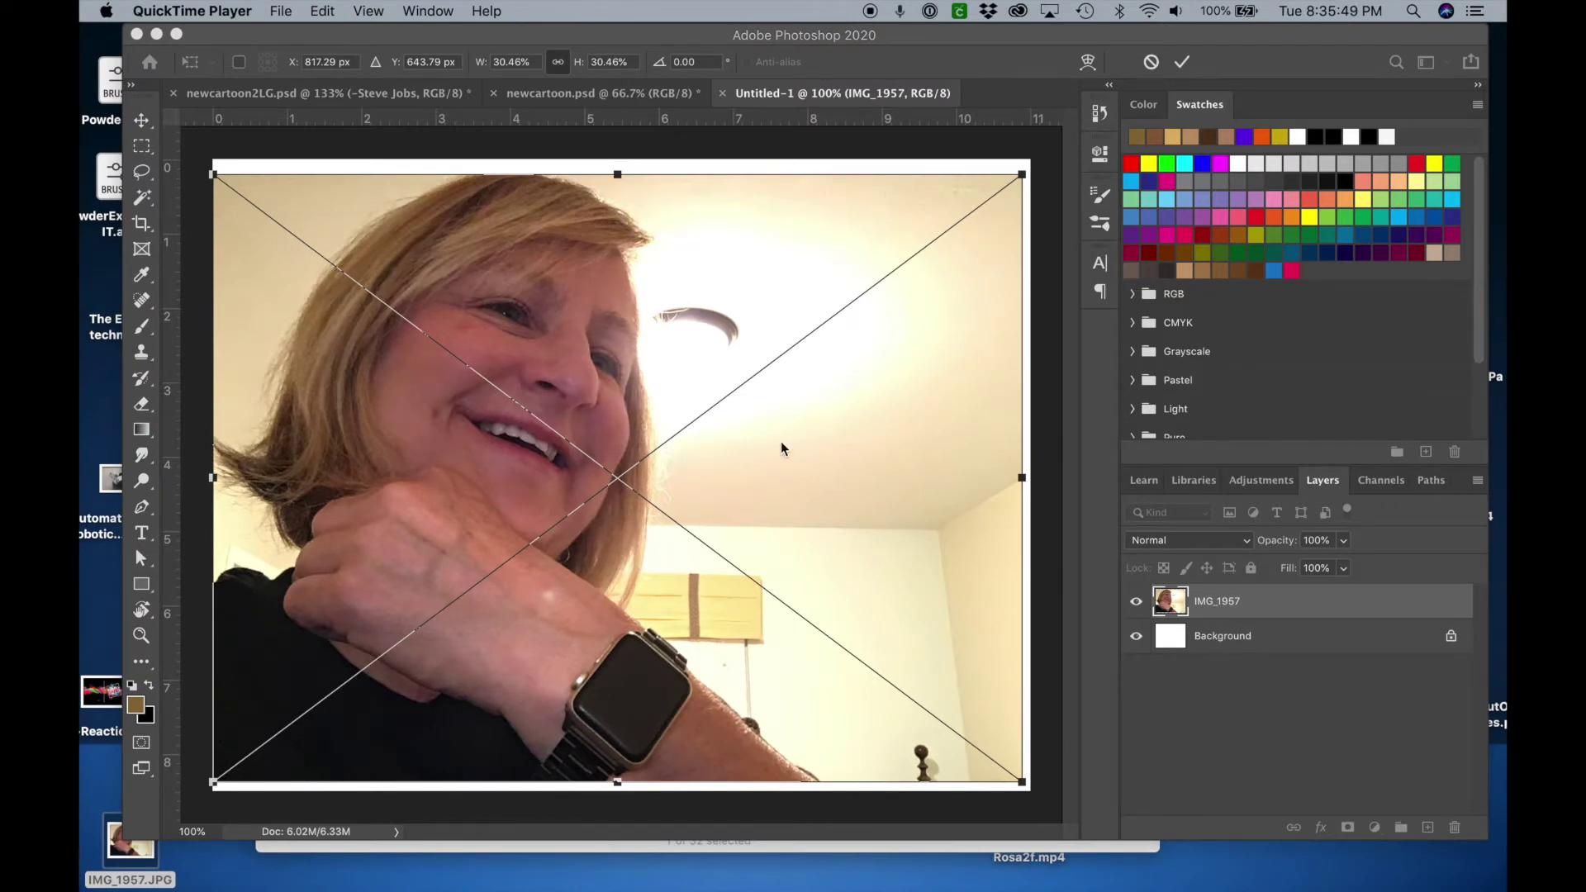
click(1020, 174)
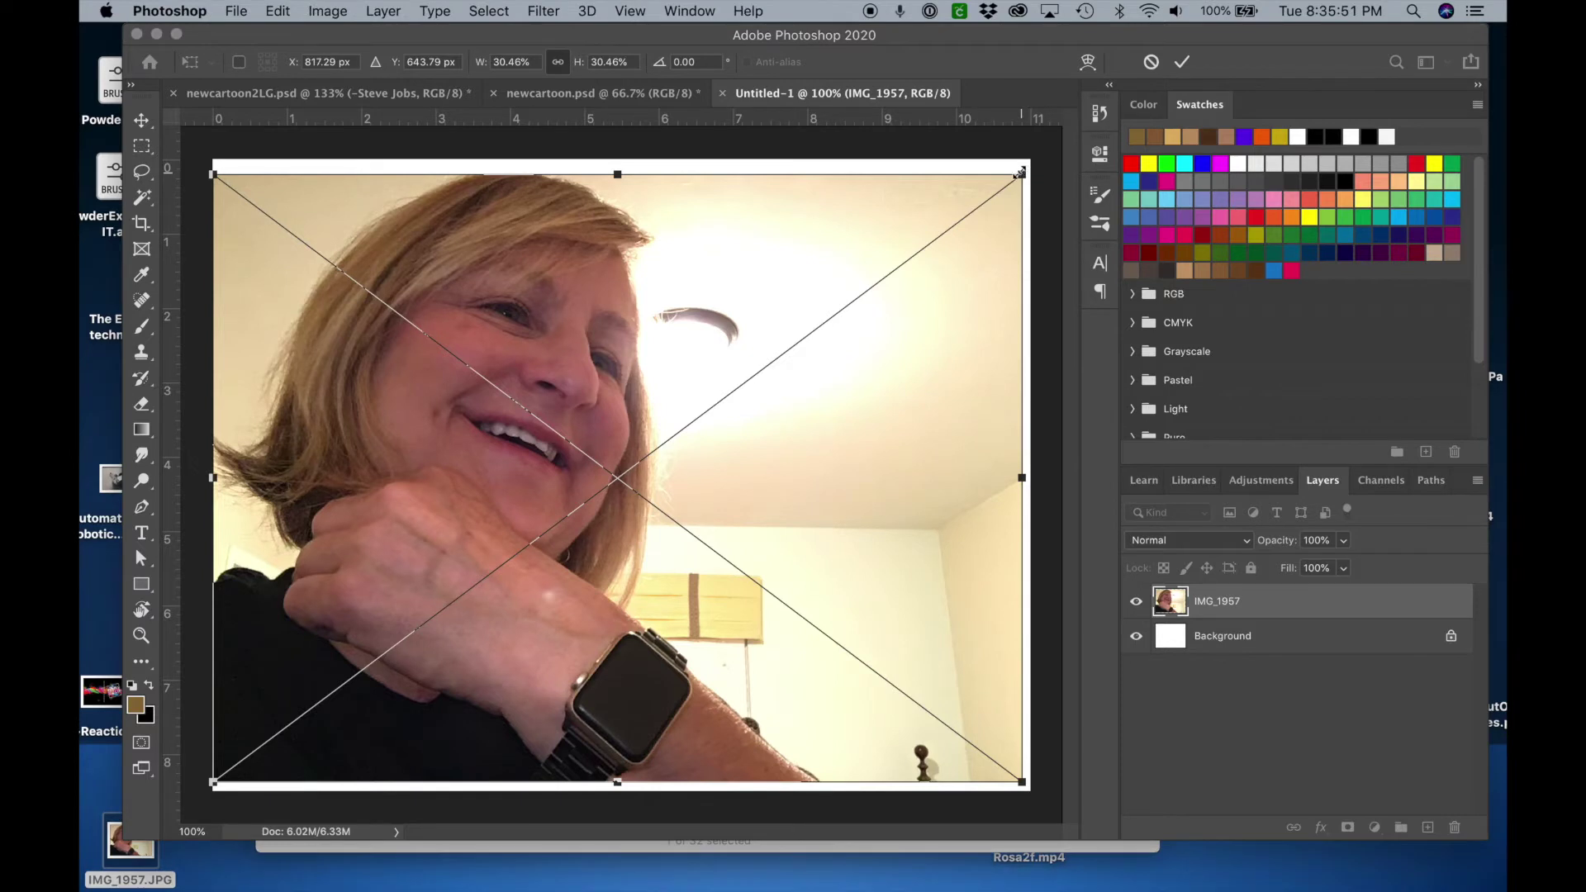
drag(1021, 174, 947, 231)
mouse_move(731, 424)
mouse_down()
mouse_move(842, 385)
mouse_move(744, 407)
mouse_move(736, 429)
mouse_up()
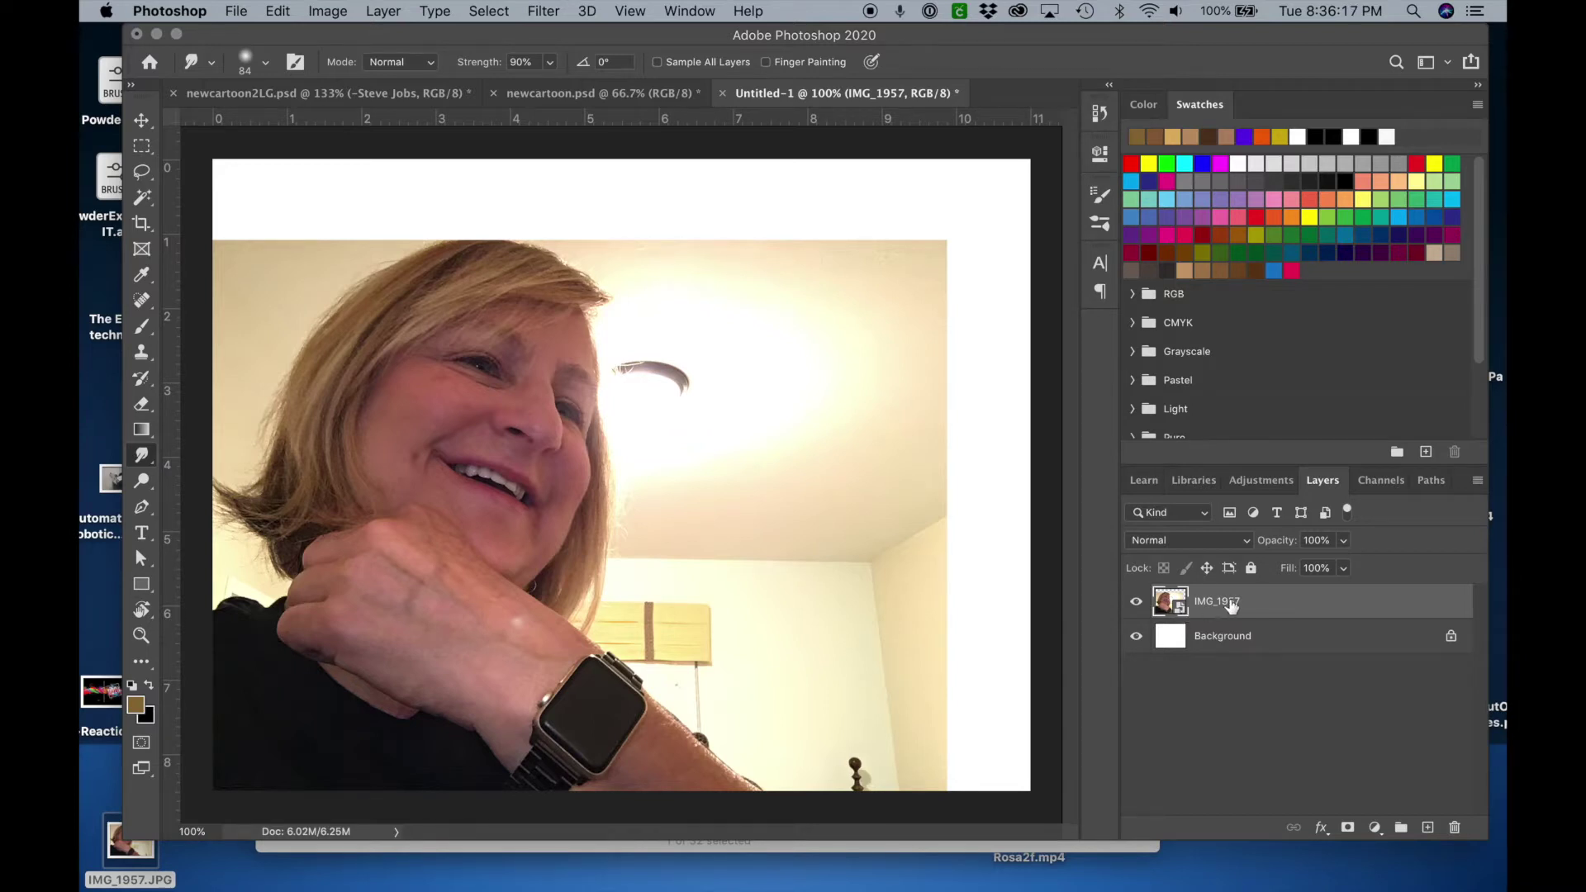
right_click(1181, 615)
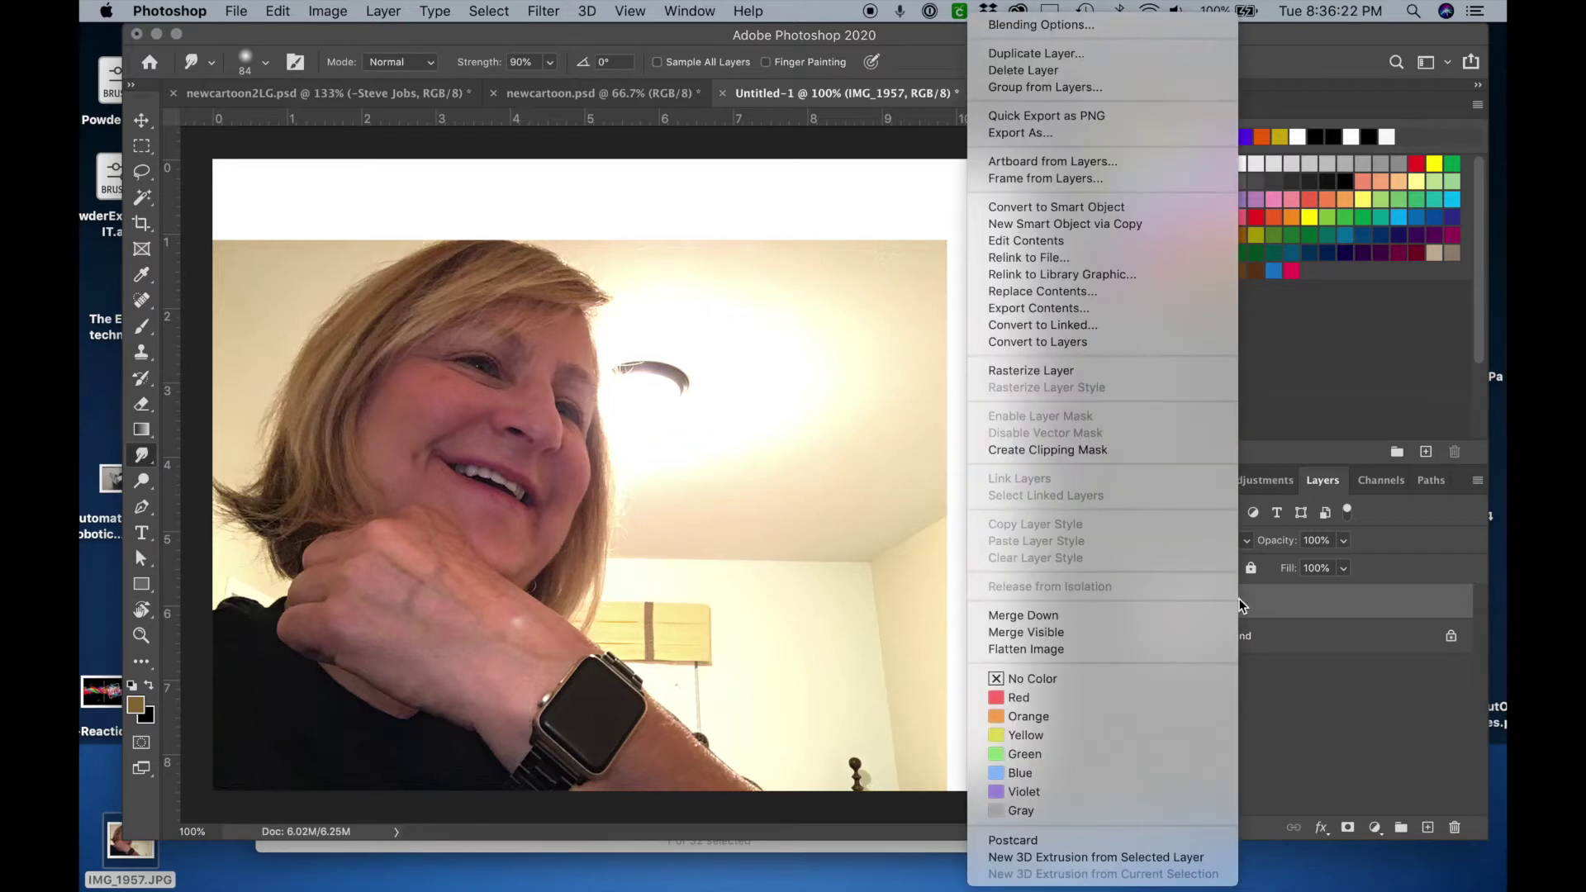
click(1077, 372)
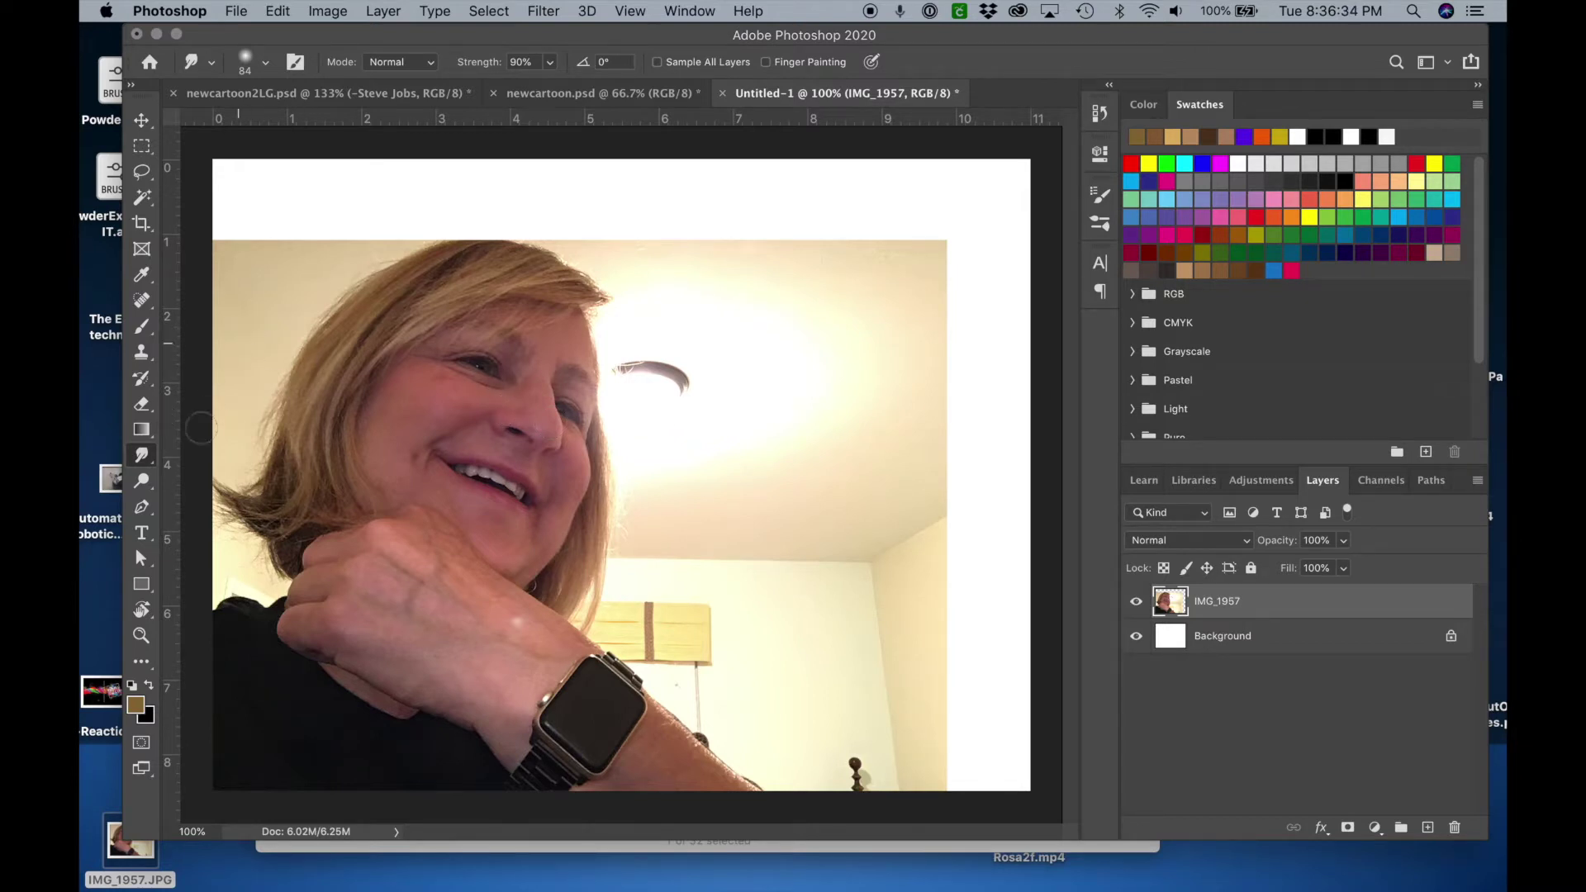
Try a wavy test path over the ceiling with the Freeform Pen, and undo it.
click(145, 512)
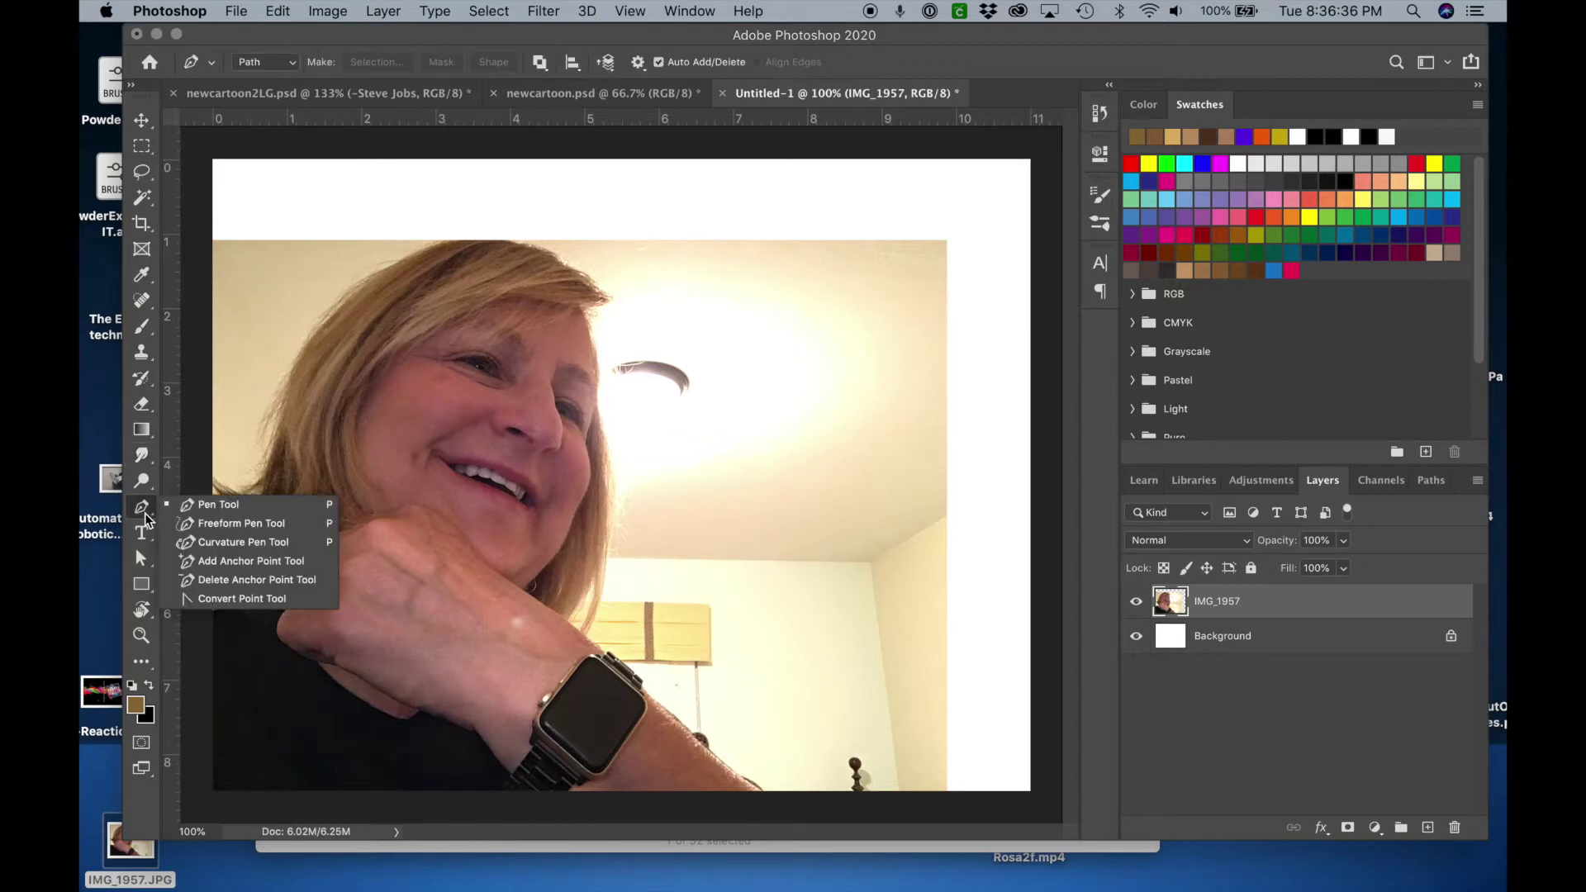
click(220, 526)
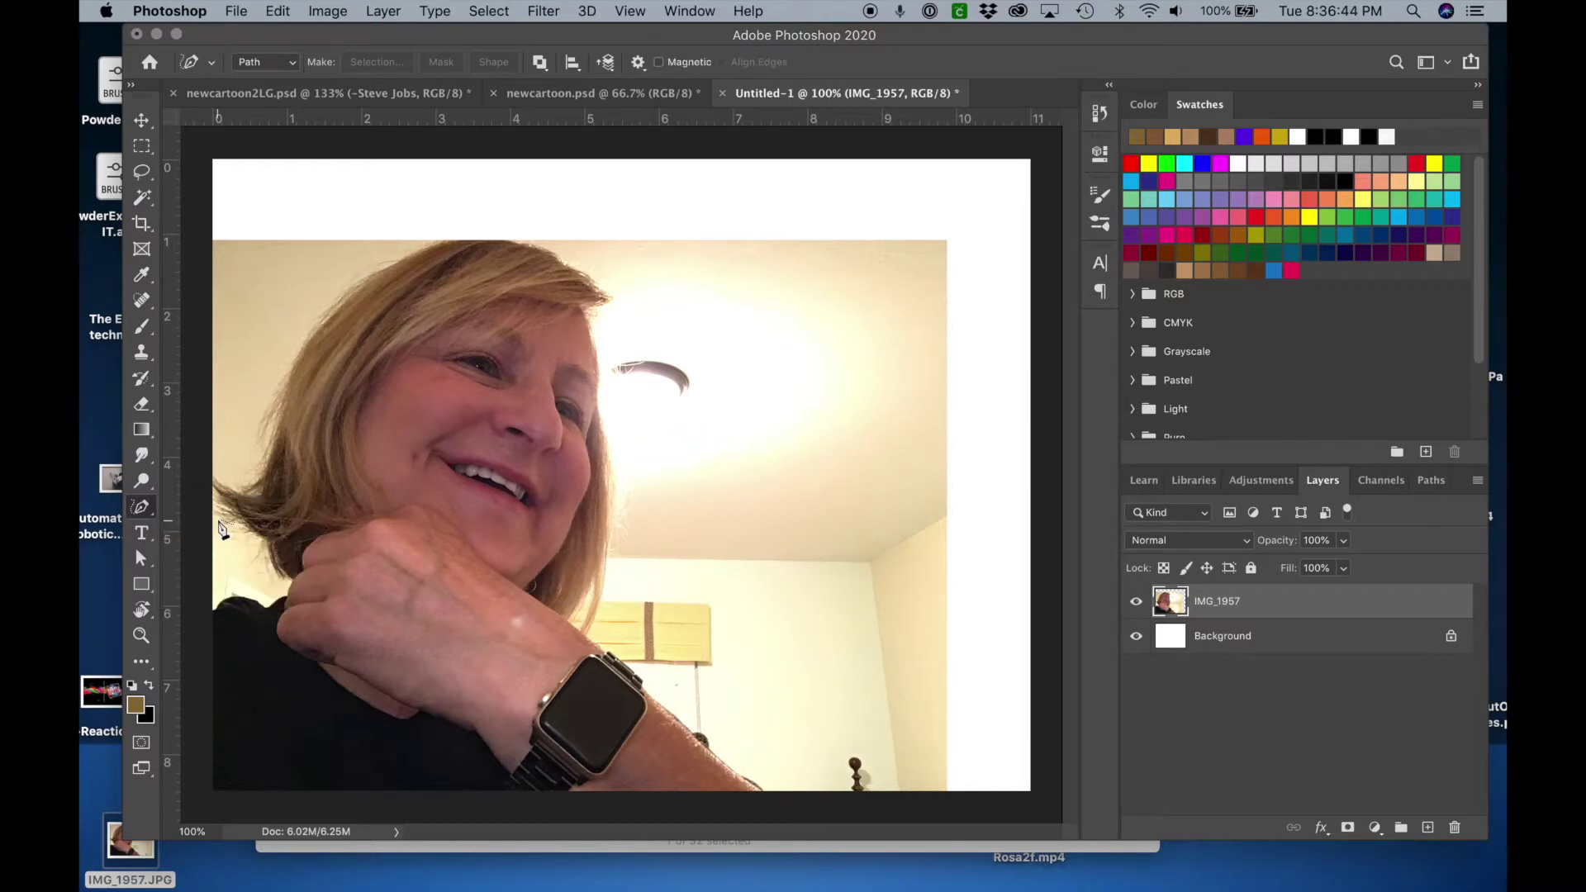
mouse_move(692, 291)
mouse_down()
mouse_move(732, 366)
mouse_move(804, 398)
mouse_move(828, 435)
mouse_move(806, 487)
mouse_up()
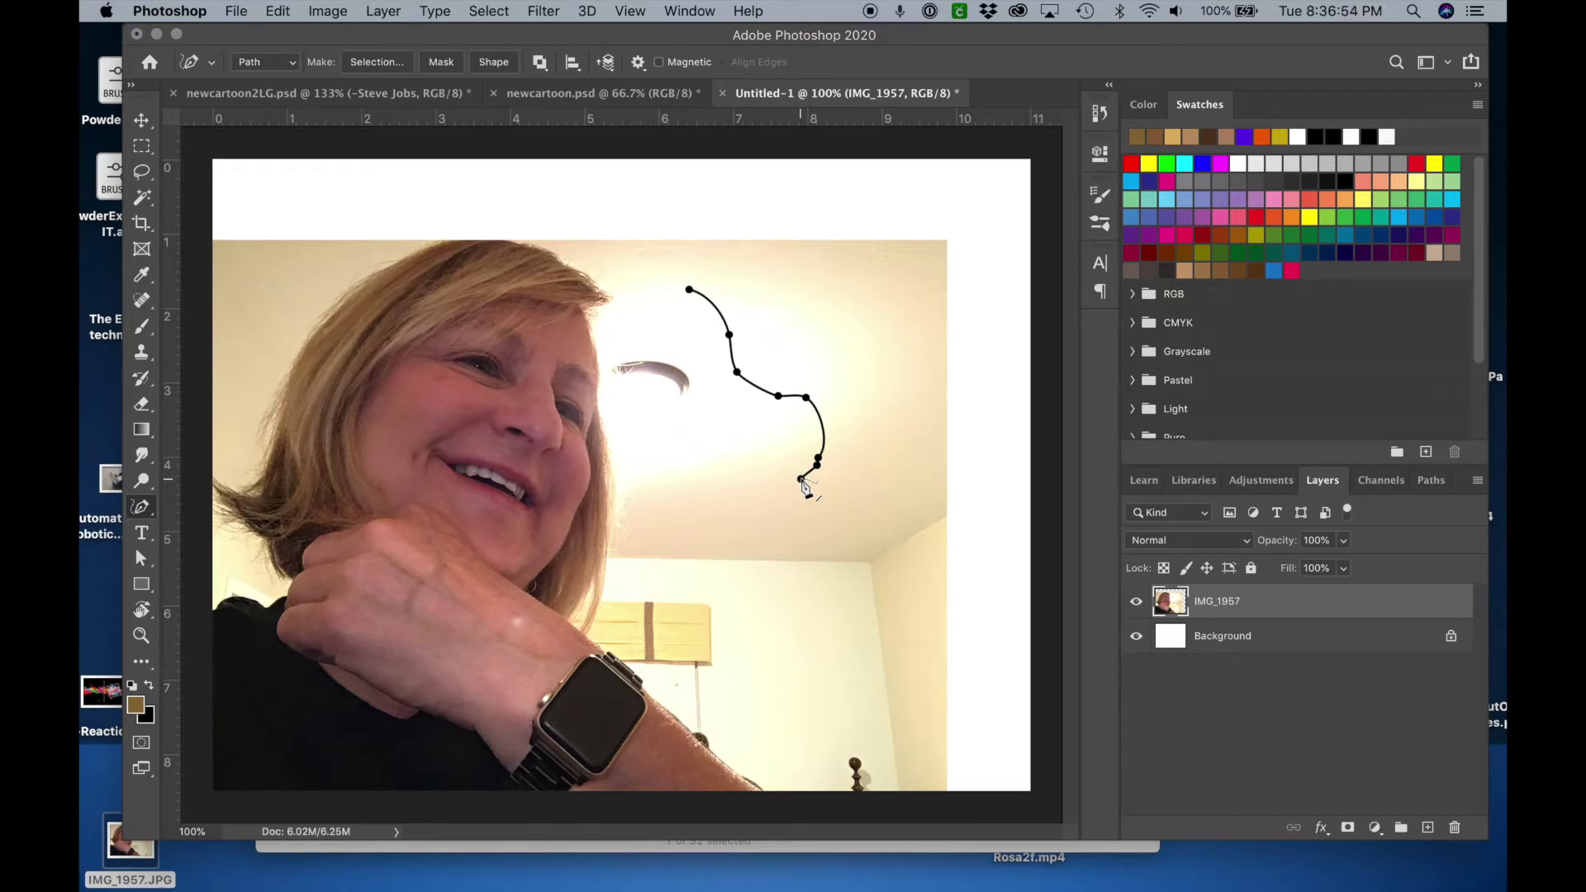
key(super+z)
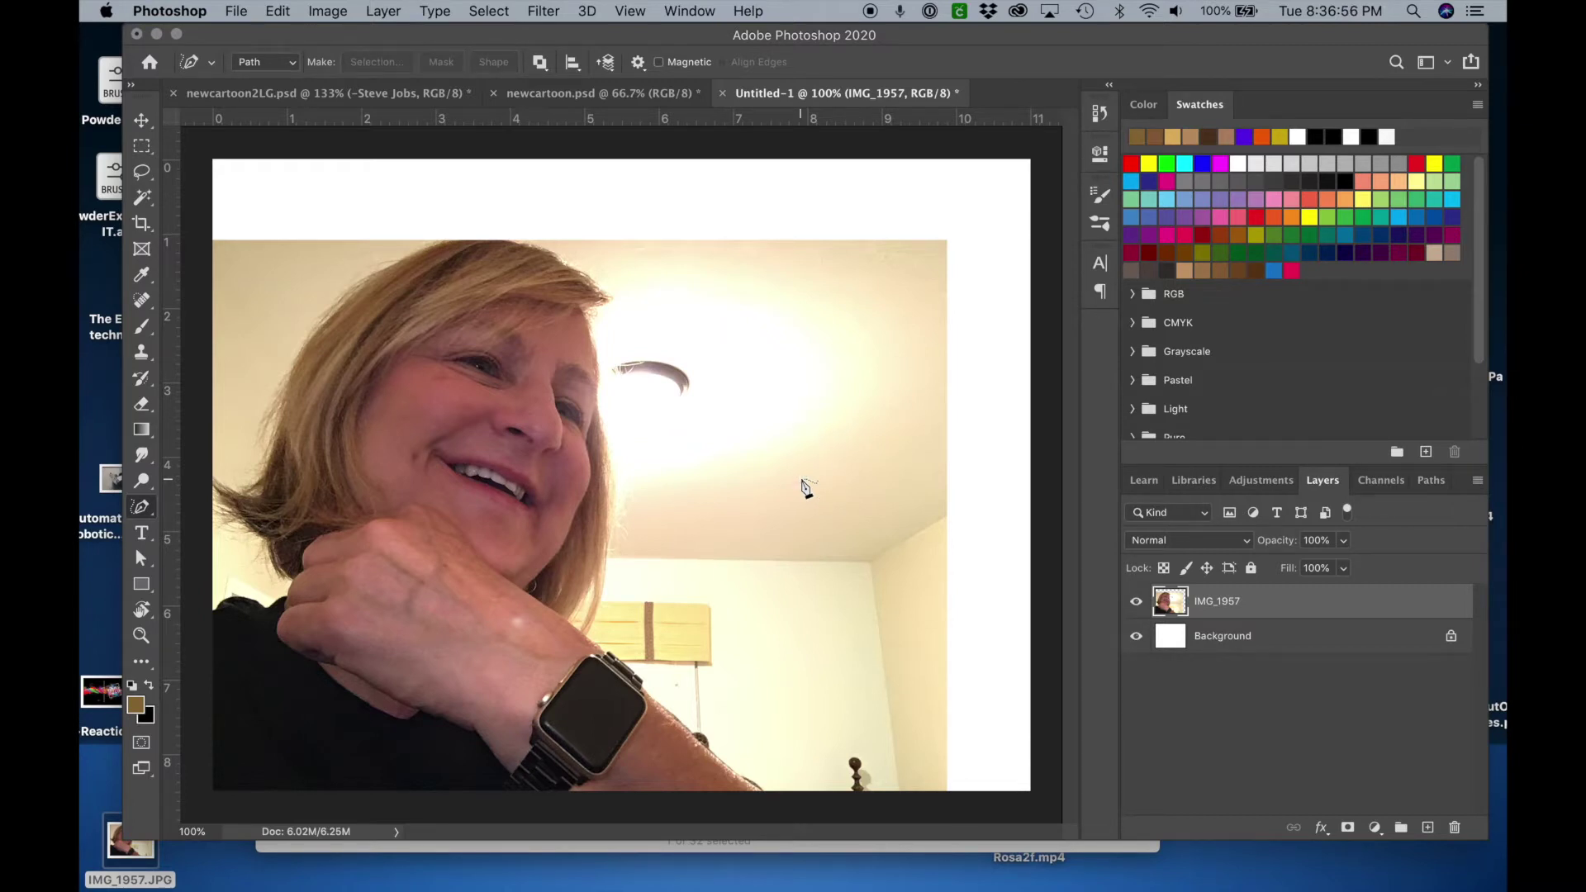
Try a curved test path beside the face with the standard Pen tool, and undo it.
click(142, 506)
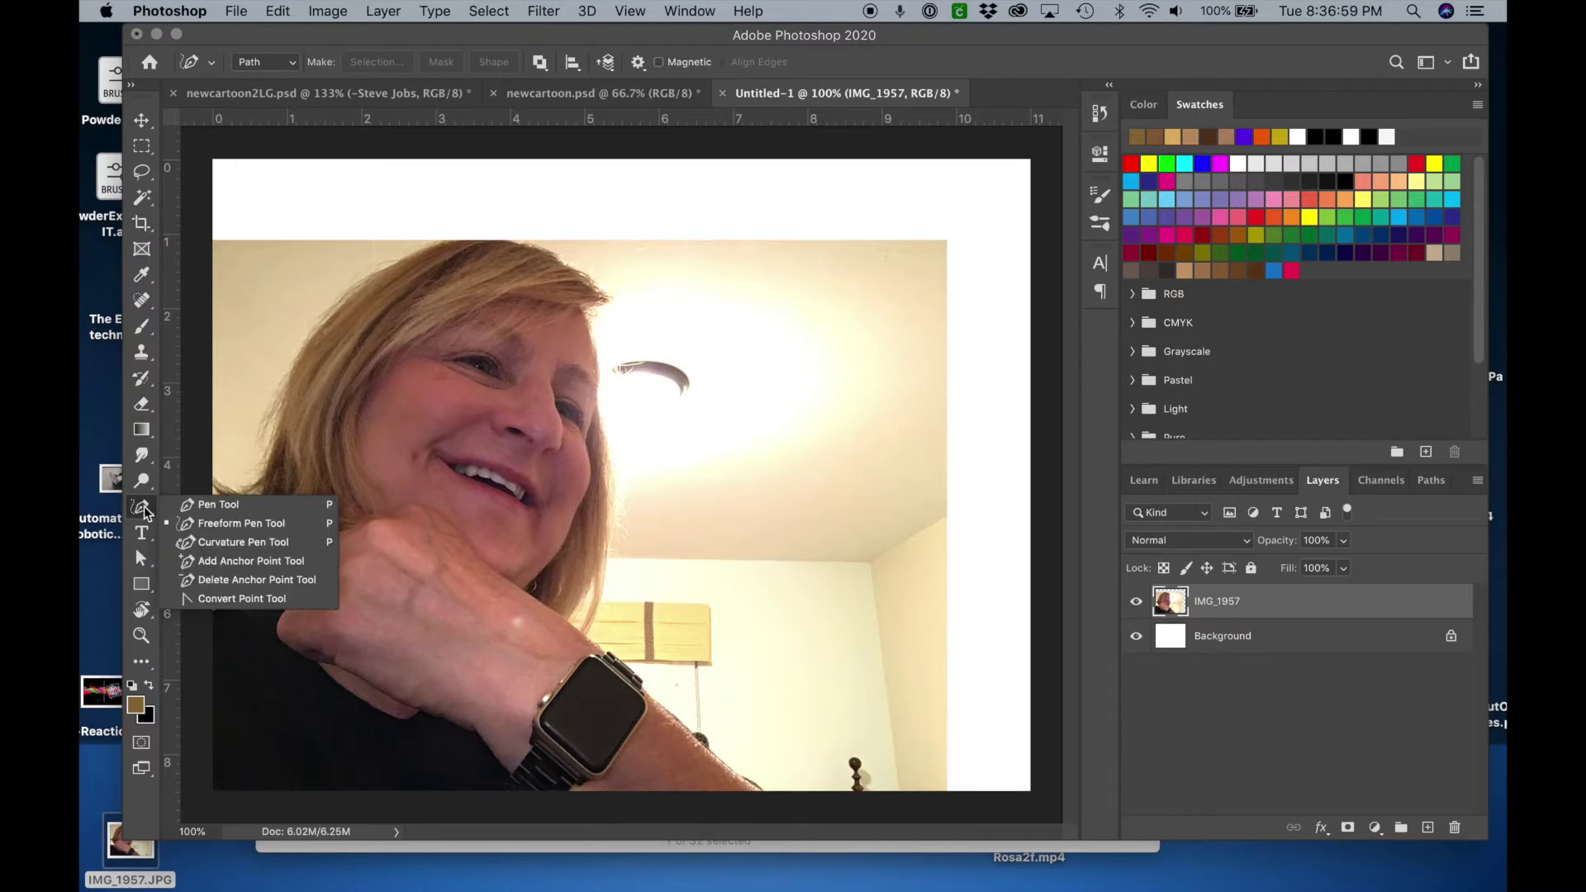
click(201, 505)
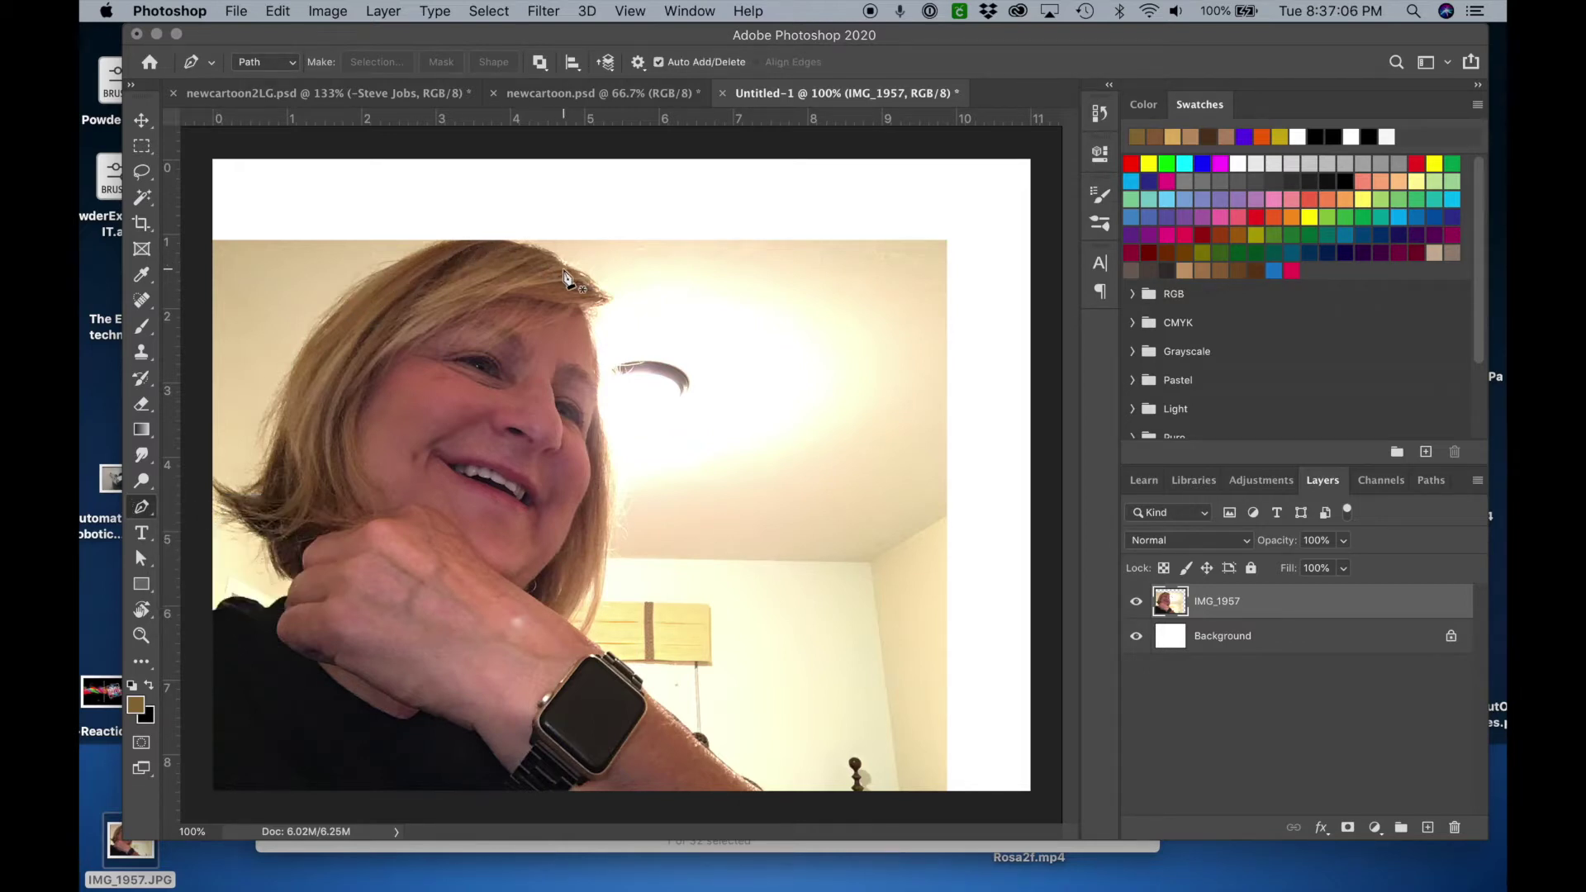
click(651, 283)
mouse_move(764, 315)
mouse_down()
mouse_move(821, 425)
mouse_move(743, 514)
mouse_up()
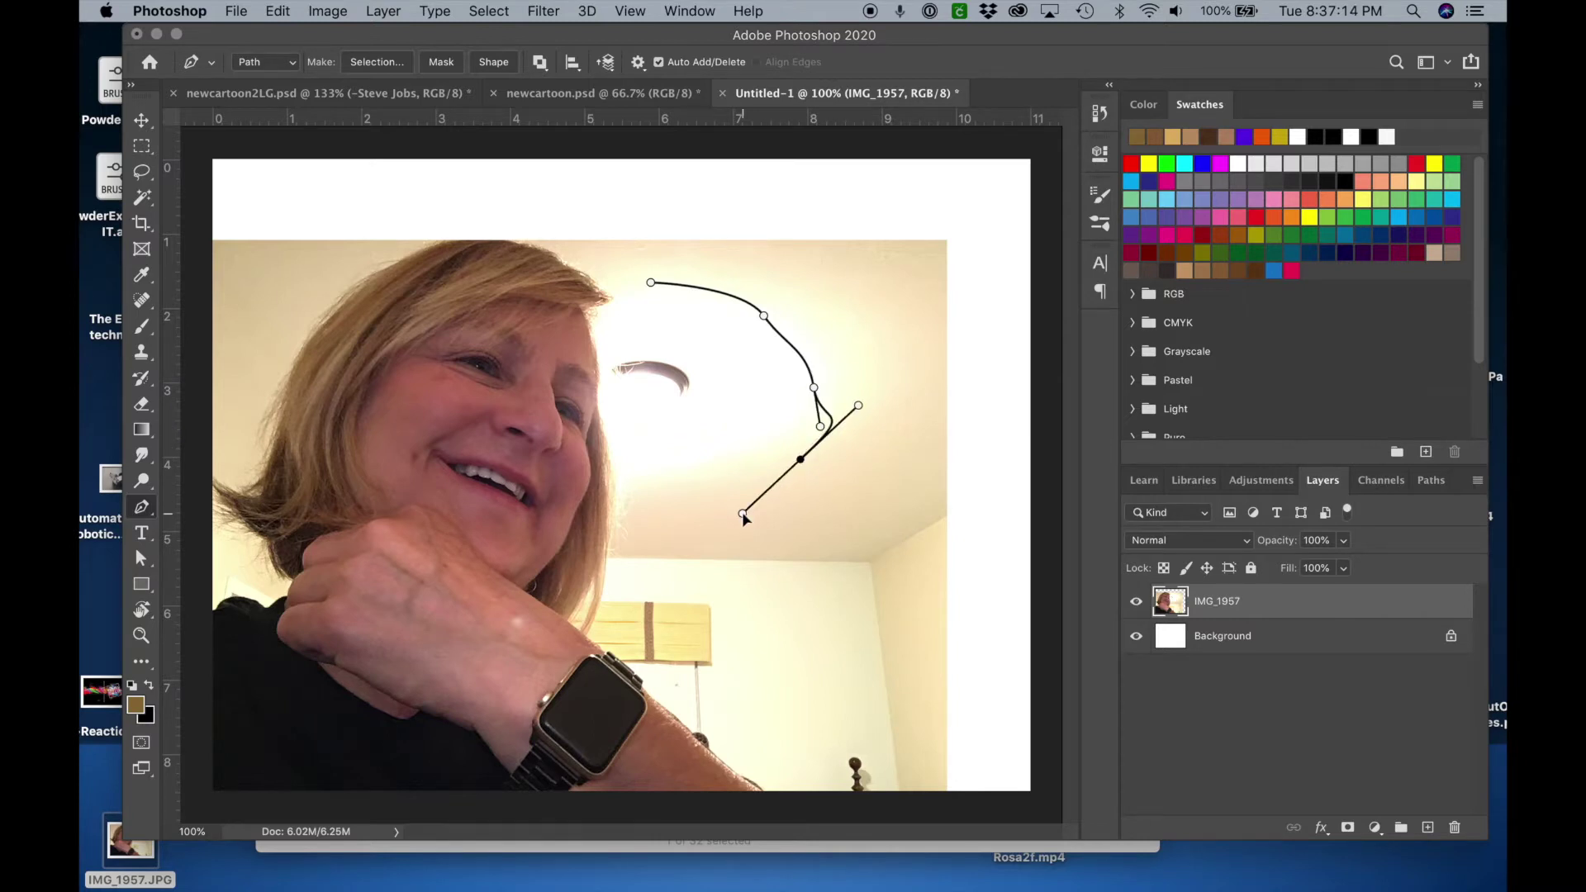
key(ctrl+z)
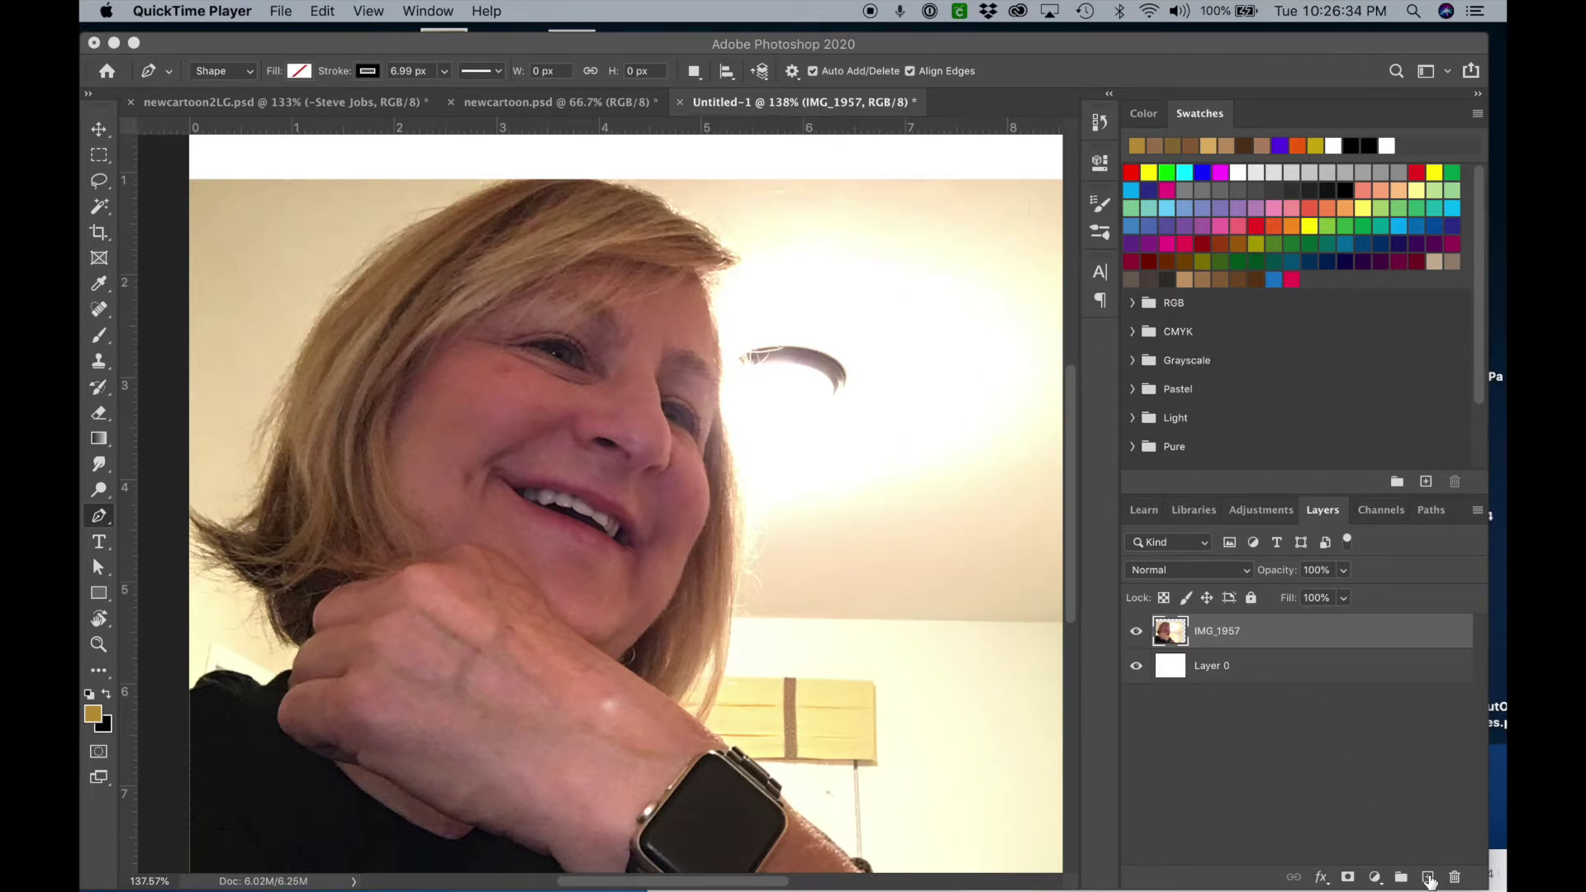
Add a new layer above the IMG_1957 layer and name it "hair".
click(1428, 878)
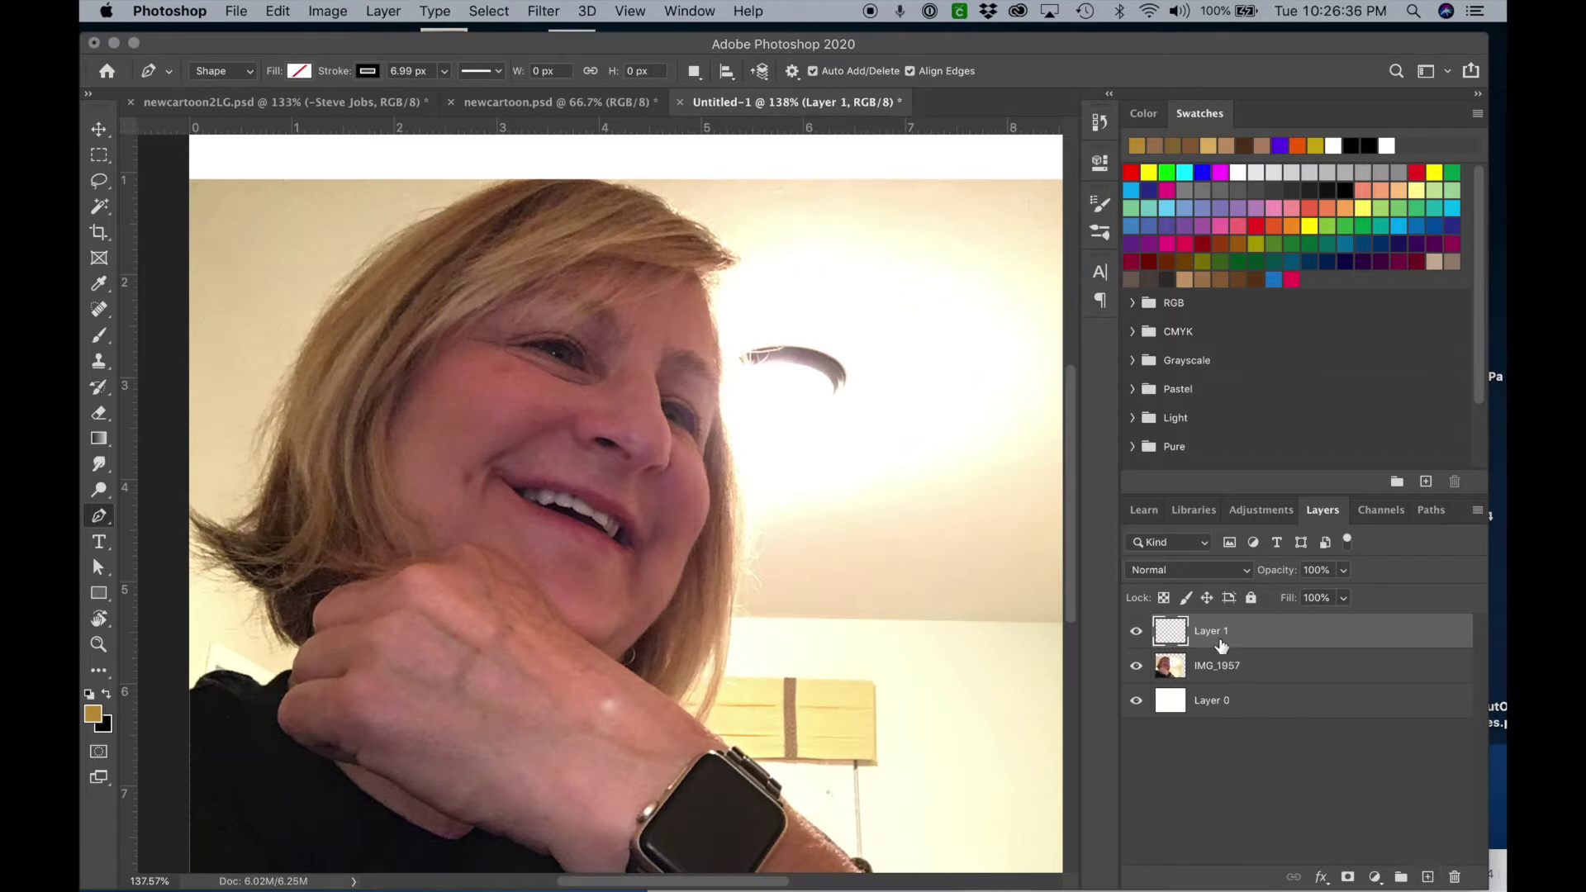
double_click(1211, 631)
text(hair)
click(1314, 639)
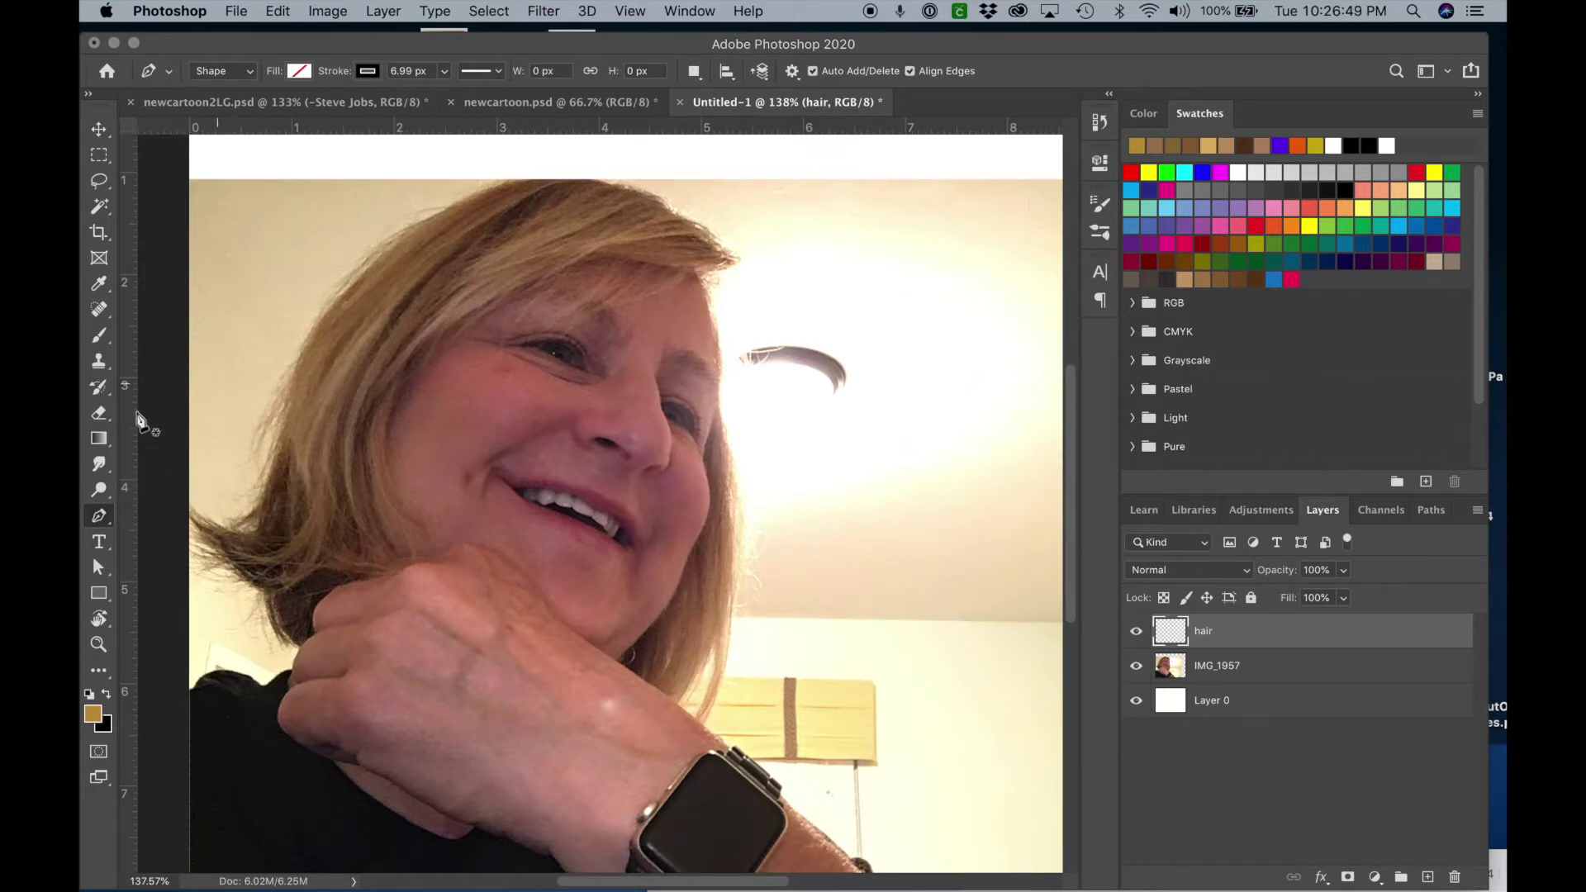
Set up the Pen tool in Shape mode with a 5 px stroke width.
click(98, 517)
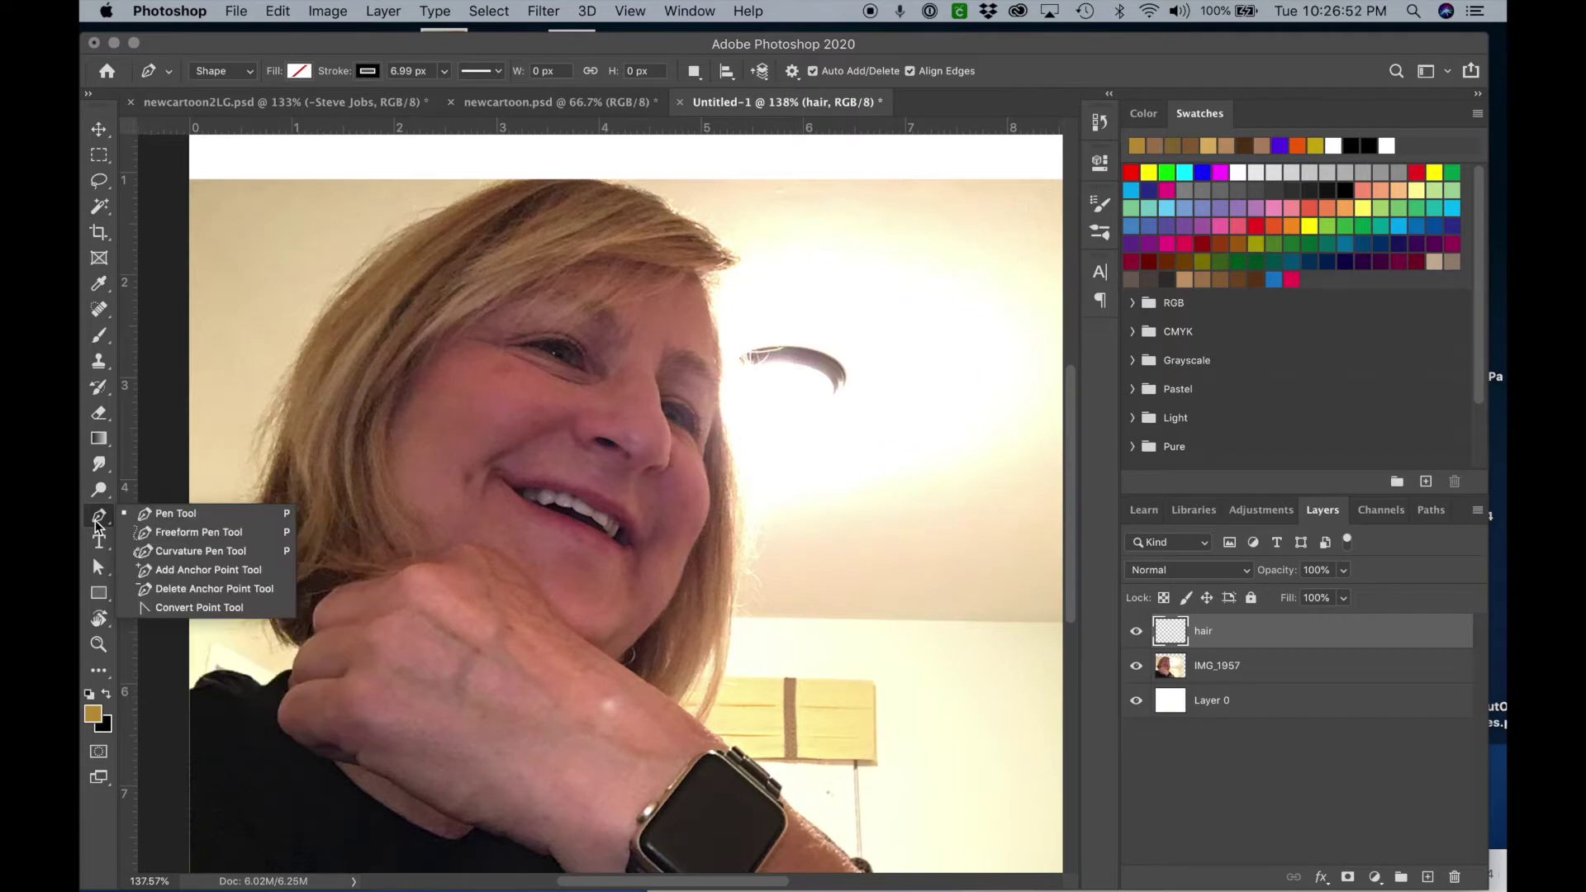
click(171, 514)
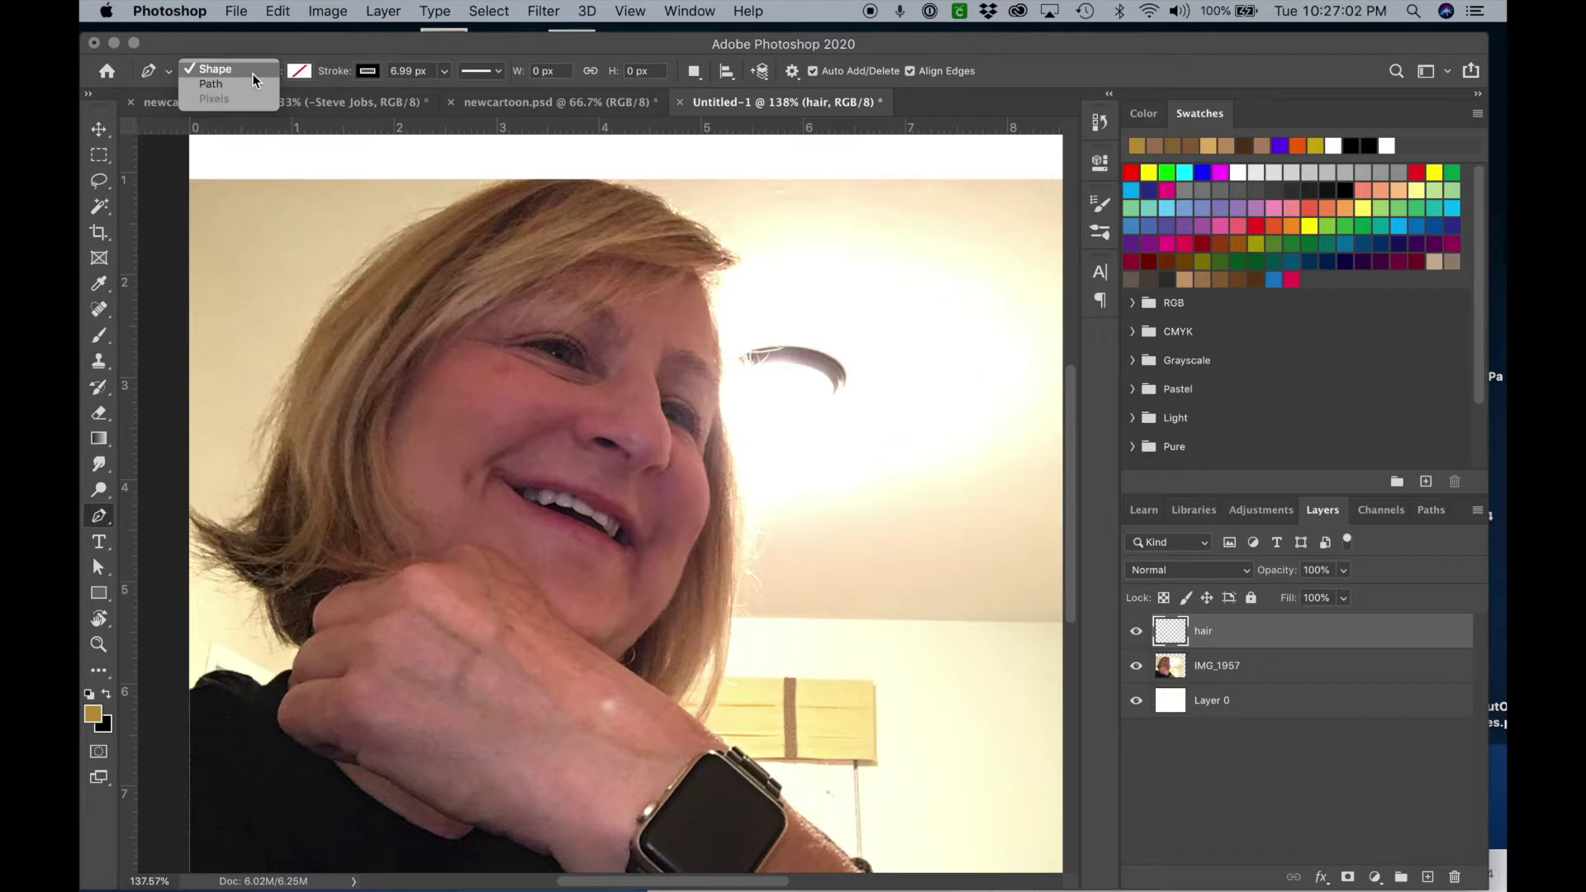
click(253, 73)
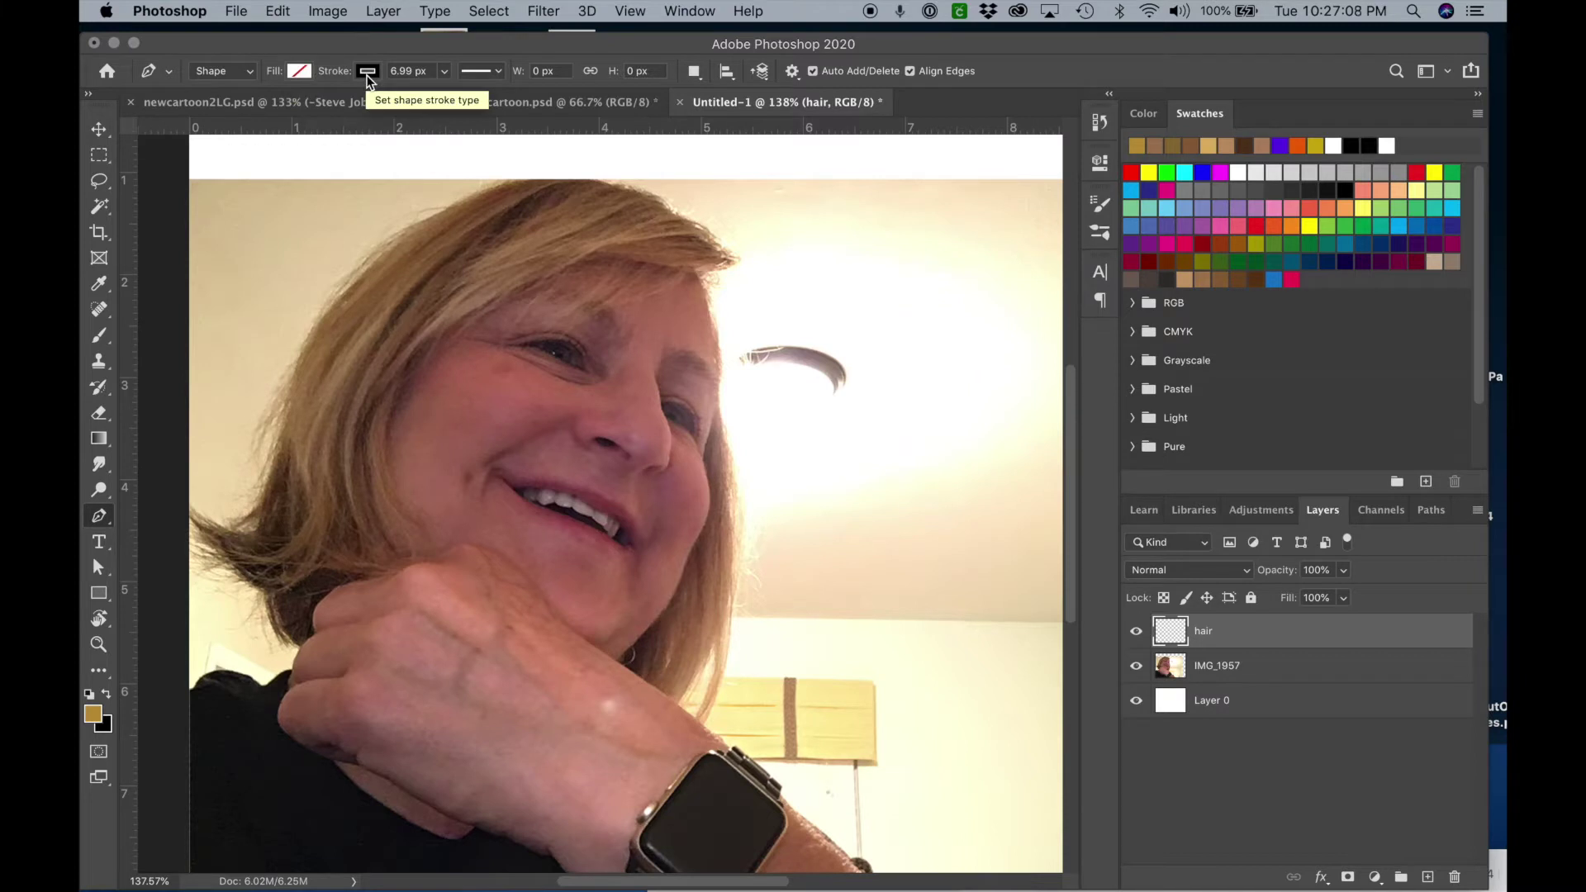
drag(424, 74, 384, 76)
text(5)
key(Return)
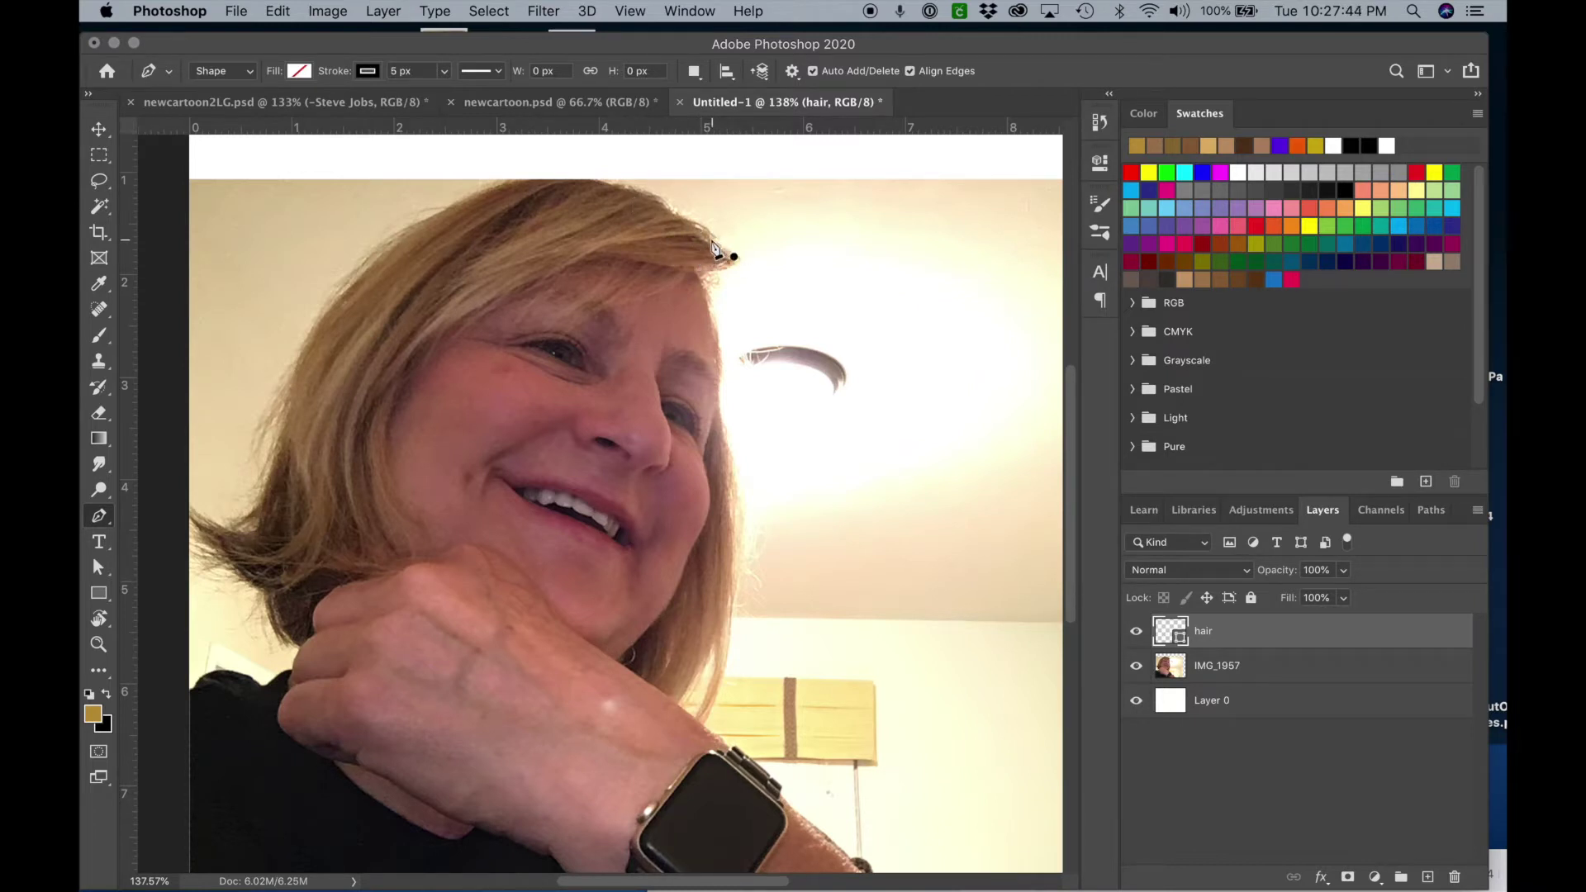
Trace the hair outline from the tip of the bangs up to the crown, smoothing the curve at the top.
click(711, 237)
click(707, 236)
click(673, 212)
drag(674, 216, 656, 212)
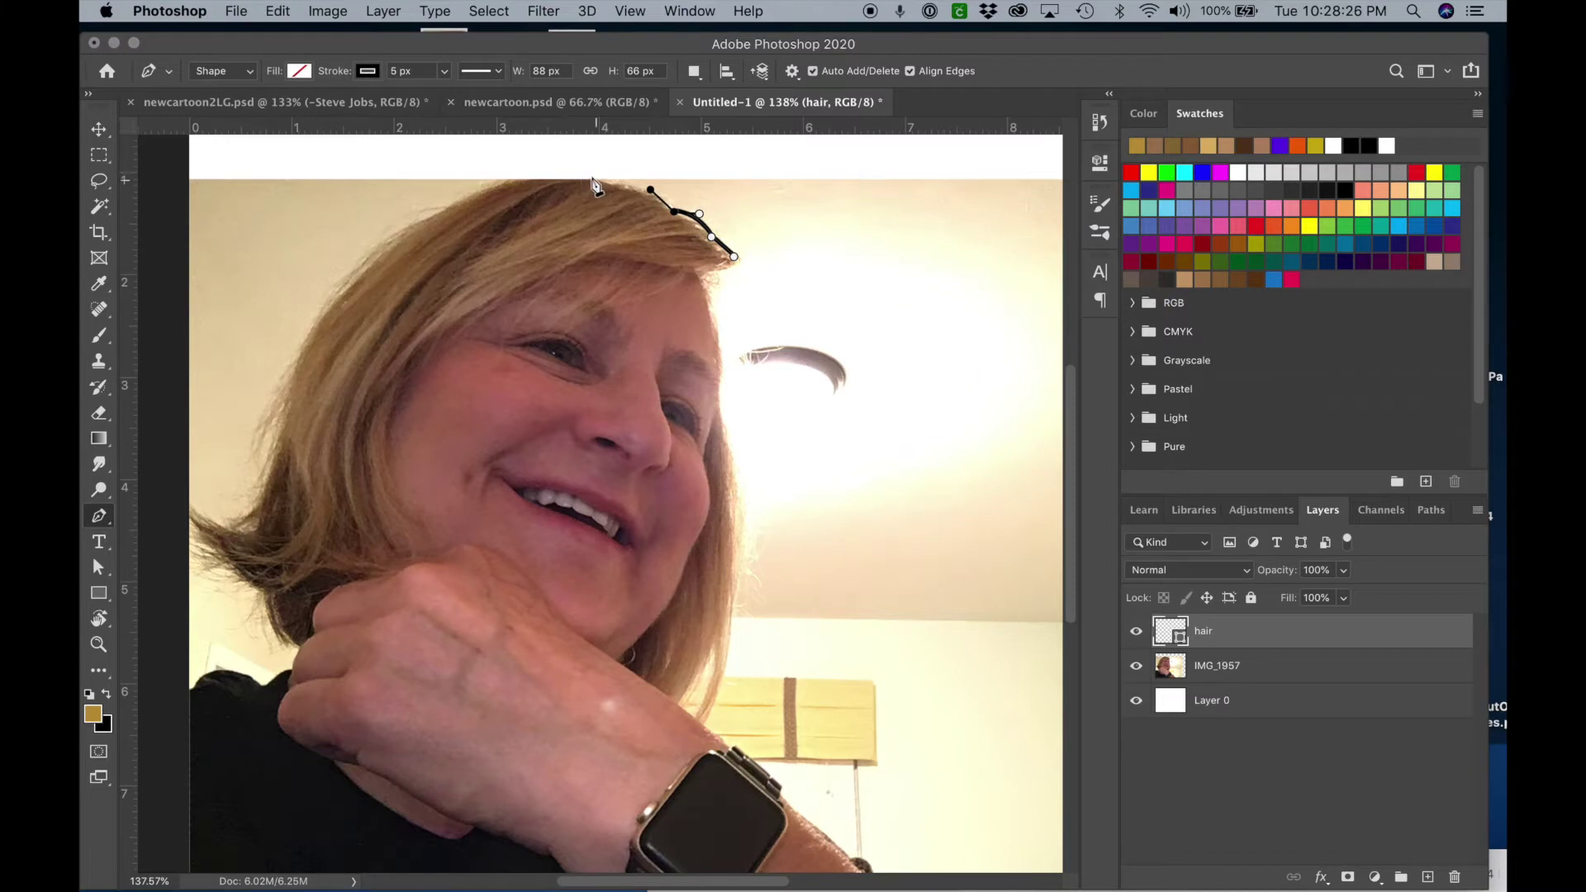
click(562, 171)
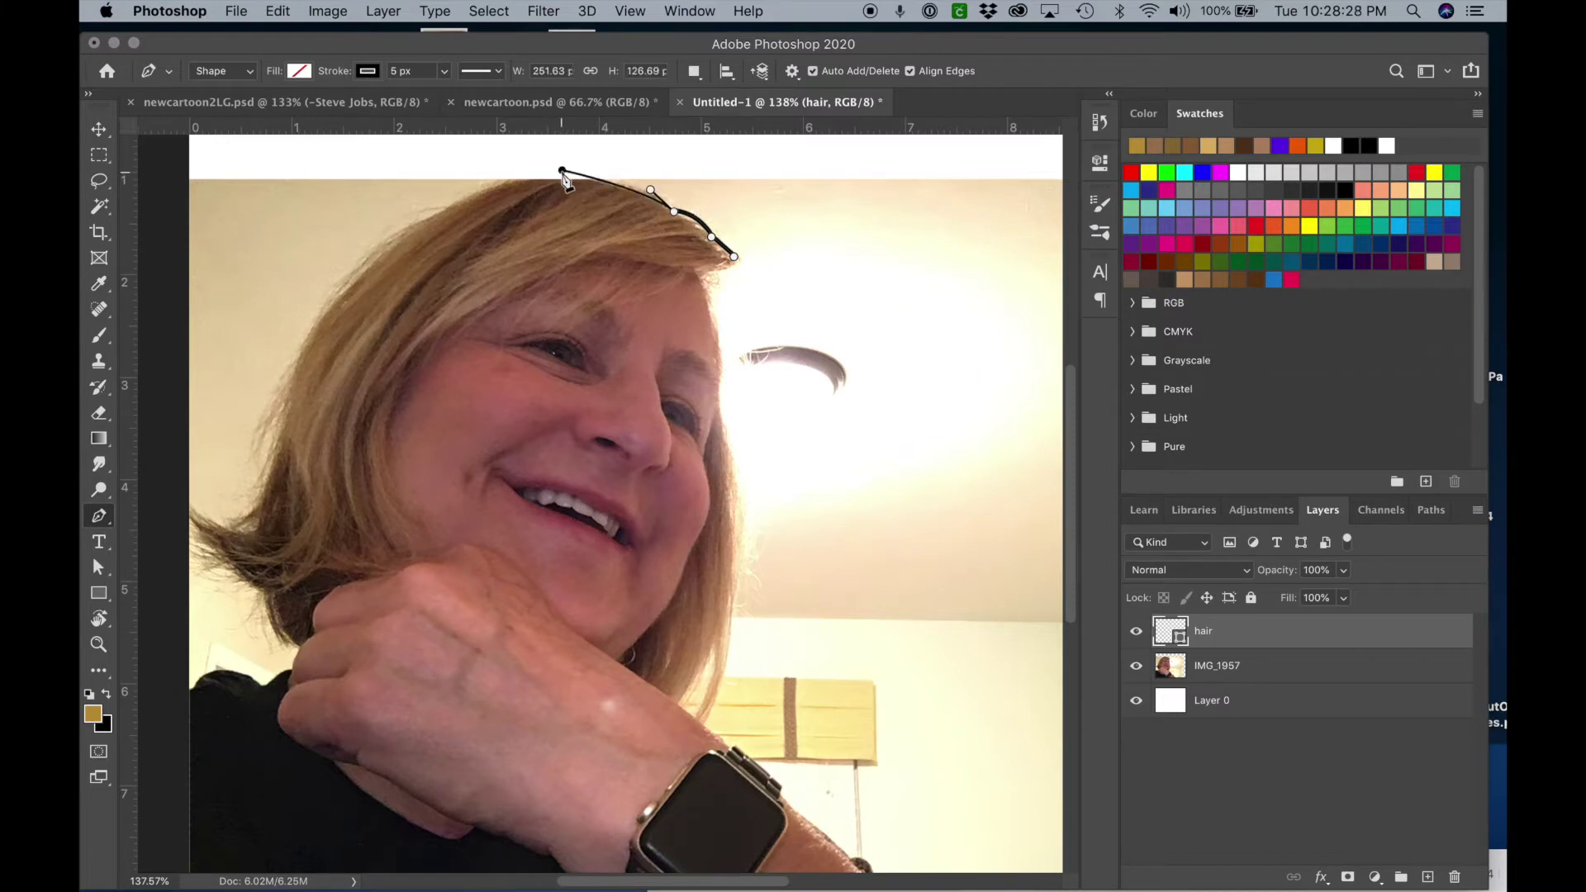
drag(563, 172, 529, 171)
click(649, 189)
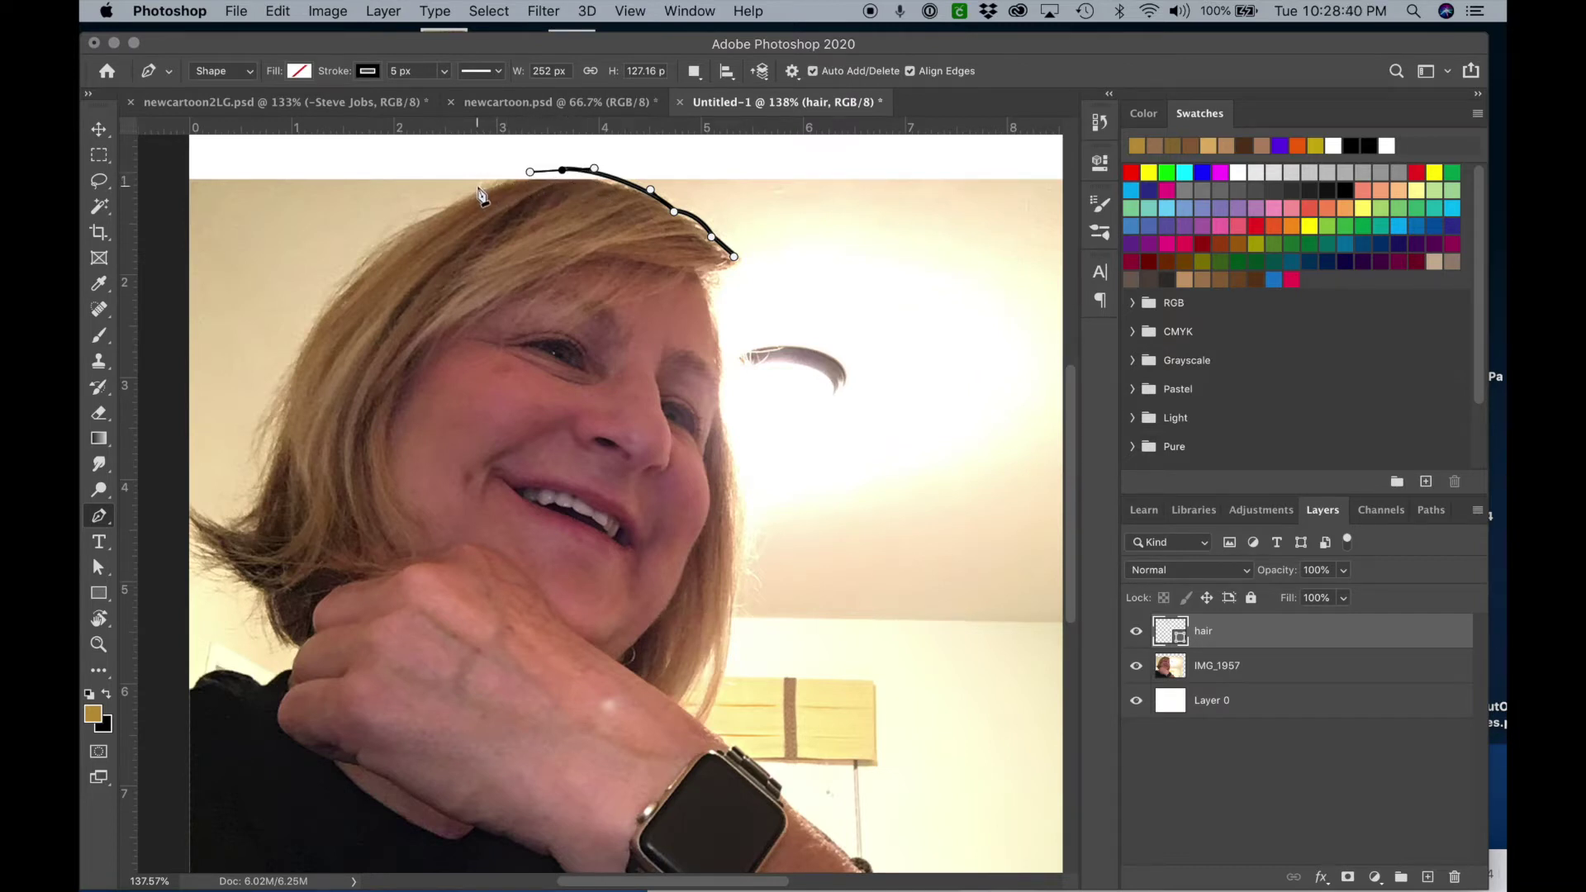
Continue the hair outline from the crown along the back slope of the head, undoing the stray anchor point.
click(432, 213)
drag(427, 217, 403, 238)
click(523, 175)
click(585, 173)
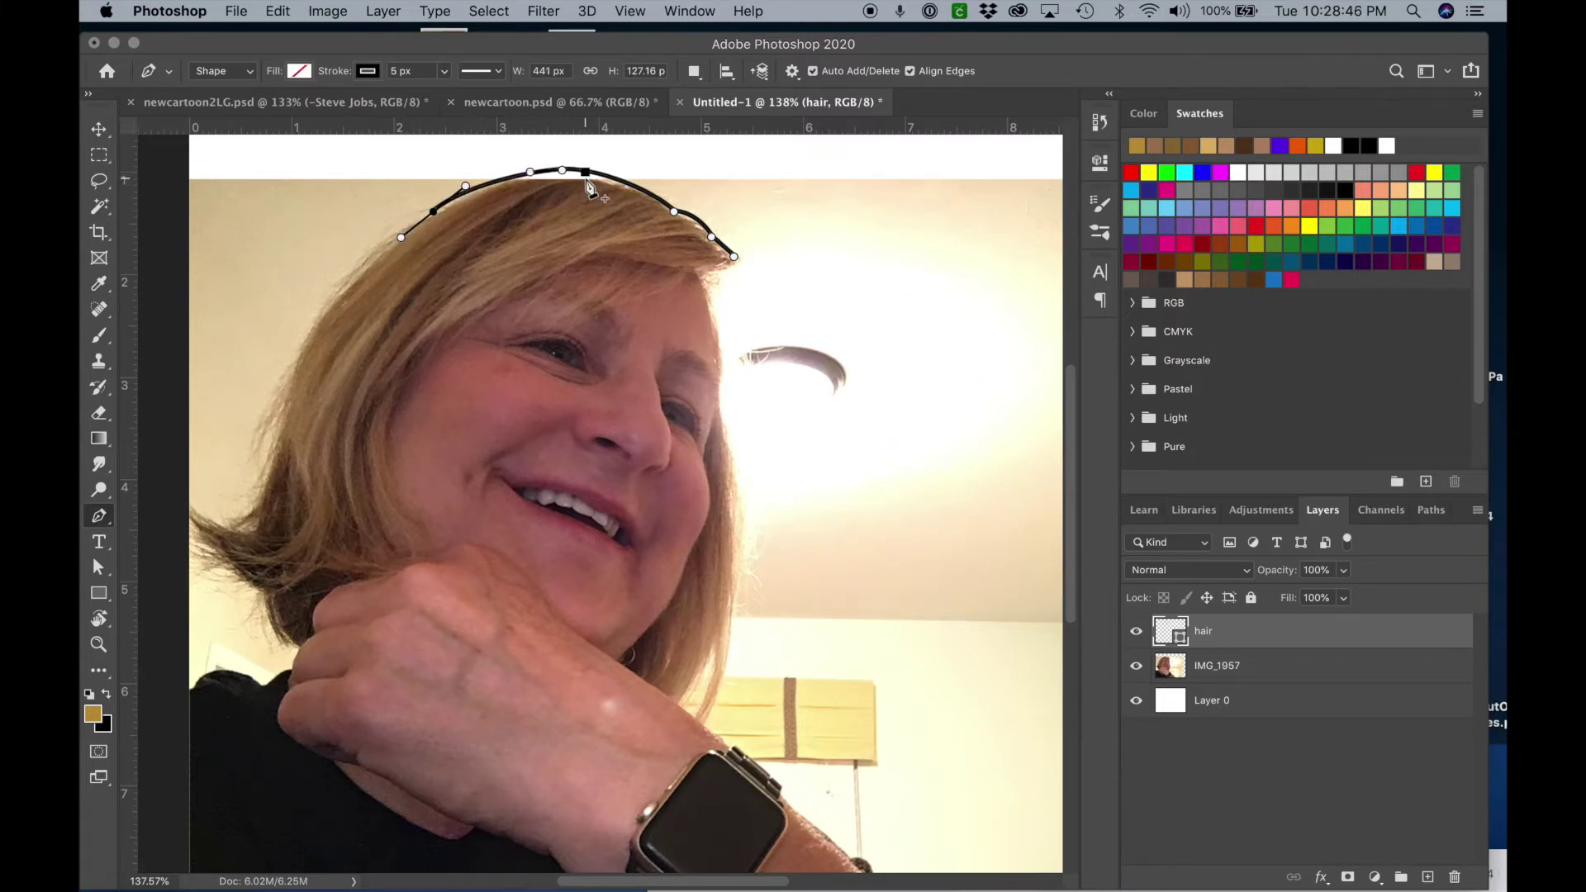
key(cmd+z)
Extend the hair outline down the back of the head to about eye level, redrawing the first curve point.
drag(333, 298, 314, 342)
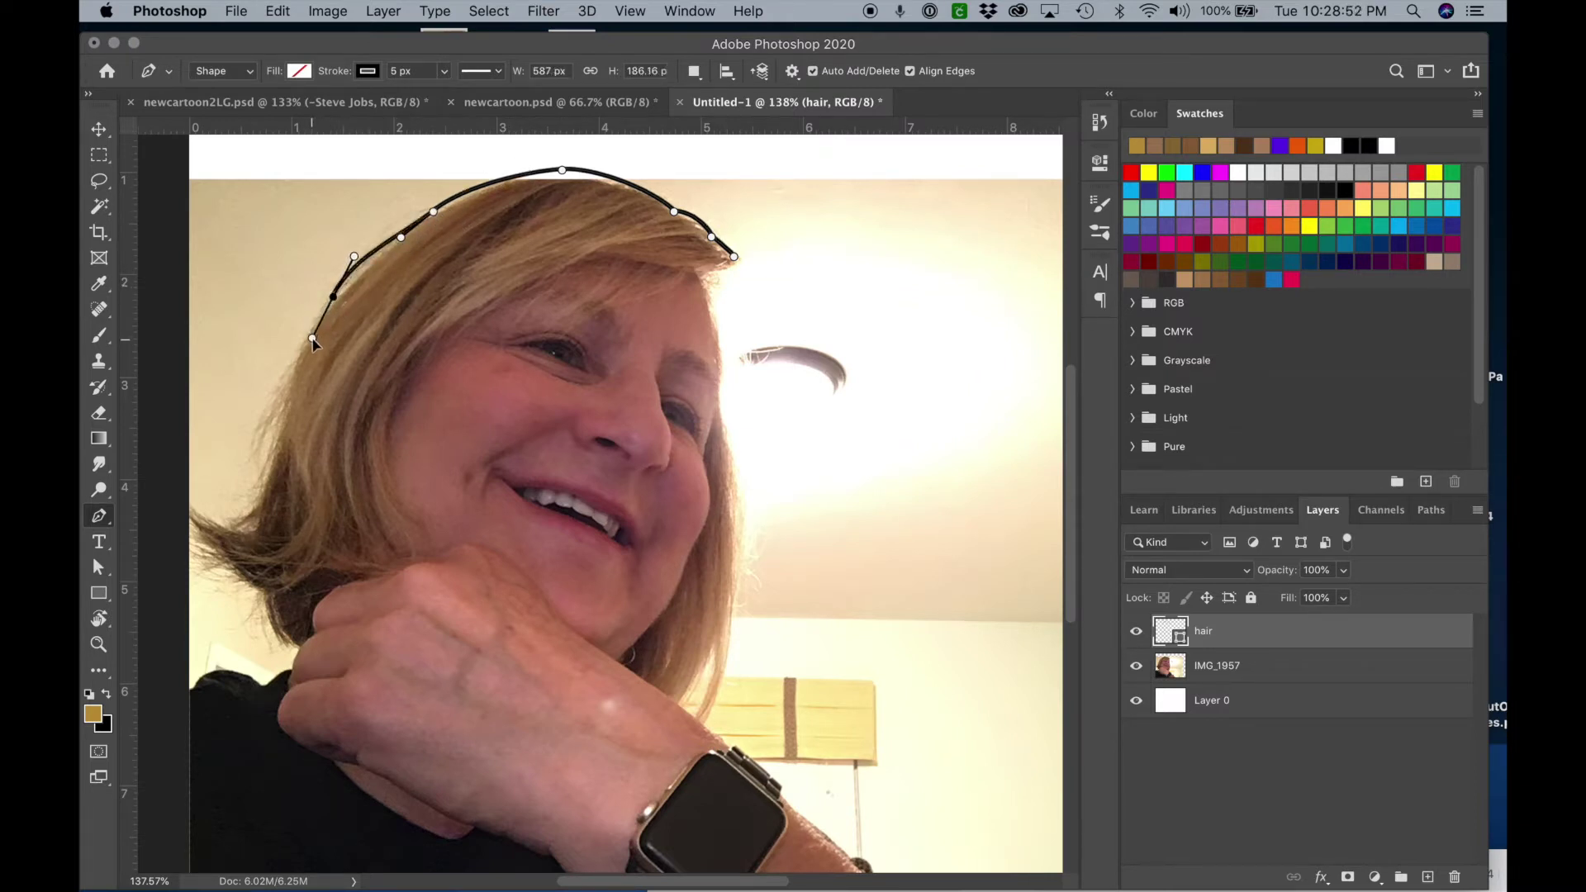
key(cmd+z)
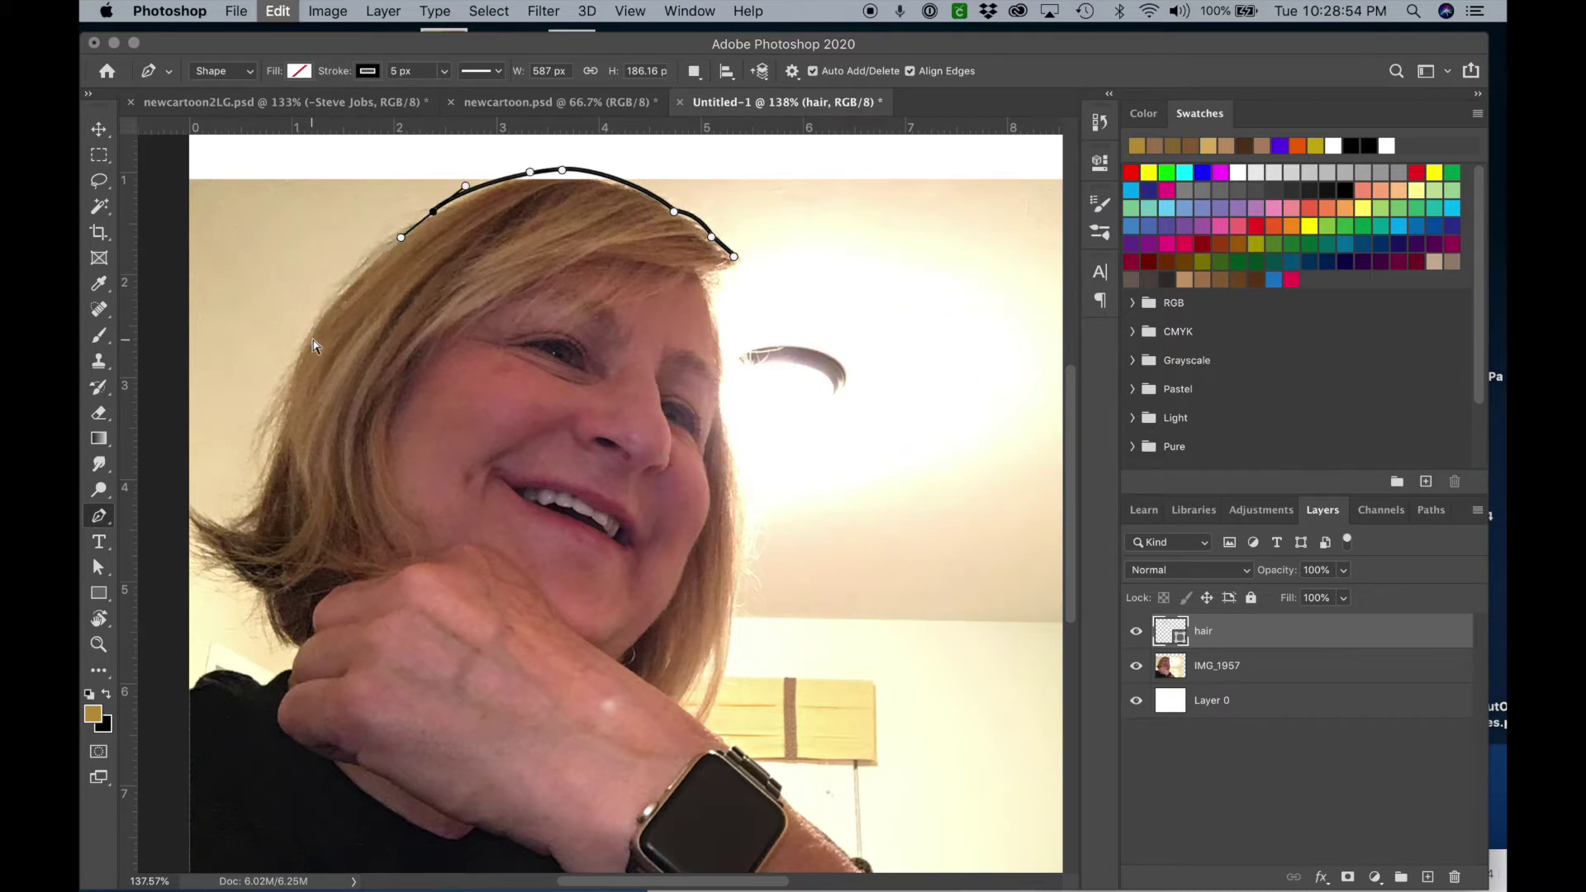
drag(337, 292, 313, 322)
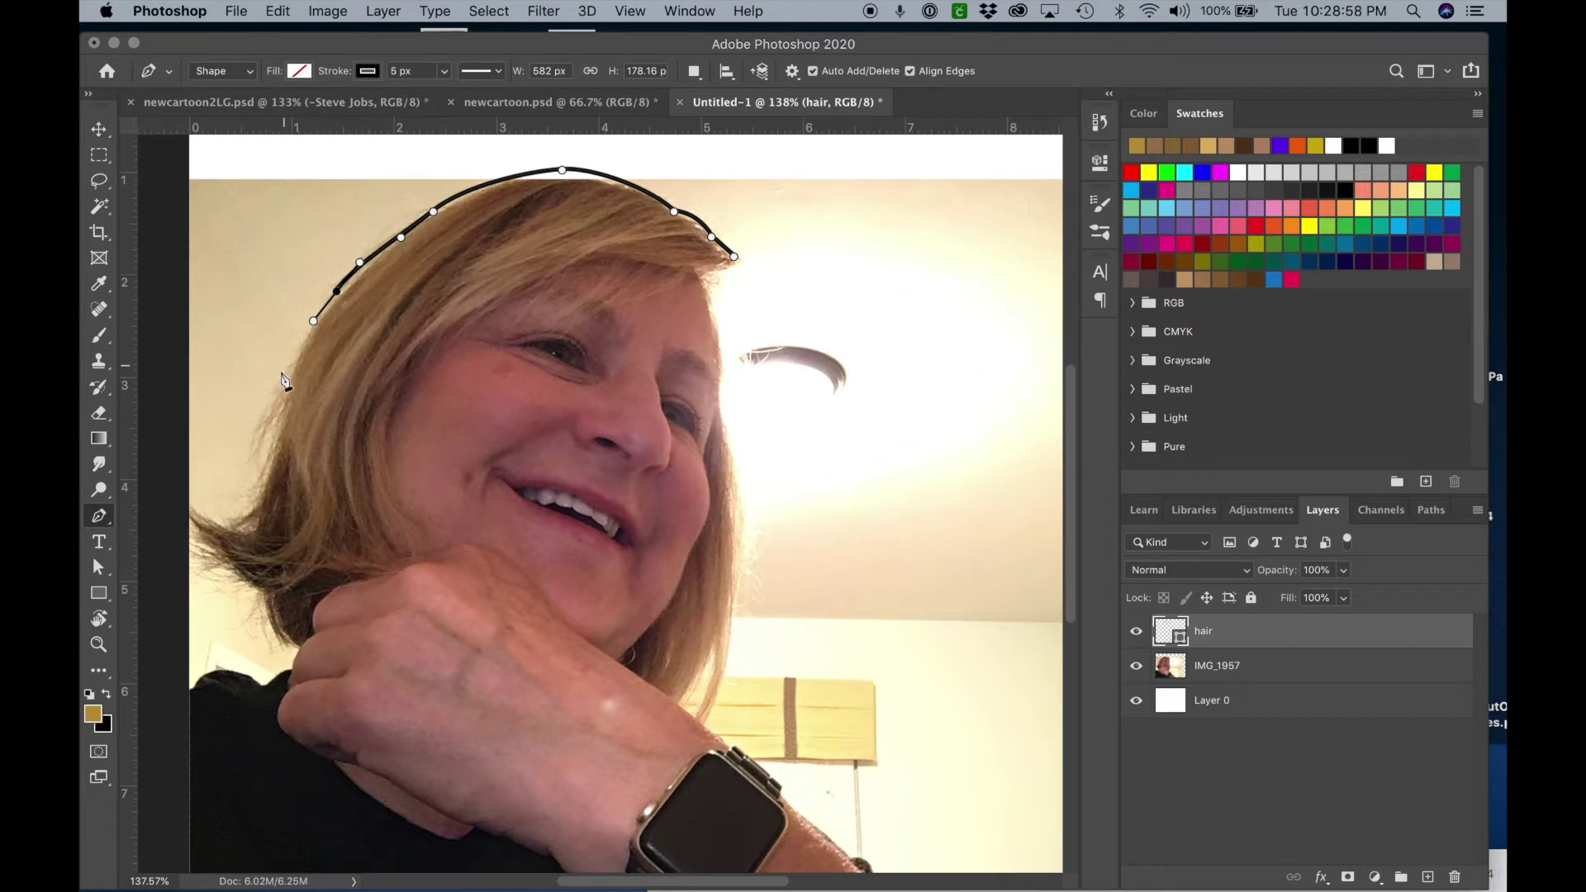
drag(279, 382, 248, 472)
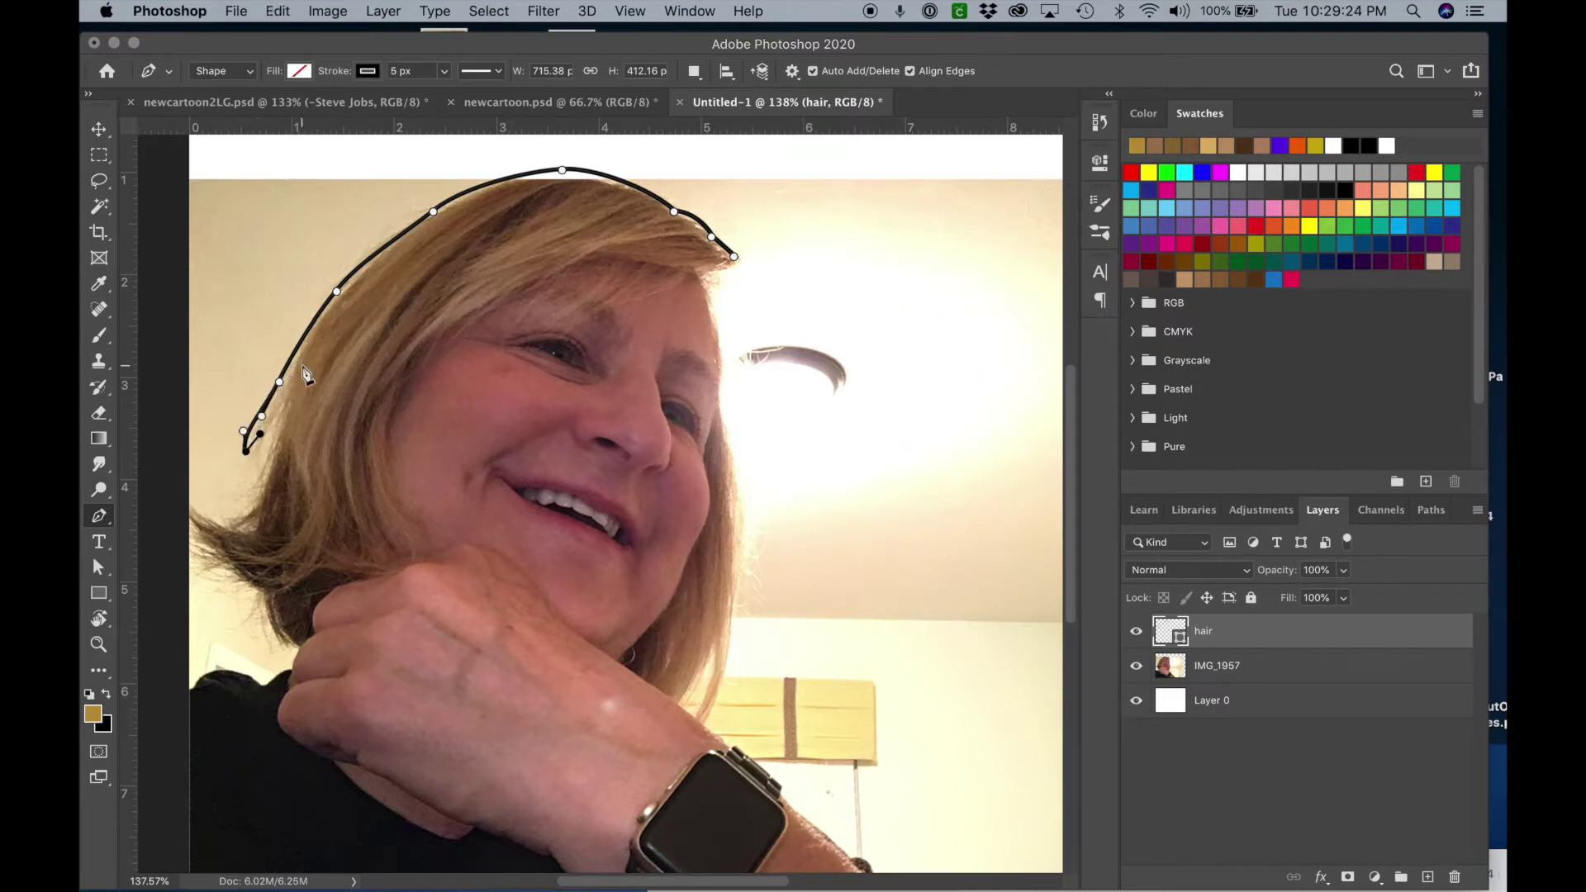
Try a curved anchor point inside the hair, and undo the path back to the eye-level anchor.
drag(297, 375, 320, 350)
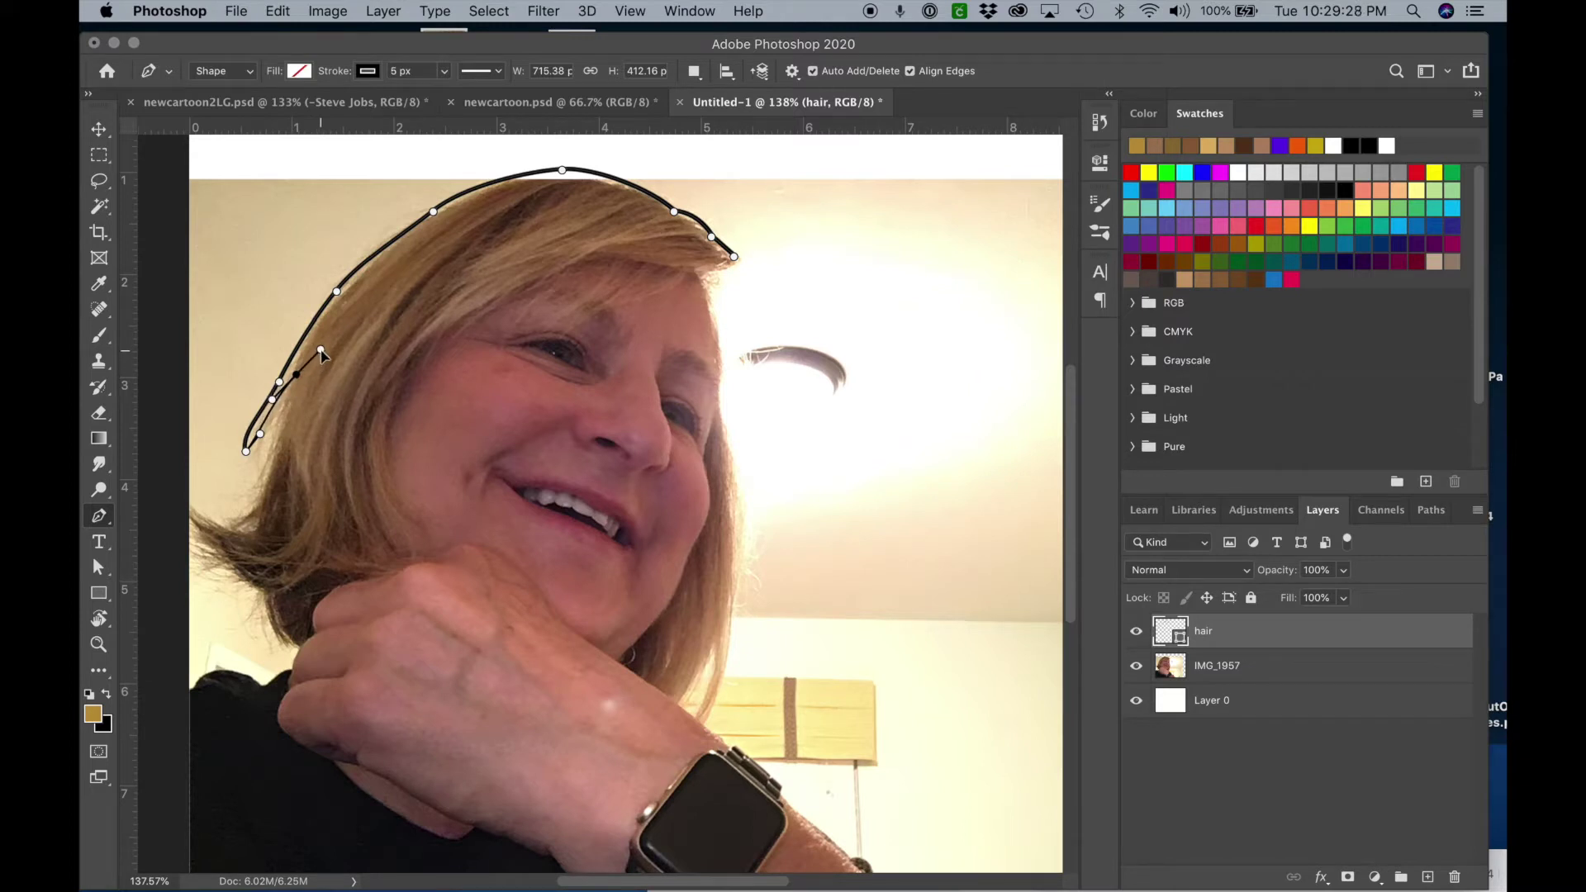
key(super+z)
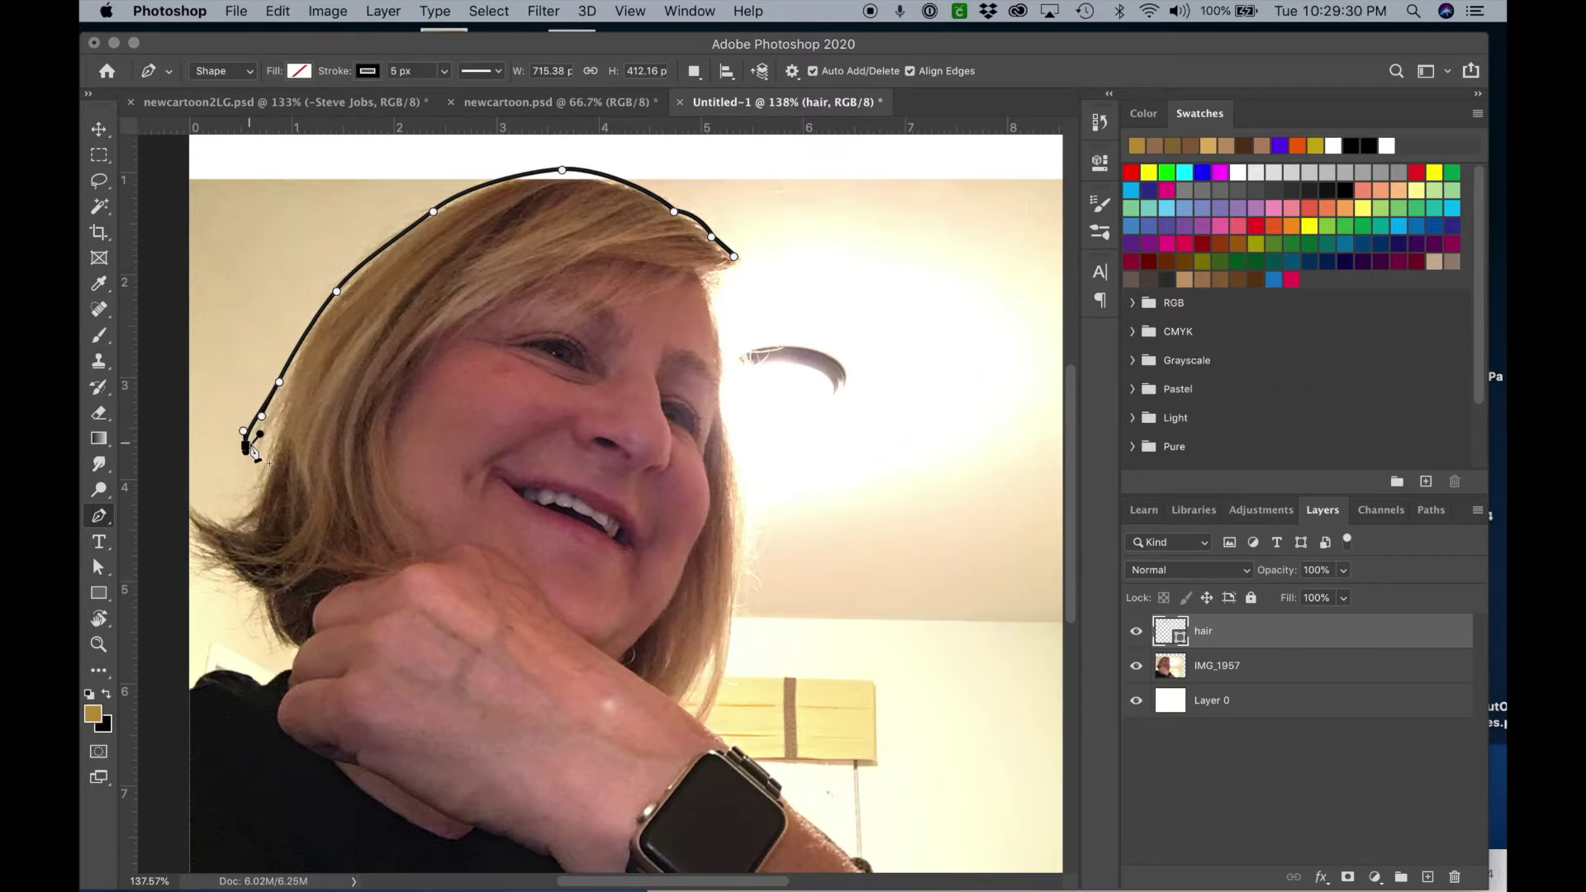
key(super+z)
key(super+z)
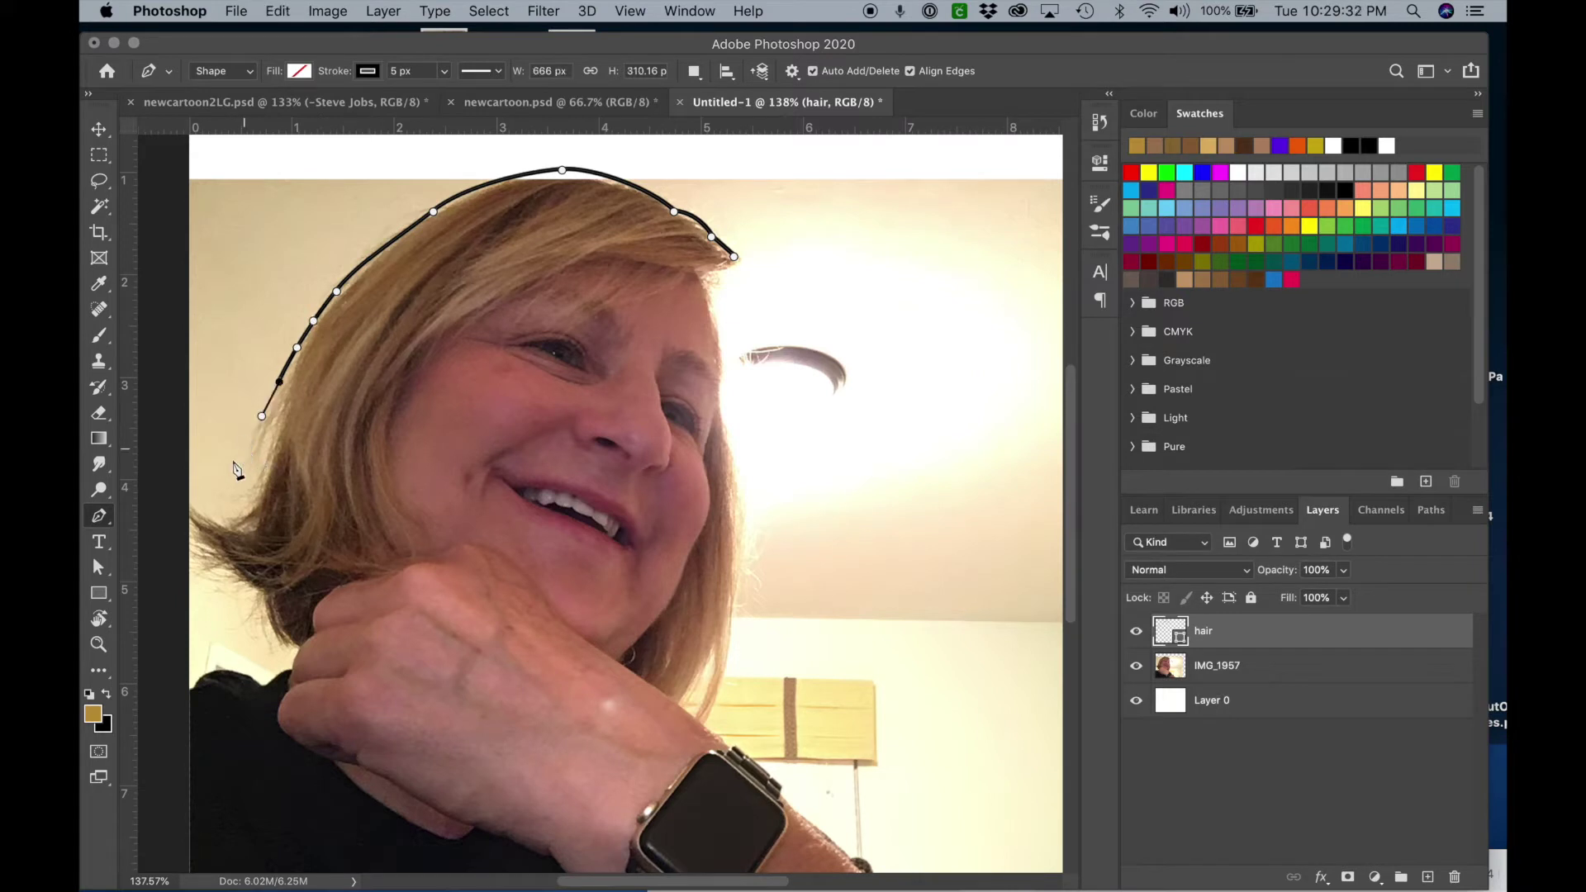
Try extending the outline down toward the flipped hair ends, and undo that extension.
drag(242, 477, 244, 498)
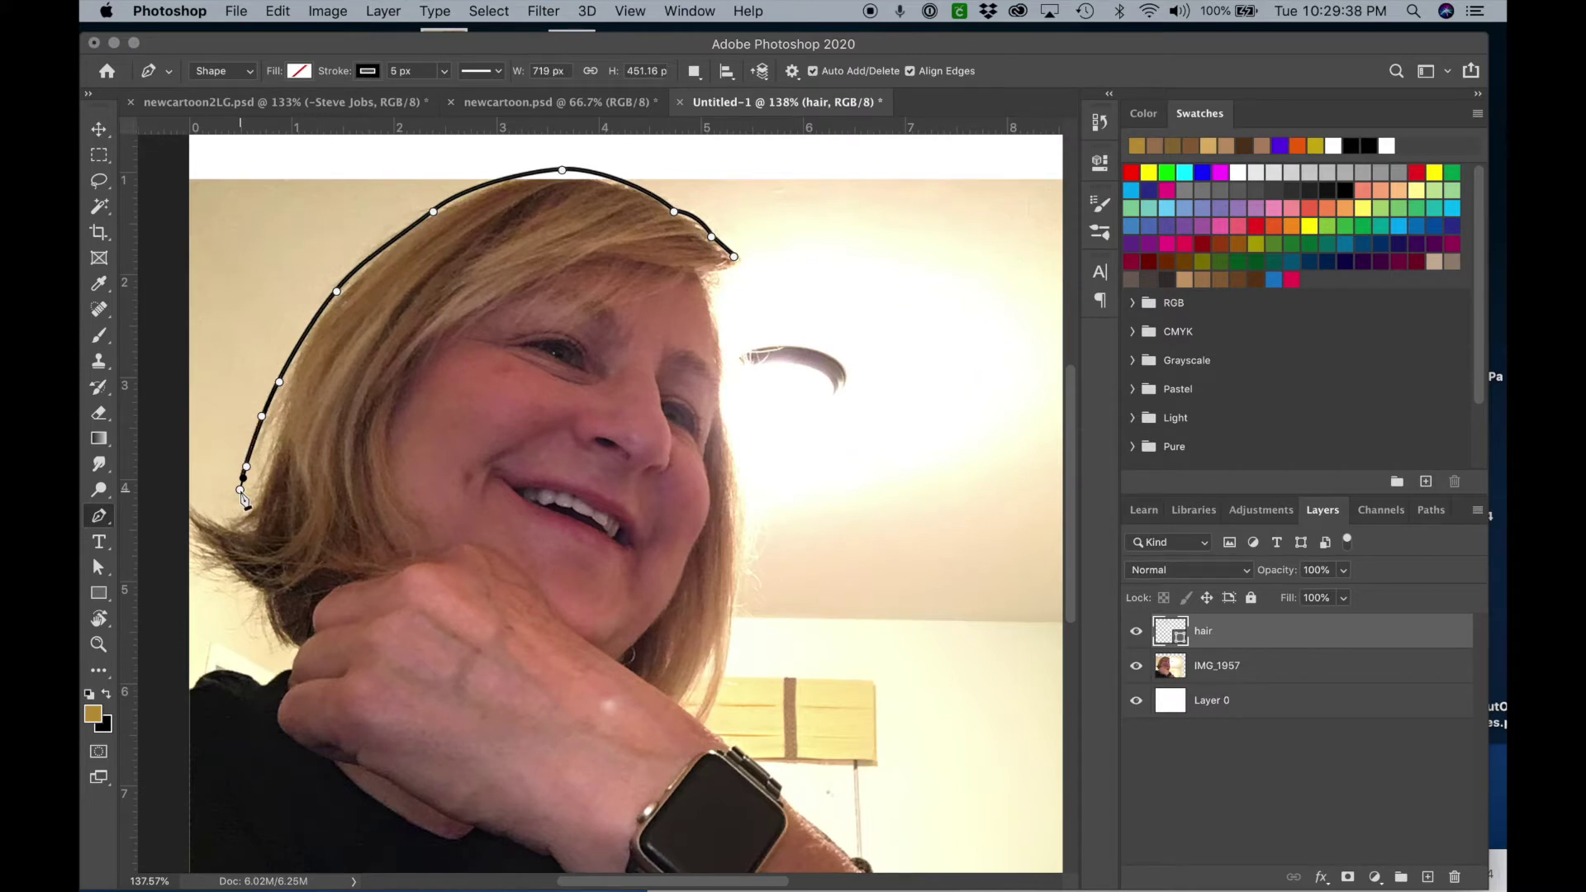
key(super+z)
key(super+z)
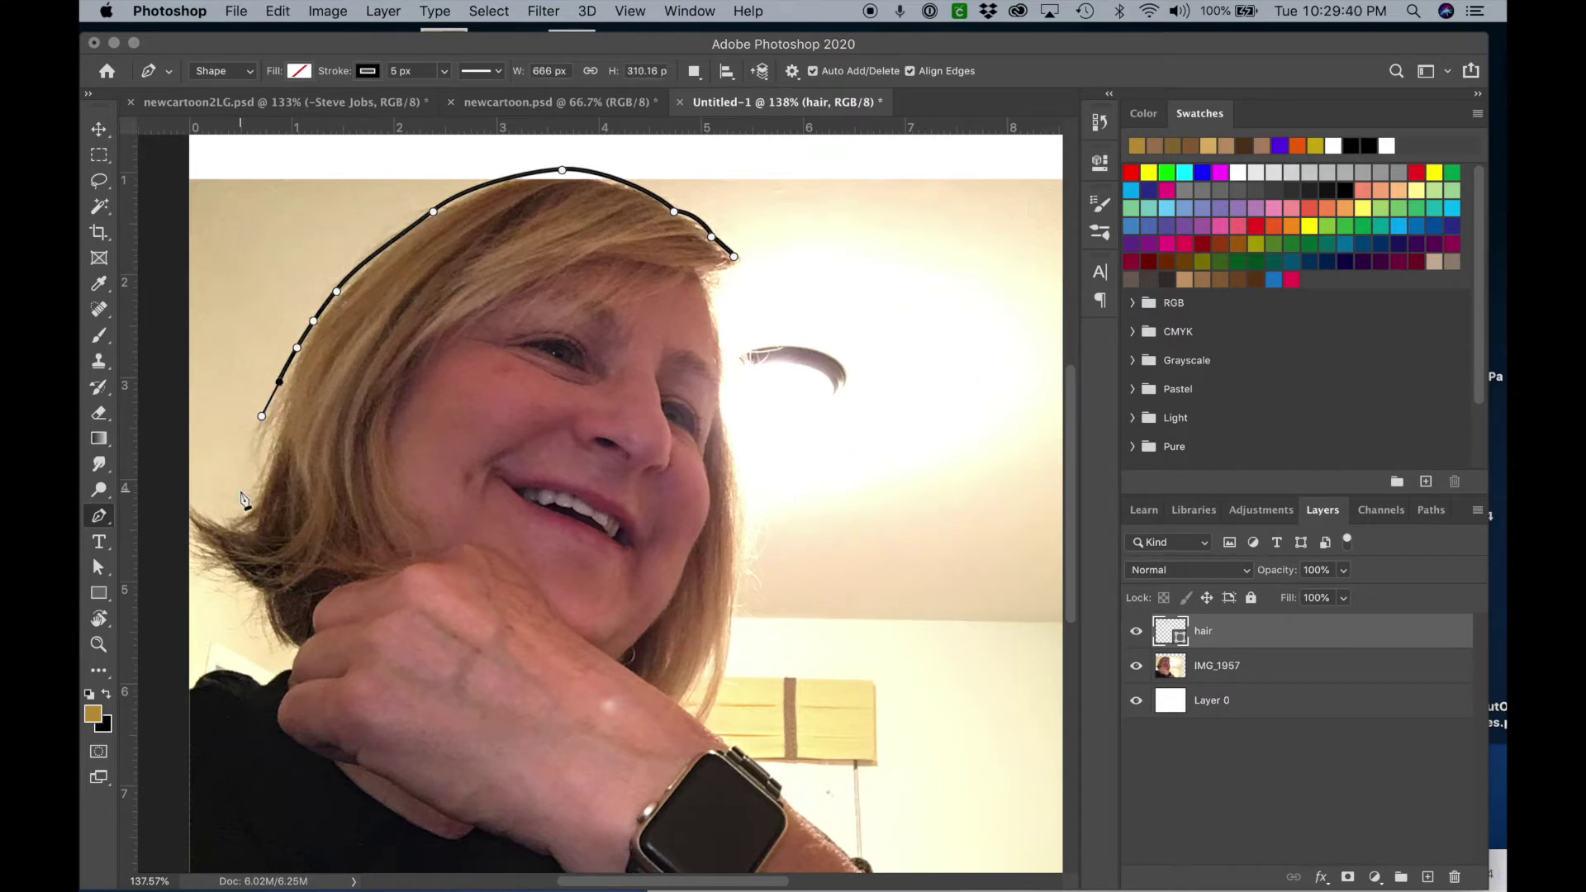
Try to draw a pointed strand from the back hair outline below eye level, and undo the last points.
click(238, 477)
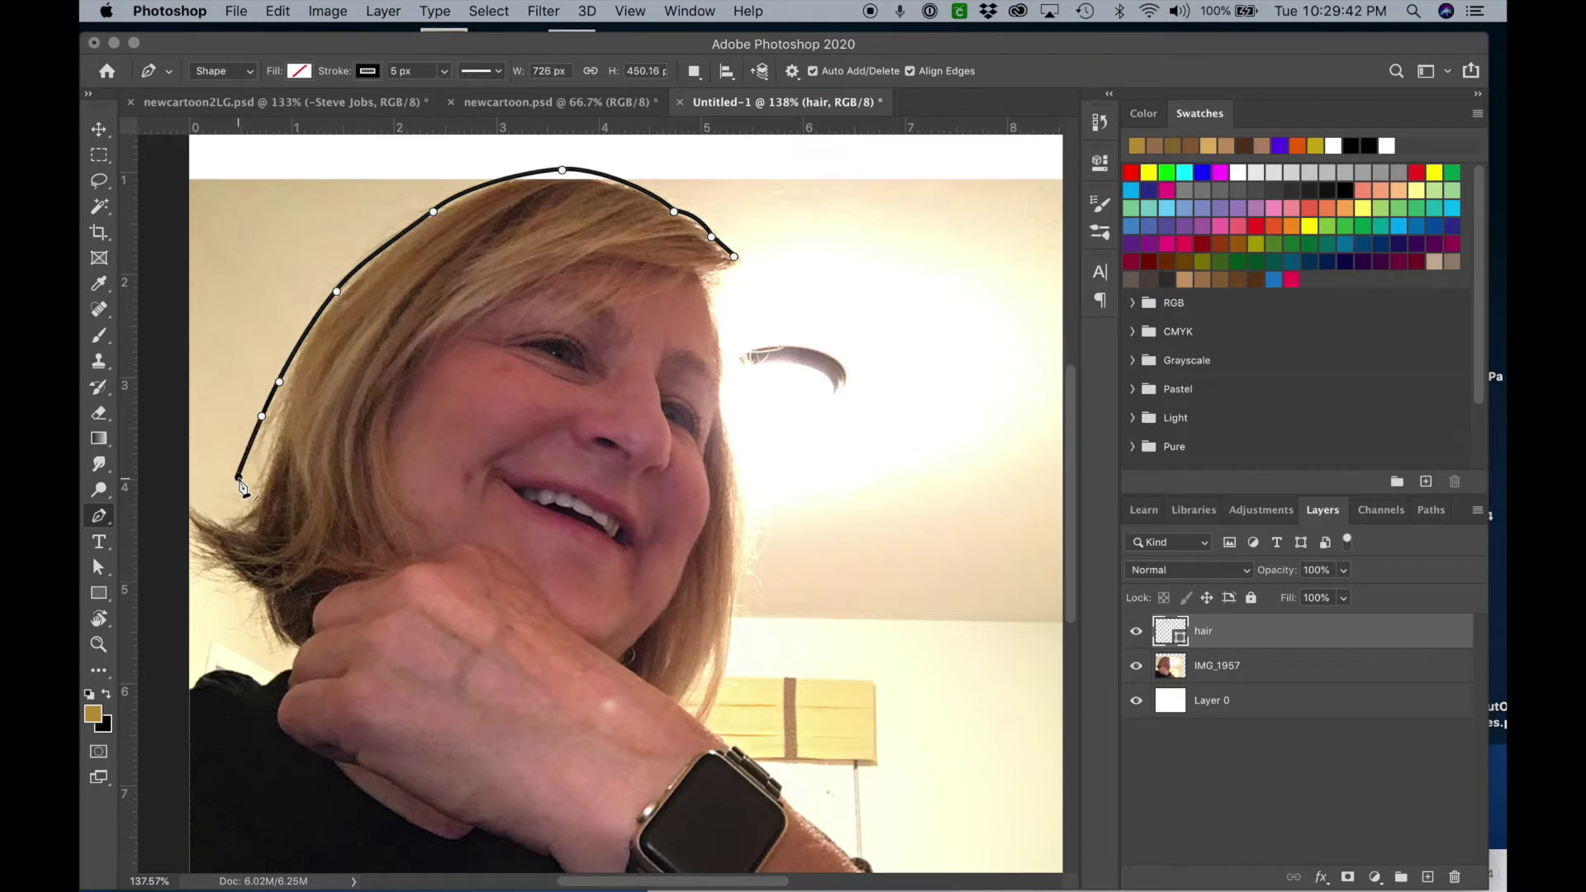
drag(275, 403, 295, 379)
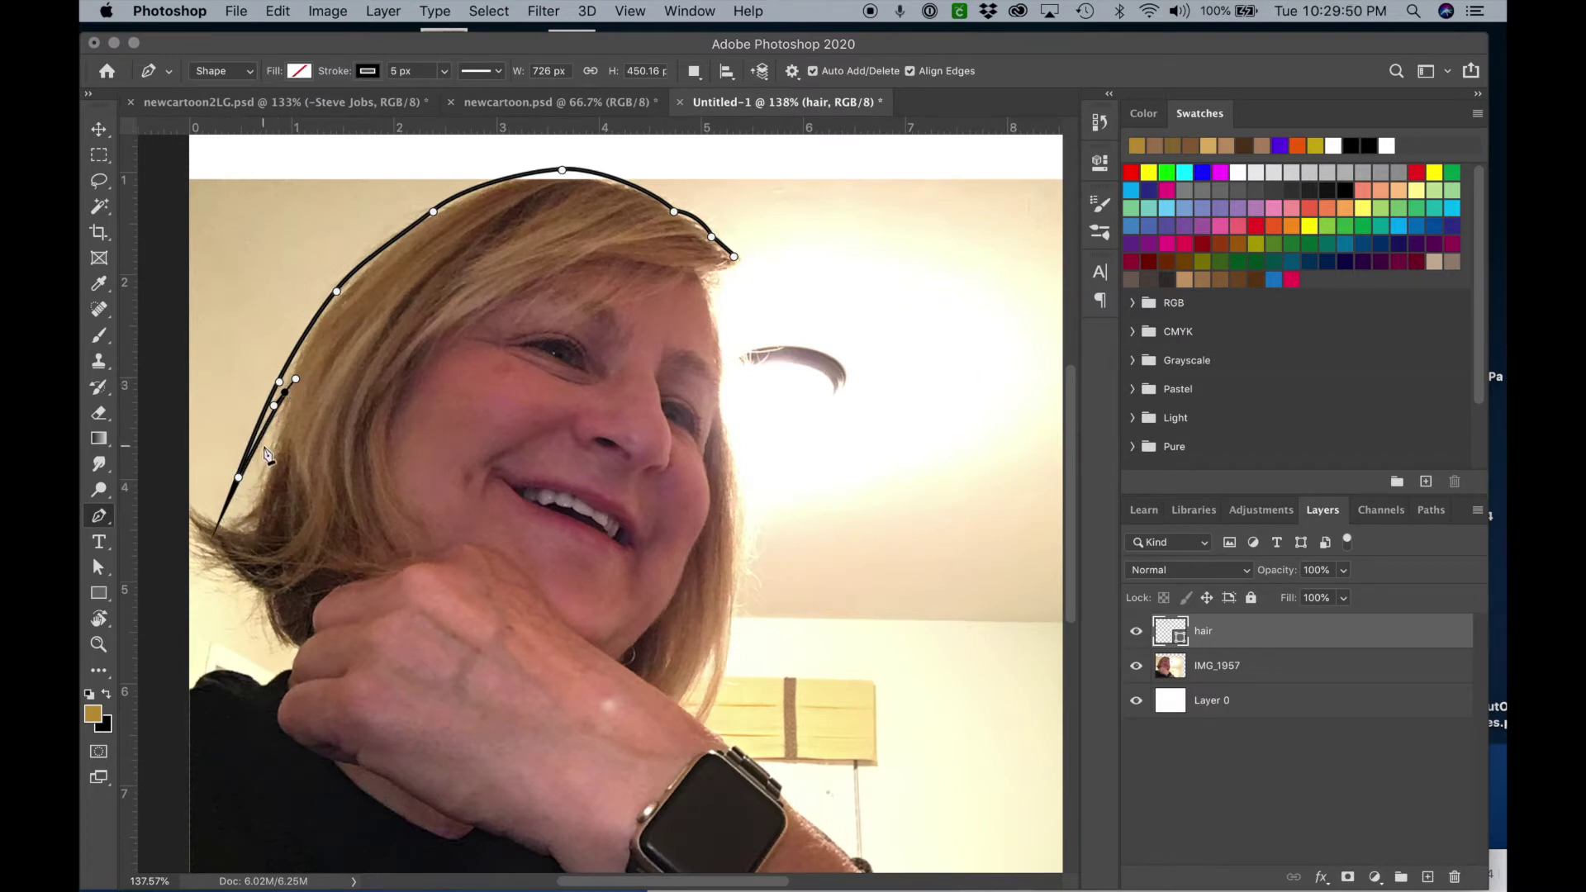
key(super+z)
key(super+z)
key(shift+super+z)
Adjust the strand tip at the back of the head and draw its inner edge back up into the hair.
super+click(237, 477)
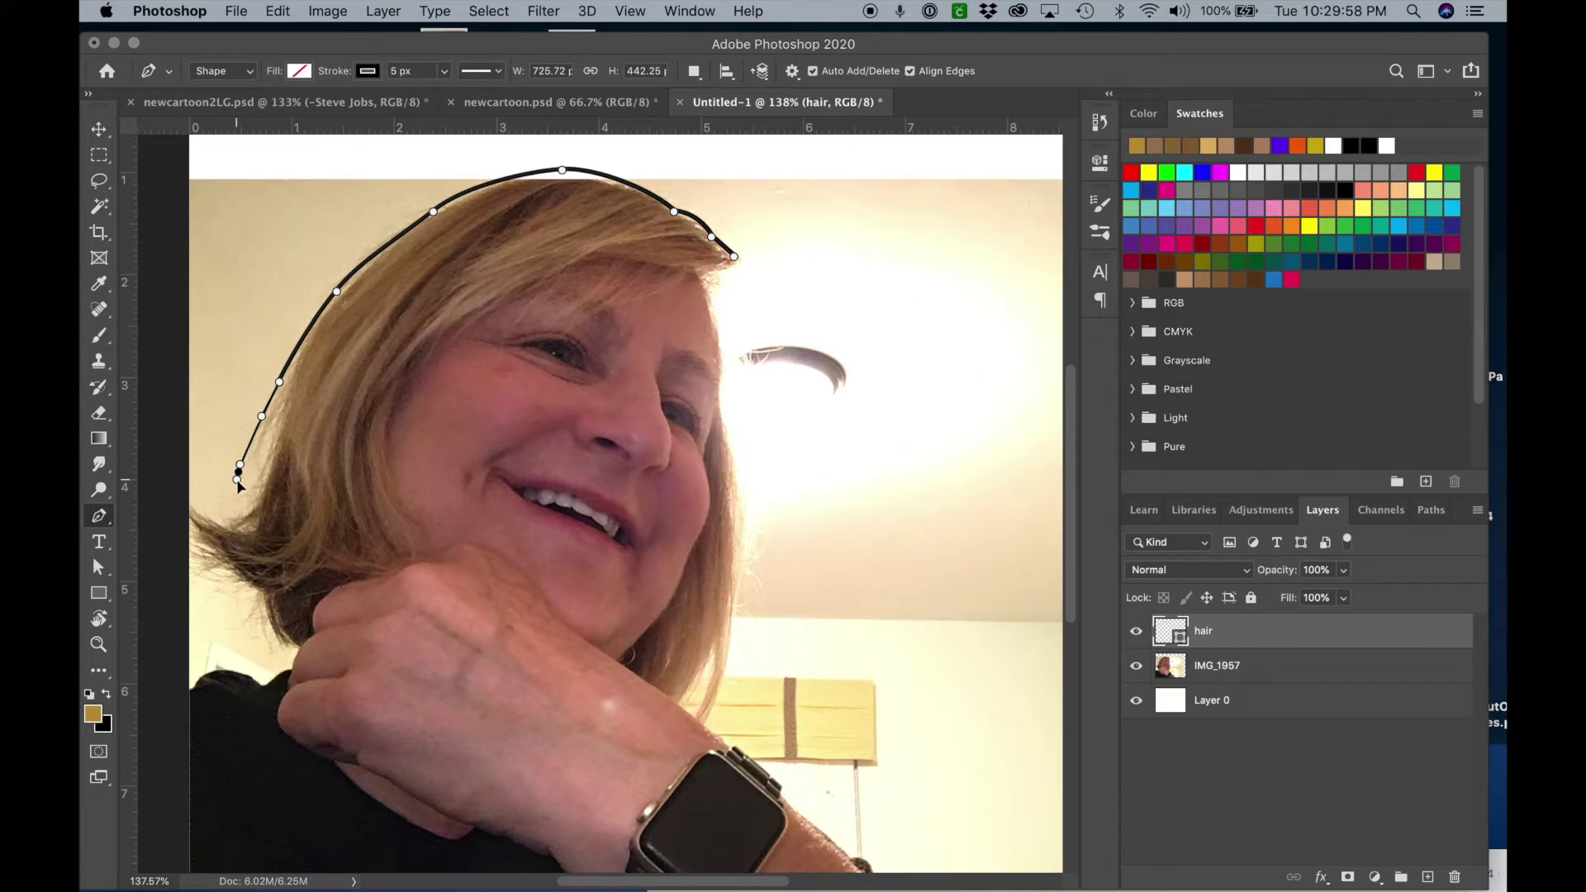
drag(238, 485, 241, 493)
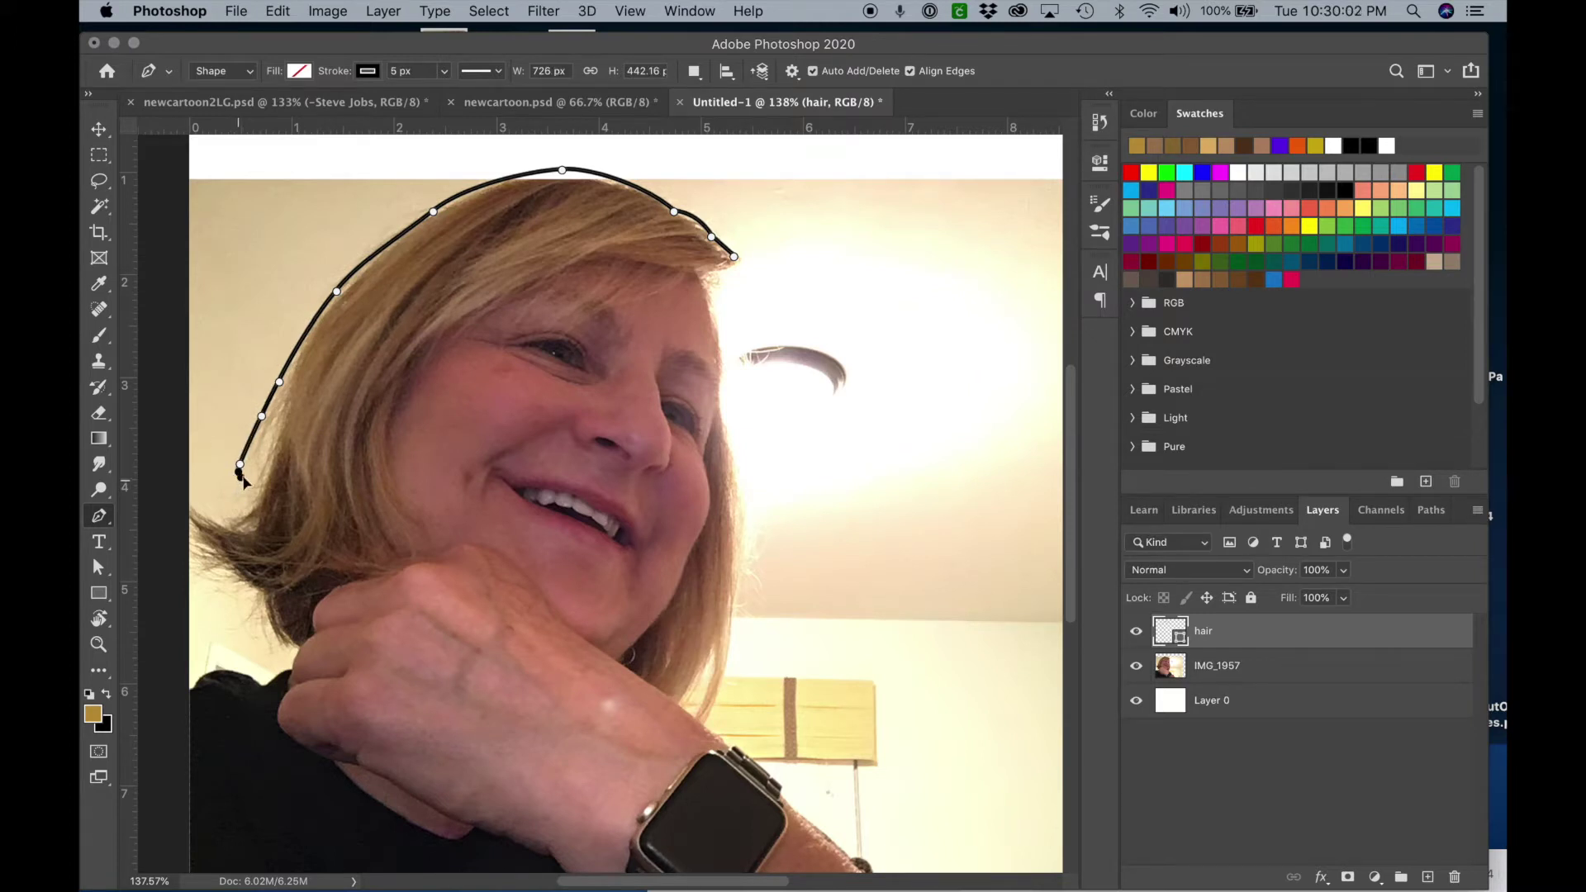
drag(250, 467, 252, 460)
drag(280, 410, 289, 396)
drag(288, 405, 275, 433)
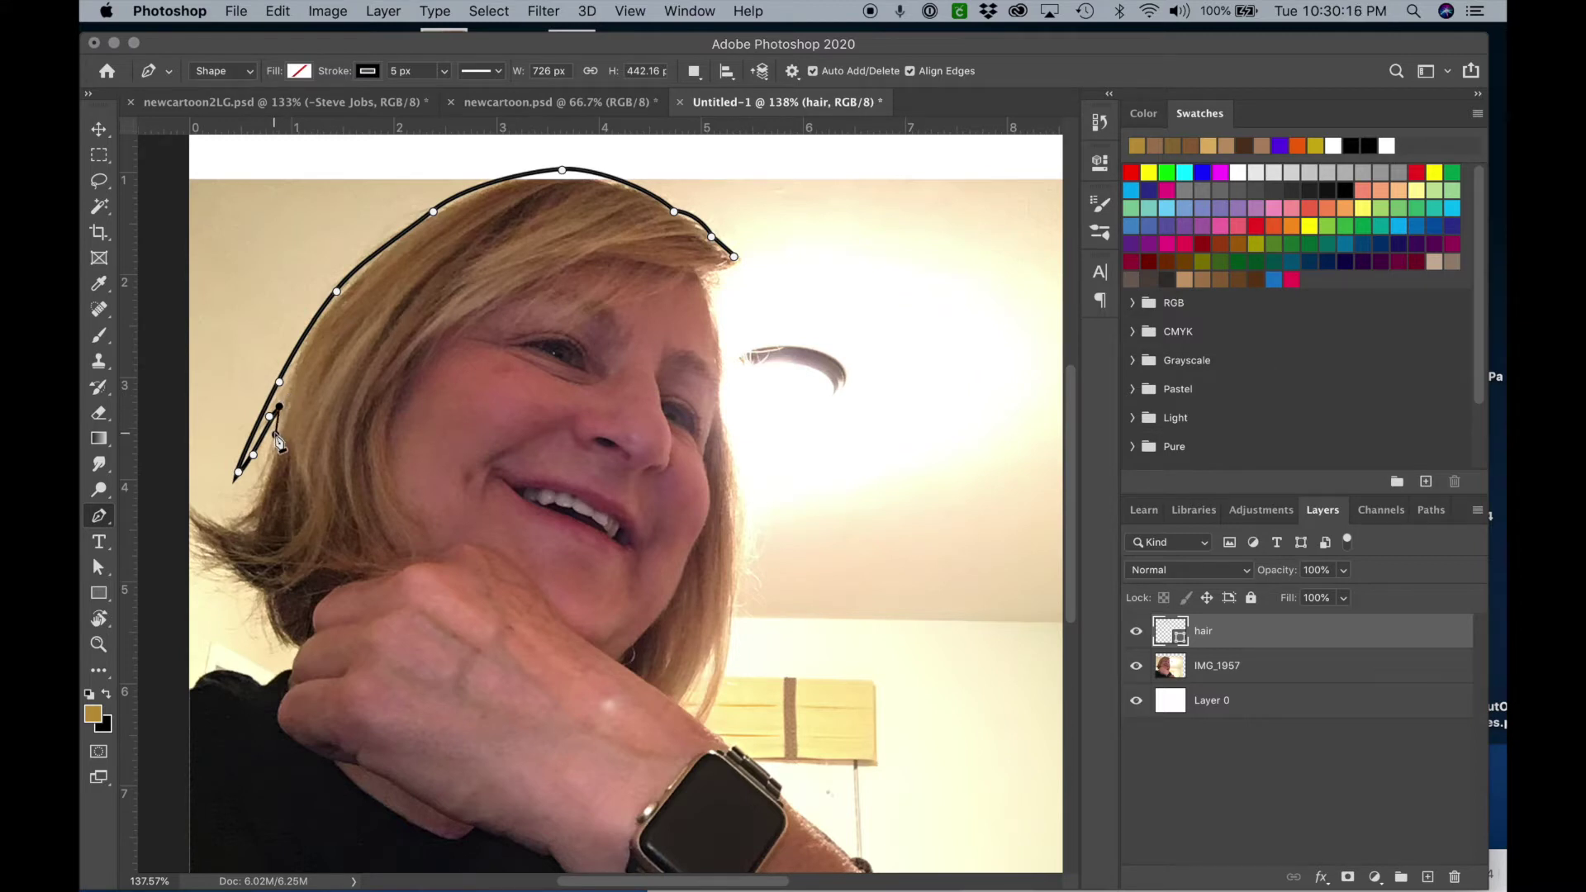
Continue the hair outline down the back and along the top of the flipped ends to the tip at the photo's edge.
click(246, 514)
drag(228, 521, 217, 525)
click(217, 521)
drag(184, 505, 195, 536)
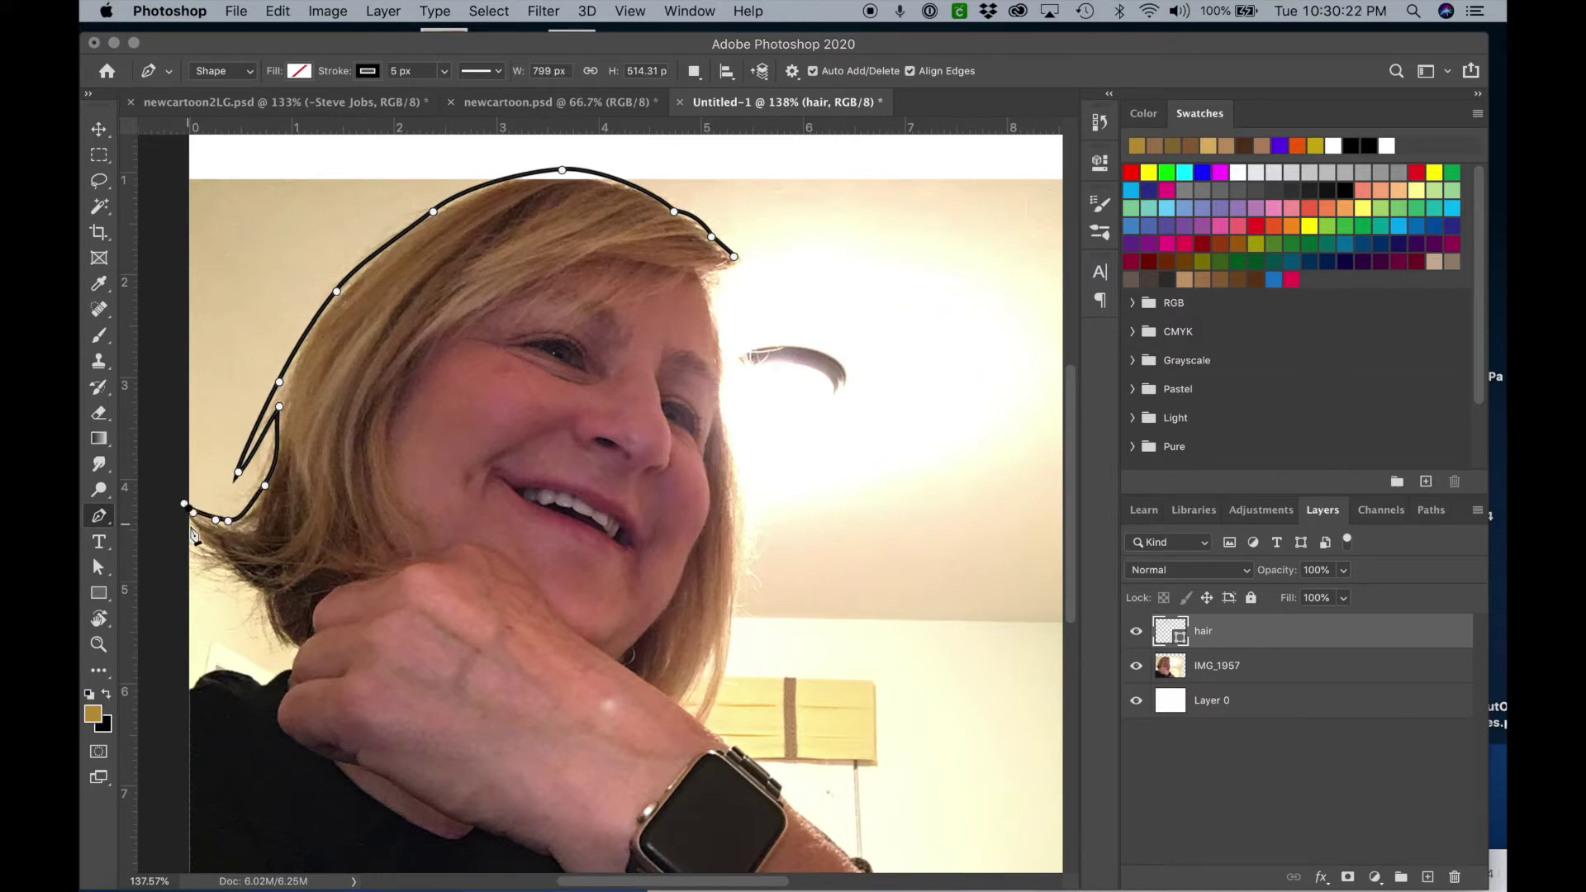
Trace the underside of the flipped hair ends and the lowest hair strands down to the knuckles.
click(202, 542)
drag(219, 552, 223, 564)
click(240, 564)
click(241, 579)
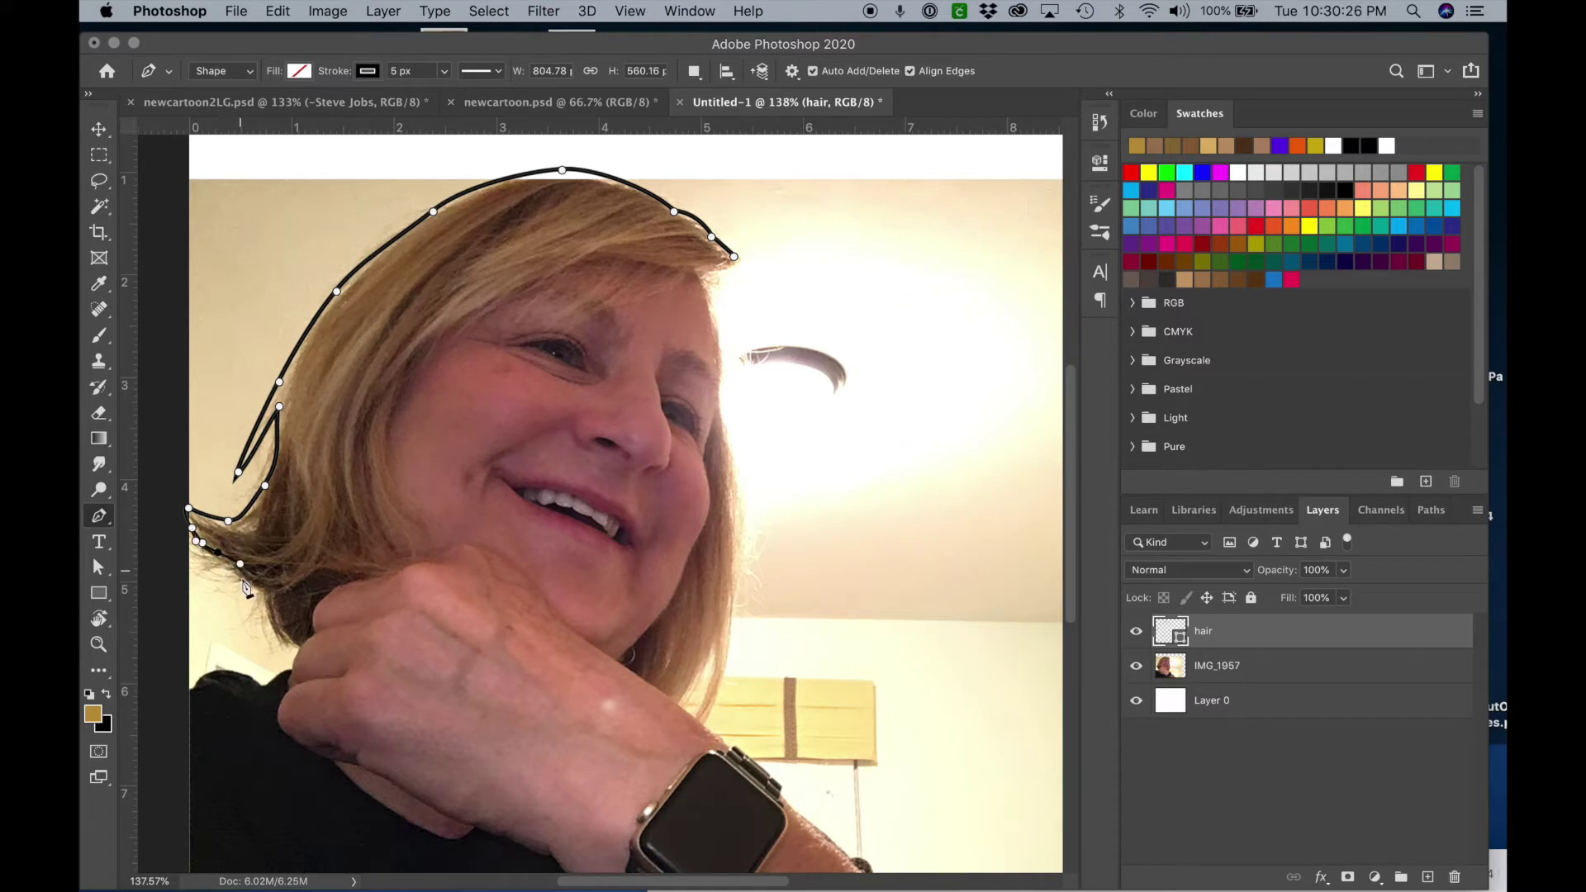
drag(267, 594, 300, 650)
click(274, 626)
click(304, 643)
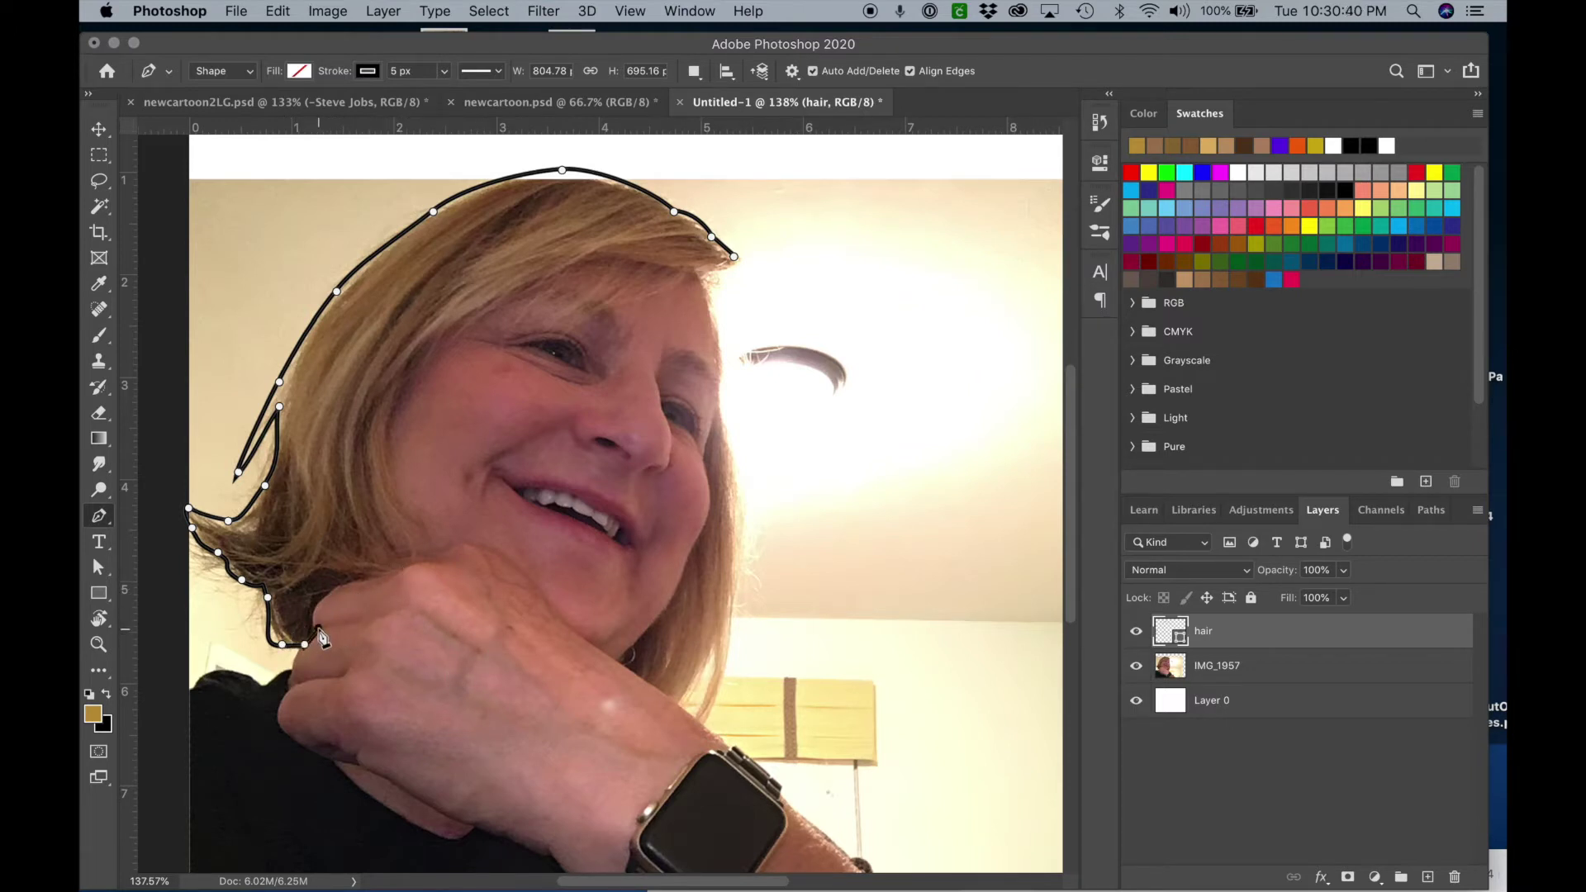
Trace the hair edge along the top of the hand to the cheek, and add a narrow strand notch beside the cheek.
drag(353, 581, 382, 580)
click(412, 558)
drag(362, 445, 371, 397)
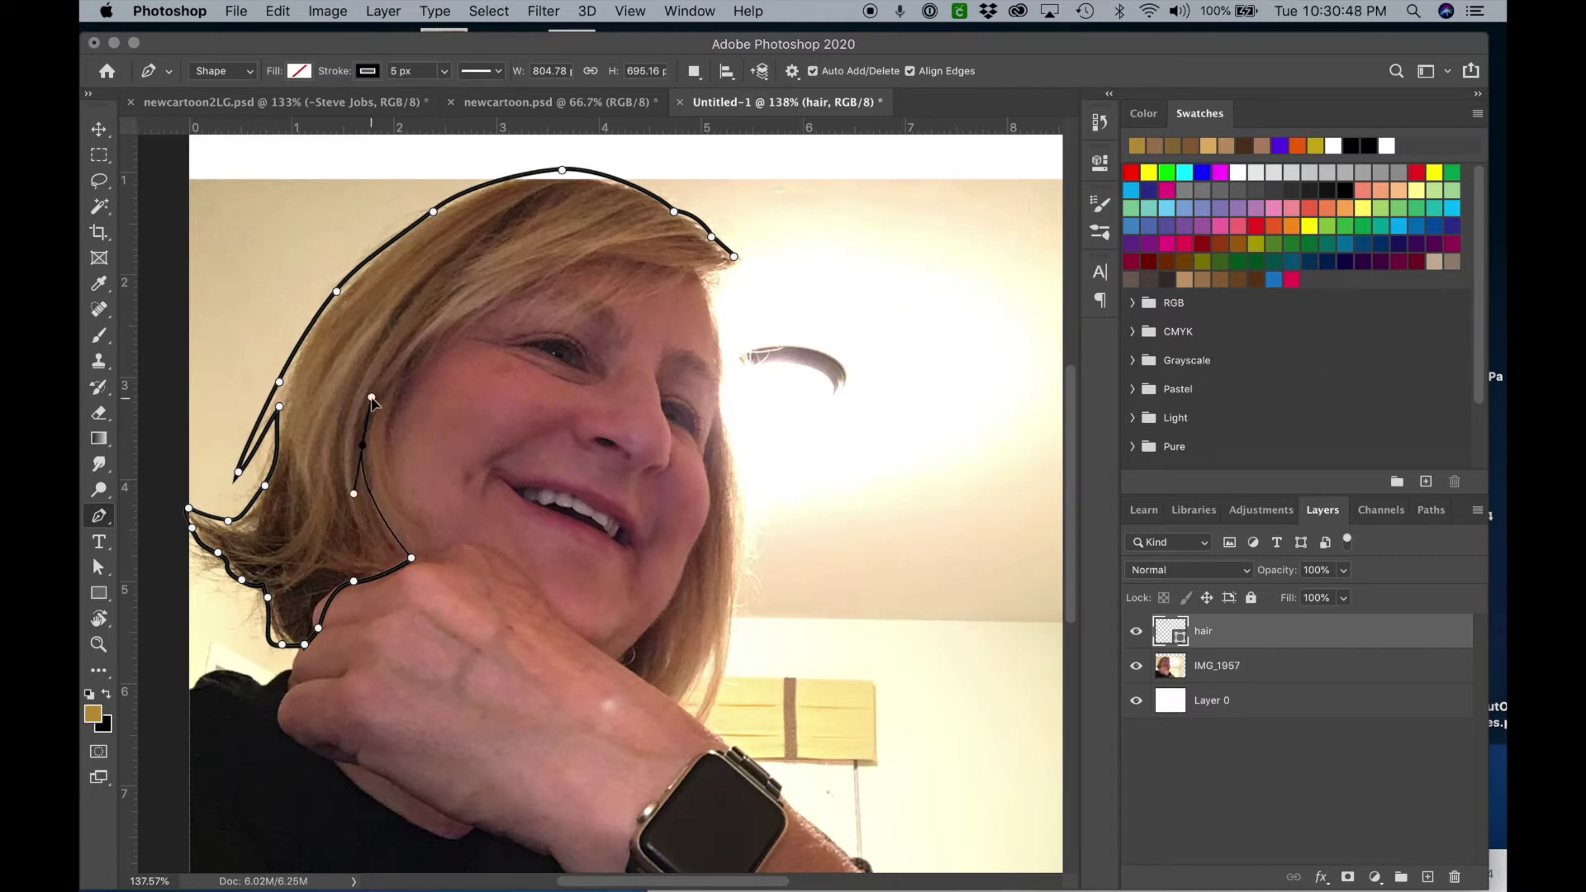
drag(373, 400, 377, 469)
key(super+z)
drag(374, 402, 379, 486)
drag(419, 542, 431, 542)
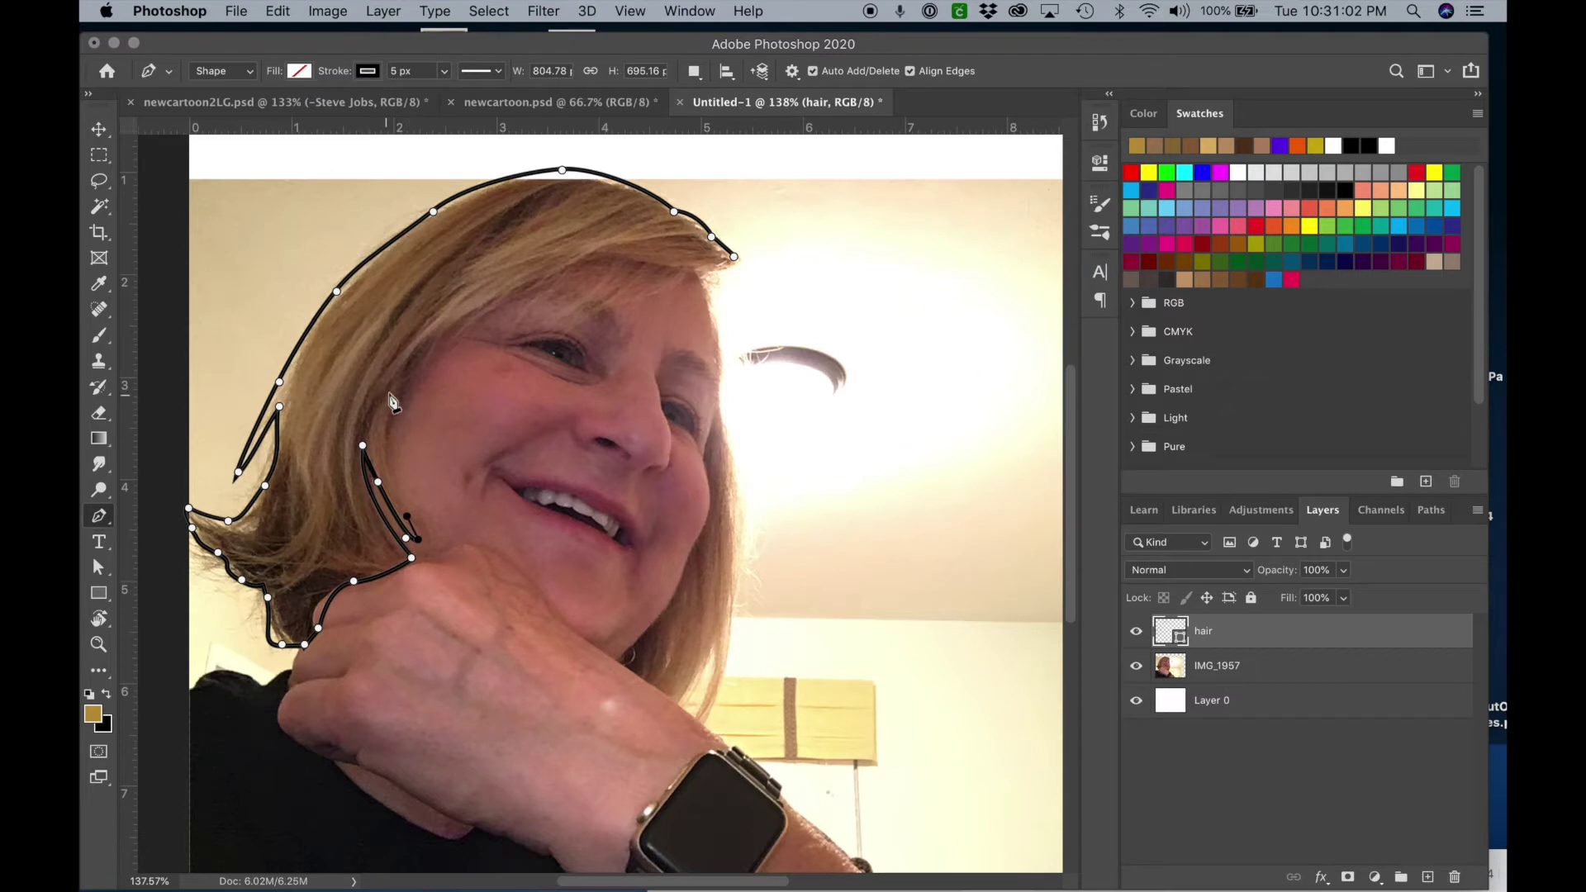
Trace the inner hair edge up the temple to the forehead, and bring it down into the first bang's tip.
drag(407, 356, 496, 313)
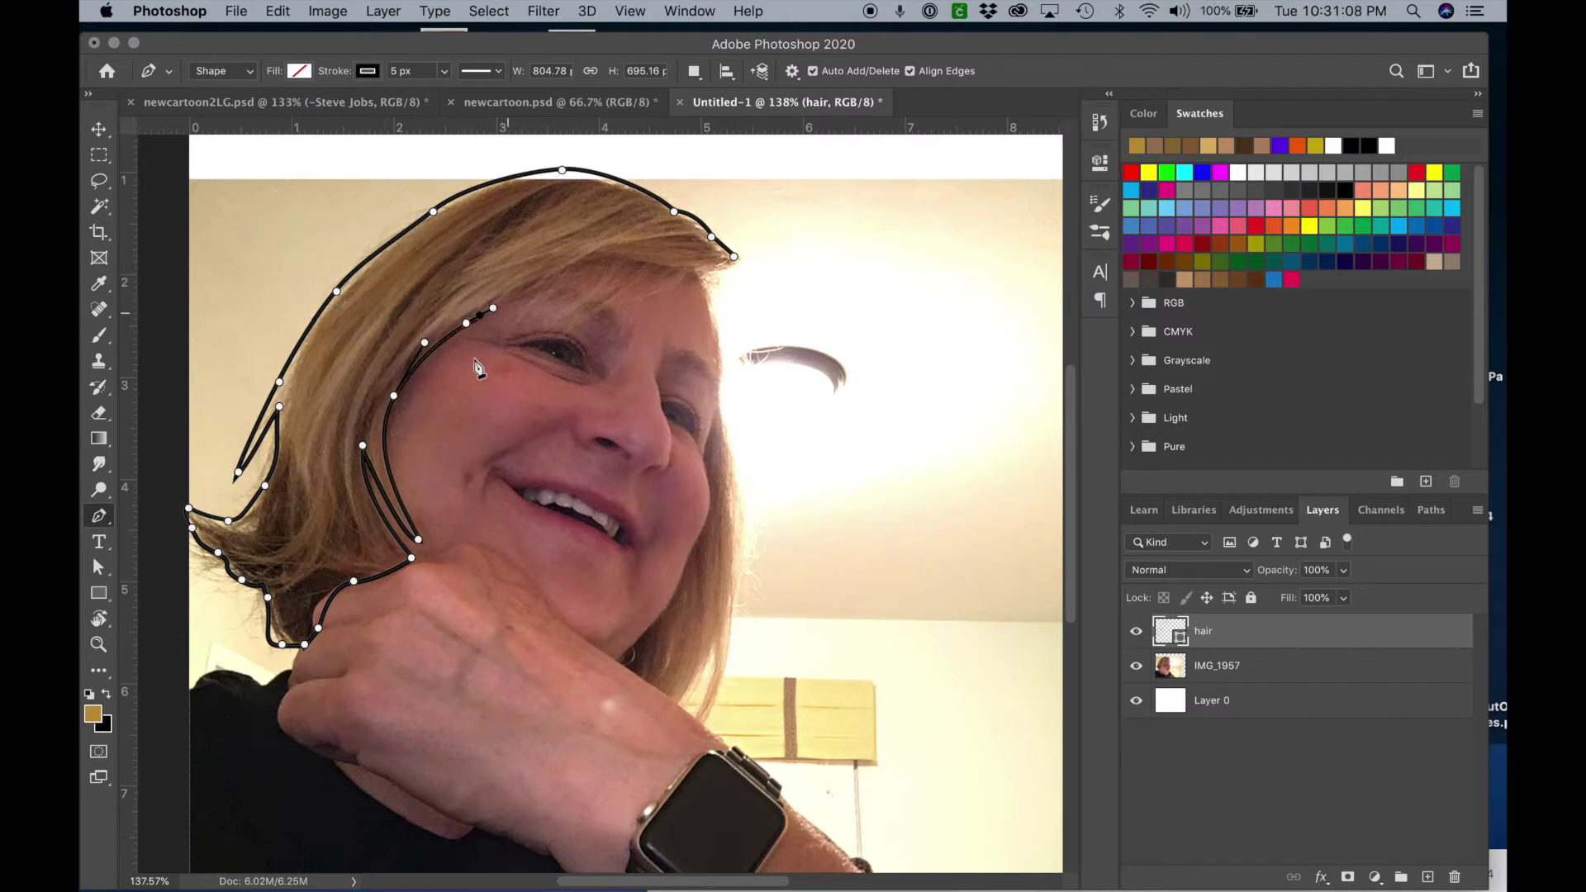
click(525, 286)
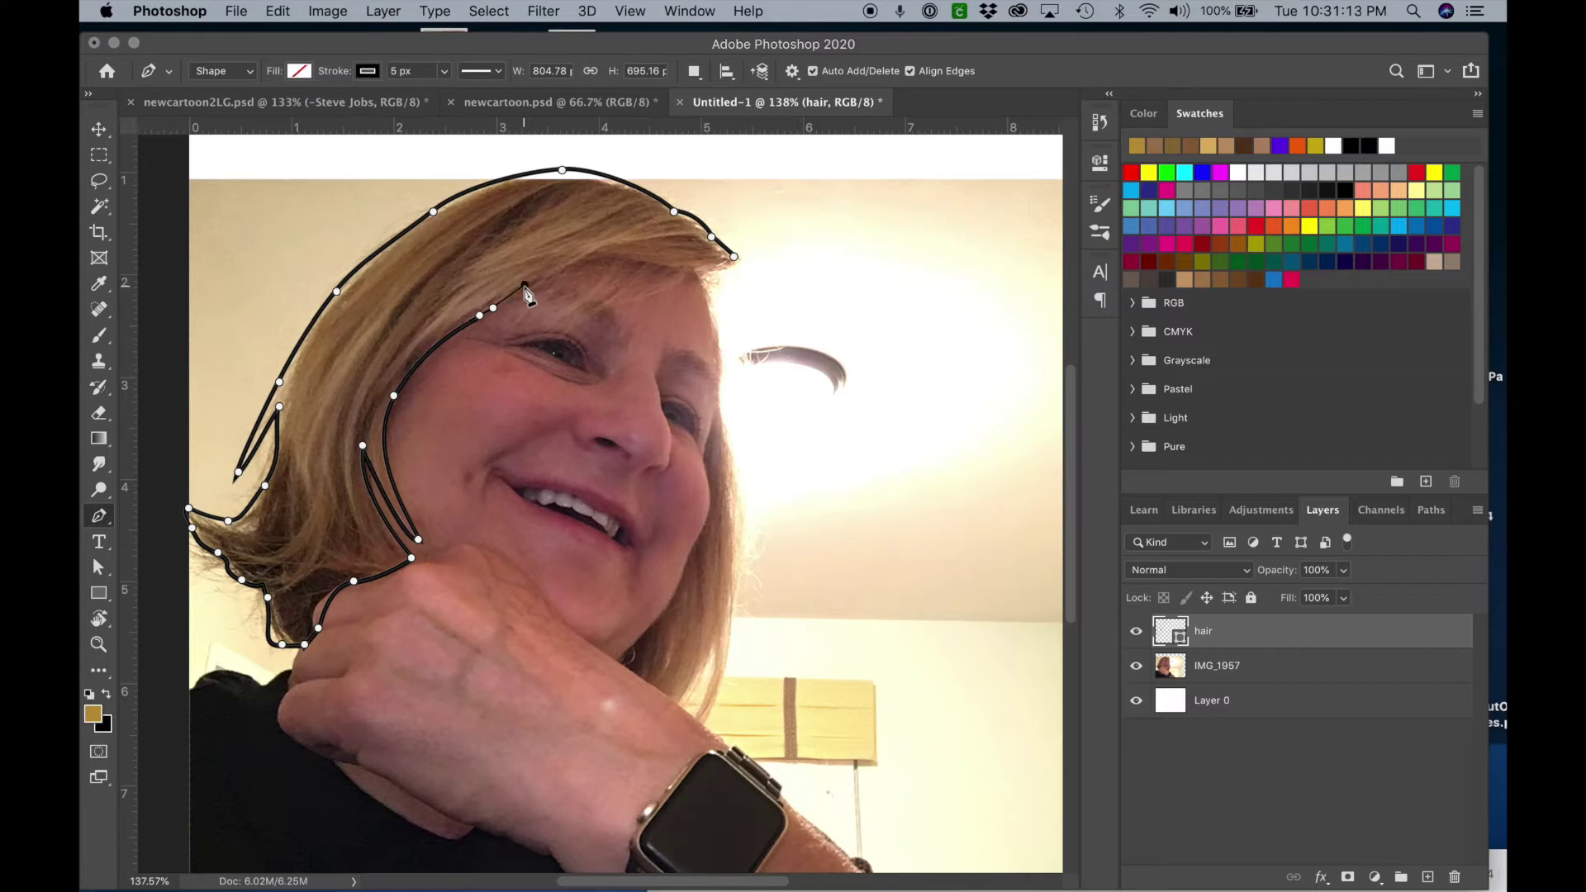
click(494, 328)
click(503, 324)
Draw the second jagged strand of the bangs across the forehead, up to the hairline and down to a point above the eye.
click(526, 308)
click(553, 285)
click(608, 265)
click(580, 308)
click(567, 312)
click(553, 319)
click(544, 322)
Draw the last jagged bang strand and close the hair outline at its starting point at the front of the hair.
click(621, 291)
click(642, 269)
click(662, 272)
drag(643, 302, 665, 292)
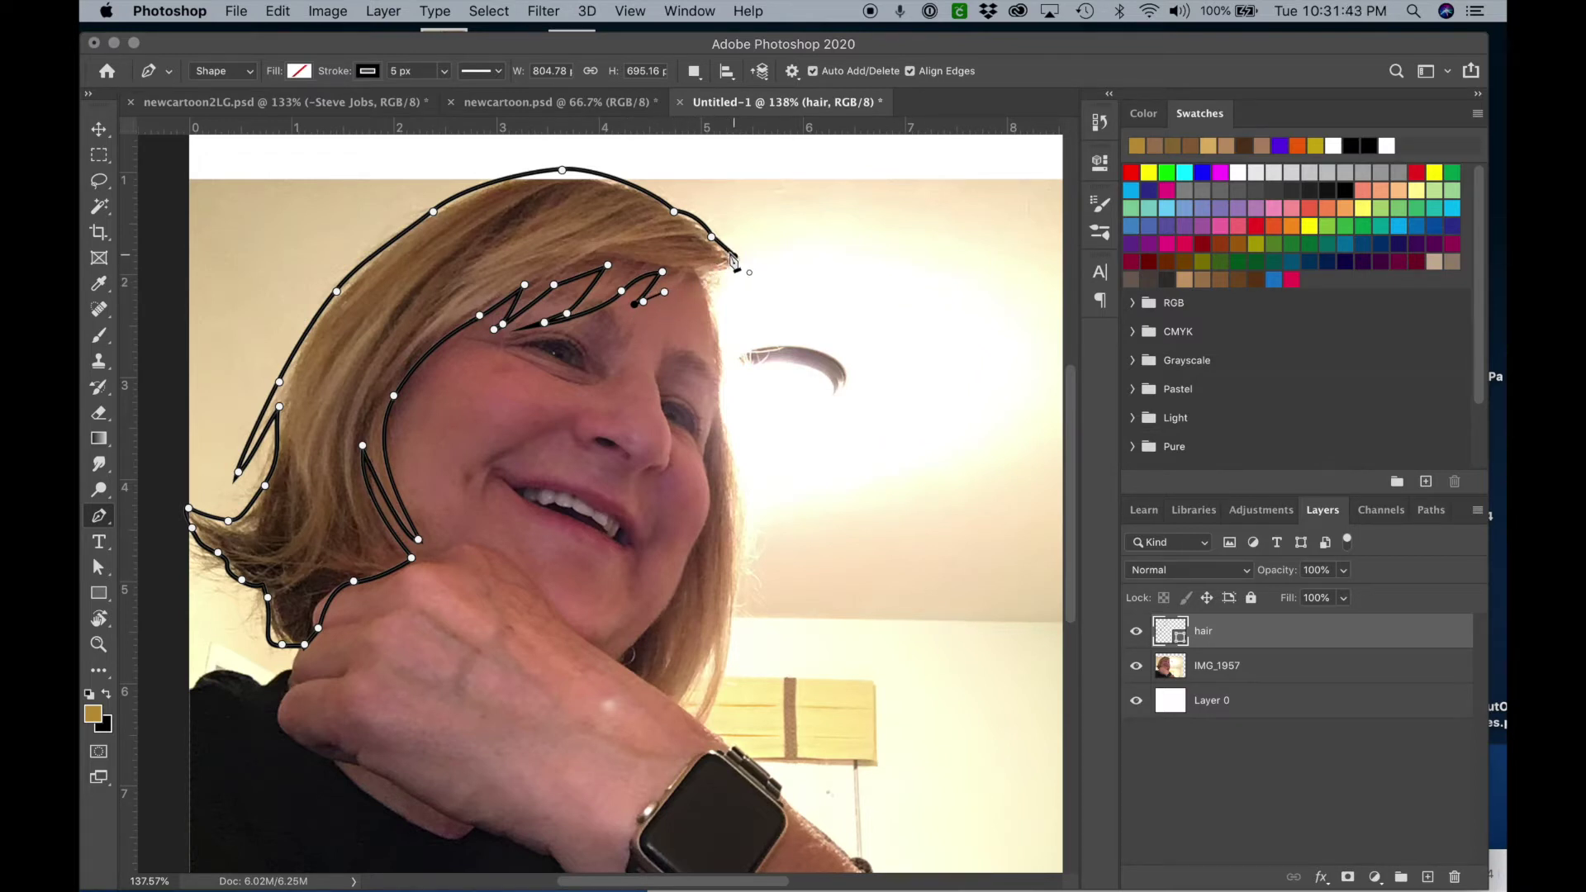
drag(735, 260, 740, 244)
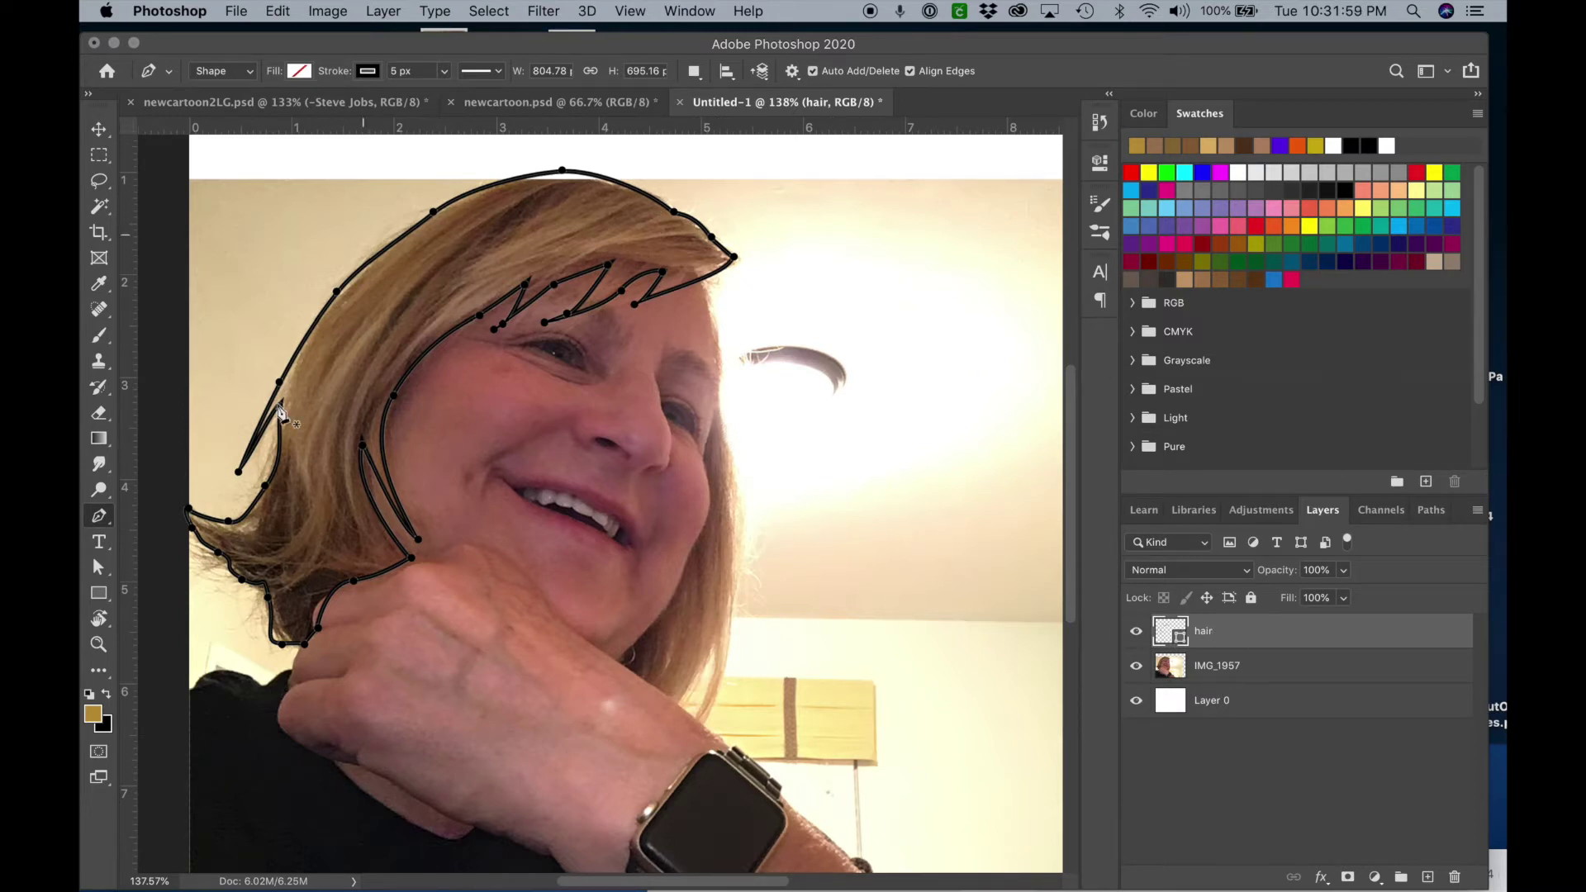
key(Return)
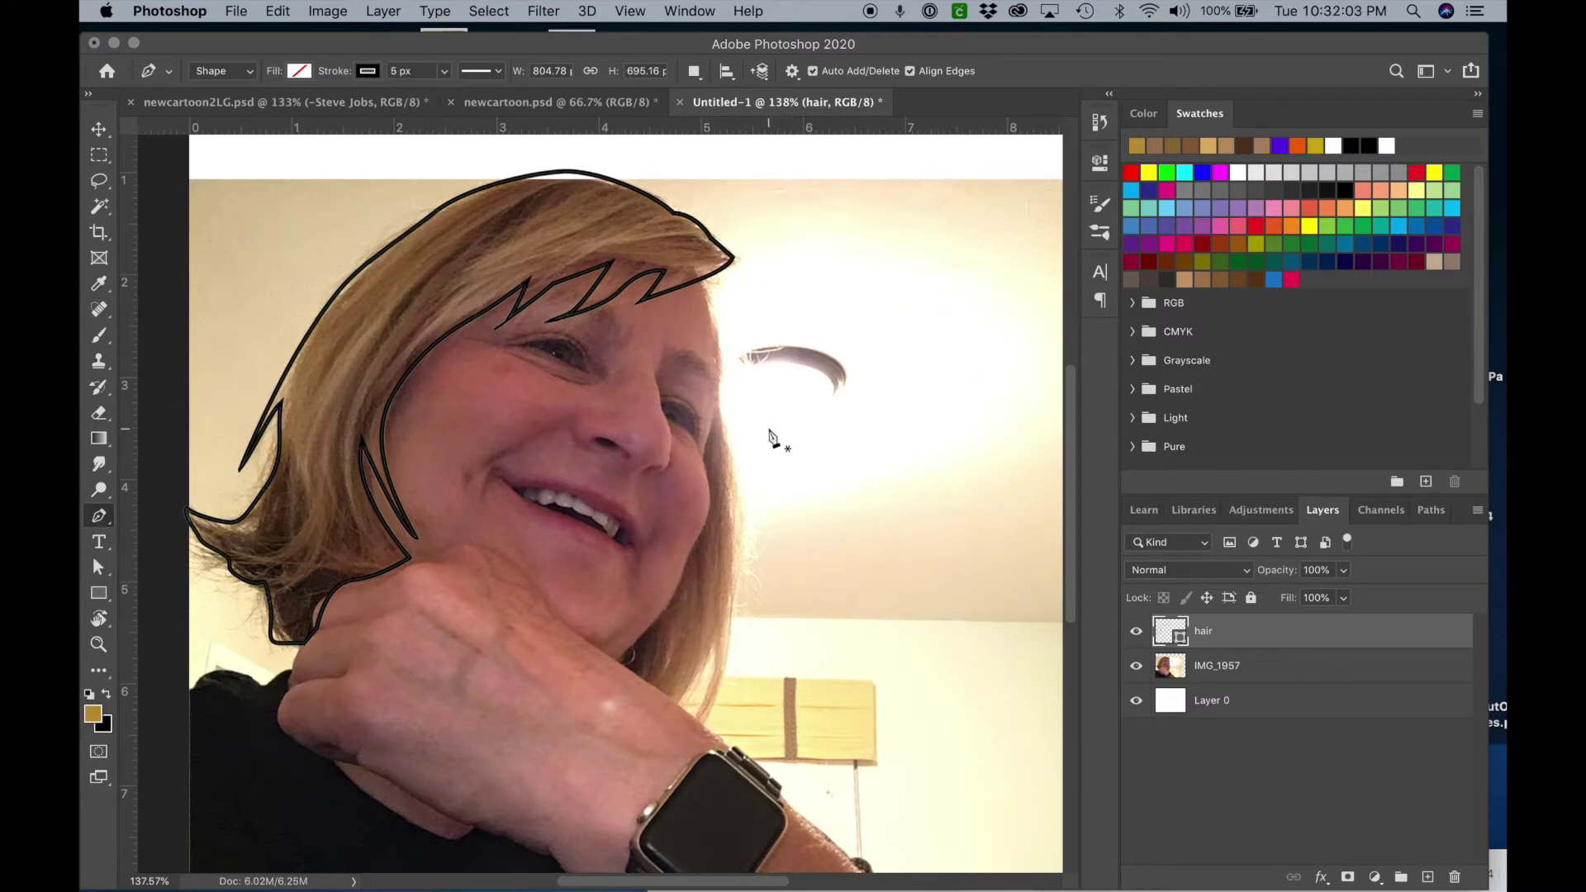
Start a separate shape for the hair on the face's far side, tracing its outer edge and the notched strand at the wrist.
click(721, 407)
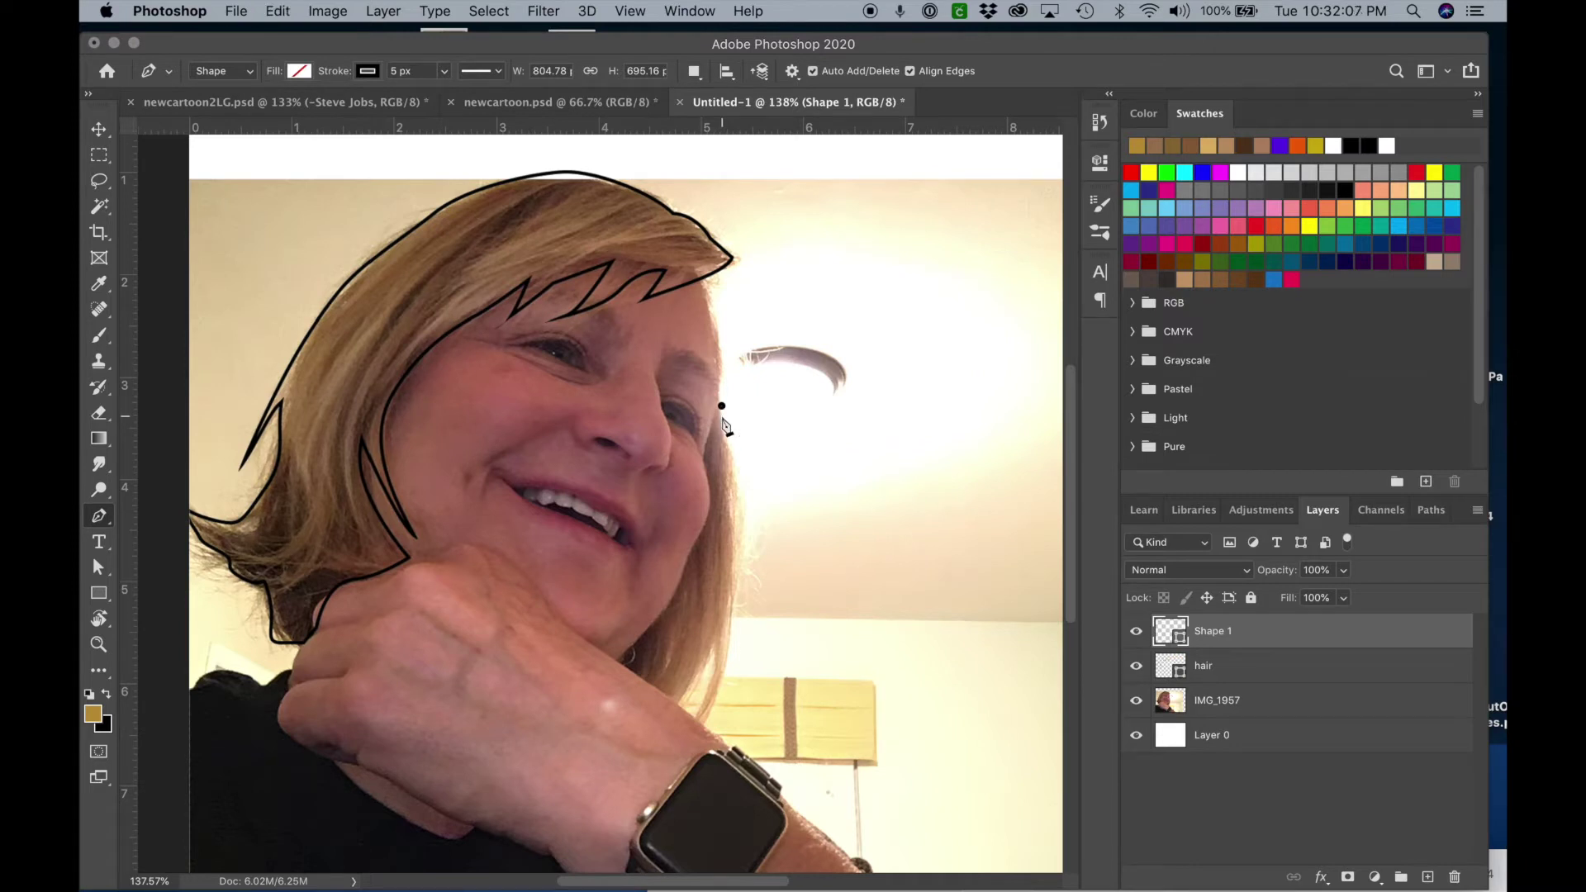
drag(740, 522, 731, 647)
drag(705, 720, 694, 717)
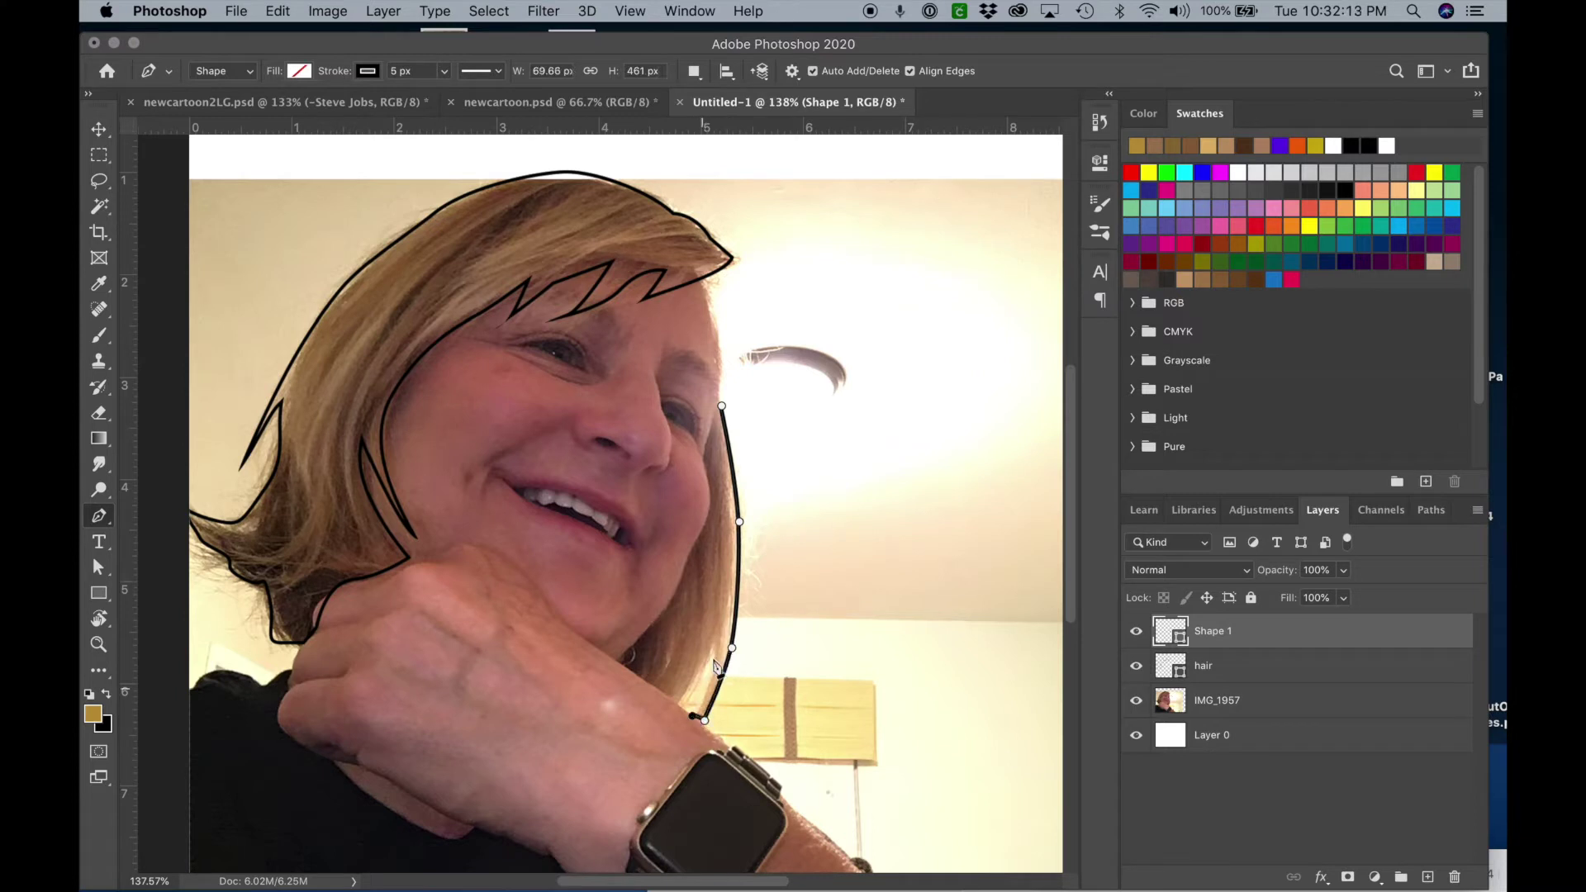
drag(712, 612, 700, 683)
click(679, 699)
Trace the inner edge of the far-side hair up along the jaw and cheek, and close the shape beside the eye.
click(624, 664)
click(658, 625)
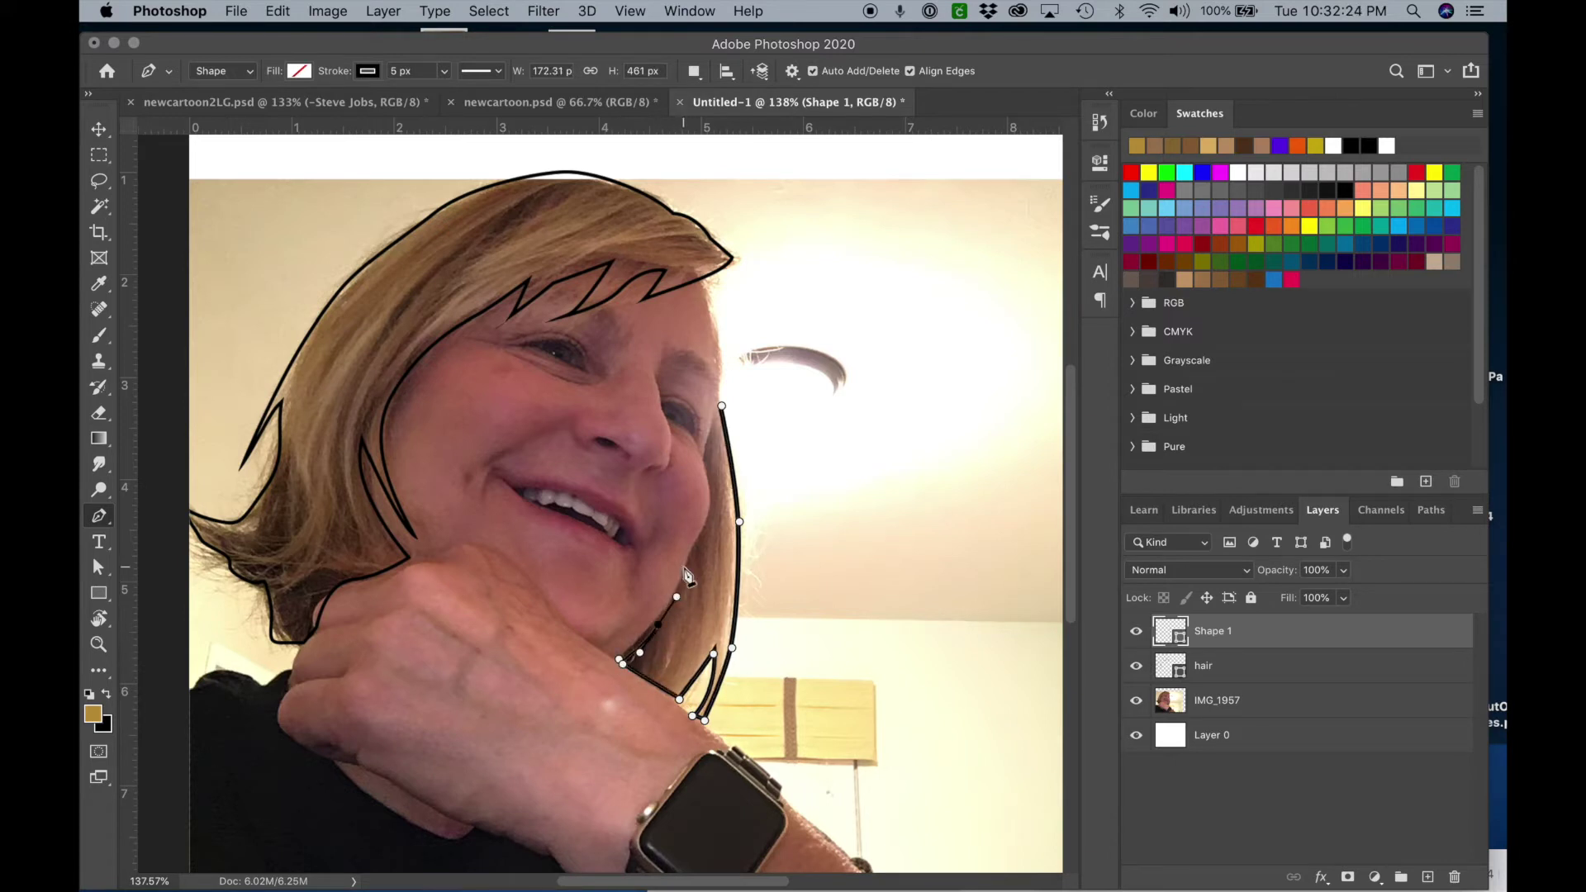
drag(686, 562, 703, 533)
click(702, 532)
click(704, 468)
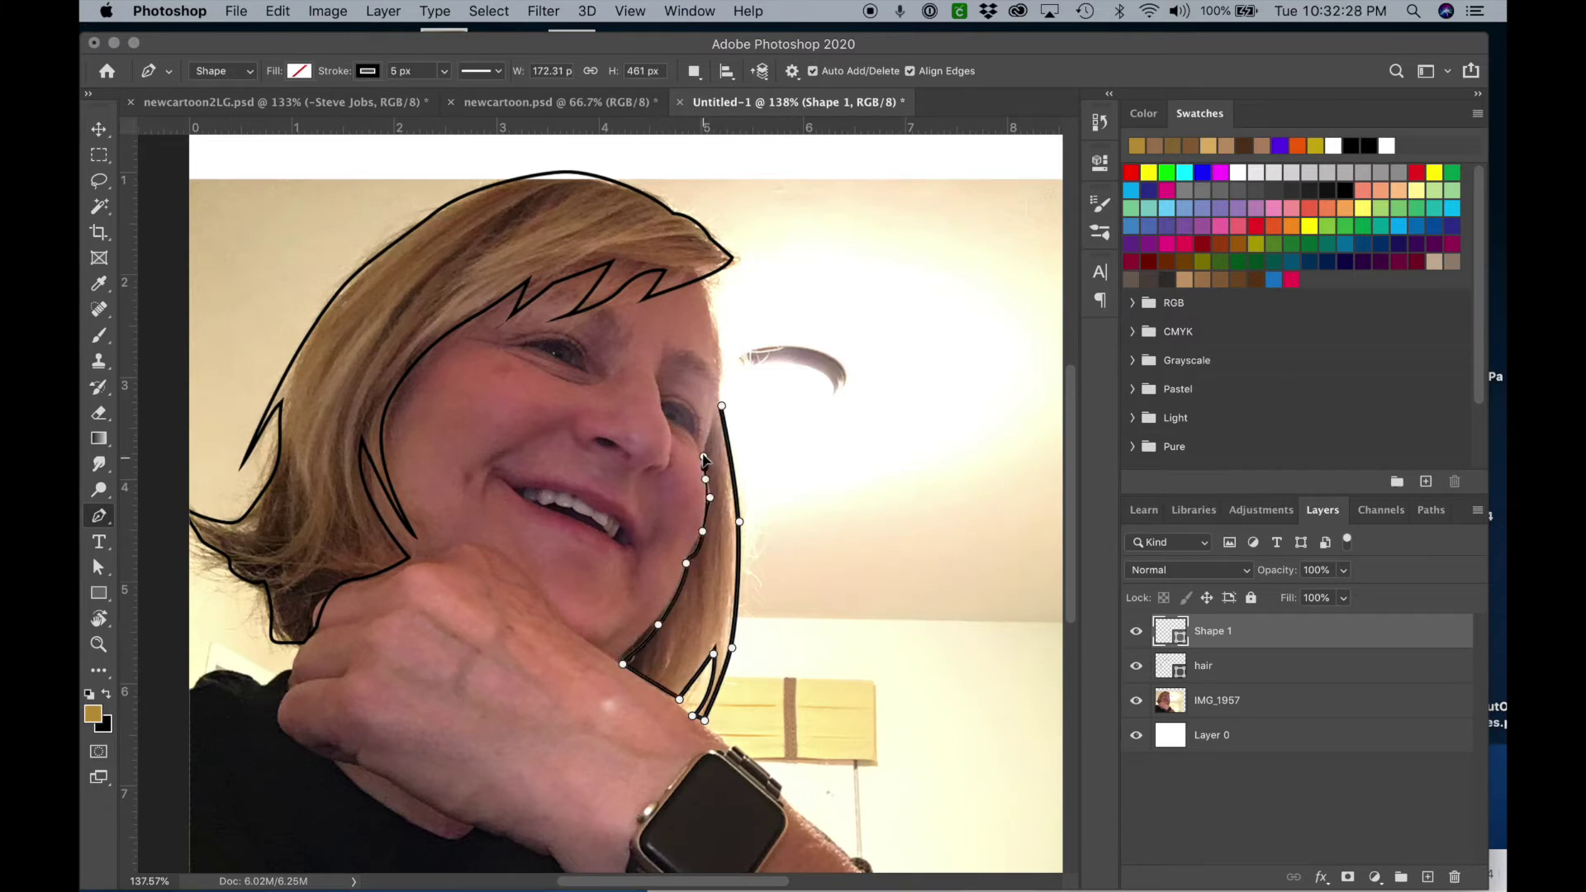
click(721, 406)
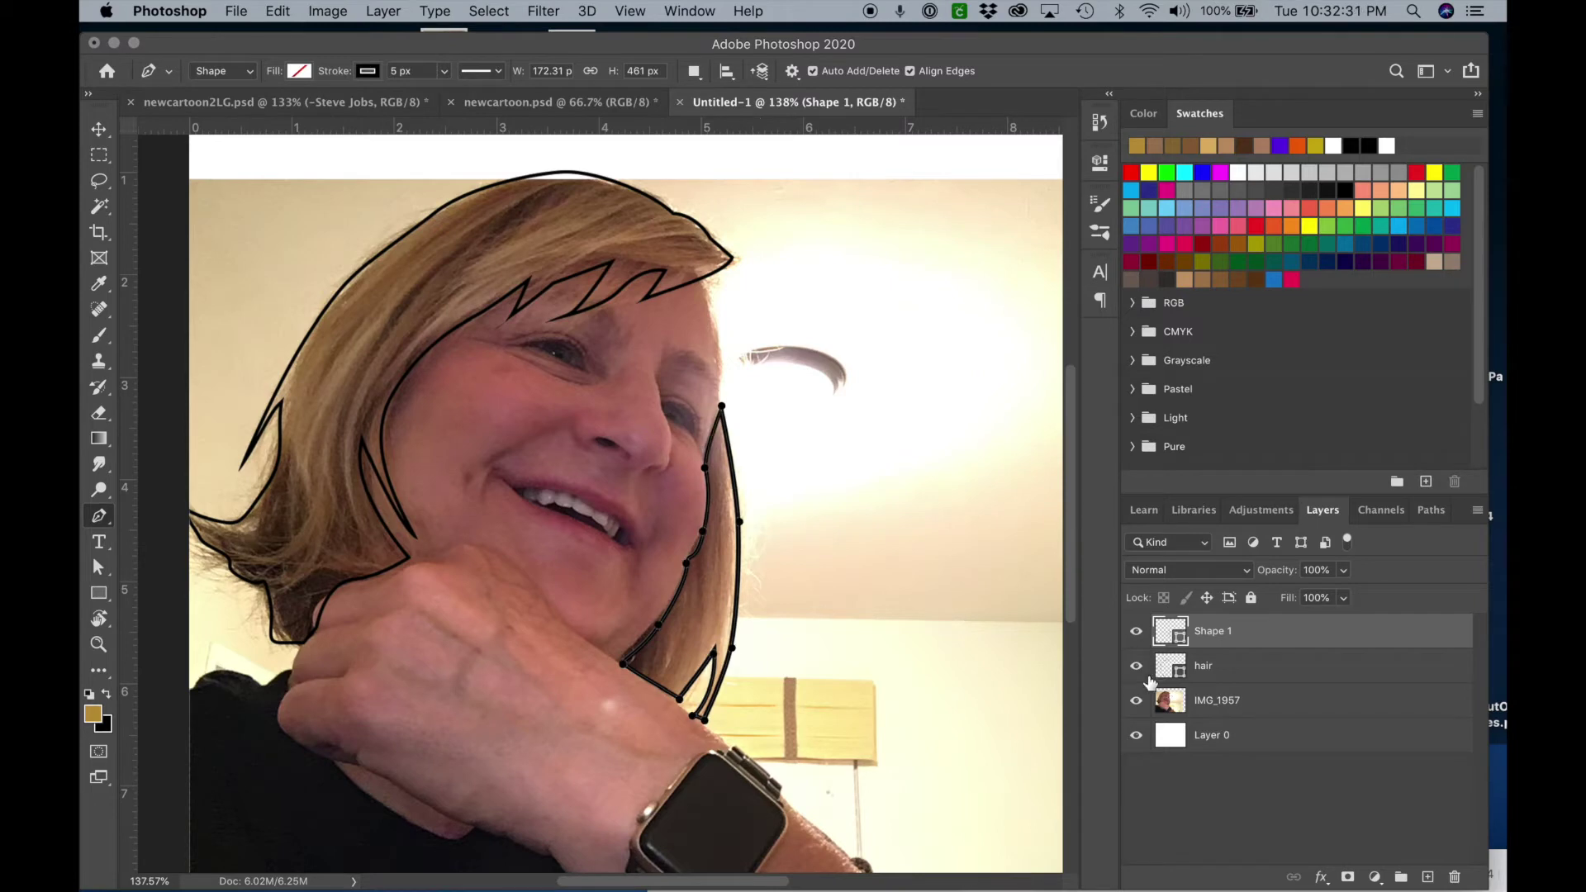
Check the outlines with the photo hidden, show the photo again, and rename the Shape 1 layer as hair.
click(1137, 701)
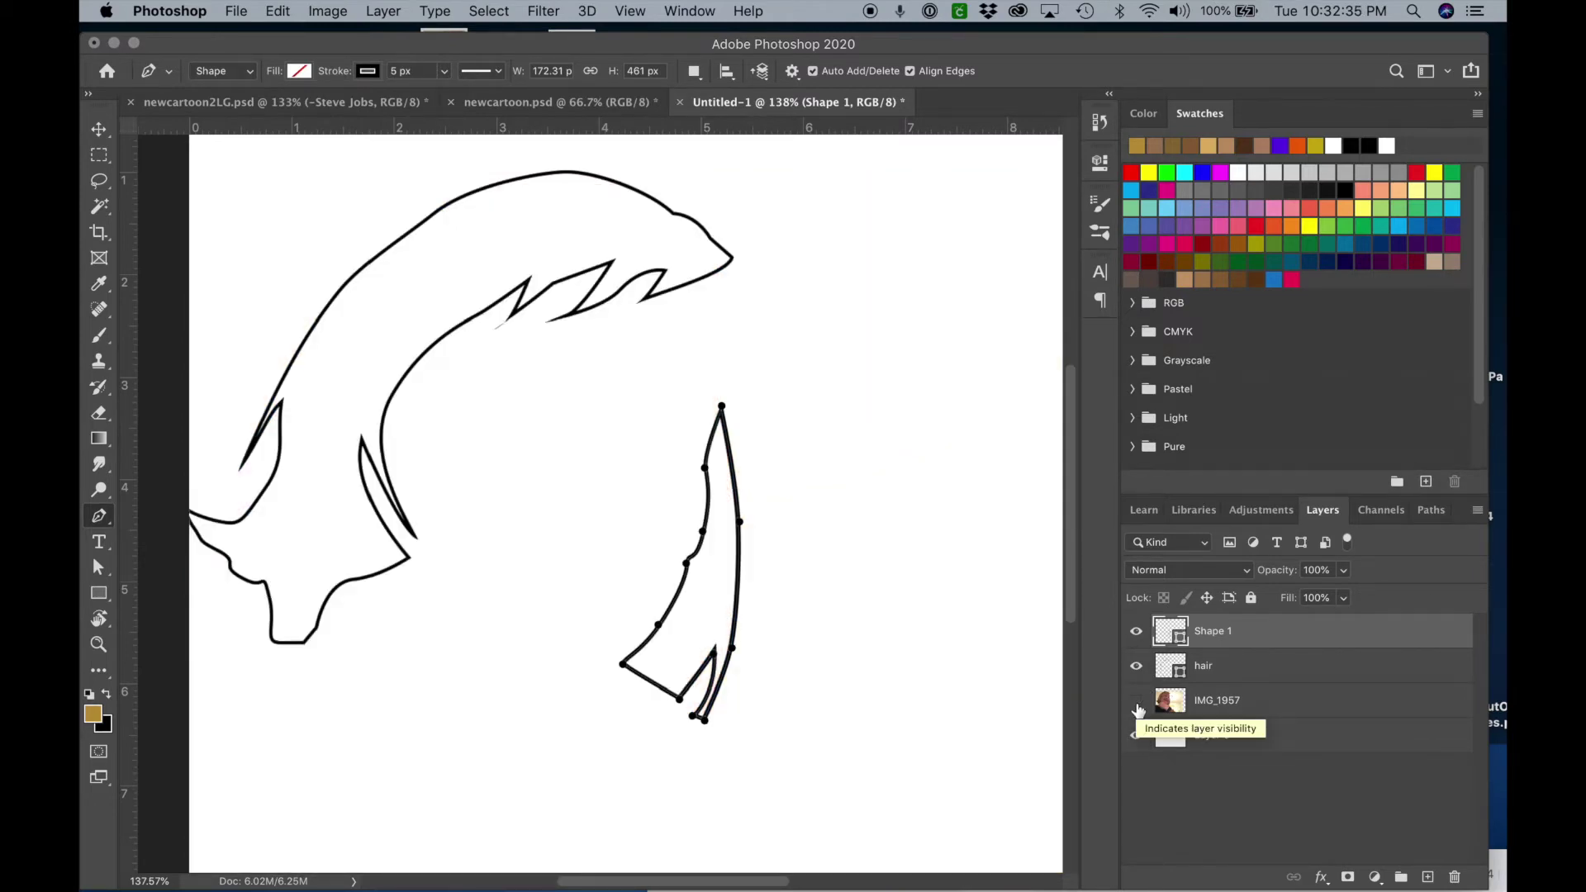
click(1137, 702)
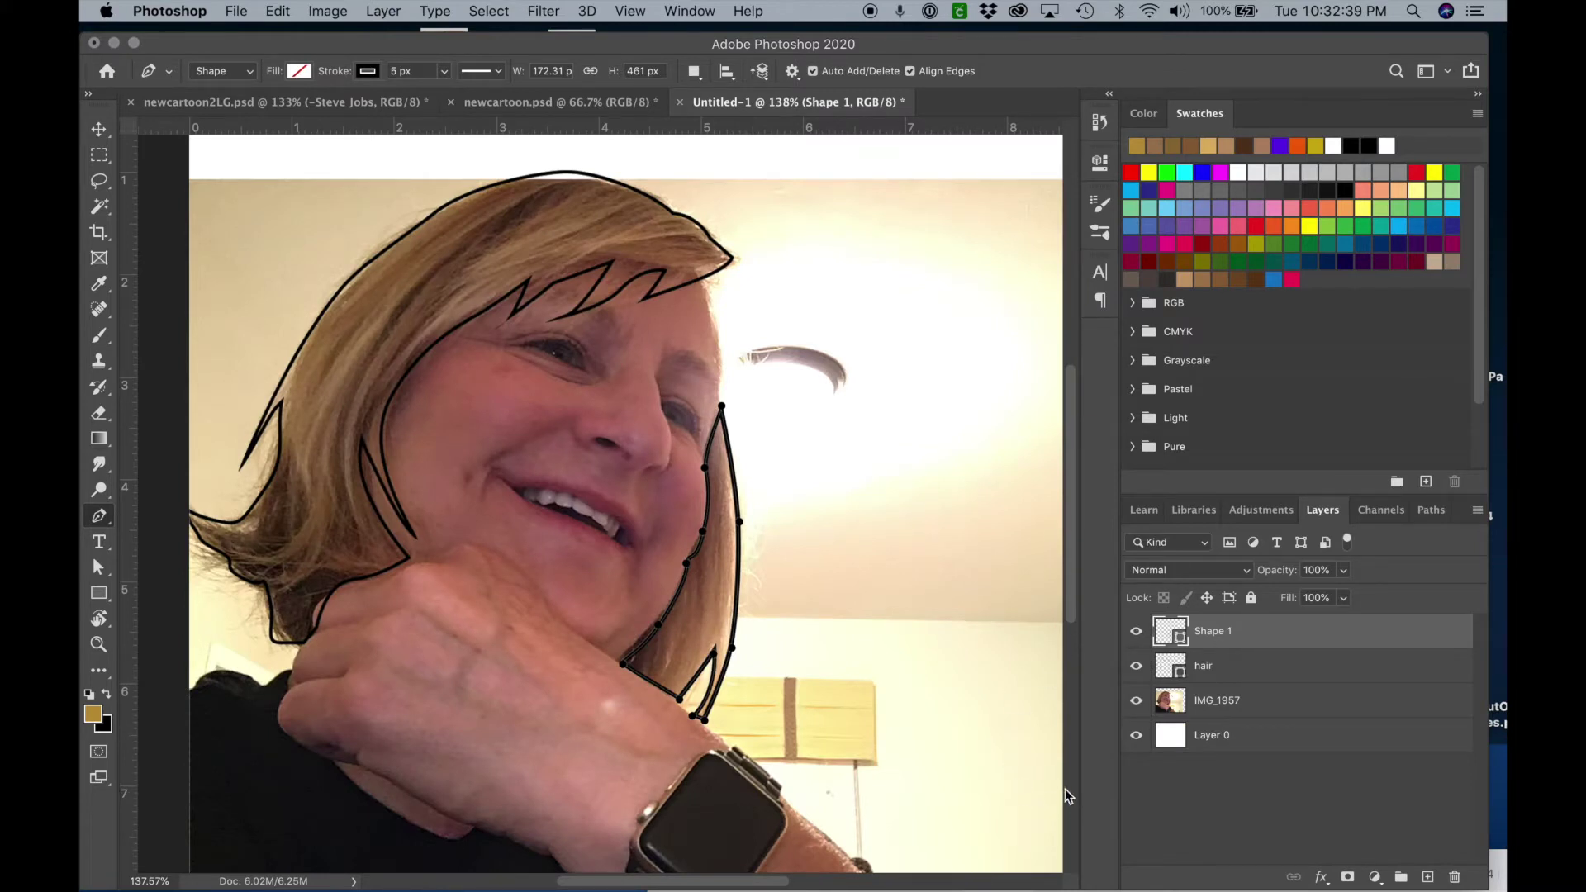
double_click(1213, 631)
text(hair)
key(Return)
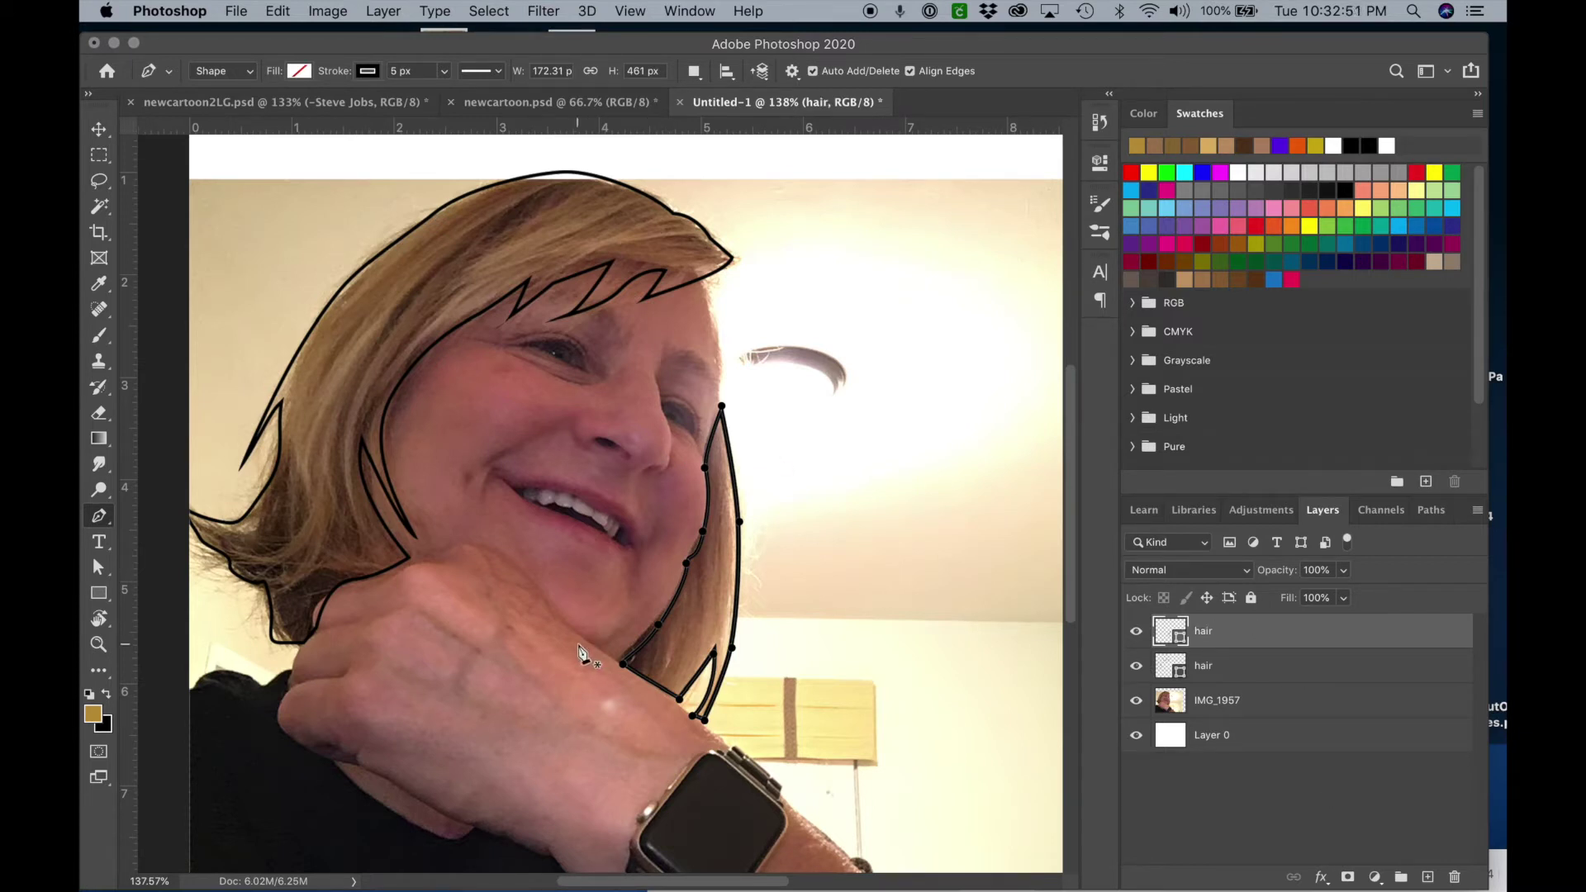
On a new layer, trace a closed outline around the whole face with the Freeform Pen tool, passing under the bangs and across the hand.
click(1428, 877)
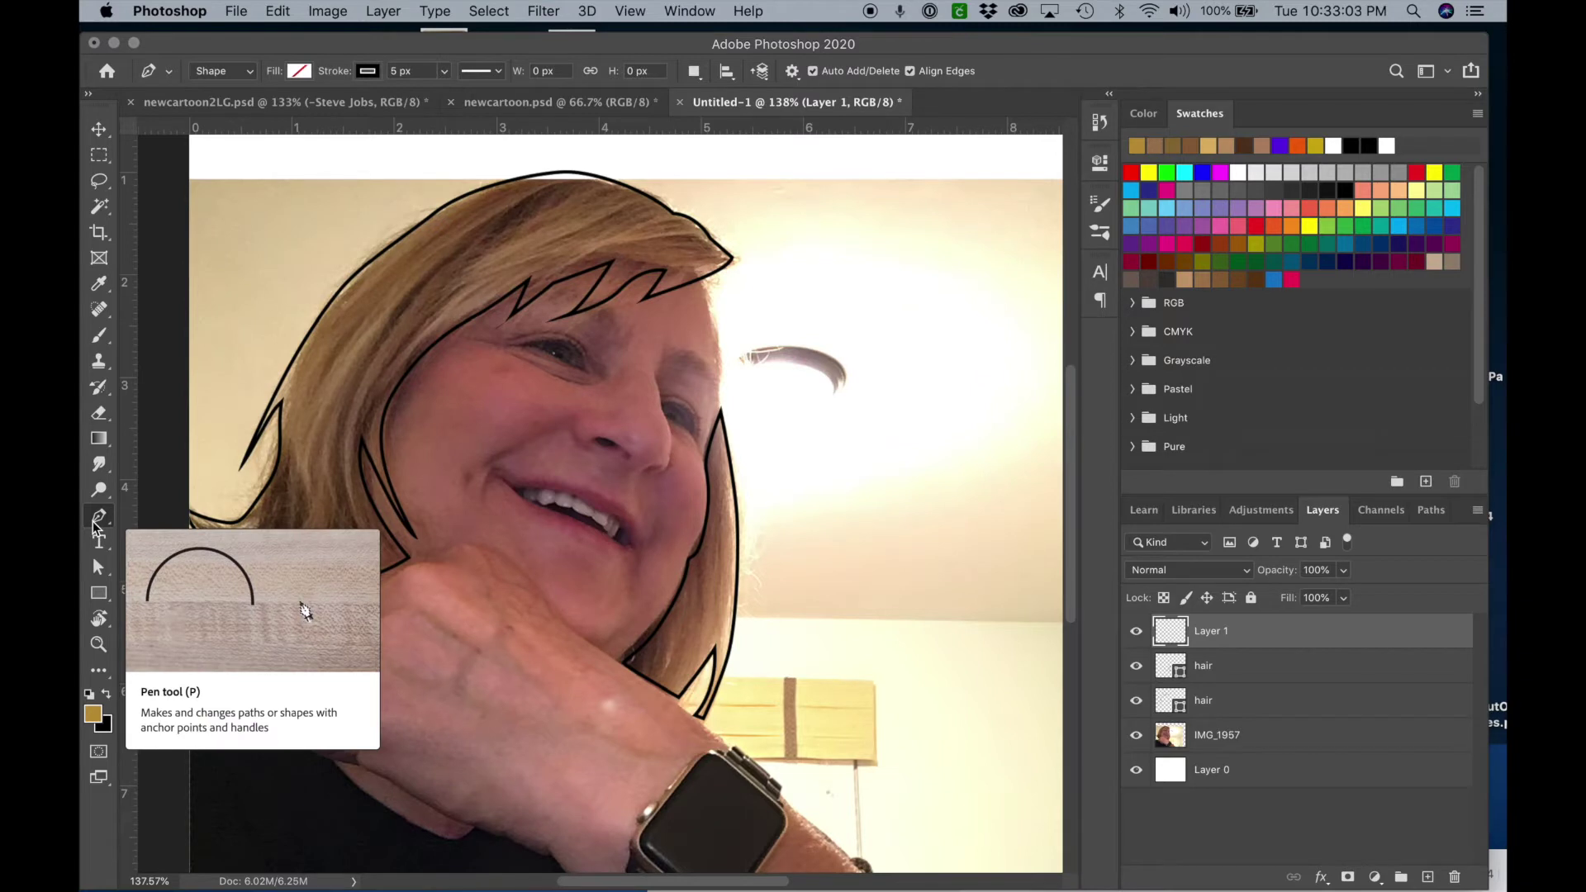
click(97, 521)
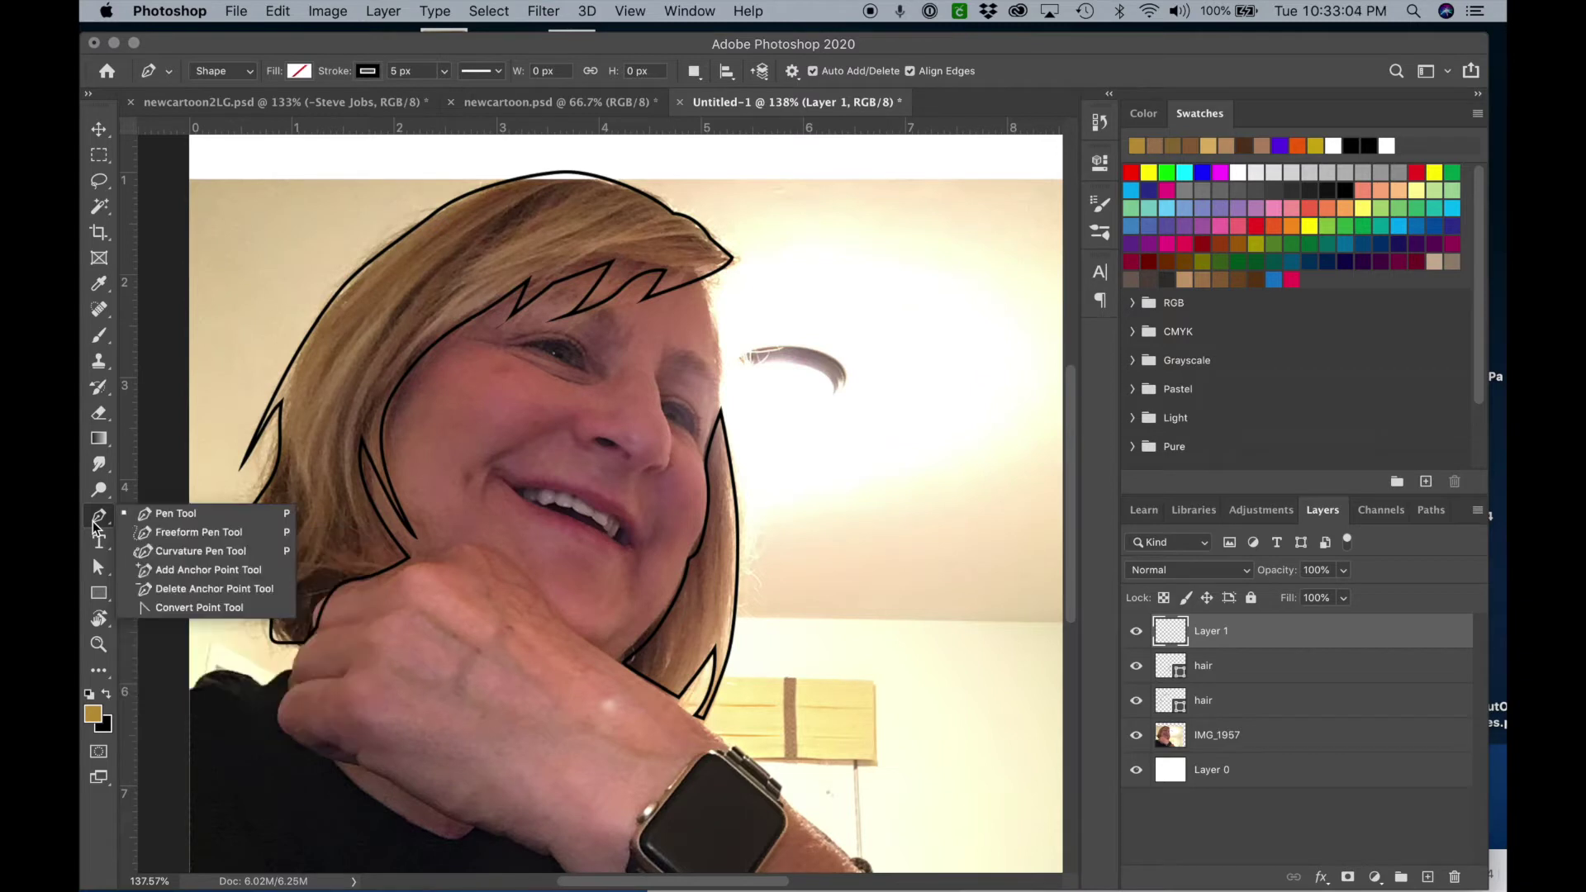
click(175, 532)
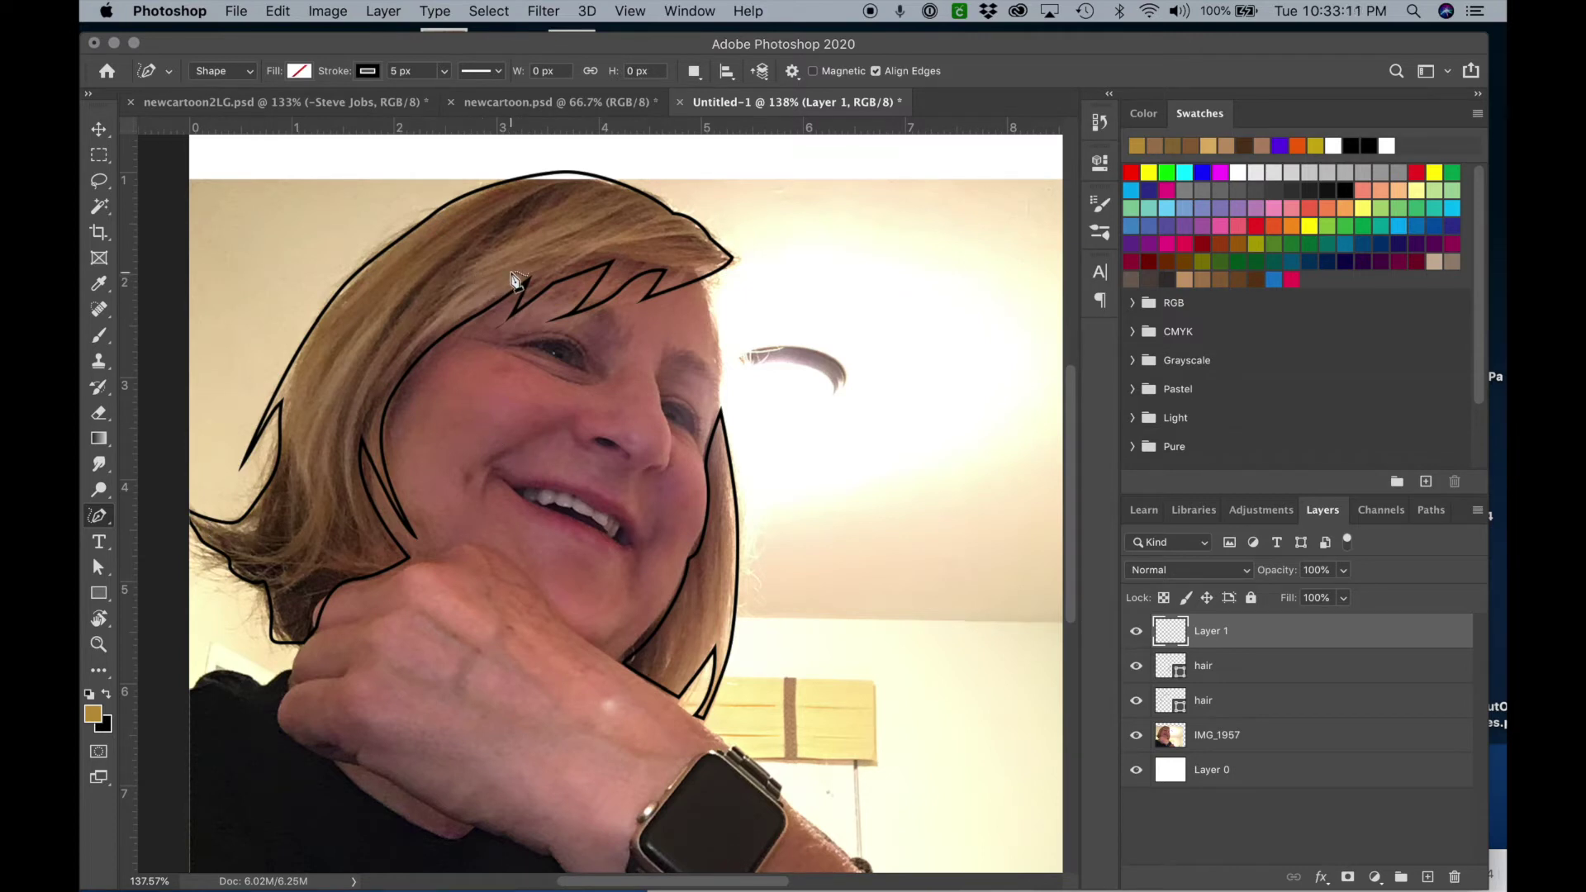
mouse_move(513, 273)
mouse_down()
mouse_move(629, 244)
mouse_move(684, 262)
mouse_move(705, 290)
mouse_move(724, 396)
mouse_move(715, 500)
mouse_move(644, 645)
mouse_move(580, 677)
mouse_move(477, 665)
mouse_move(393, 580)
mouse_move(348, 485)
mouse_up()
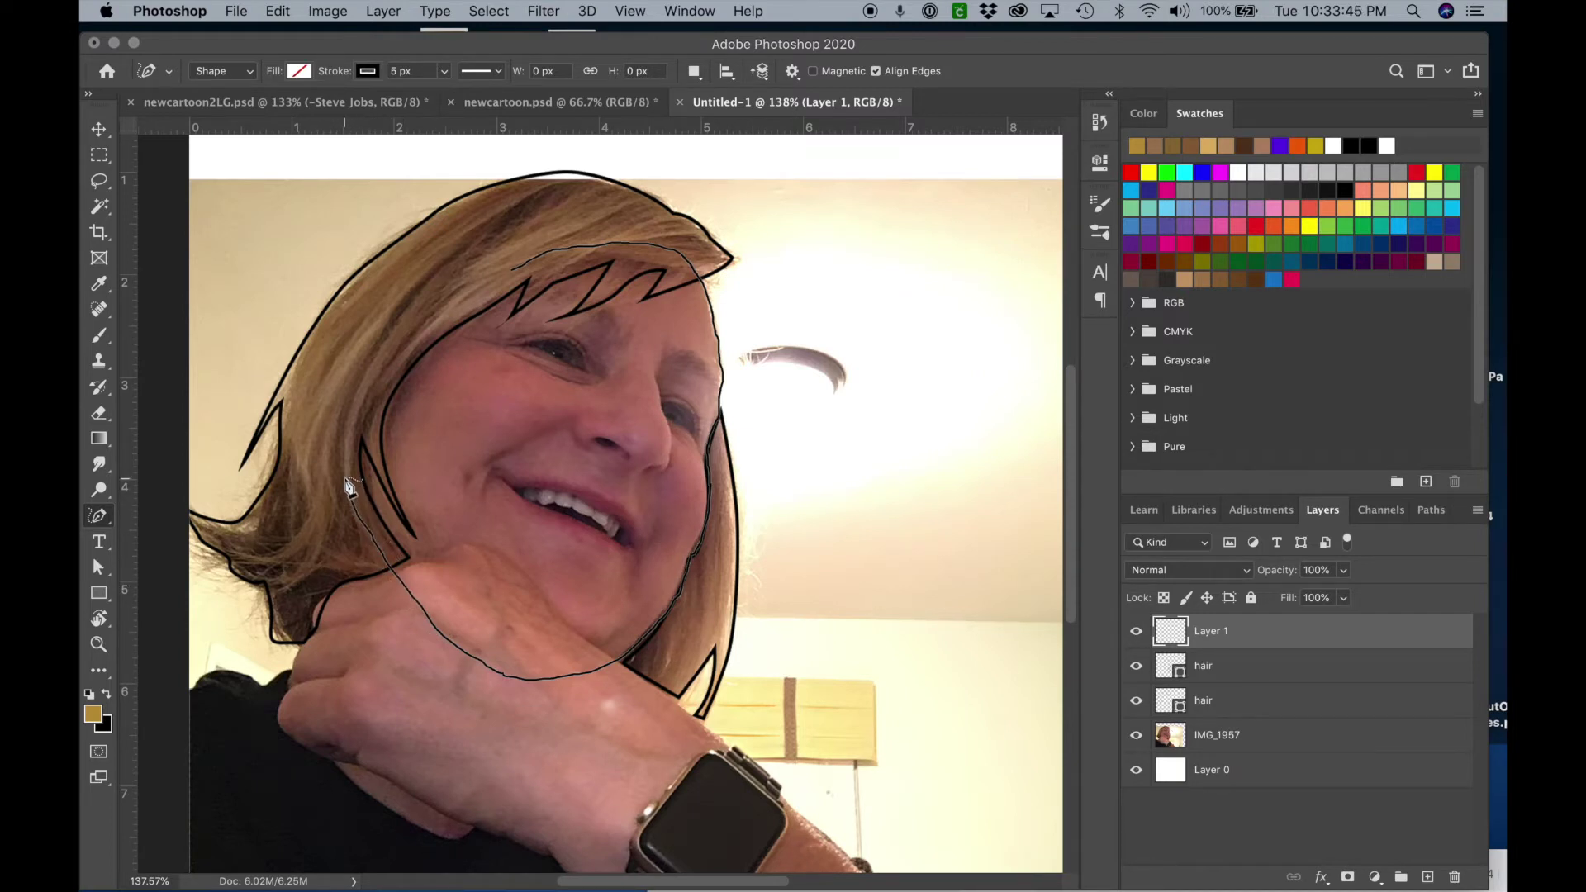
mouse_move(350, 488)
mouse_down()
mouse_move(345, 436)
mouse_move(395, 343)
mouse_move(527, 269)
mouse_up()
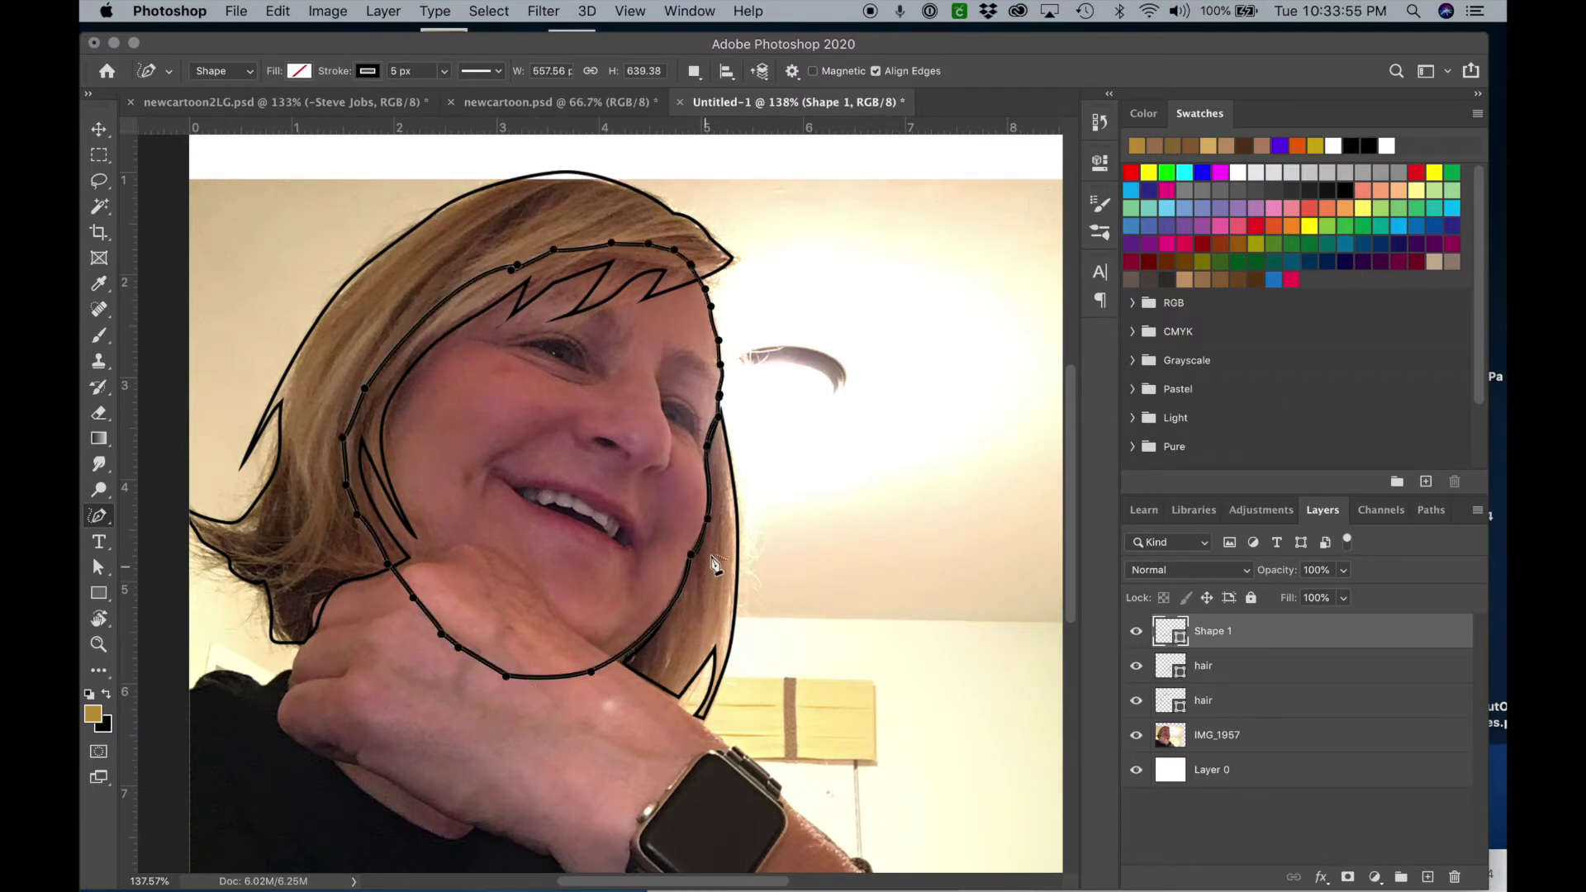
click(715, 328)
click(712, 497)
click(693, 555)
Check the face outline with the IMG_1957 photo hidden, show the photo again, and rename the Shape 1 layer as face.
click(1136, 736)
click(1136, 739)
click(1135, 739)
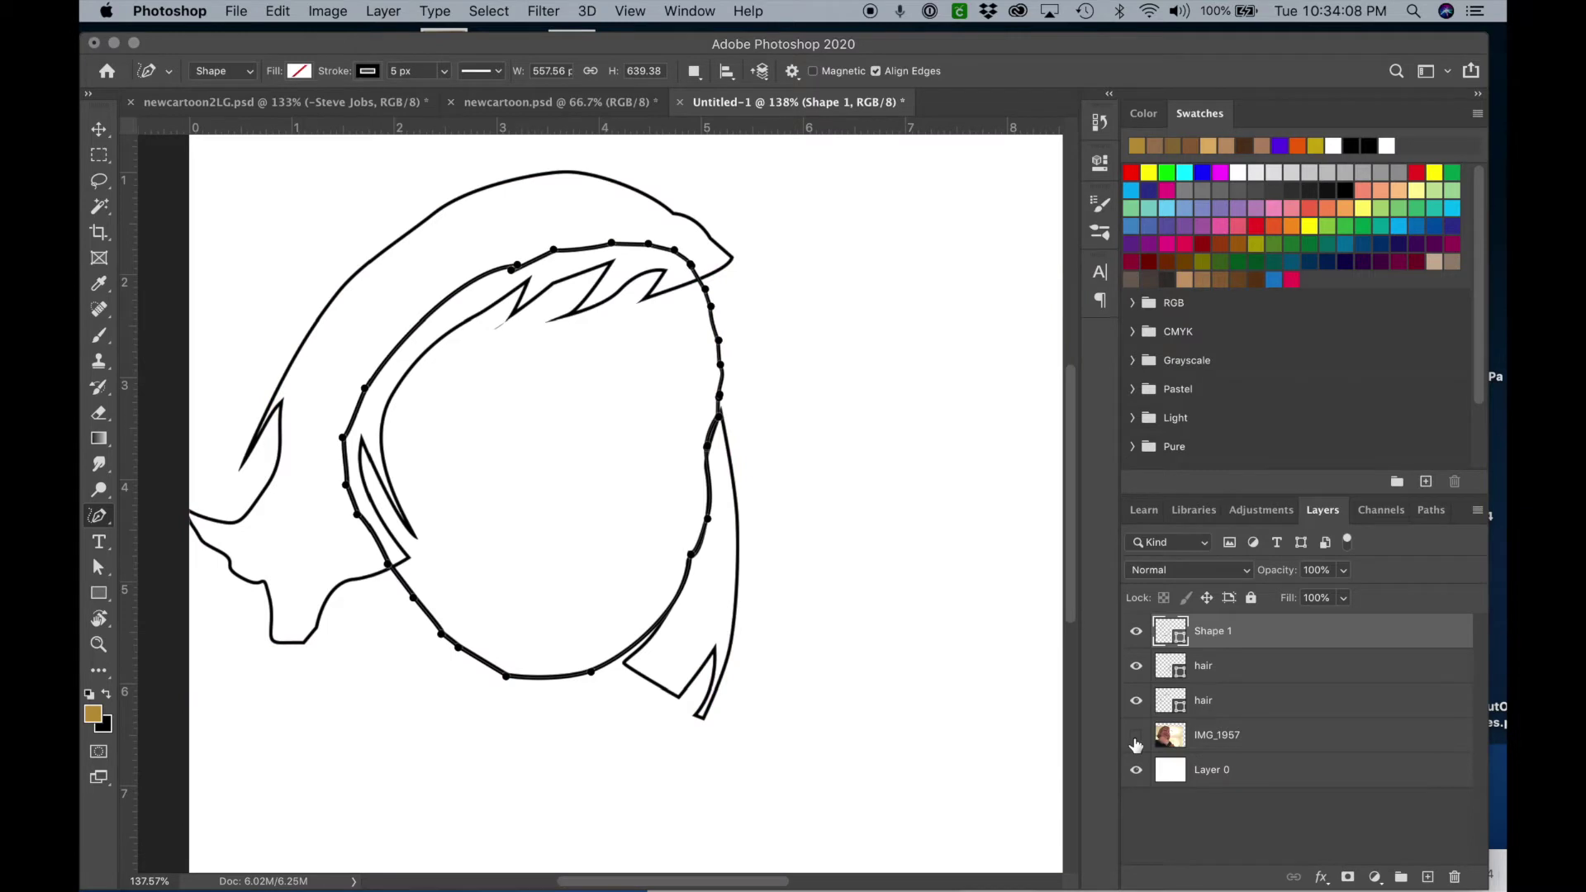
click(1136, 739)
double_click(1211, 631)
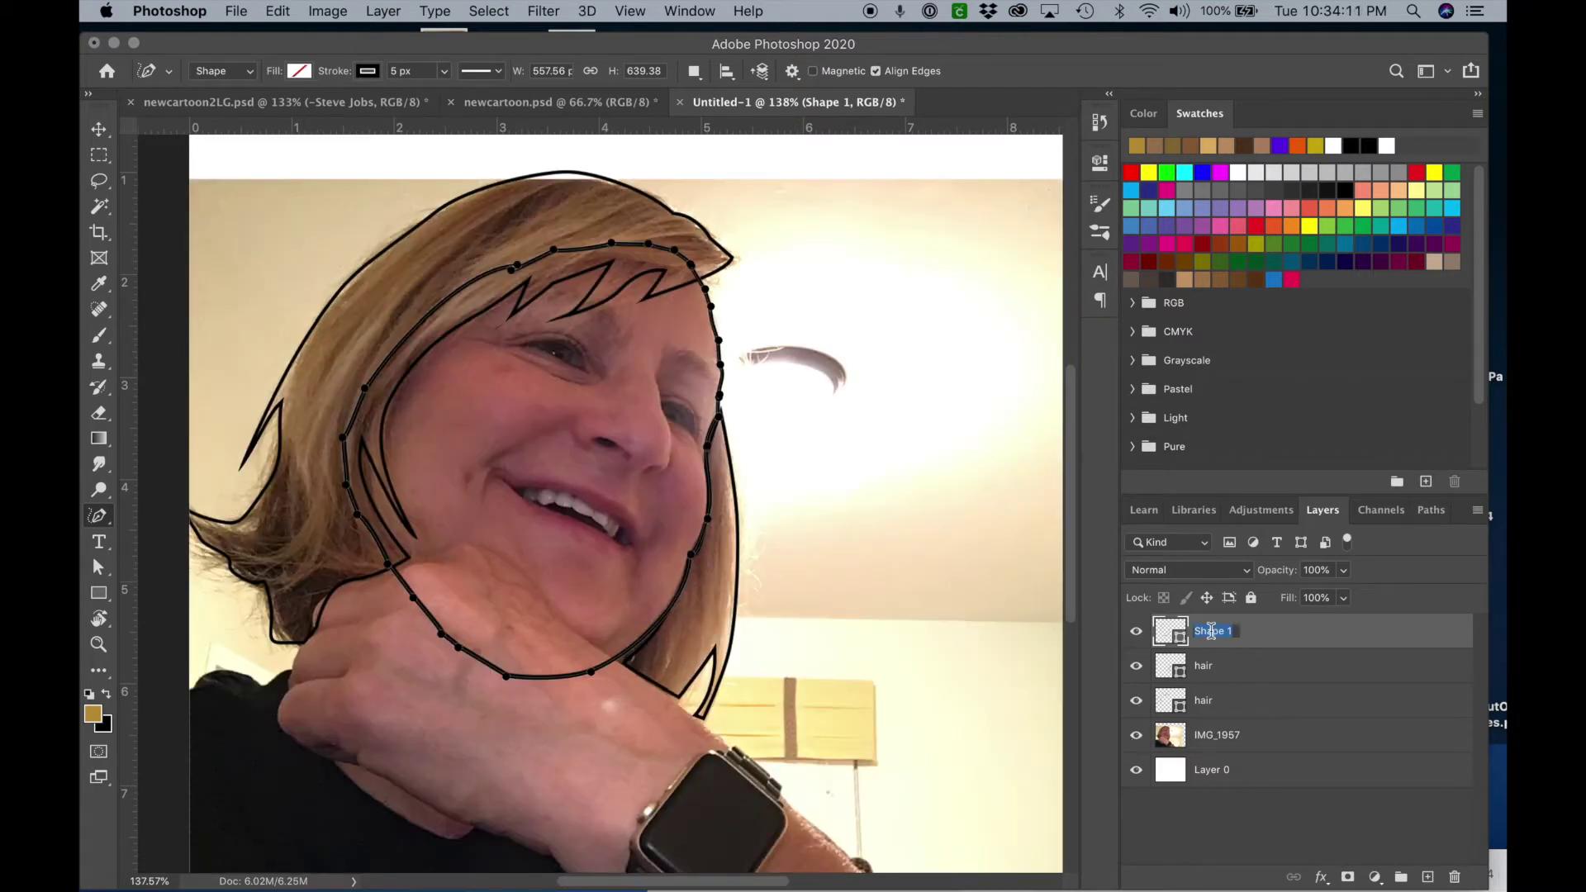
text(face)
key(Return)
Merge the two hair shape layers into one with Merge Shapes.
click(1189, 680)
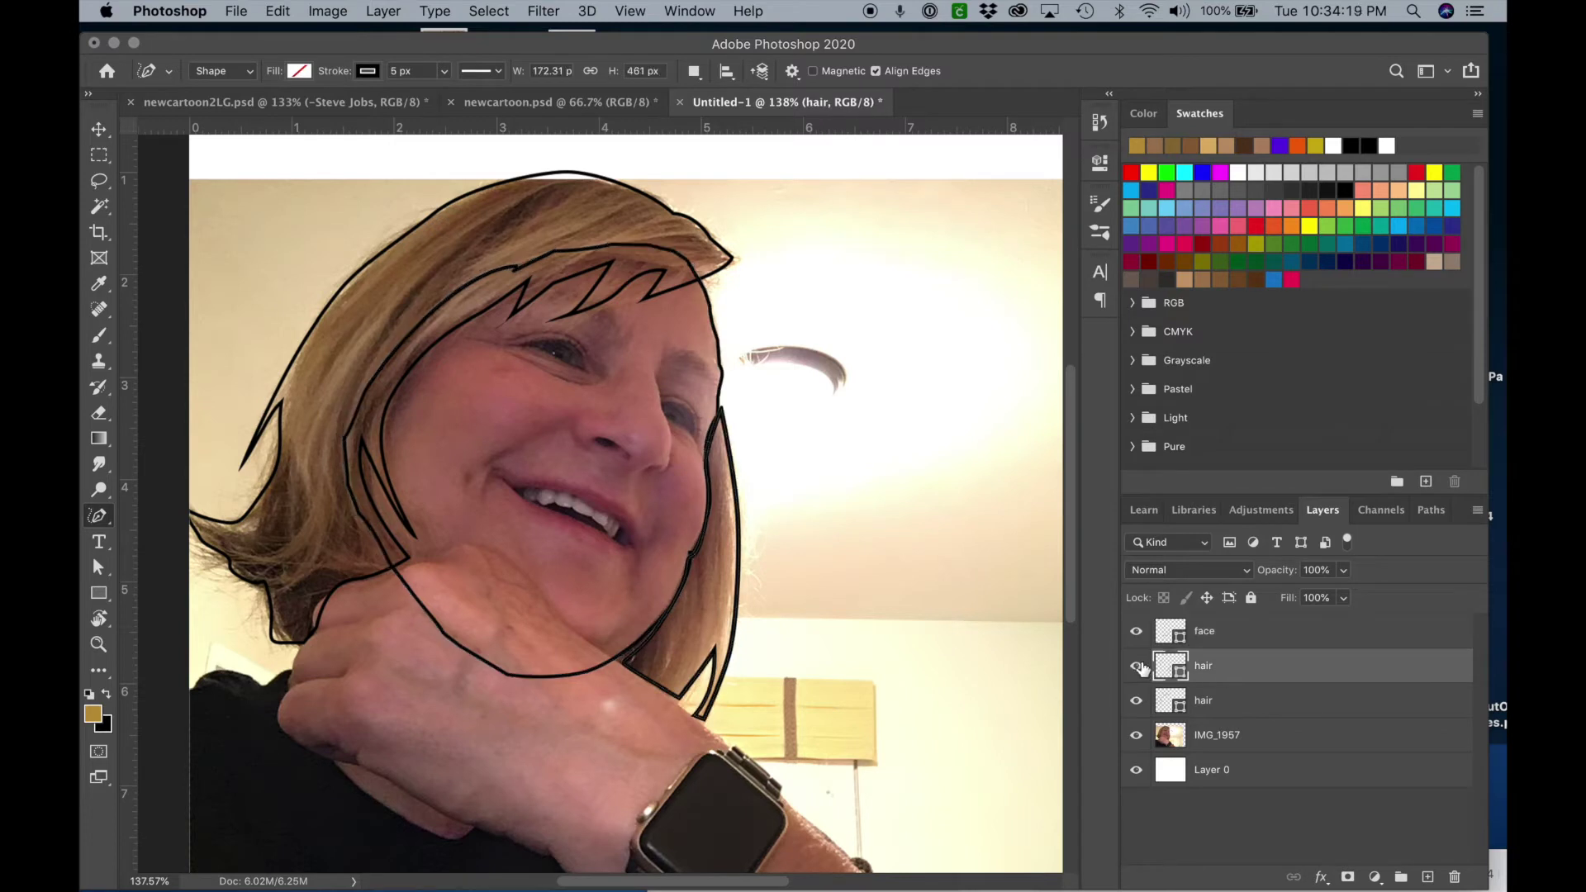
shift+click(1257, 707)
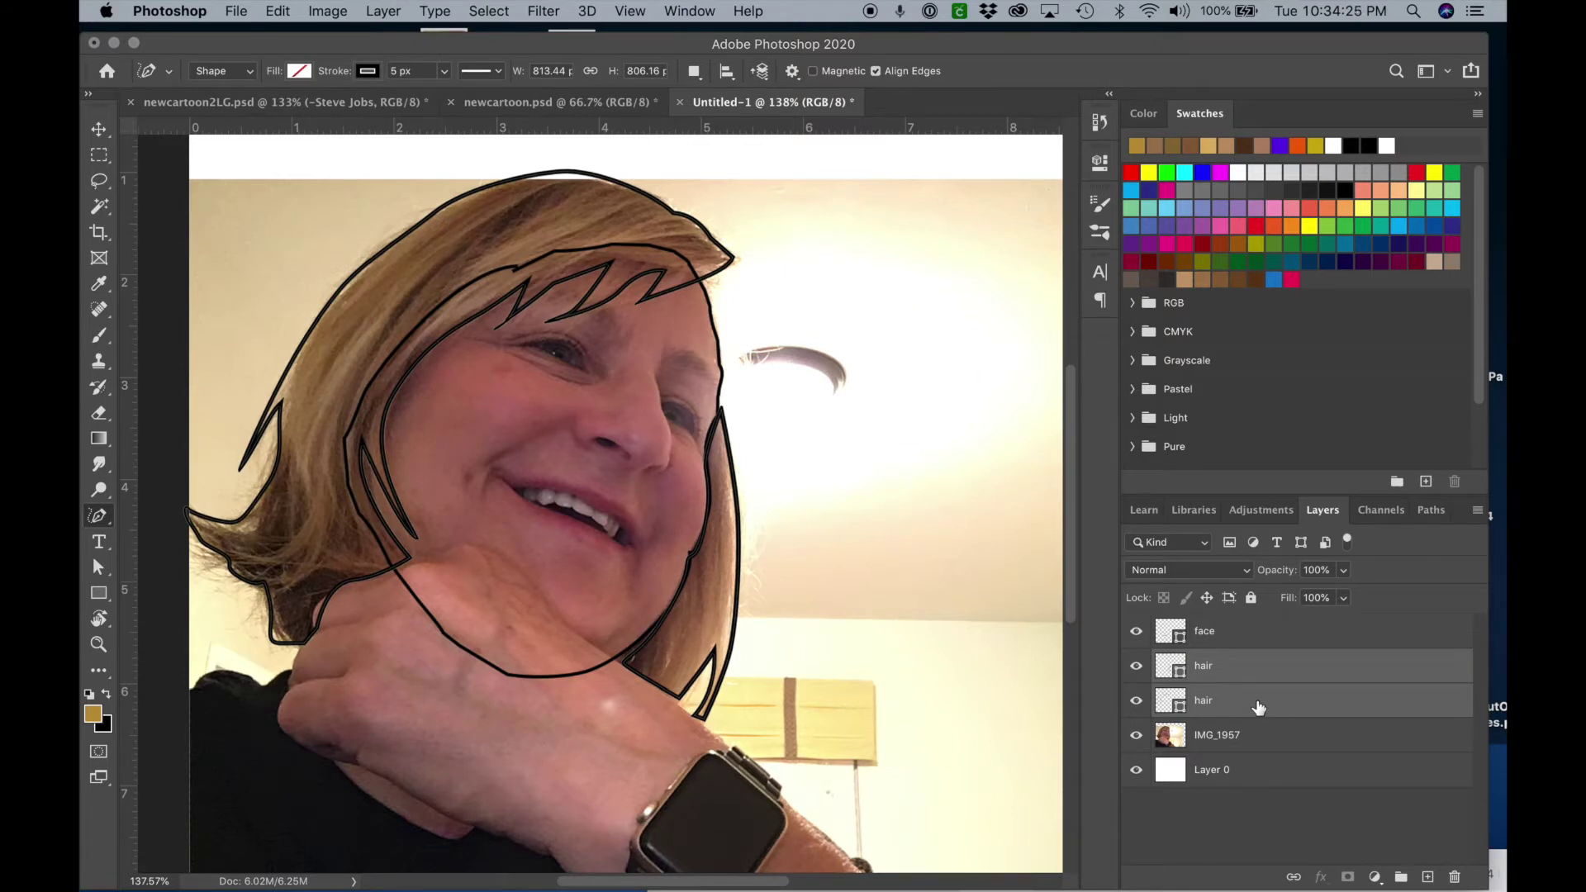
right_click(1257, 706)
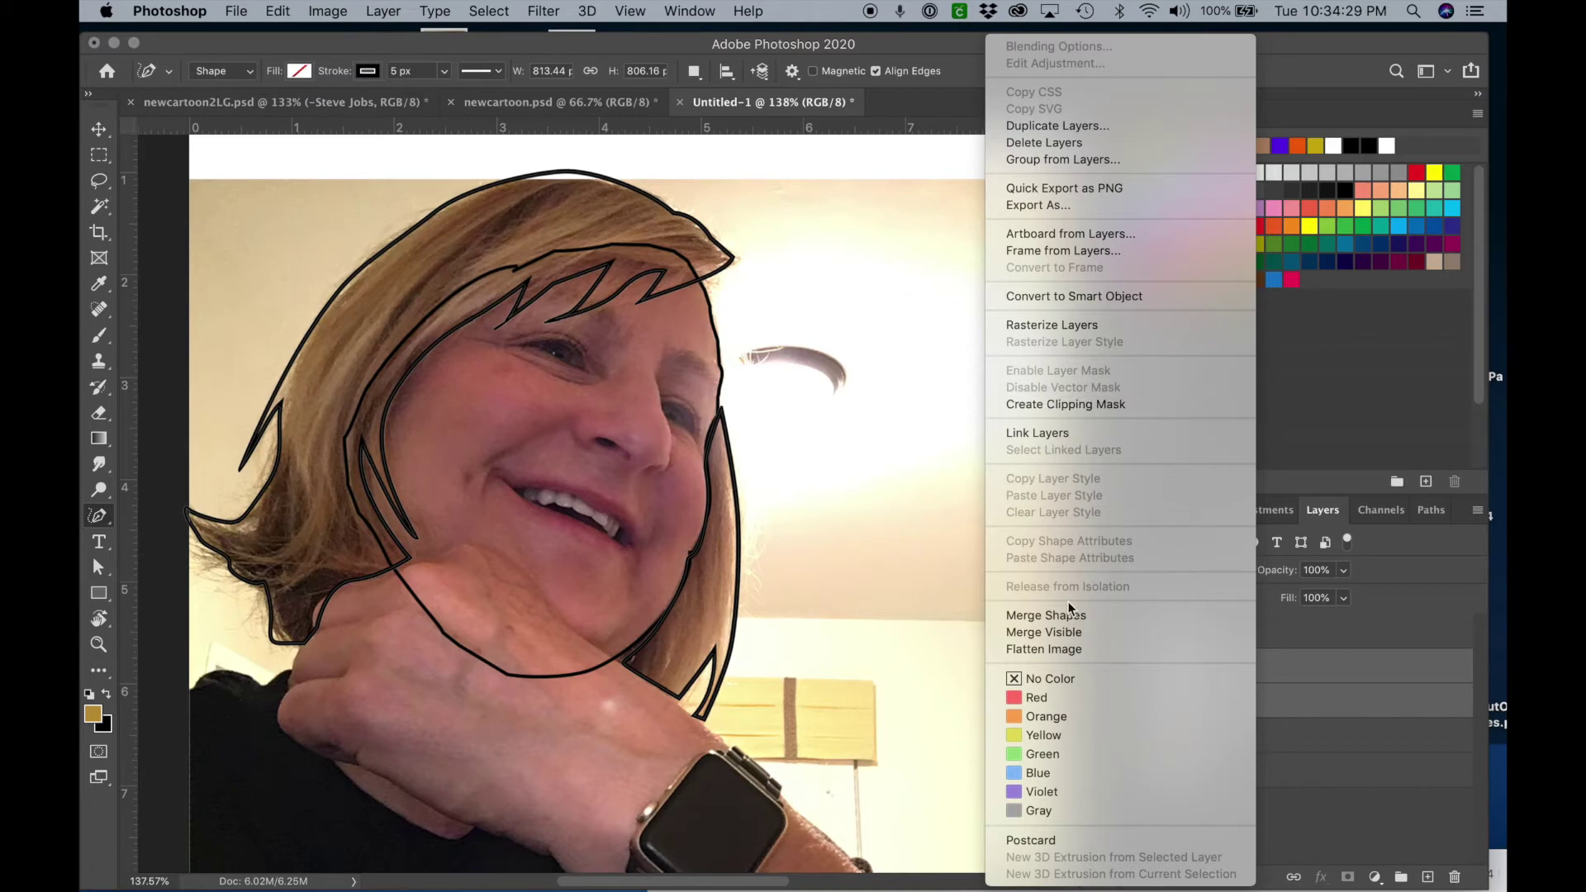
click(1046, 618)
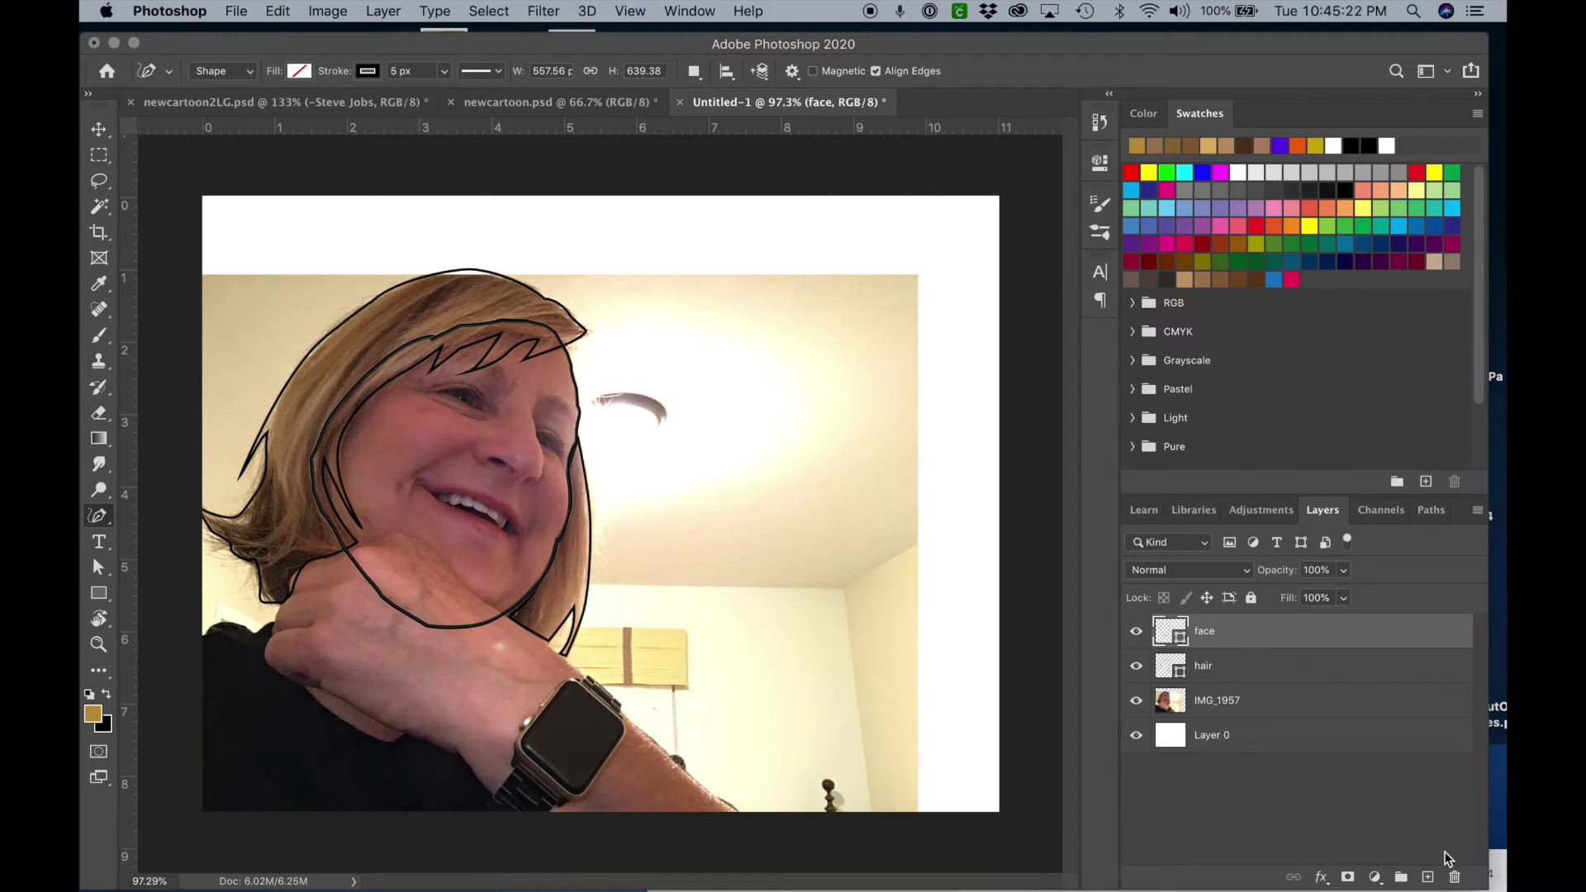
Add a new layer above the face layer and name it facedetails.
click(1428, 877)
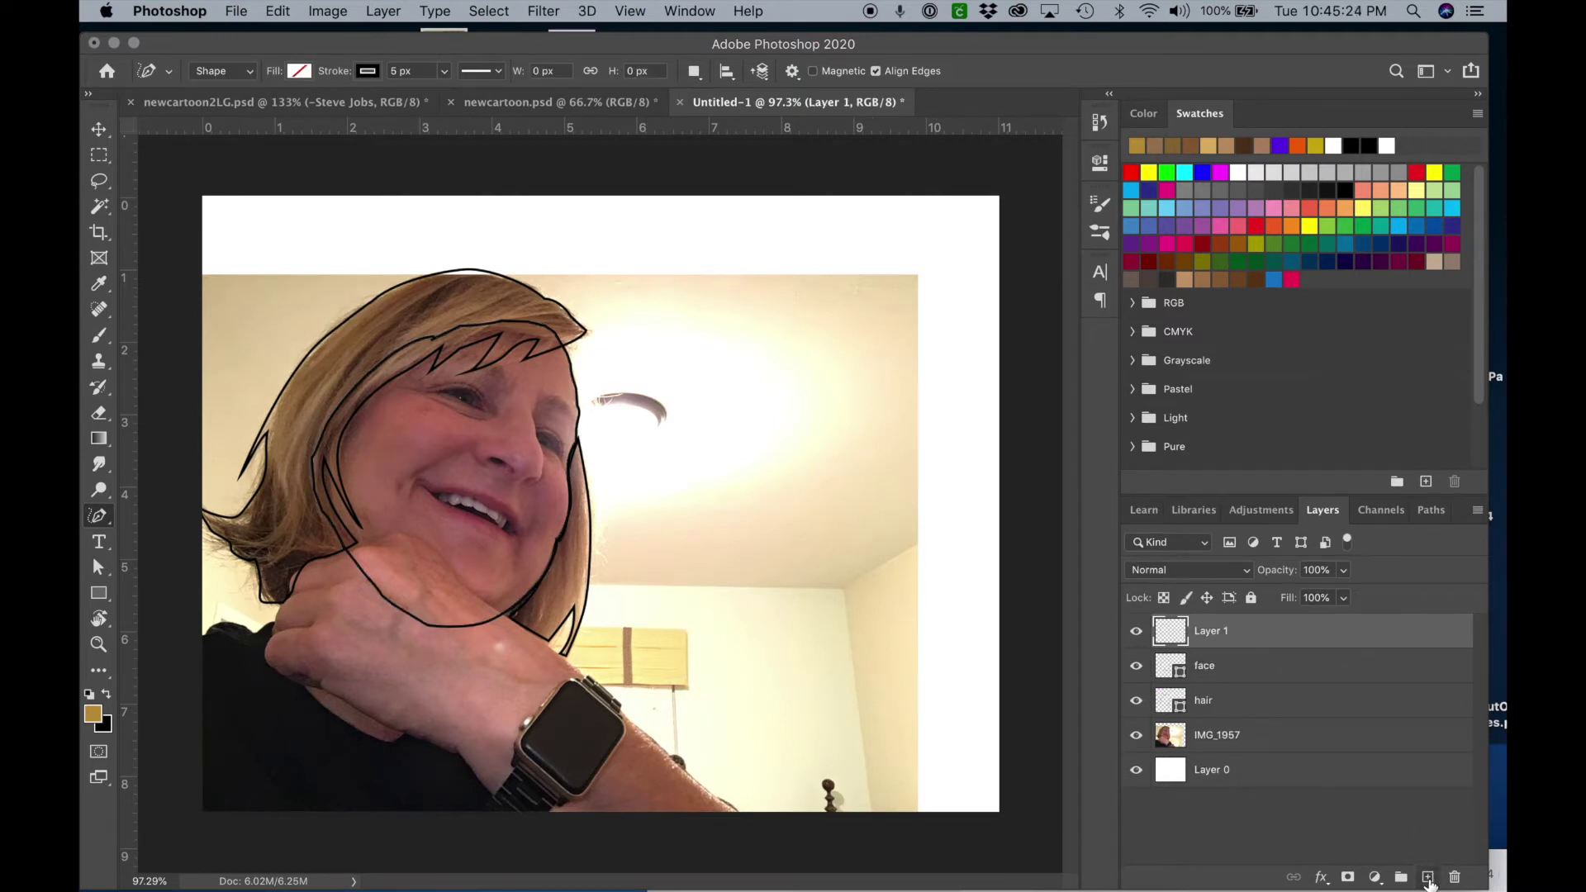
double_click(1211, 630)
text(facedetails)
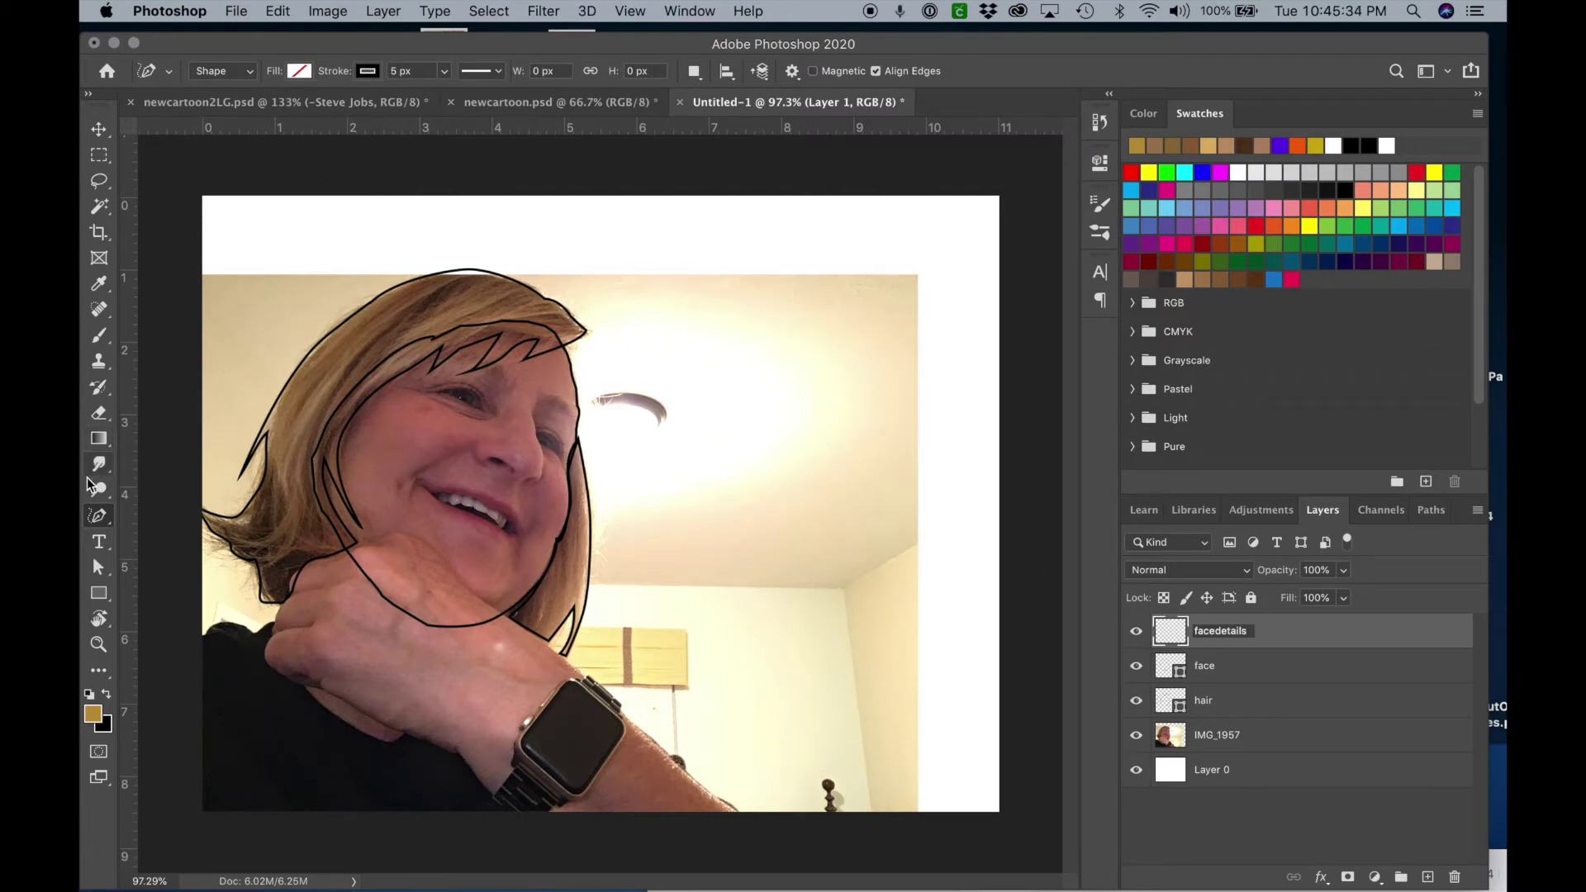
key(Return)
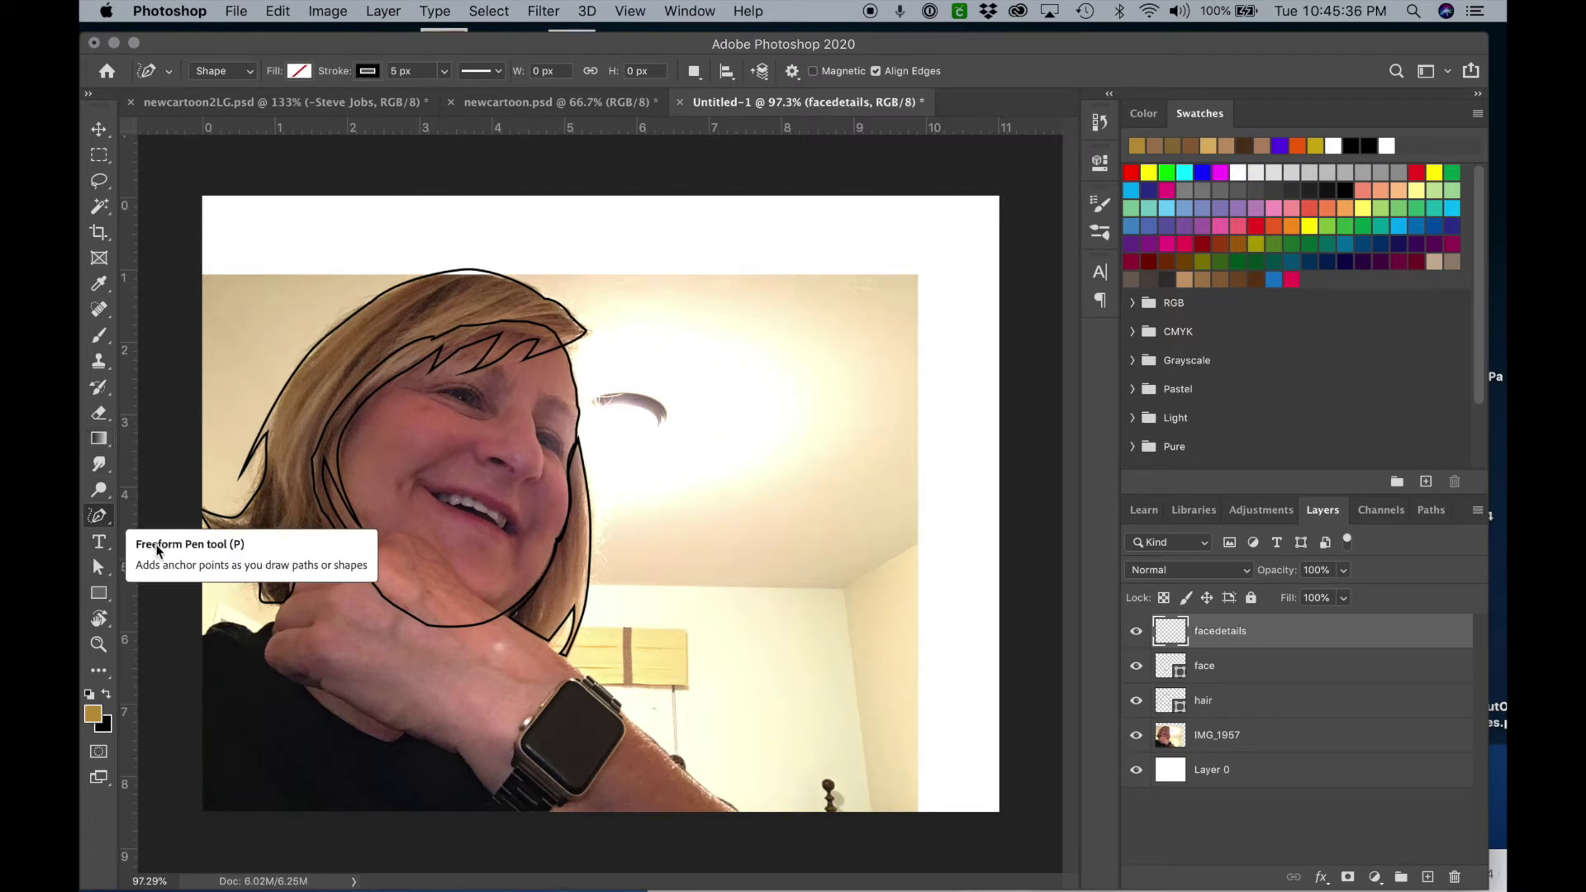
With the Pen tool, trace the upper edge of the right-hand eyebrow in the photo on the facedetails layer.
drag(97, 517, 154, 513)
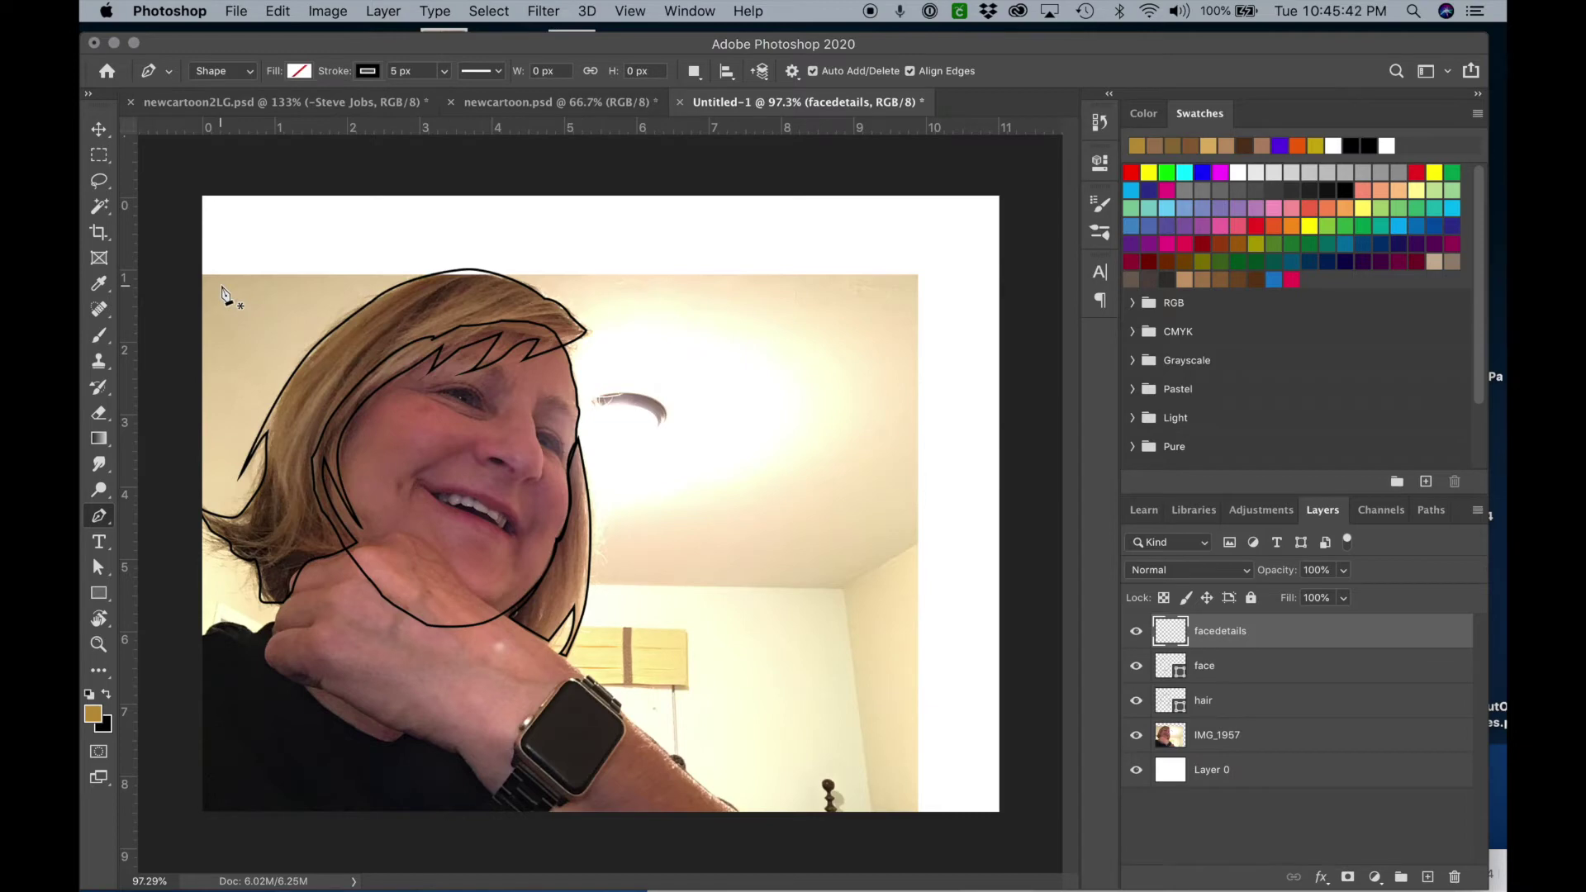
scroll(575, 507, up, 5)
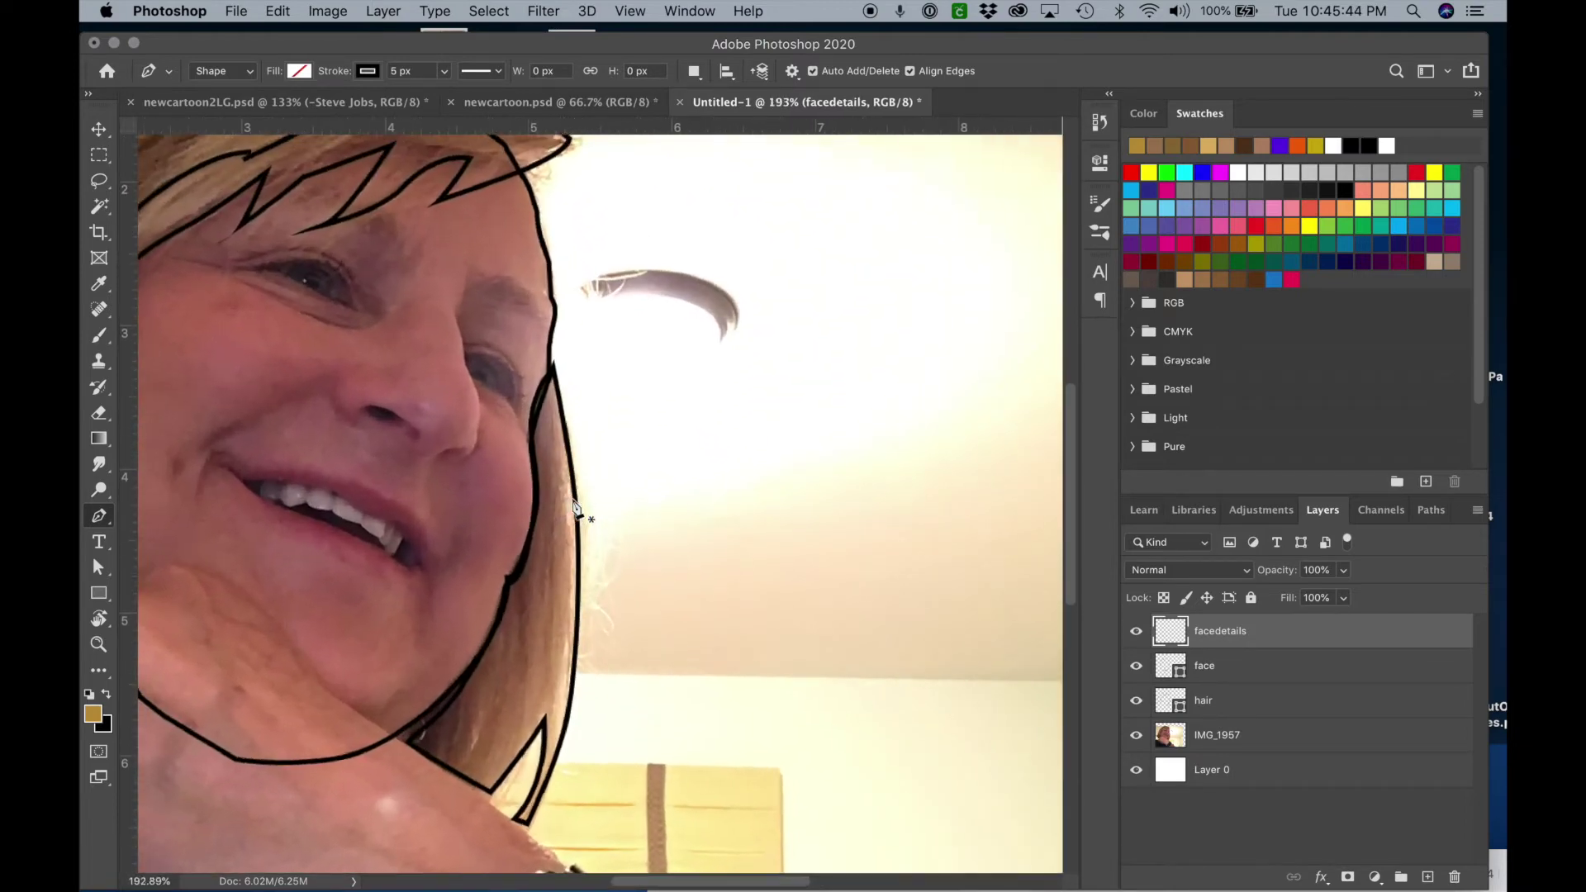
scroll(575, 507, up, 5)
scroll(575, 507, left, 4)
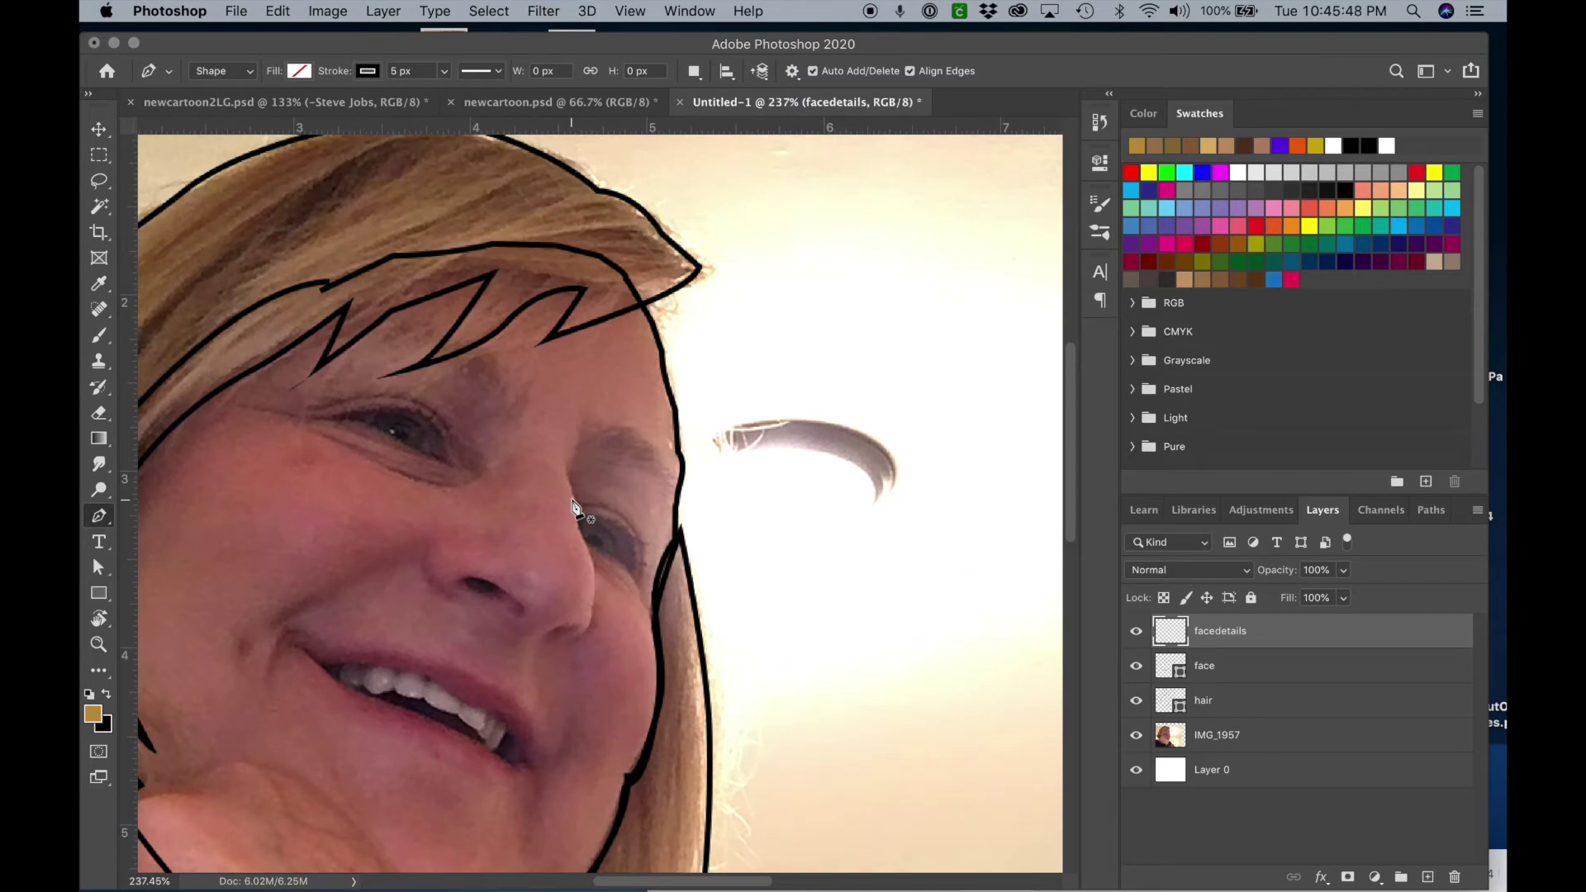
scroll(576, 508, up, 3)
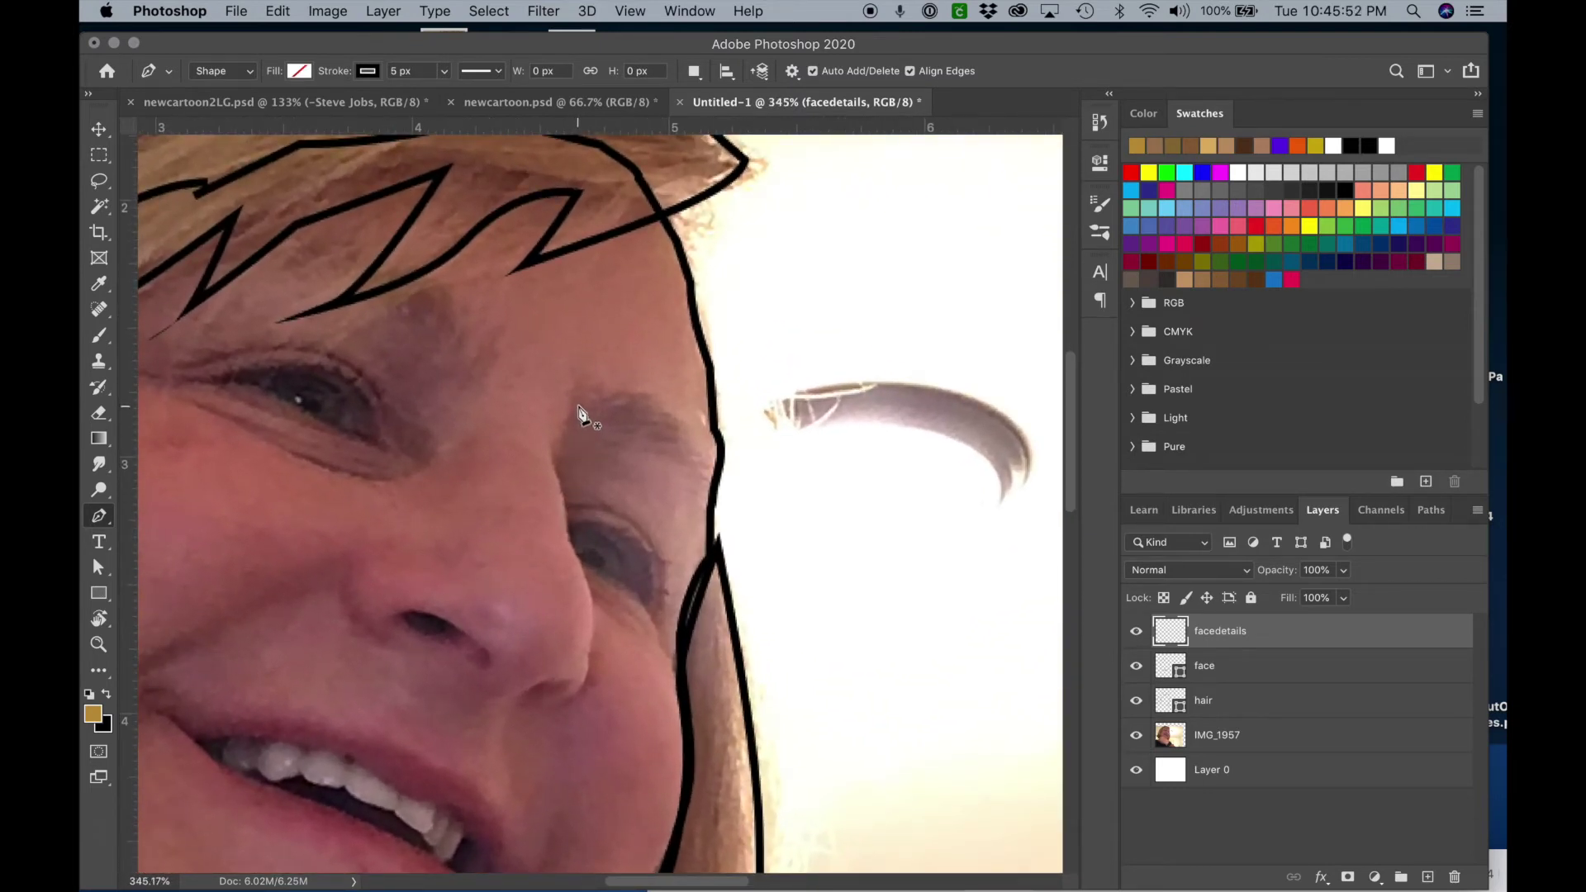
click(577, 406)
drag(636, 392, 663, 403)
click(675, 421)
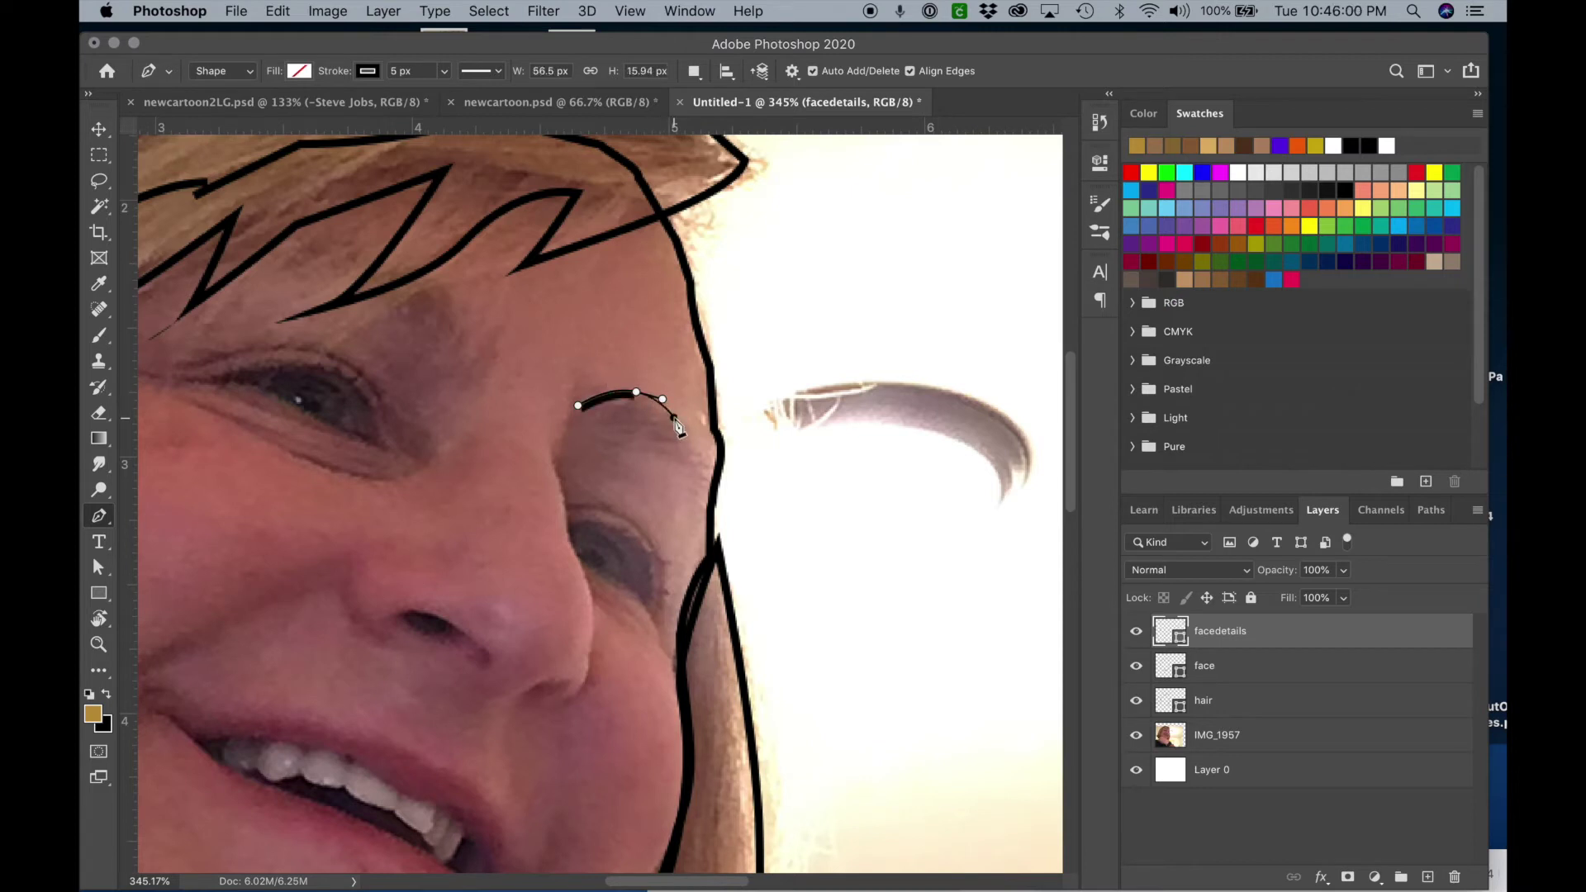
drag(678, 424, 691, 432)
click(711, 457)
drag(712, 460, 708, 463)
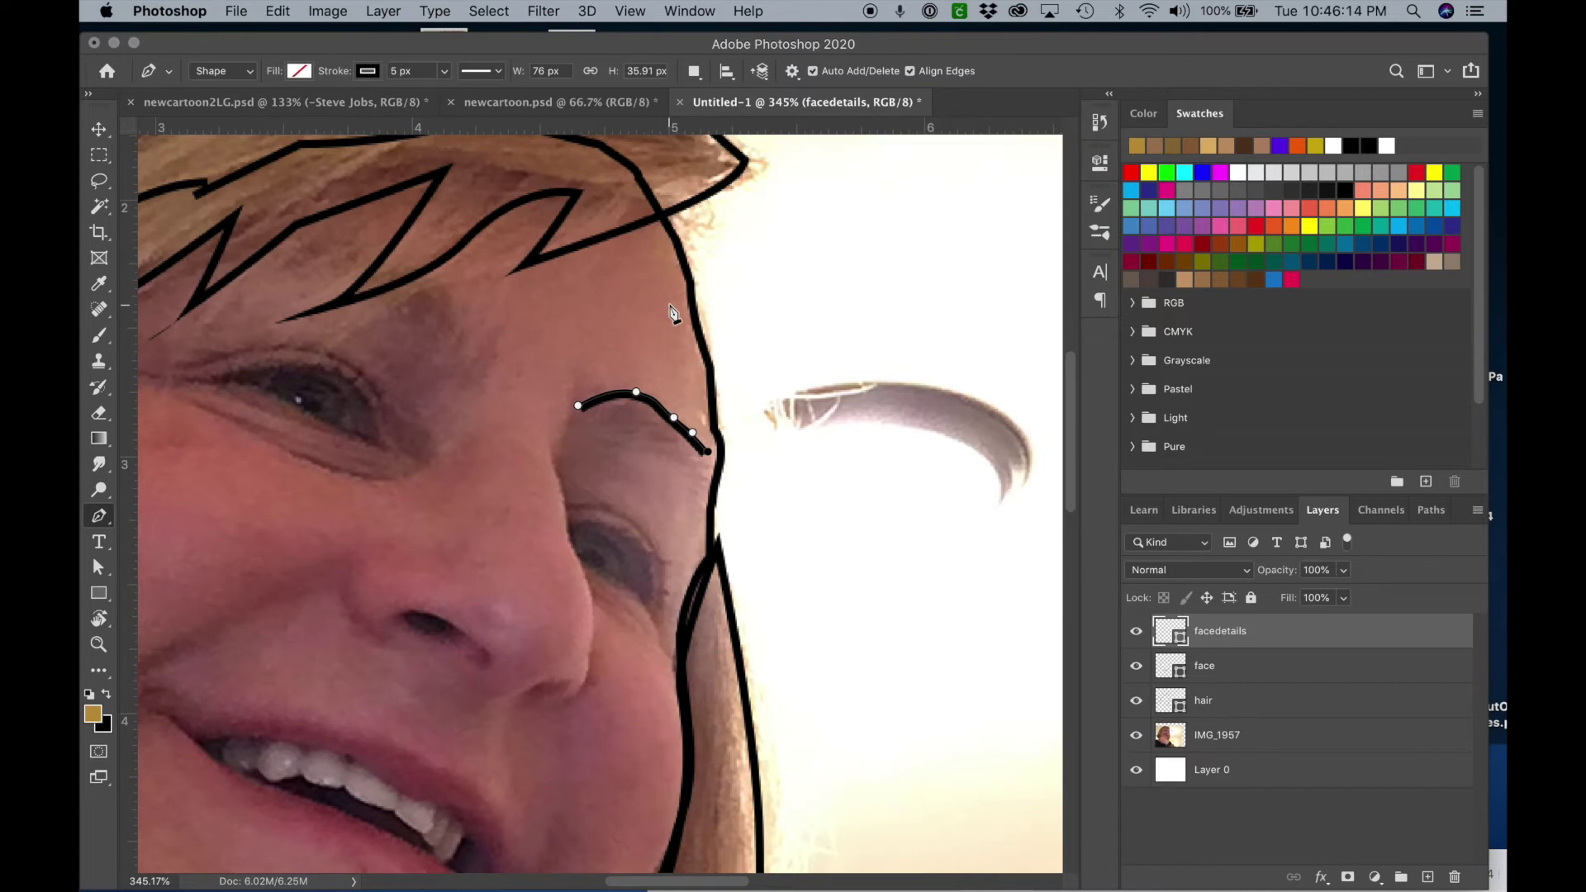
Set the shape's stroke width to 2 px and close the right-hand eyebrow outline along its lower edge.
click(445, 72)
drag(444, 97, 441, 97)
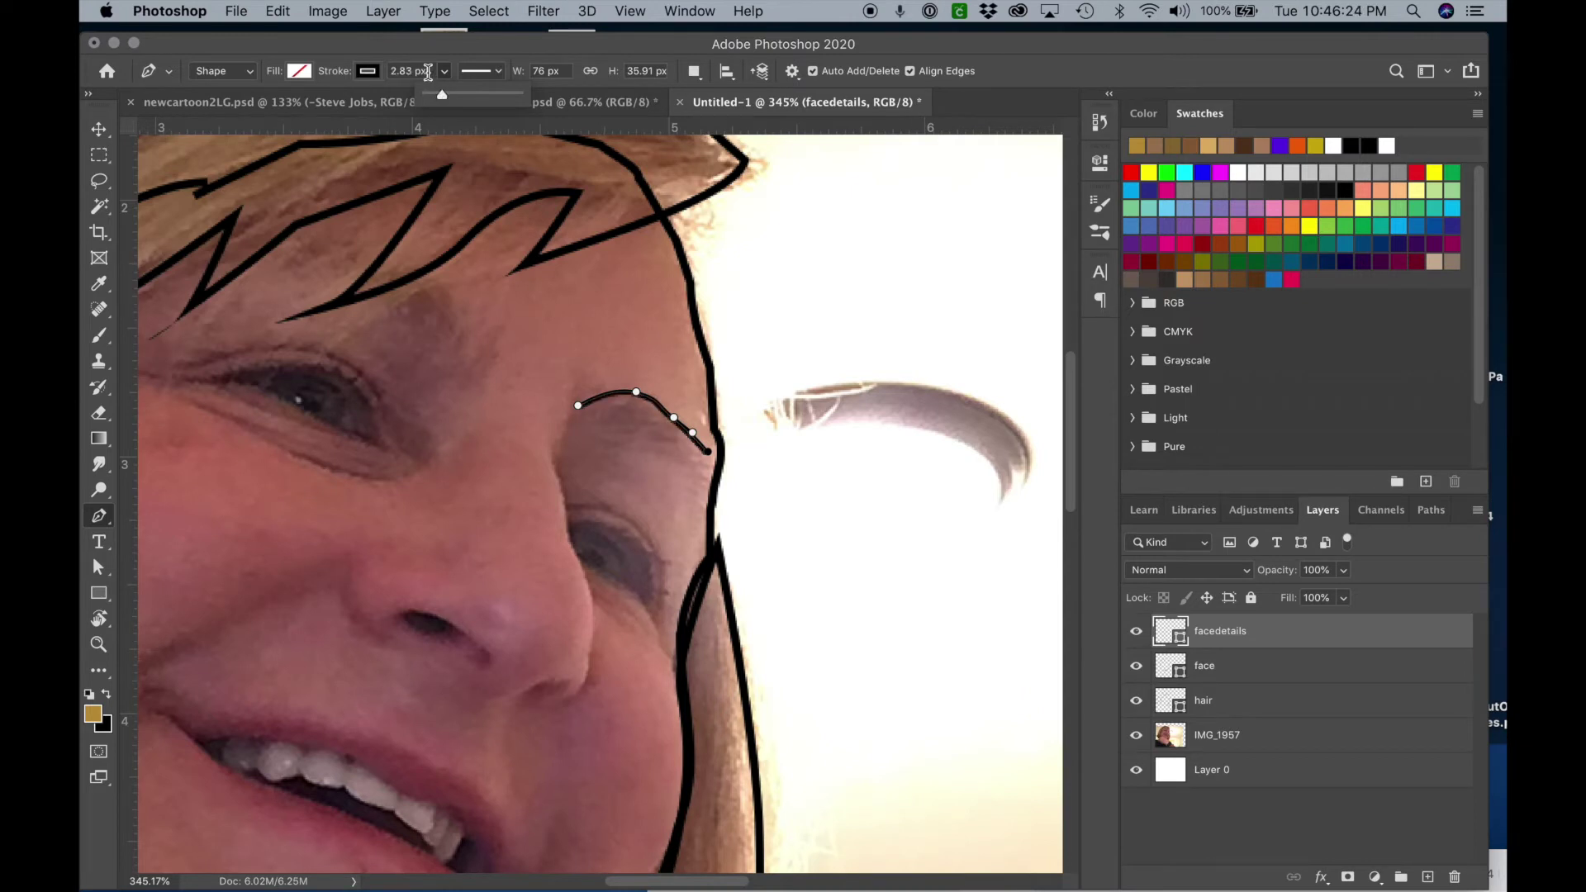
click(430, 72)
drag(429, 72, 372, 65)
text(2)
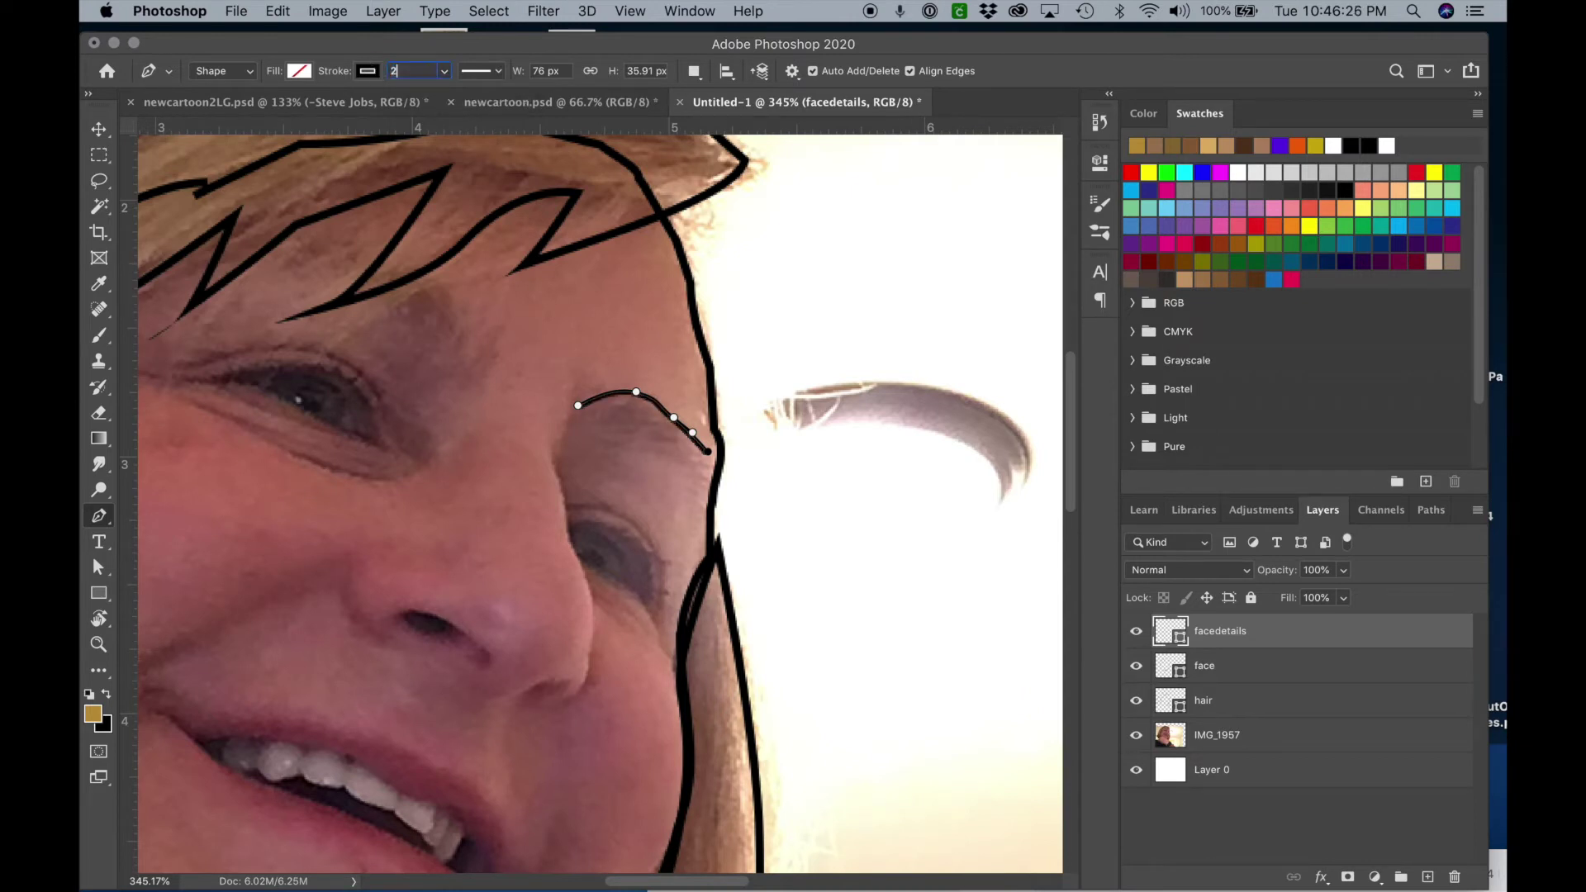
key(Return)
drag(692, 454, 590, 405)
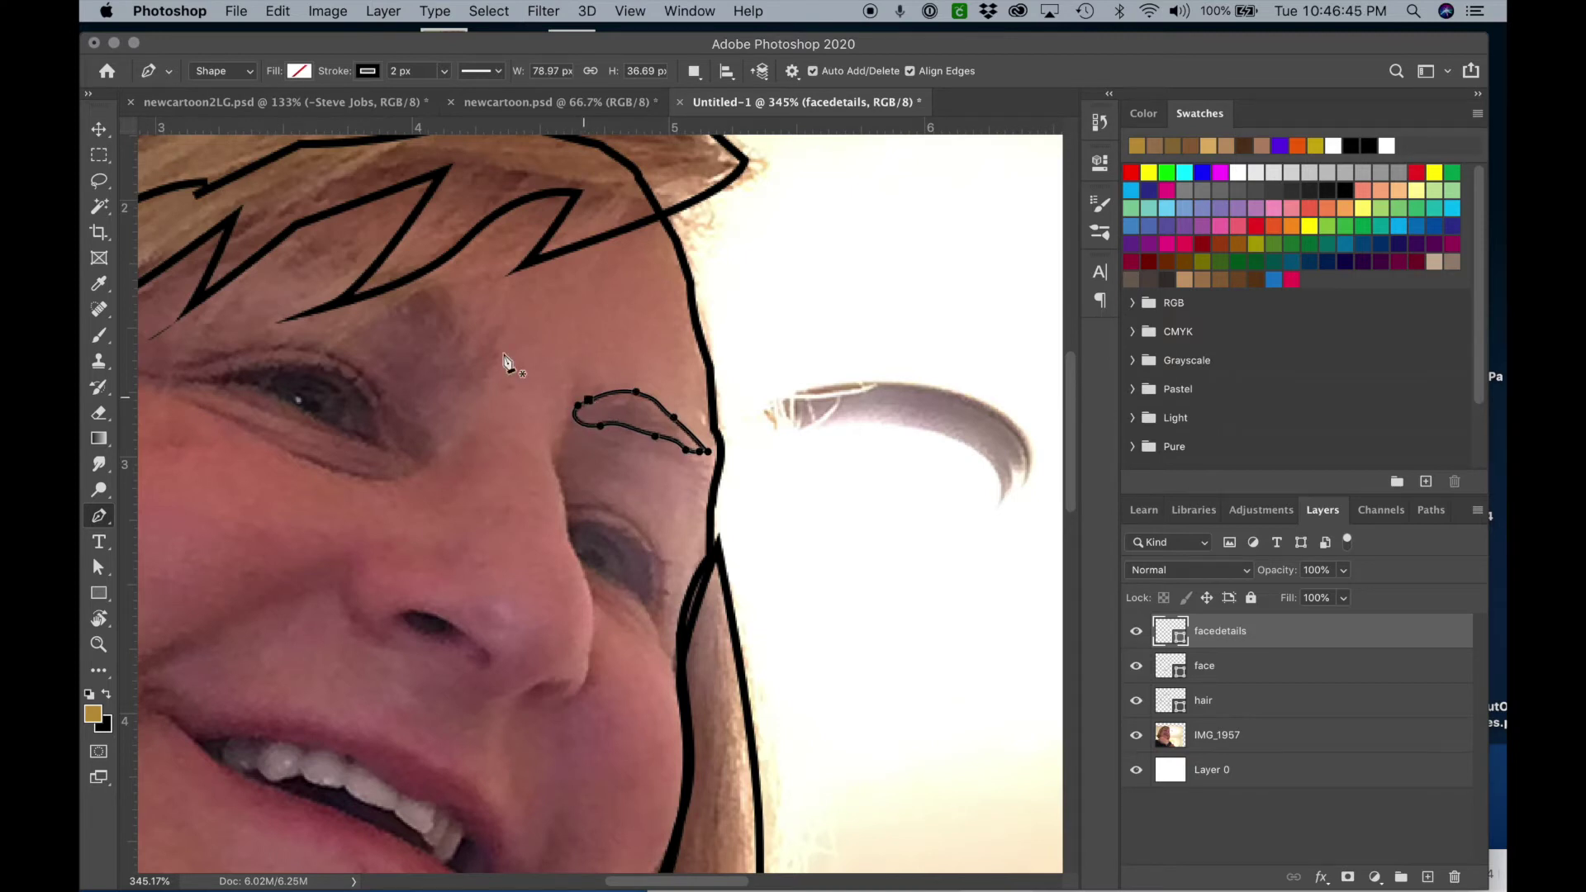
key(Return)
Trace a closed outline around the left-hand eyebrow under the bangs with the Pen tool, about 108 by 60 px.
click(464, 336)
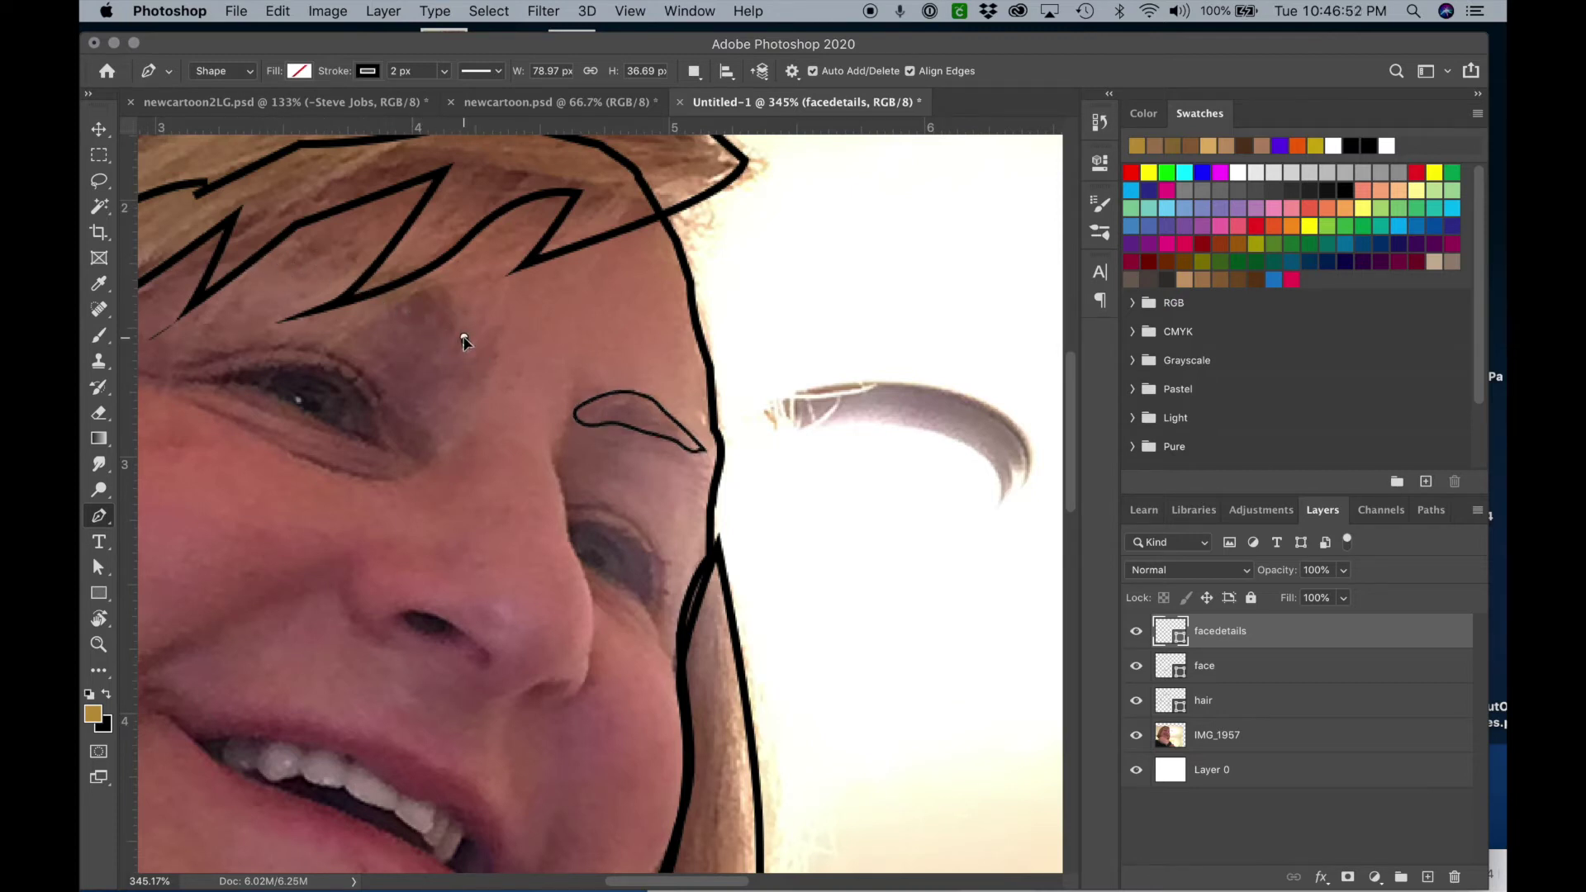
drag(438, 286, 347, 248)
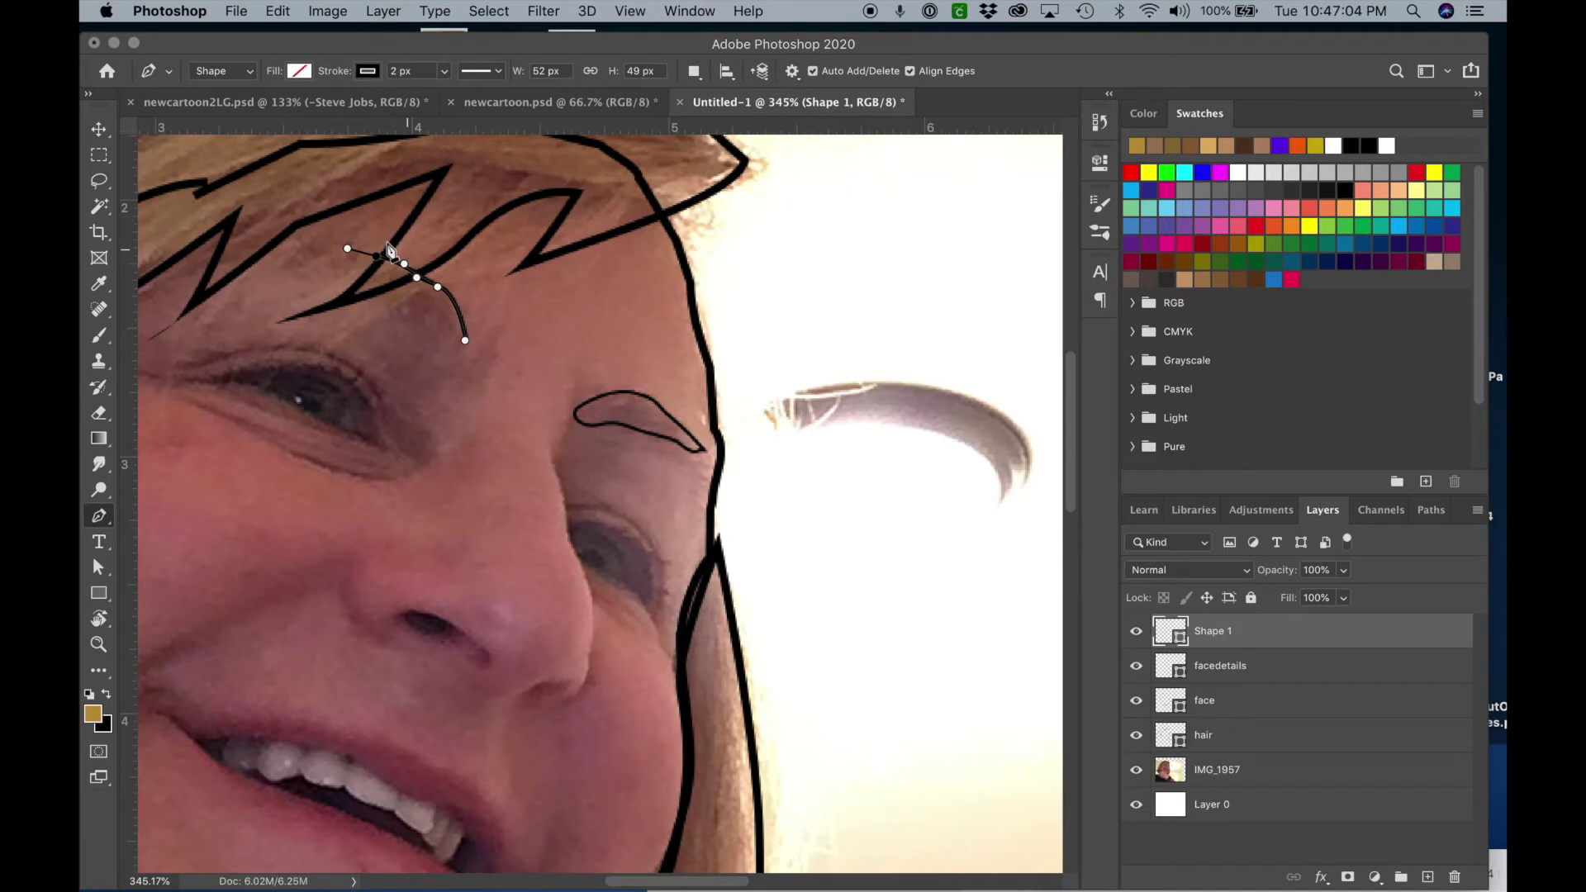
drag(312, 241, 300, 245)
click(279, 254)
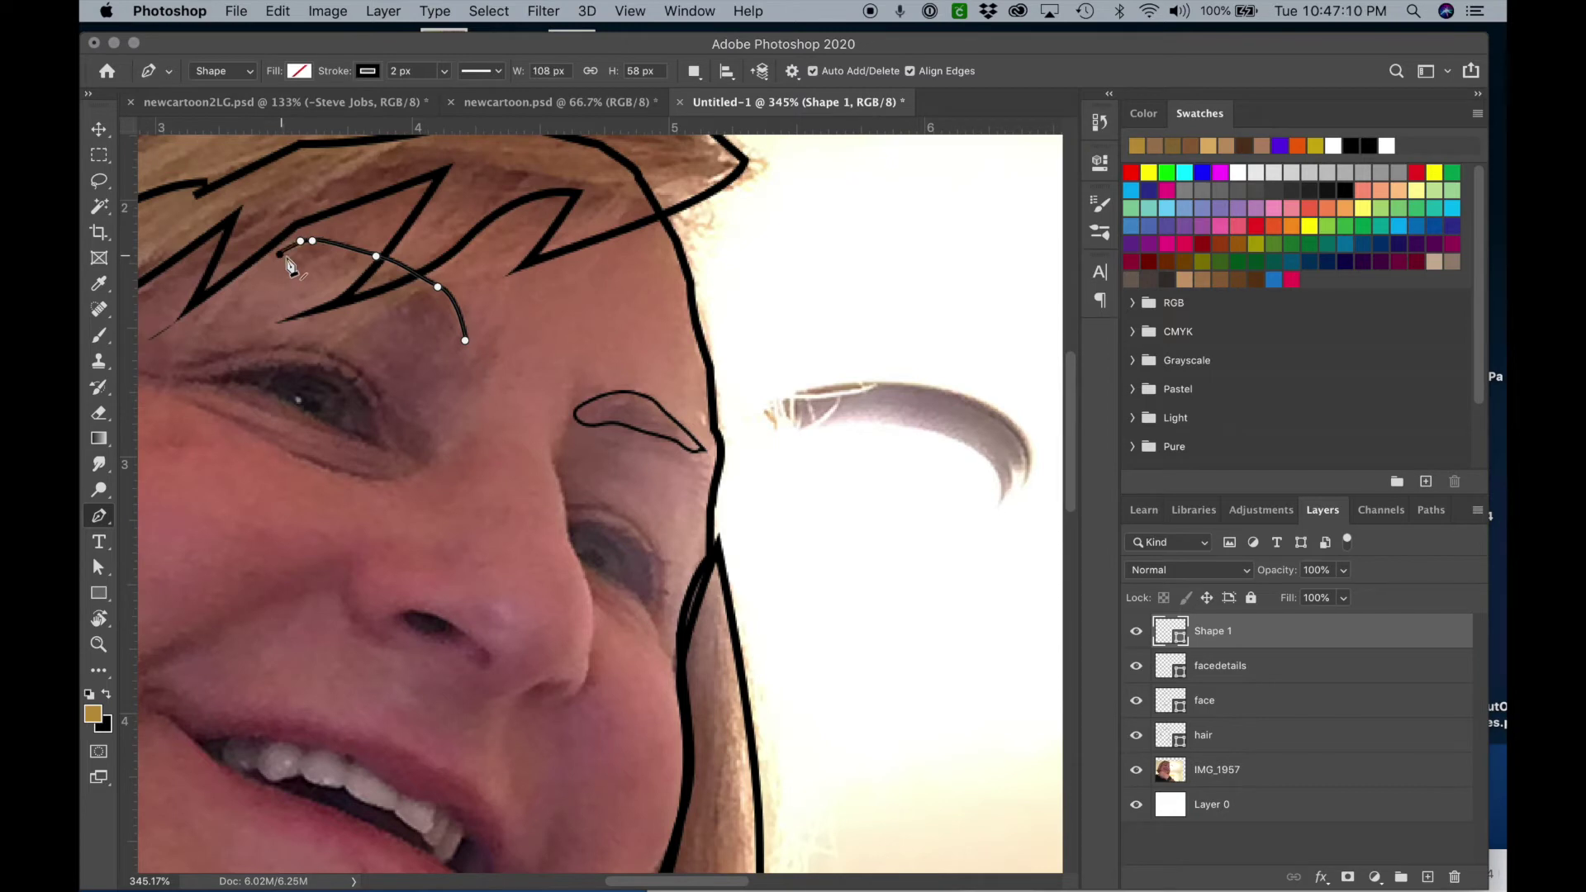
drag(306, 264, 325, 274)
drag(393, 299, 471, 346)
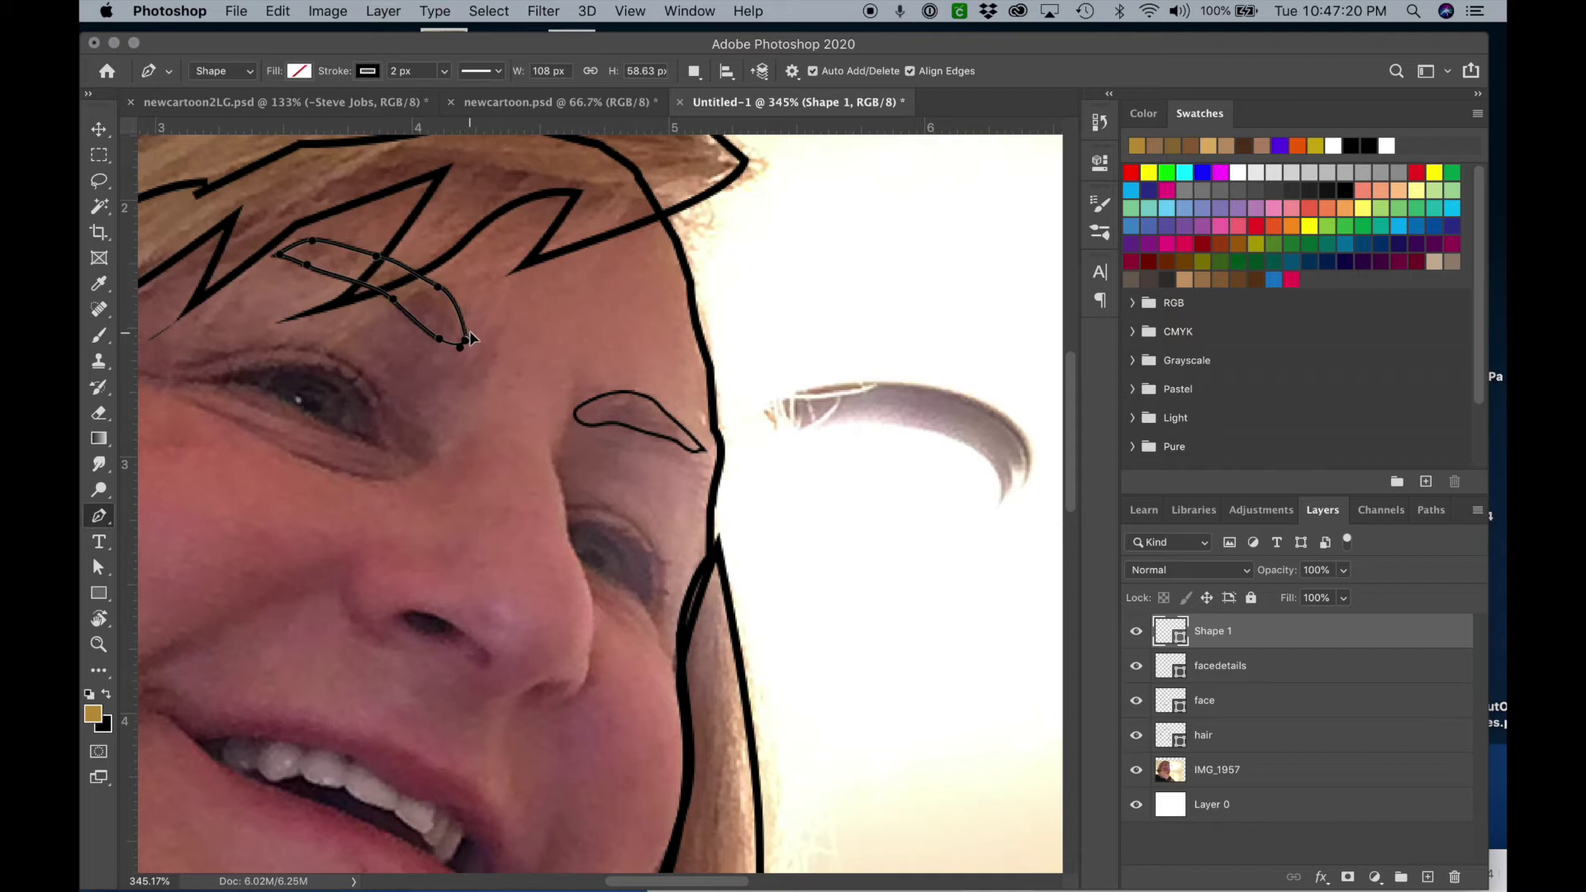
click(467, 340)
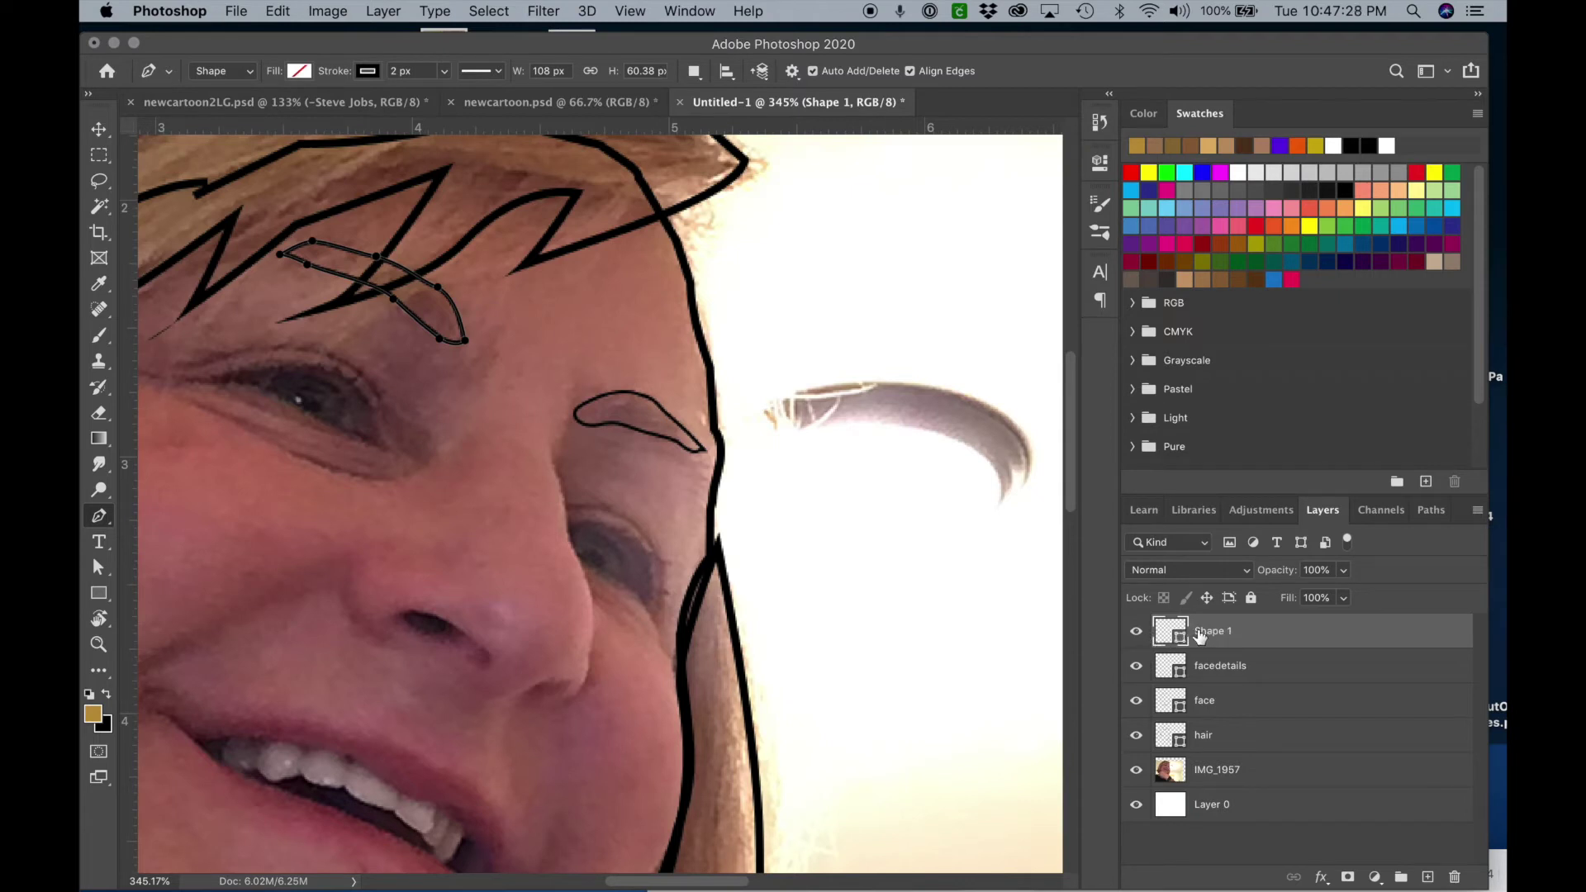
Merge the Shape 1 and facedetails layers with Merge Shapes and rename the merged layer as eyebrows.
click(1135, 633)
click(1135, 632)
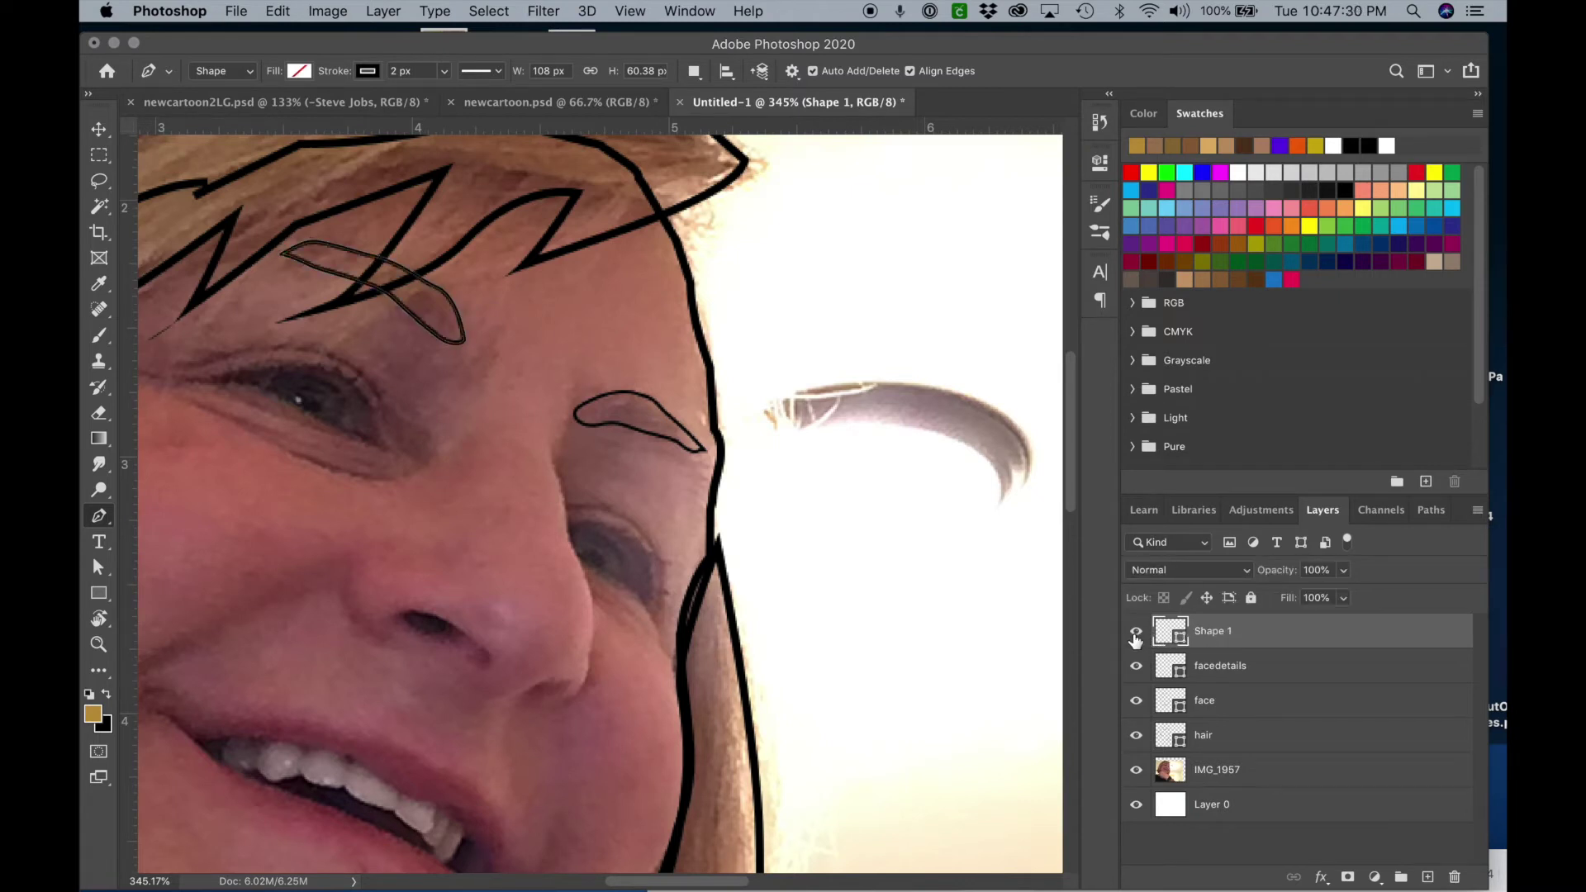
shift+click(1272, 672)
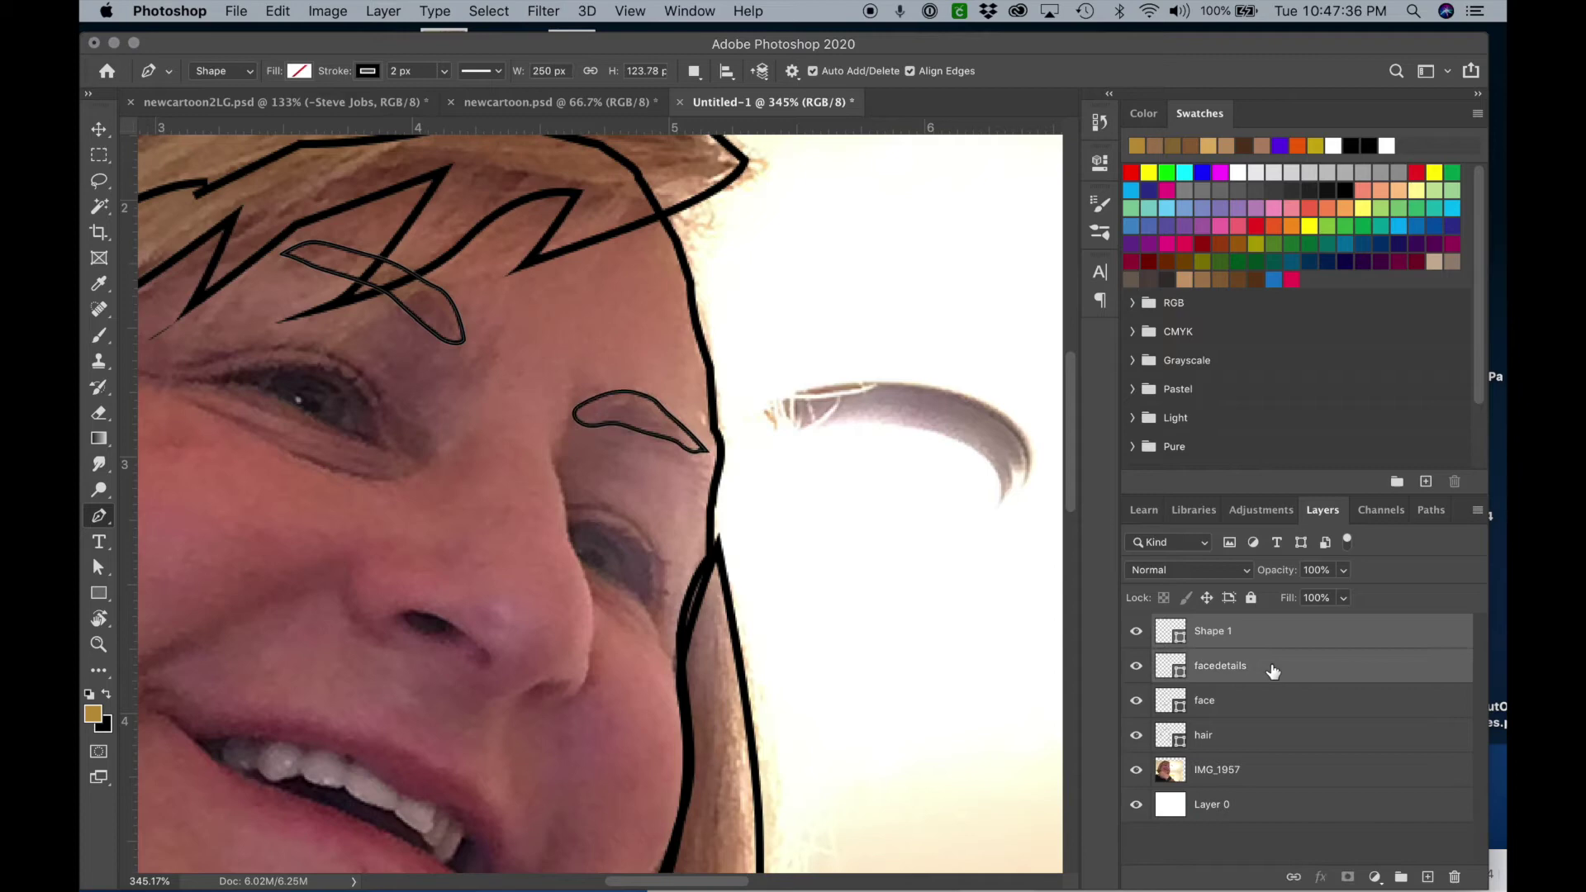
right_click(1272, 672)
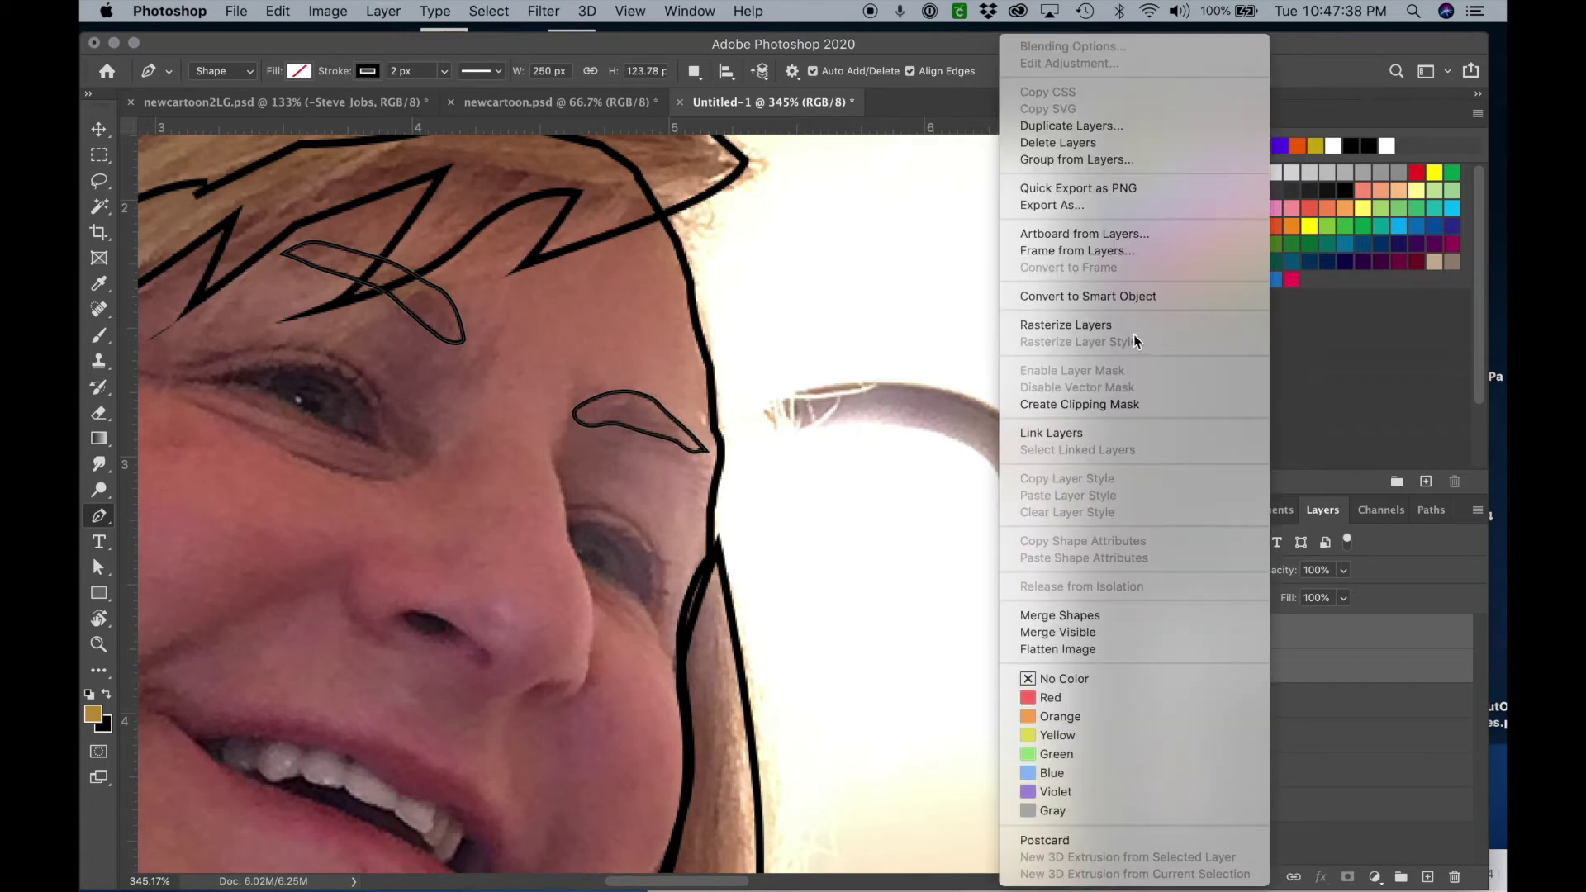
click(1095, 617)
double_click(1210, 632)
text(eyebrows)
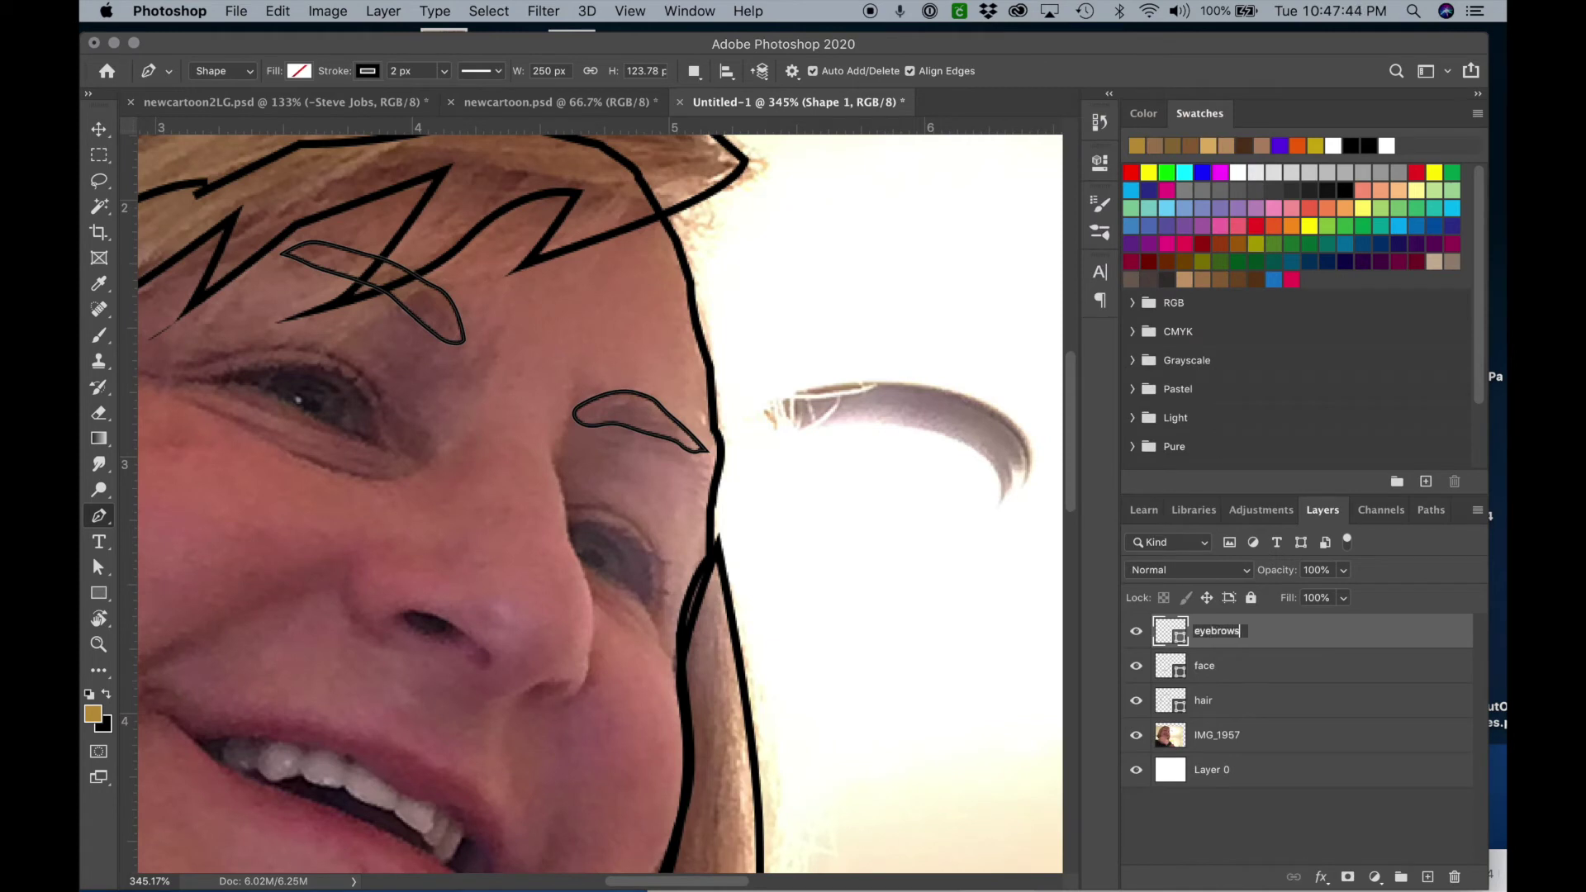
key(Return)
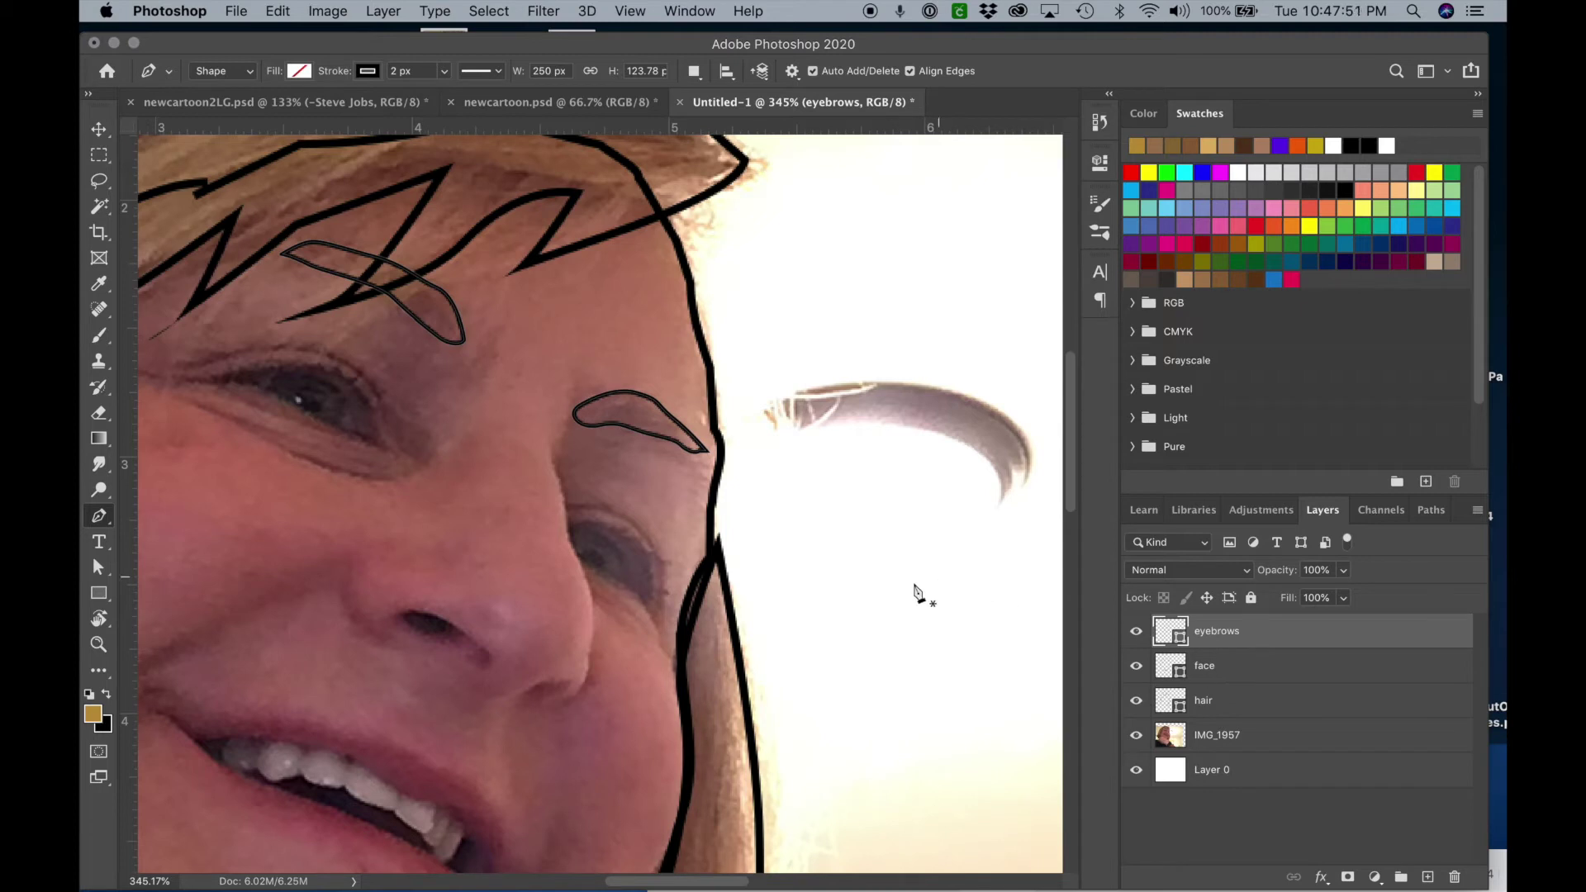
Trace the upper lid and lower edge of the right-hand eye with the Pen tool, undoing the misplaced points.
click(570, 507)
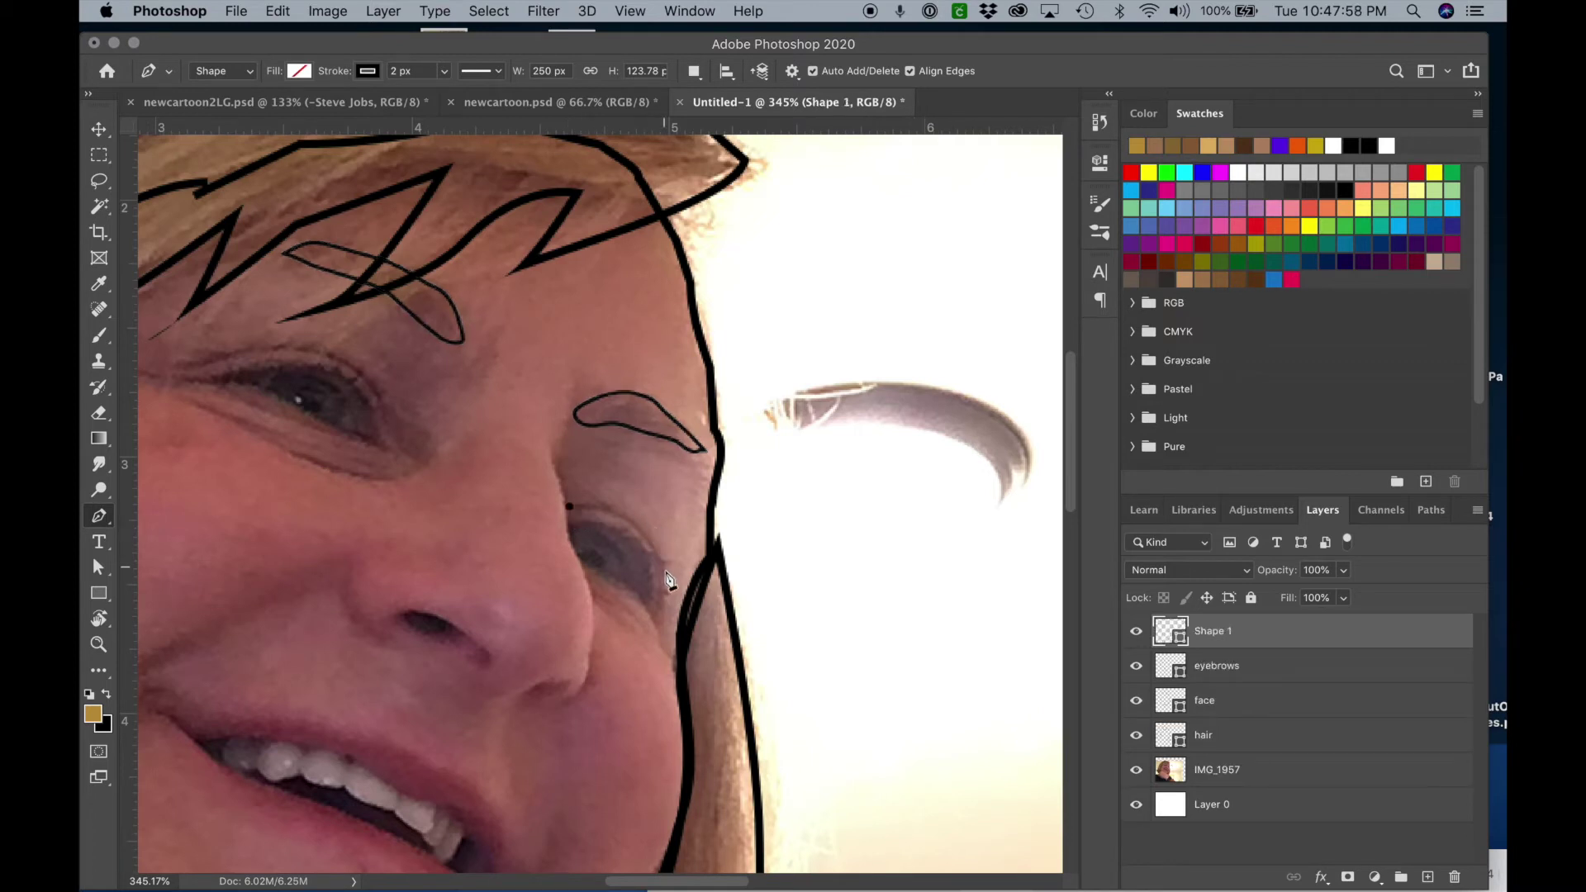
drag(663, 582, 665, 658)
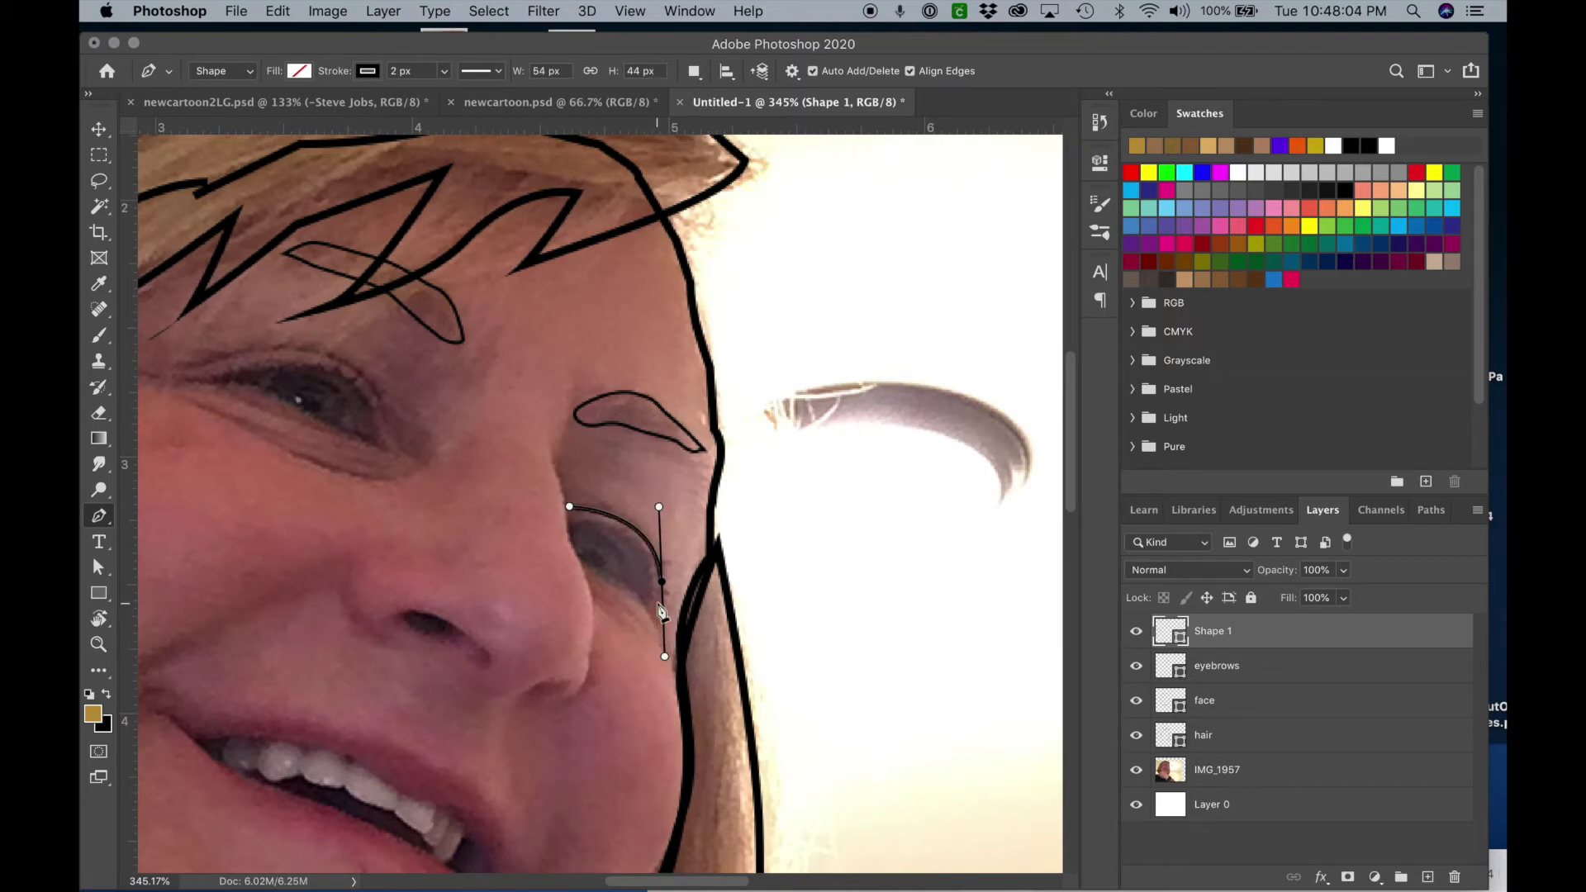
click(659, 604)
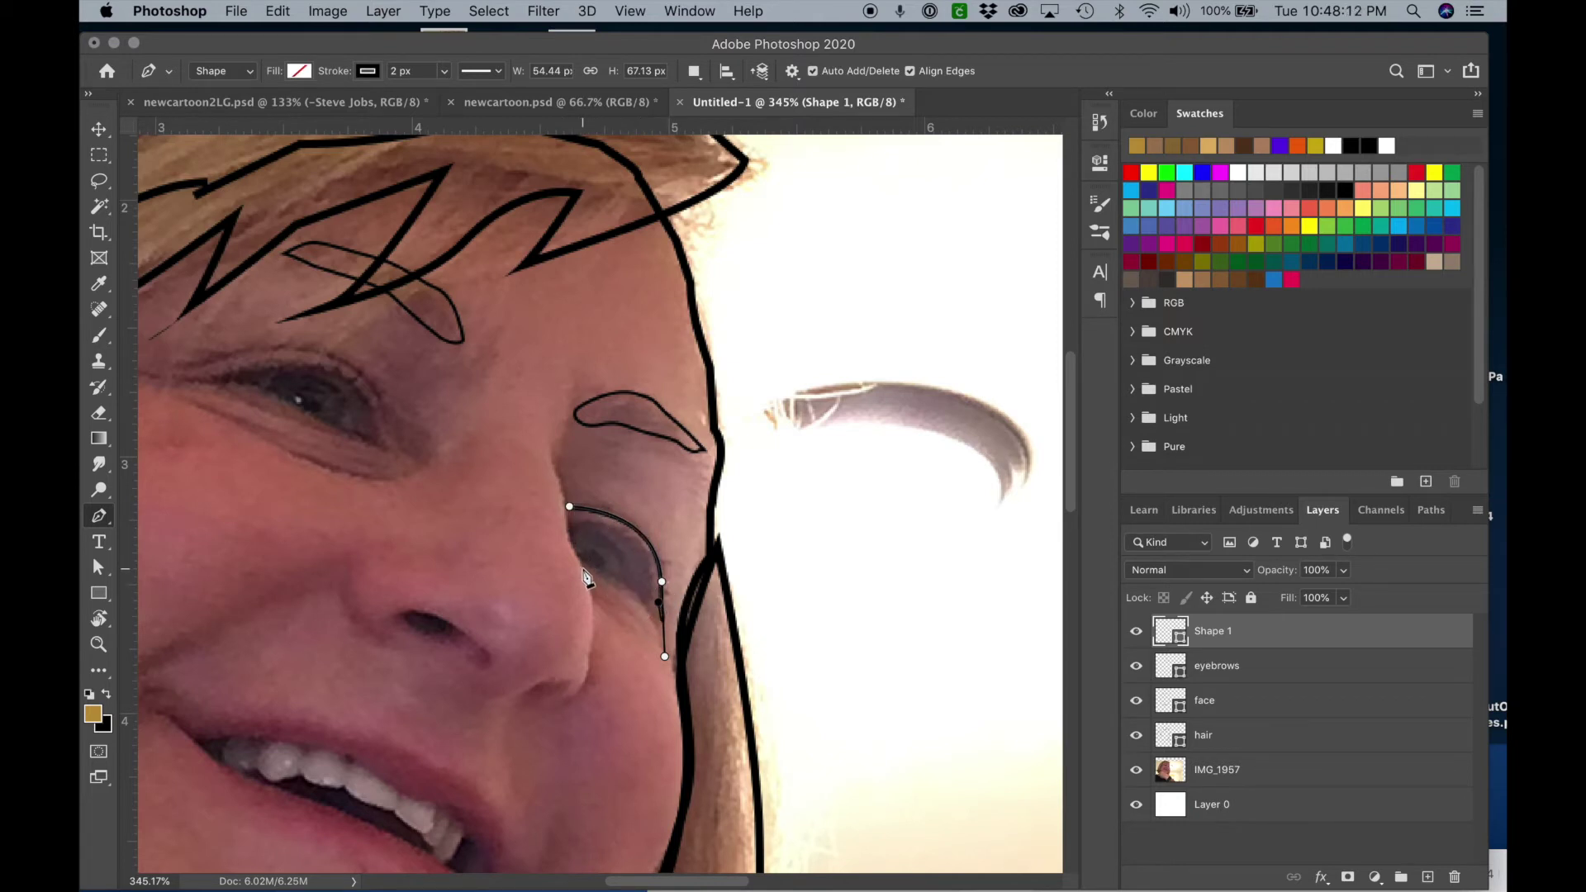
key(super+z)
click(653, 620)
click(594, 572)
click(379, 444)
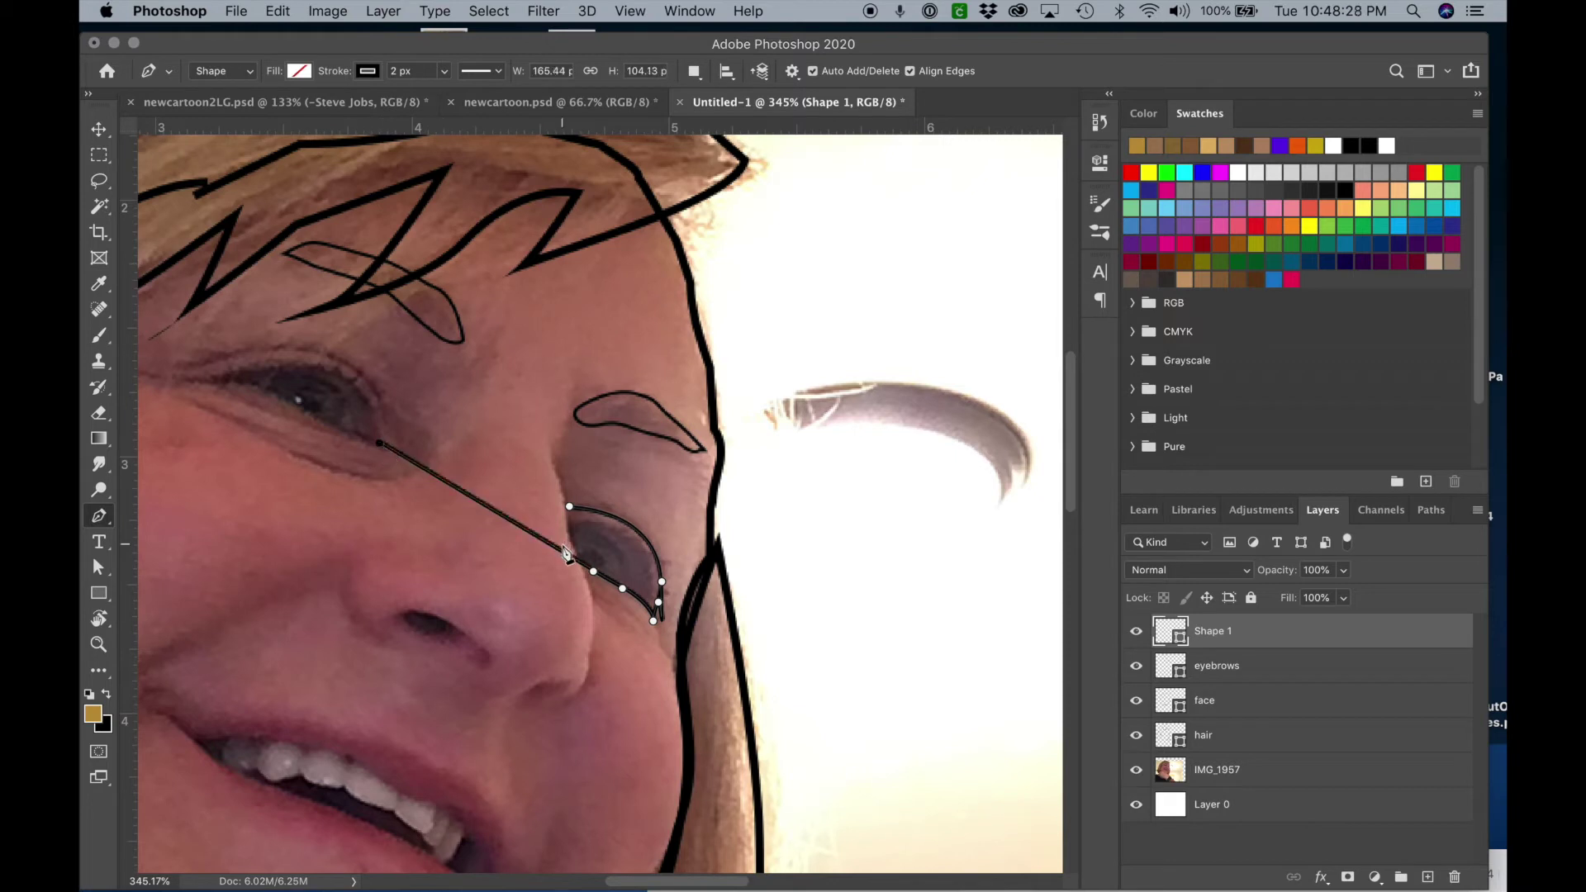
key(super+z)
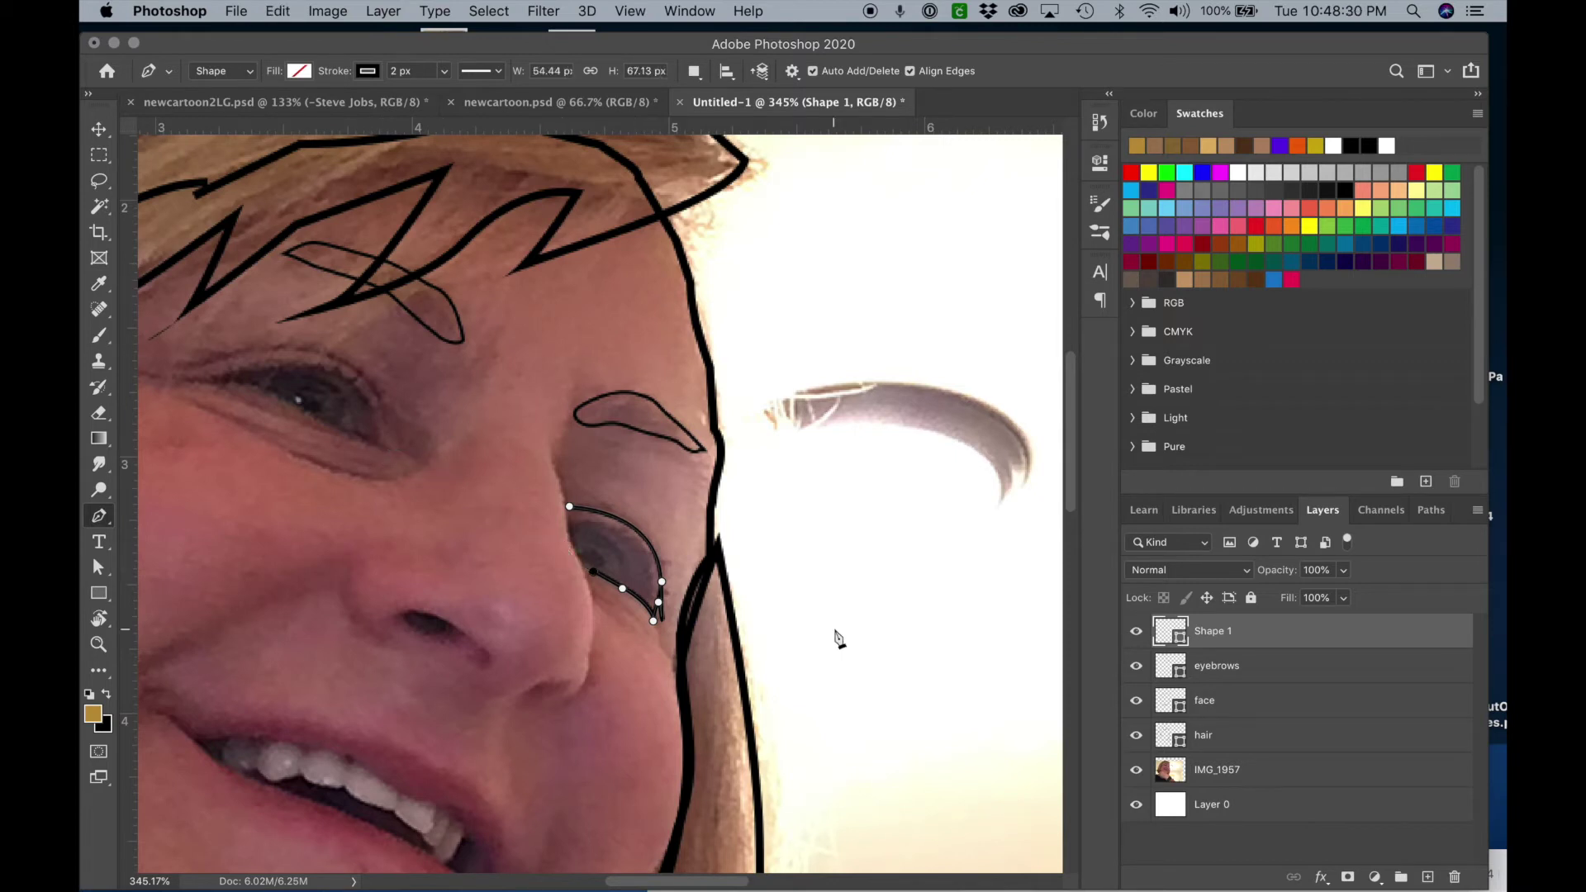
click(1276, 673)
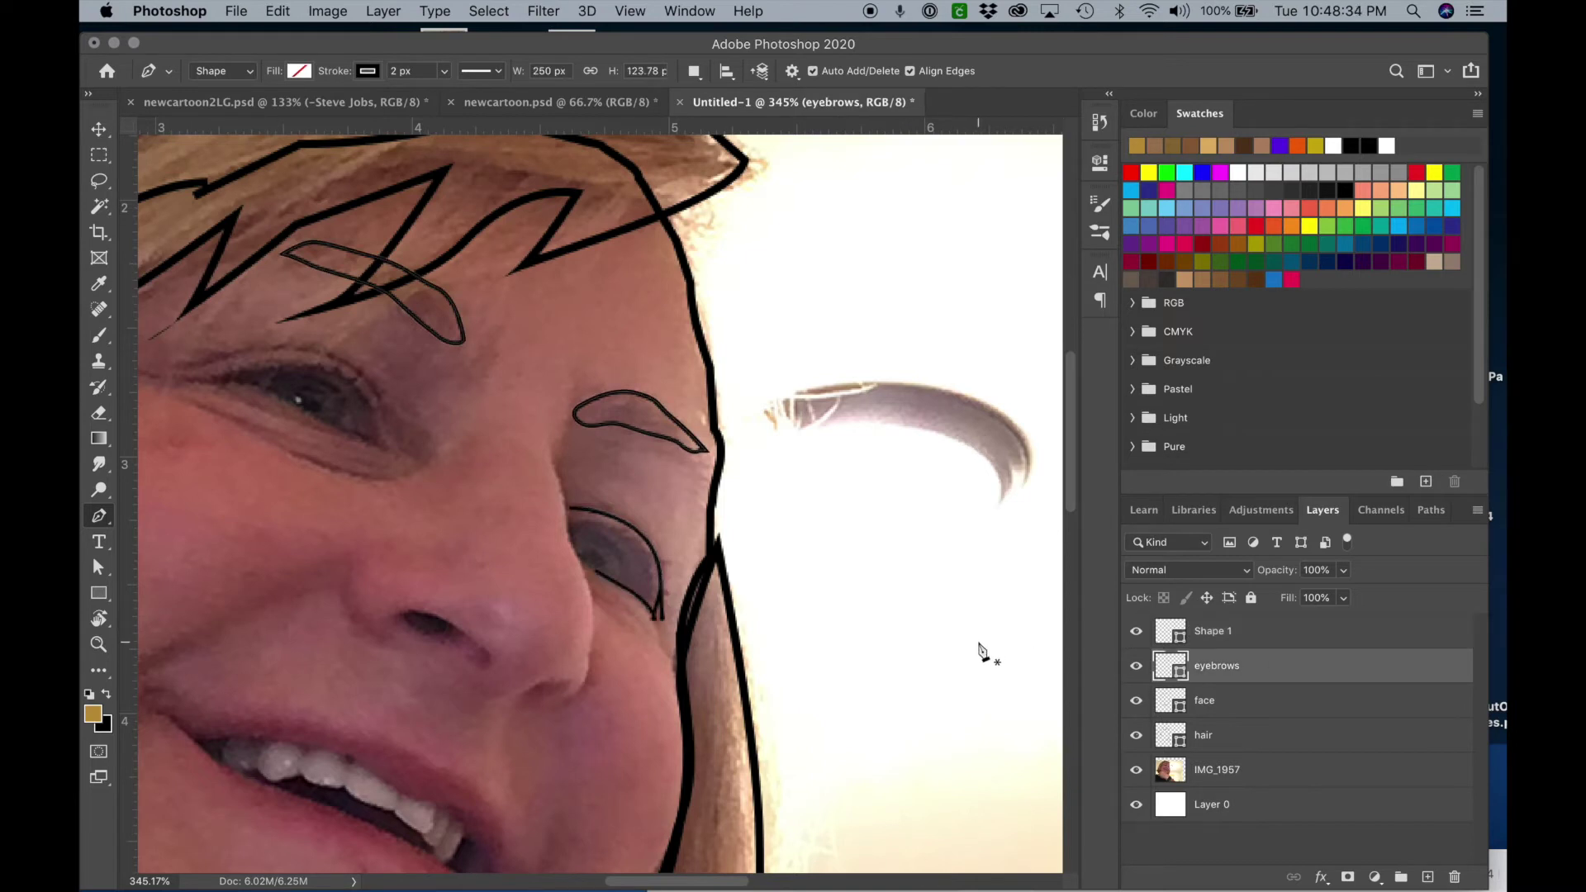
click(914, 637)
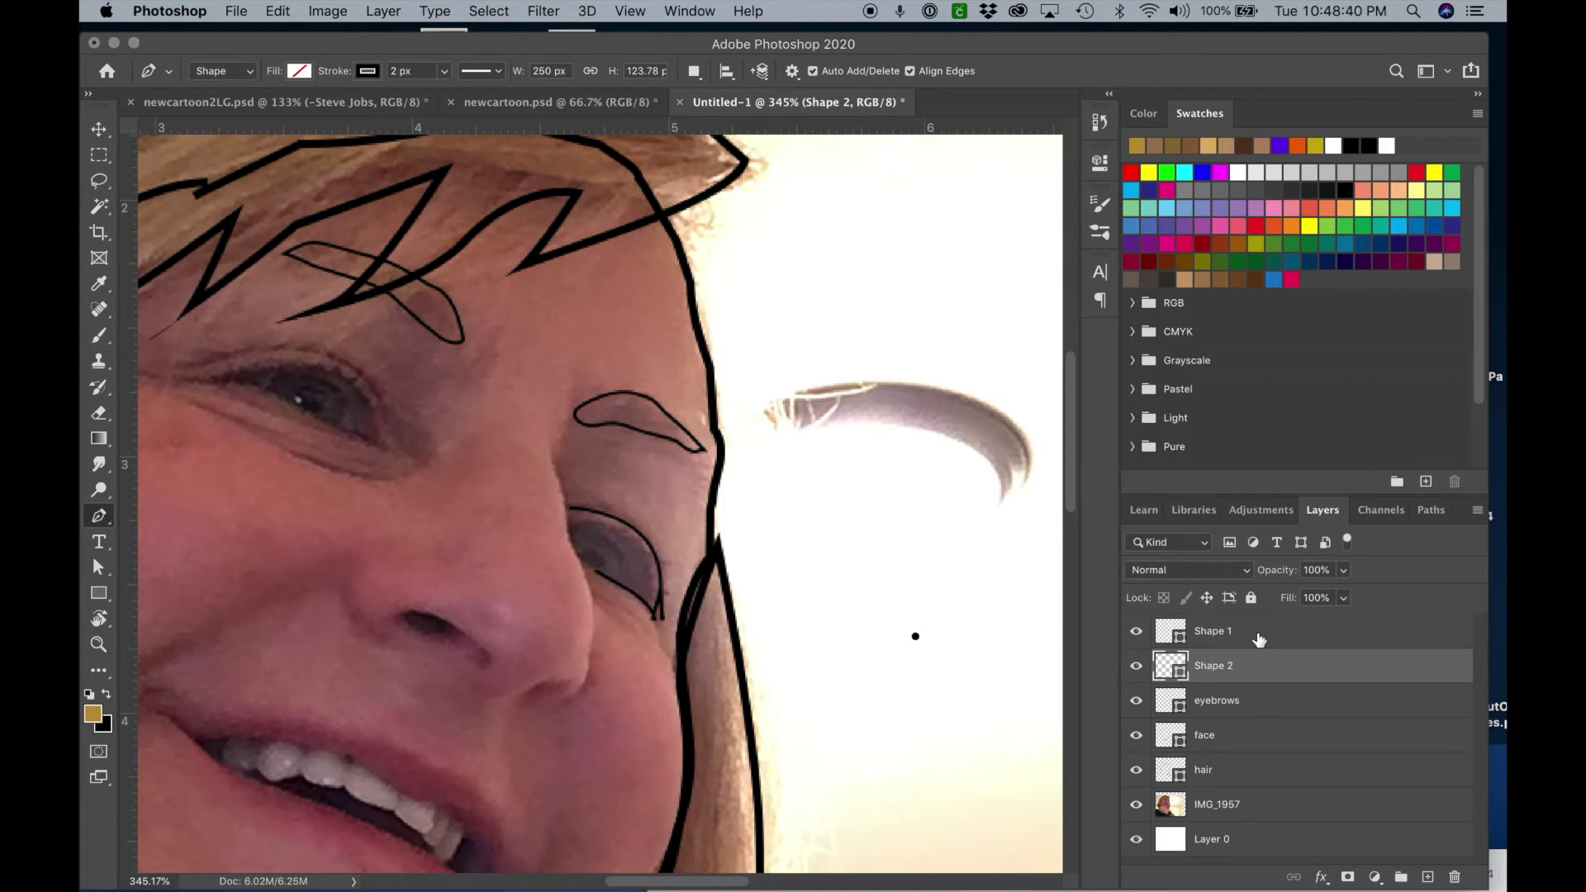
key(BackSpace)
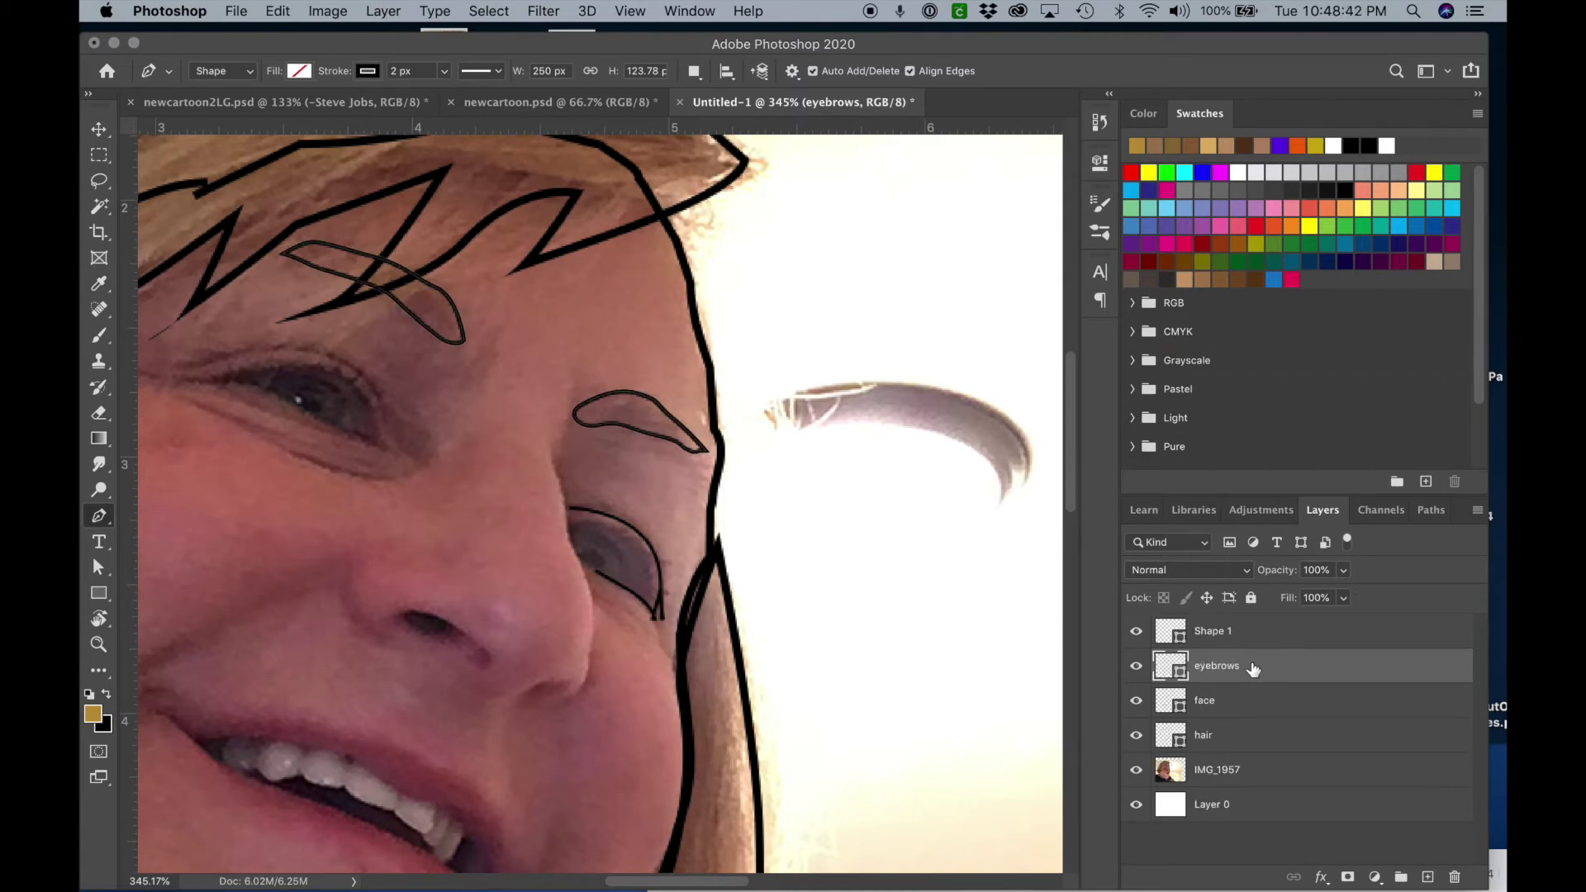
click(1262, 637)
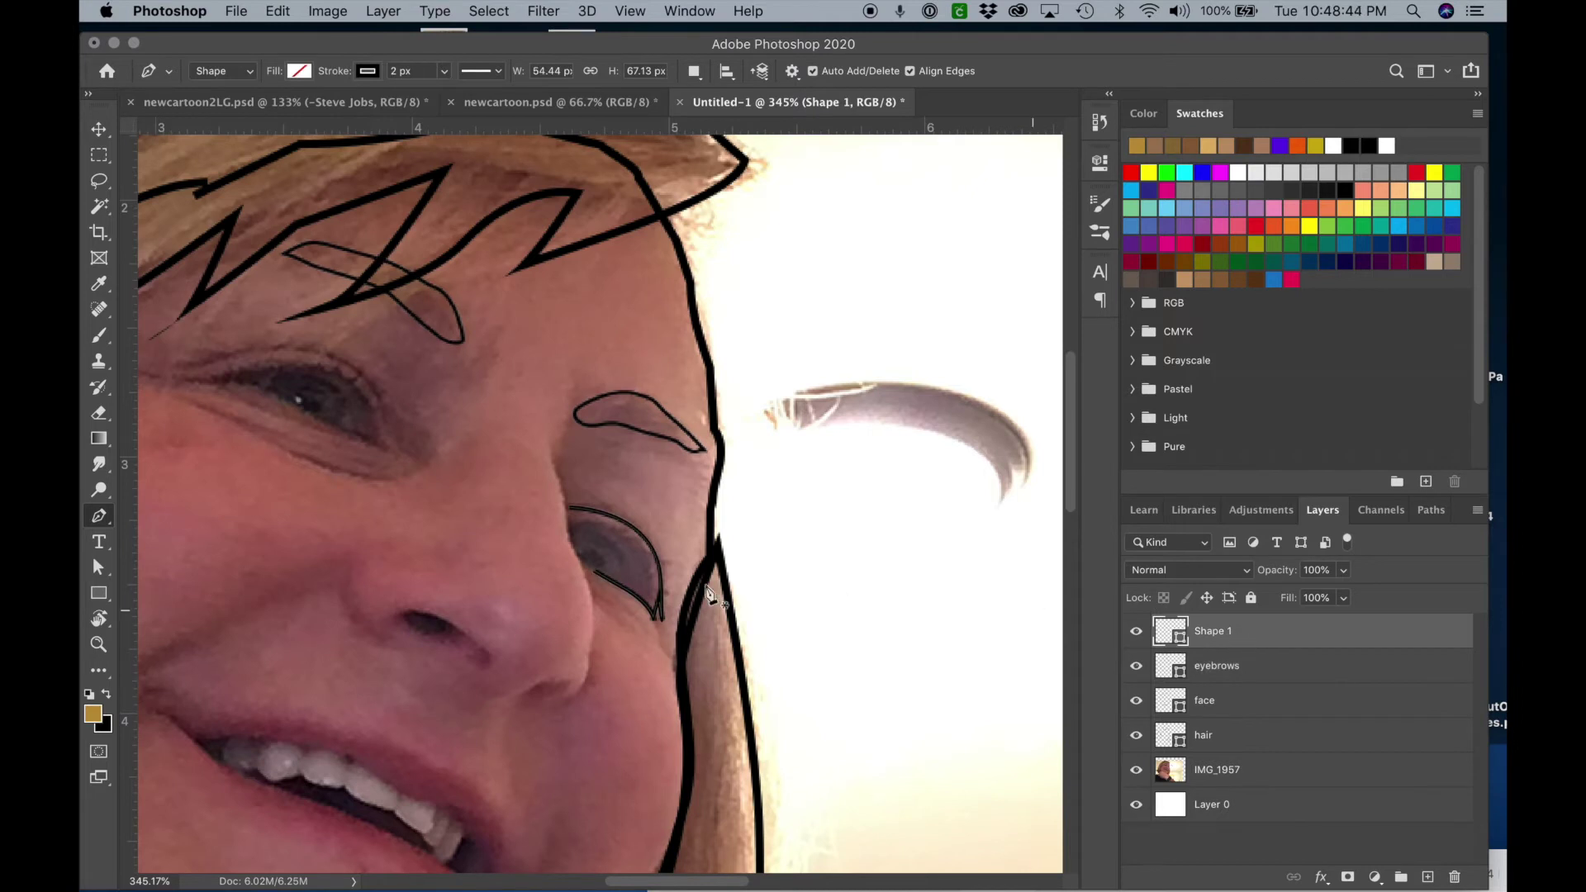
Trace the left-hand eye with the Pen tool as a separate shape about 125 by 51 px, following both lids.
click(385, 449)
click(331, 367)
click(236, 365)
click(197, 380)
click(159, 374)
drag(295, 422, 367, 444)
click(385, 447)
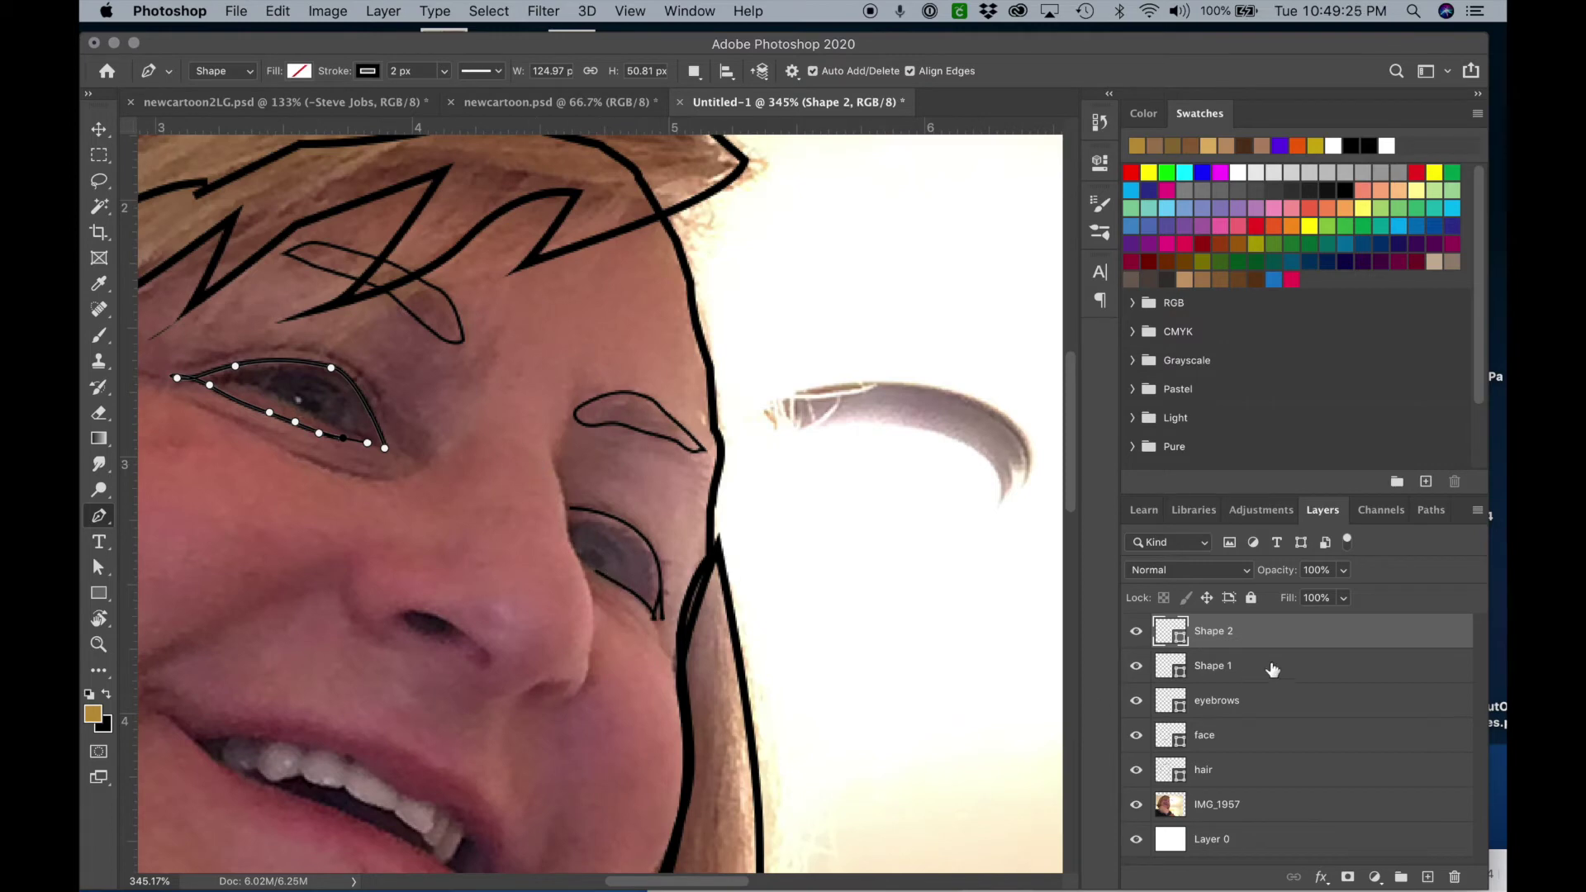
Merge the two eye shape layers into one with Merge Shapes and rename the merged layer as eyes.
shift+click(1251, 669)
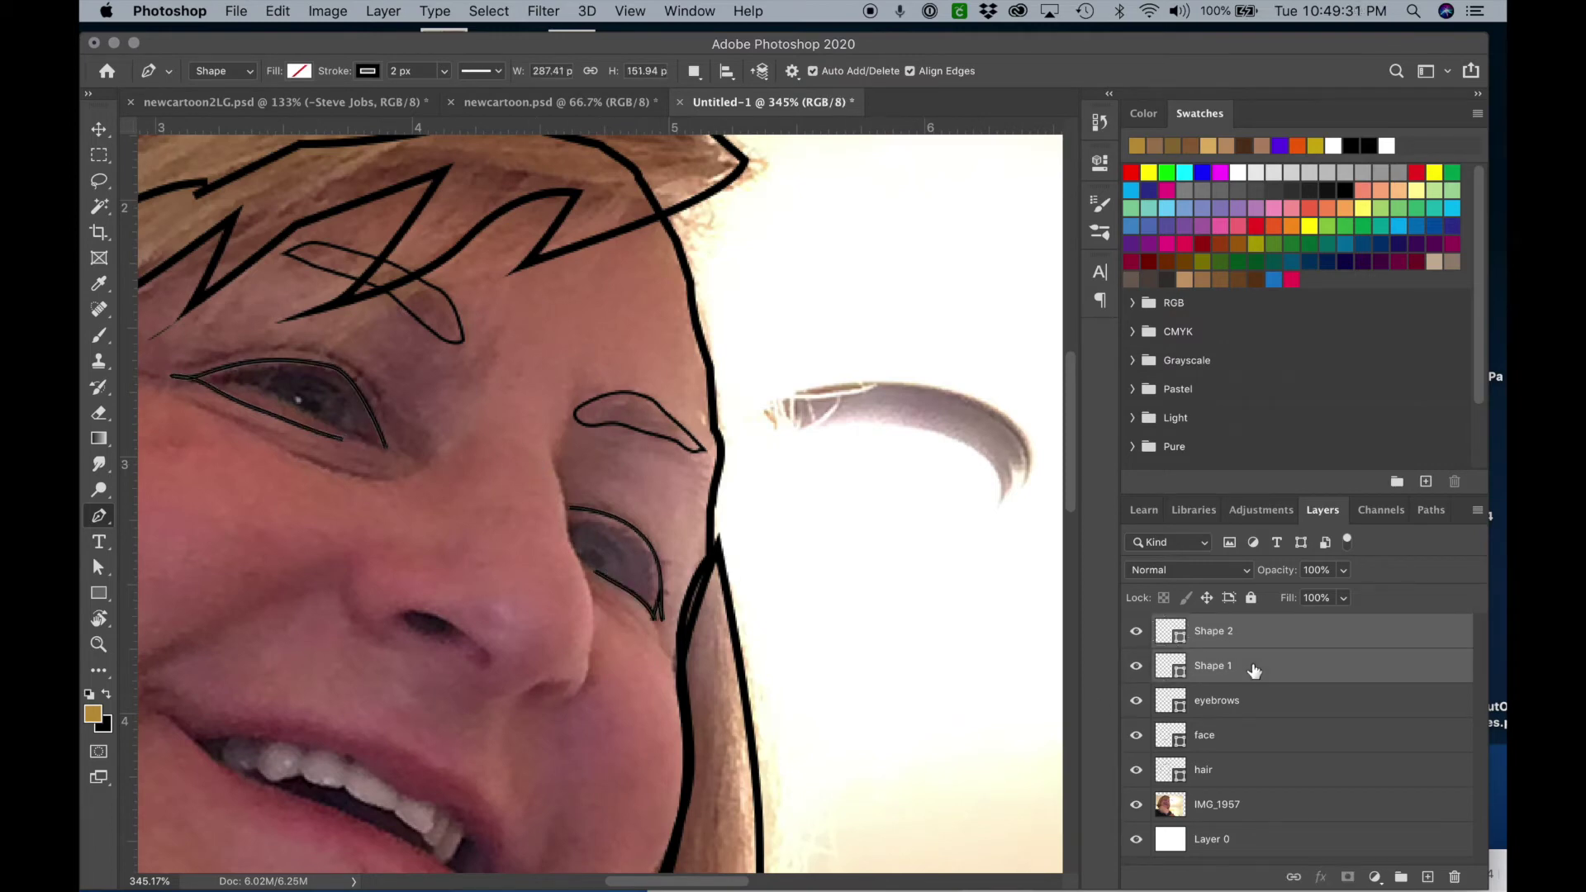
right_click(1189, 632)
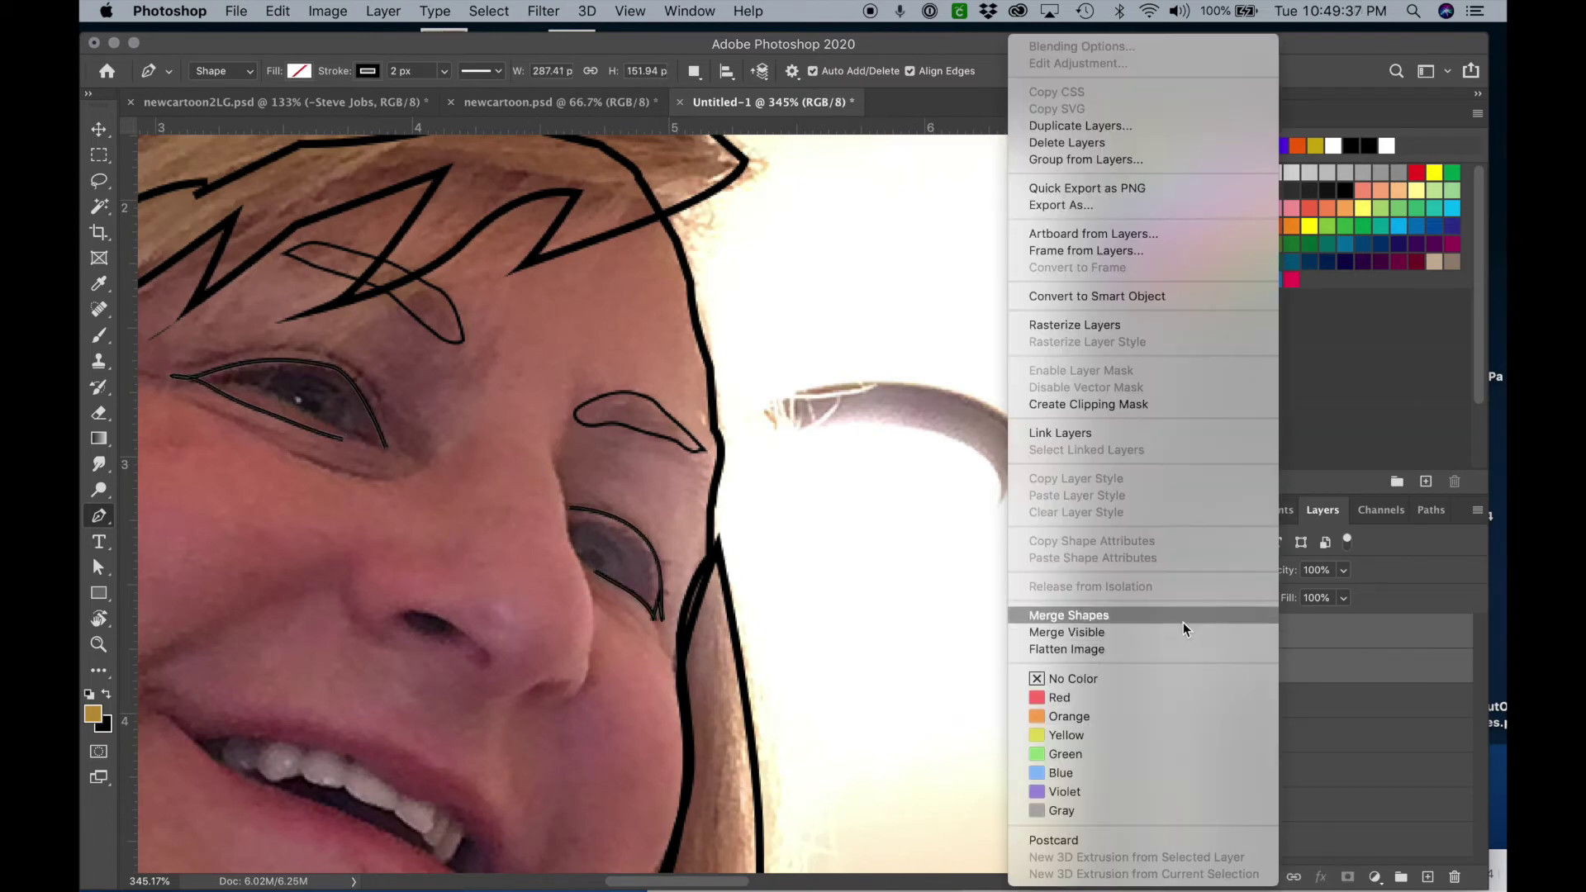
click(1183, 622)
key(e)
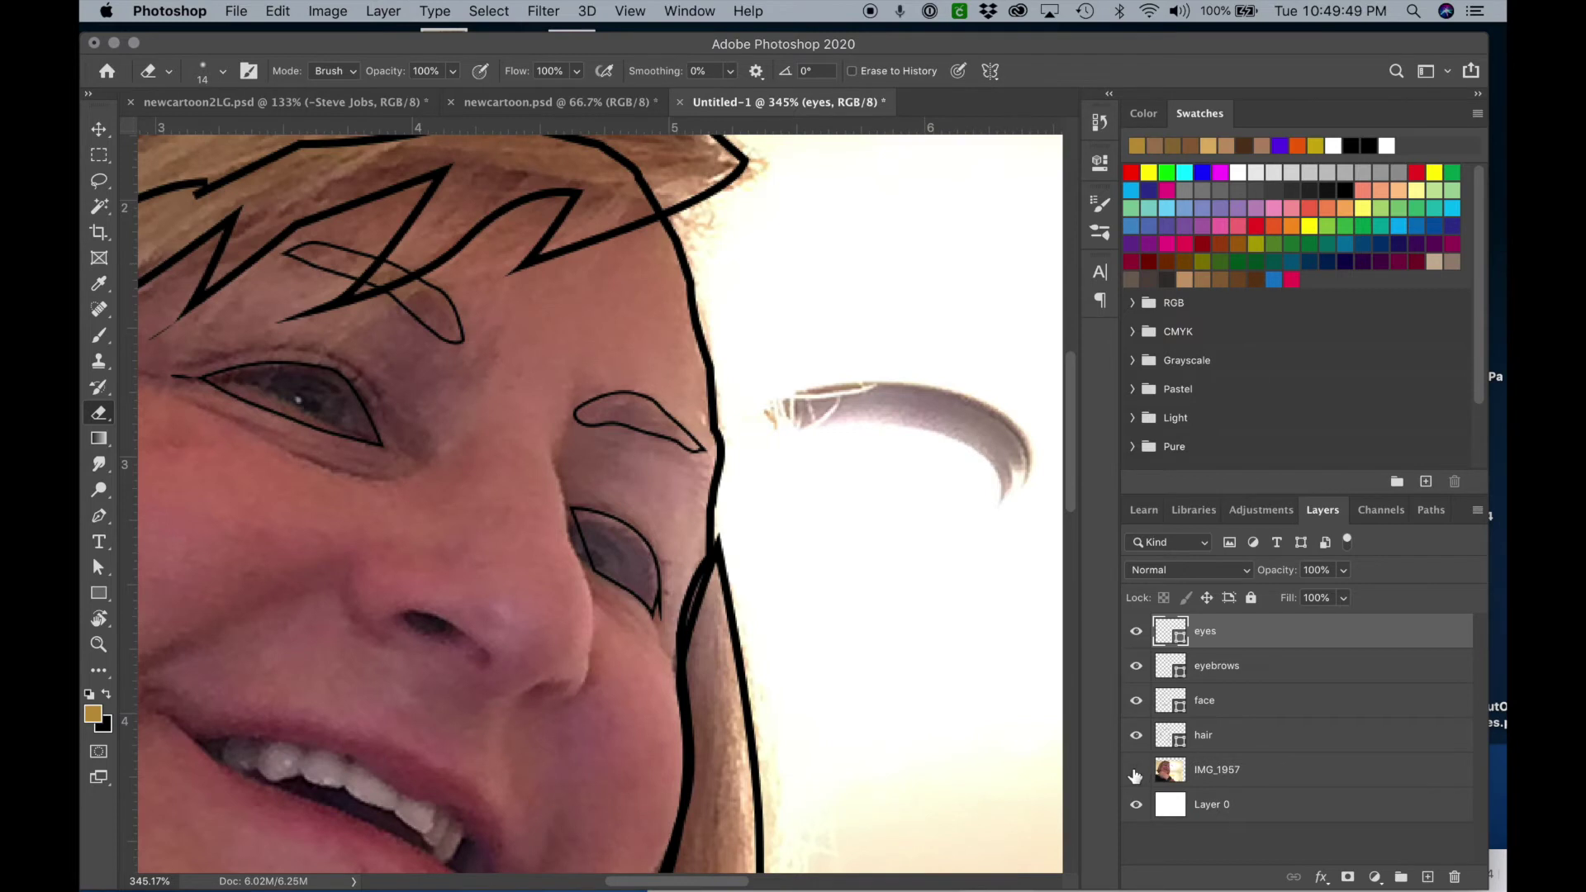
Hide the IMG_1957 photo layer and inspect the traced outlines on their own.
click(1135, 772)
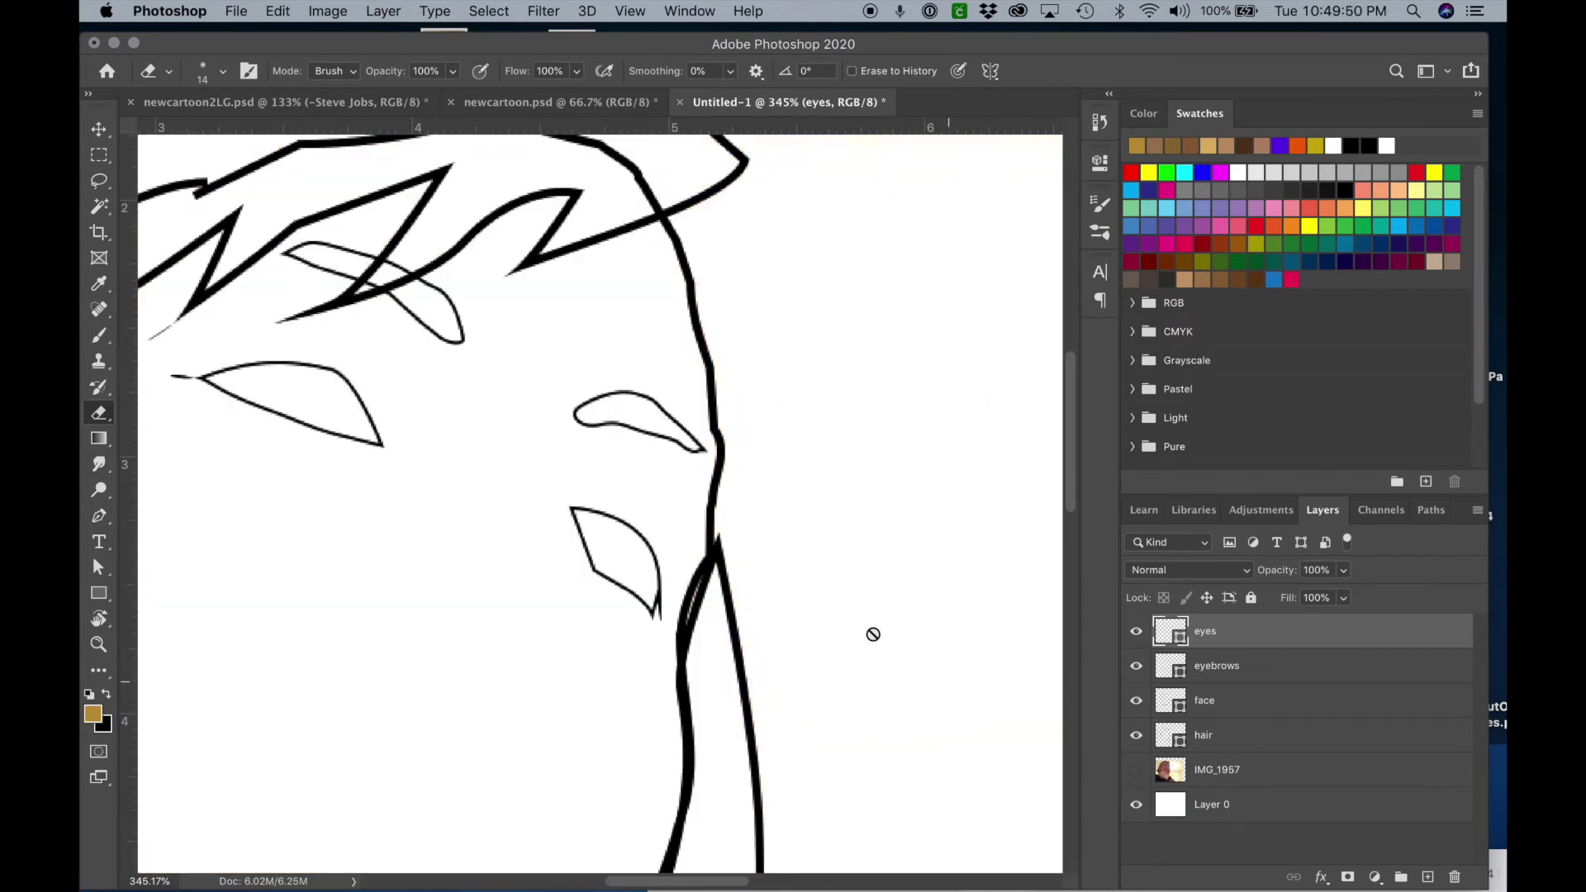
scroll(873, 635, left, 5)
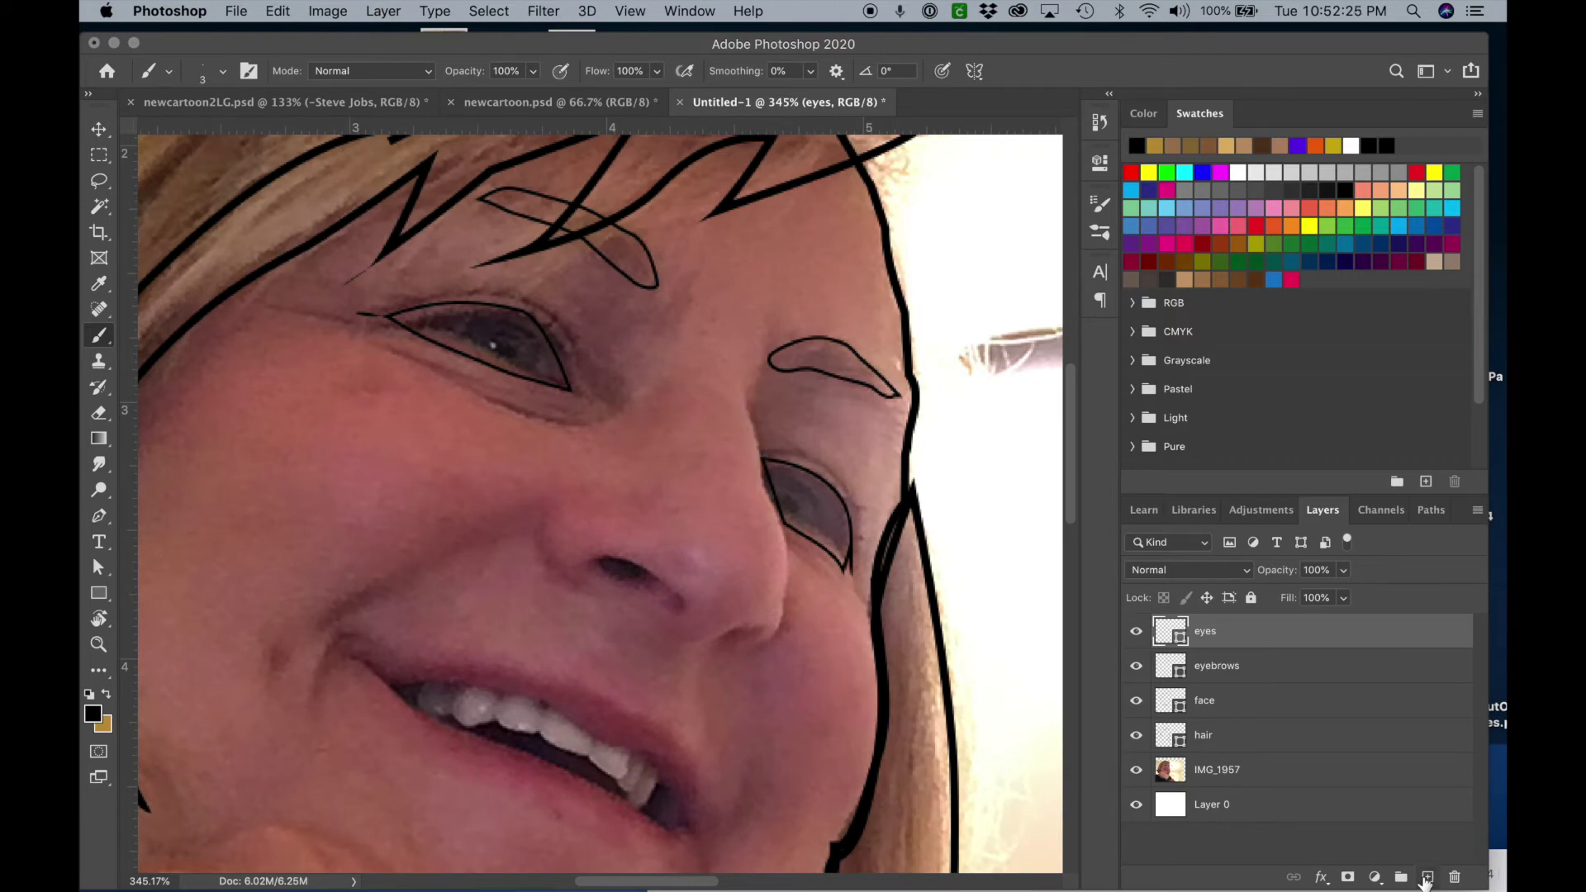
Add a new layer above eyes and start a nose outline with the Pen tool at the bridge, just above the right-hand eye.
click(1427, 877)
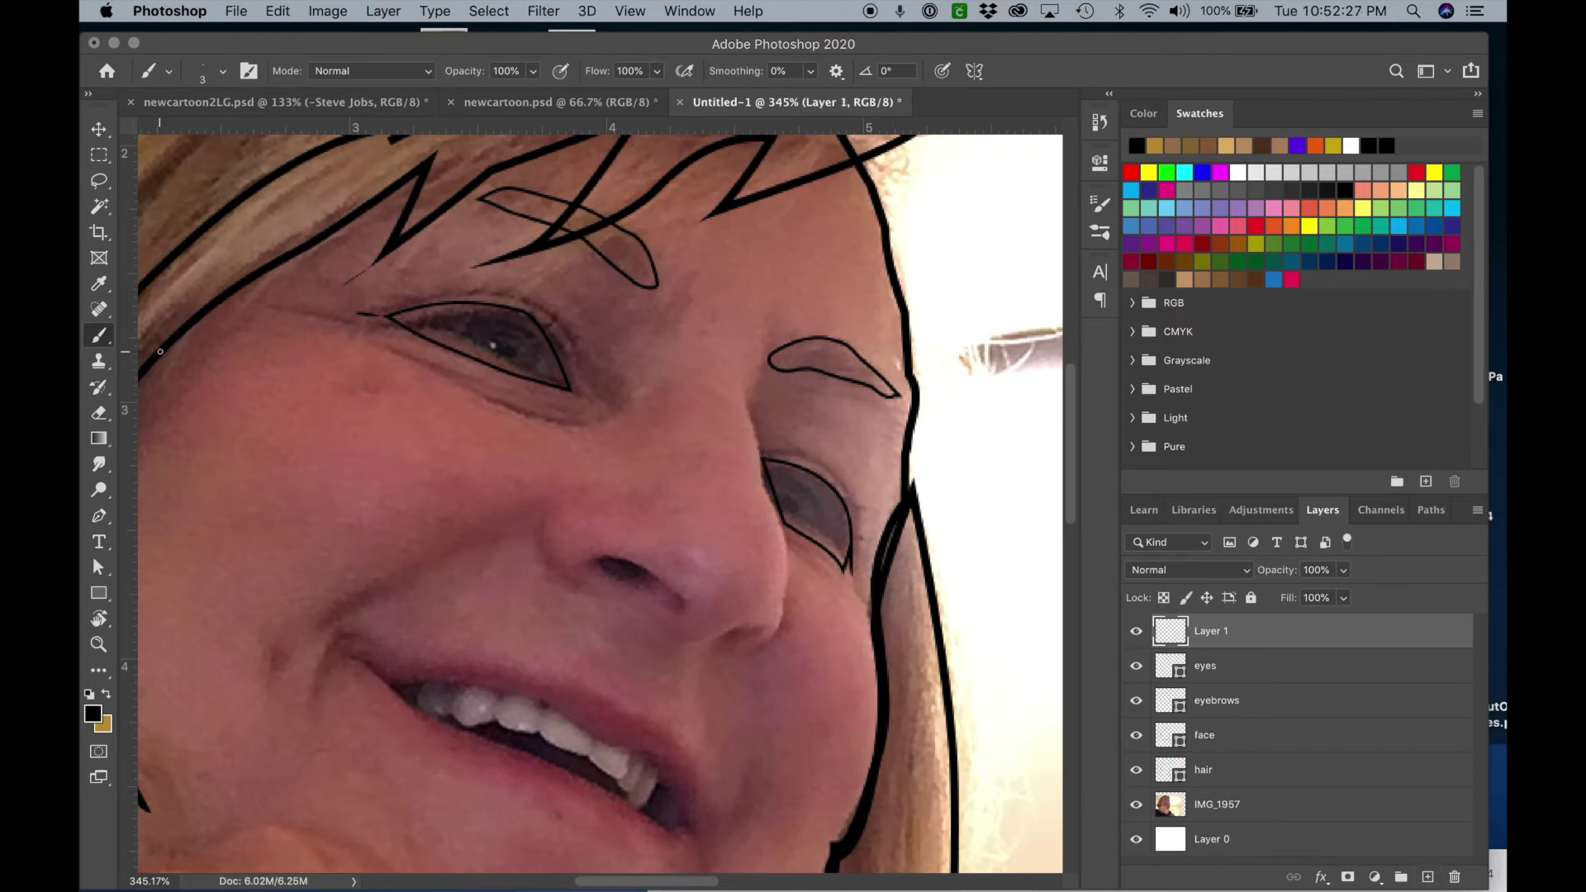
click(99, 516)
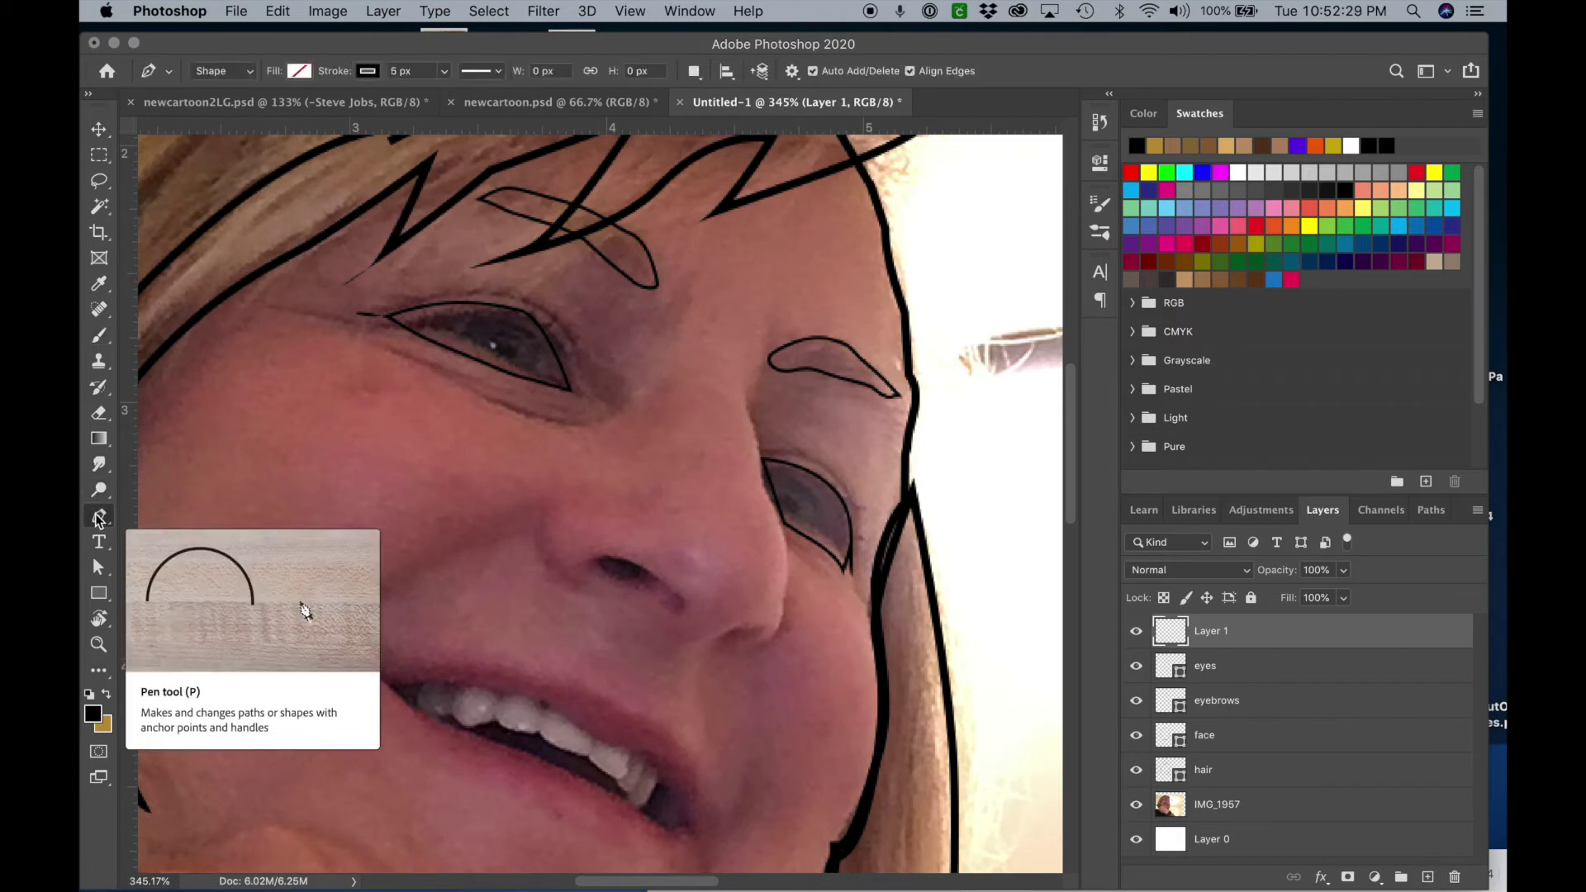
right_click(99, 518)
click(144, 519)
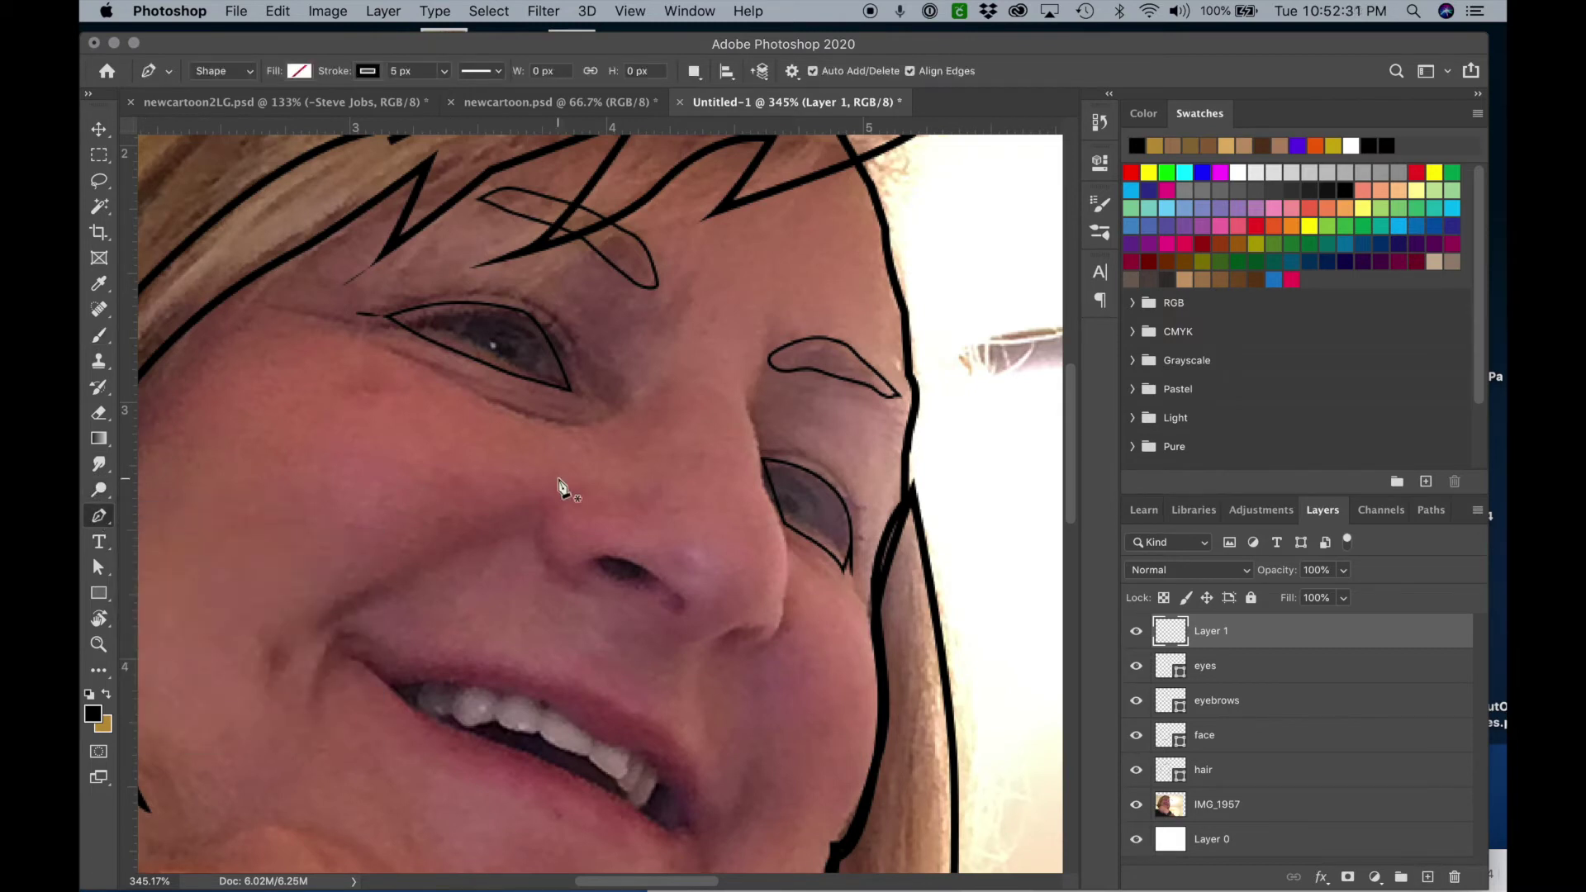
click(748, 405)
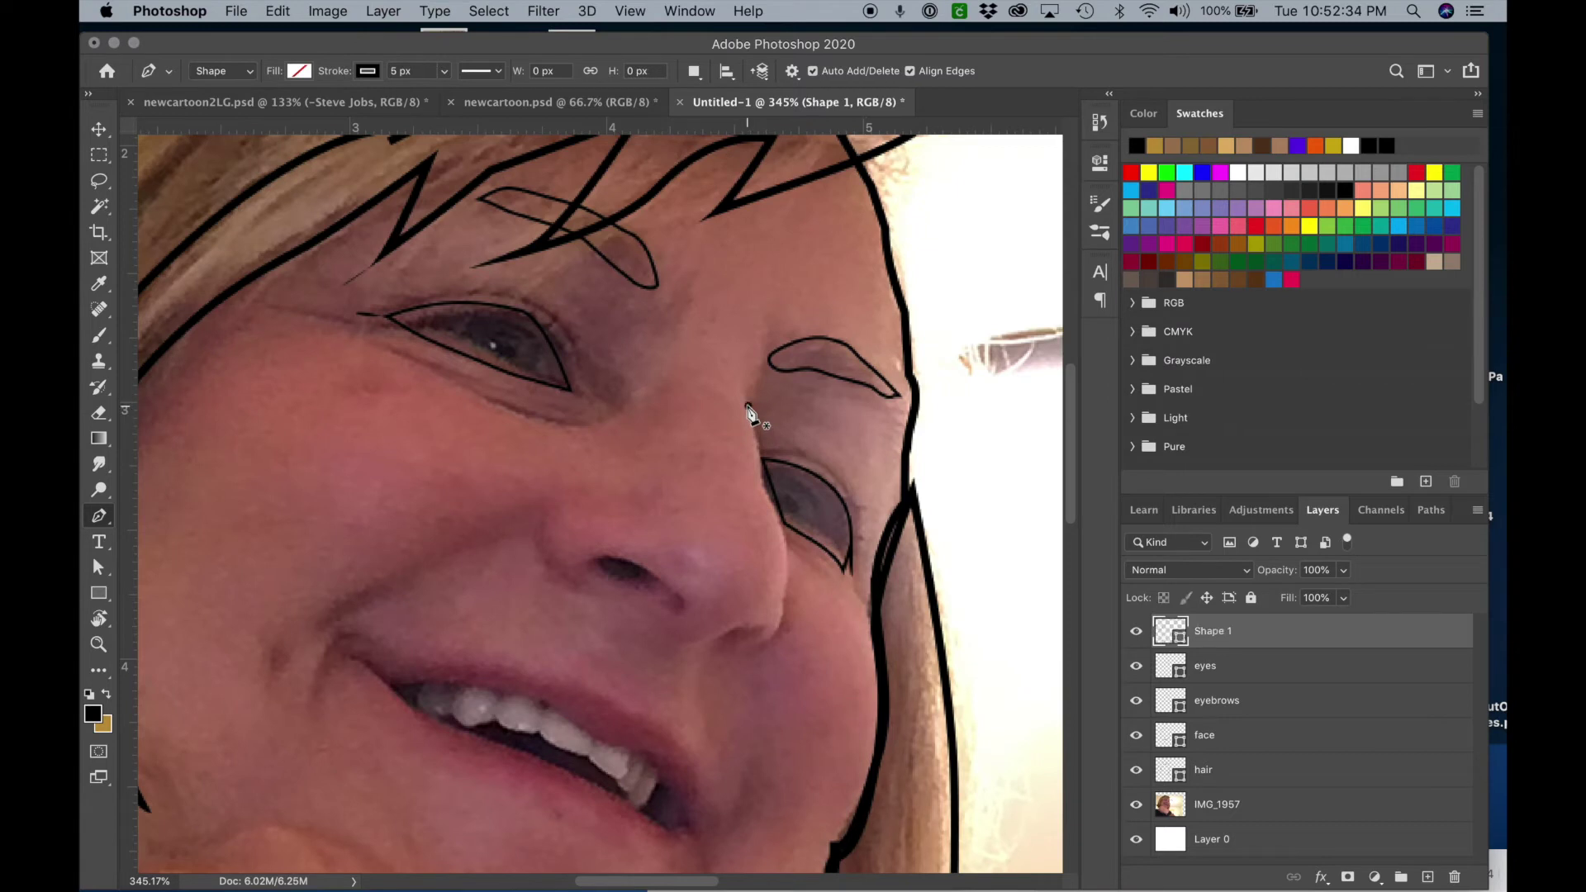
click(762, 475)
key(super+z)
key(super+z)
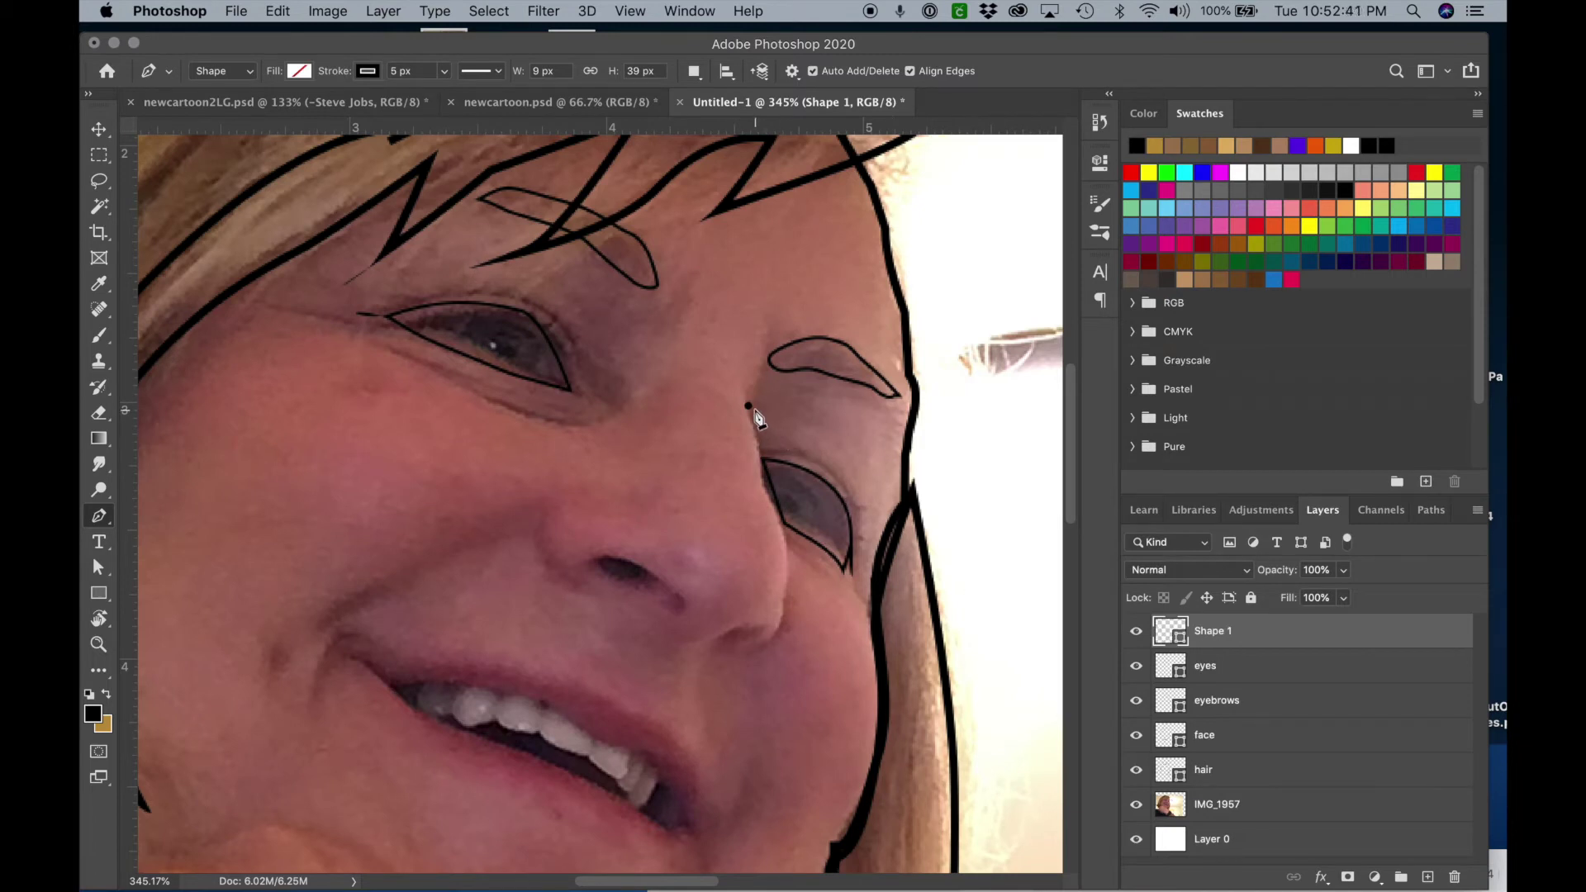
key(z)
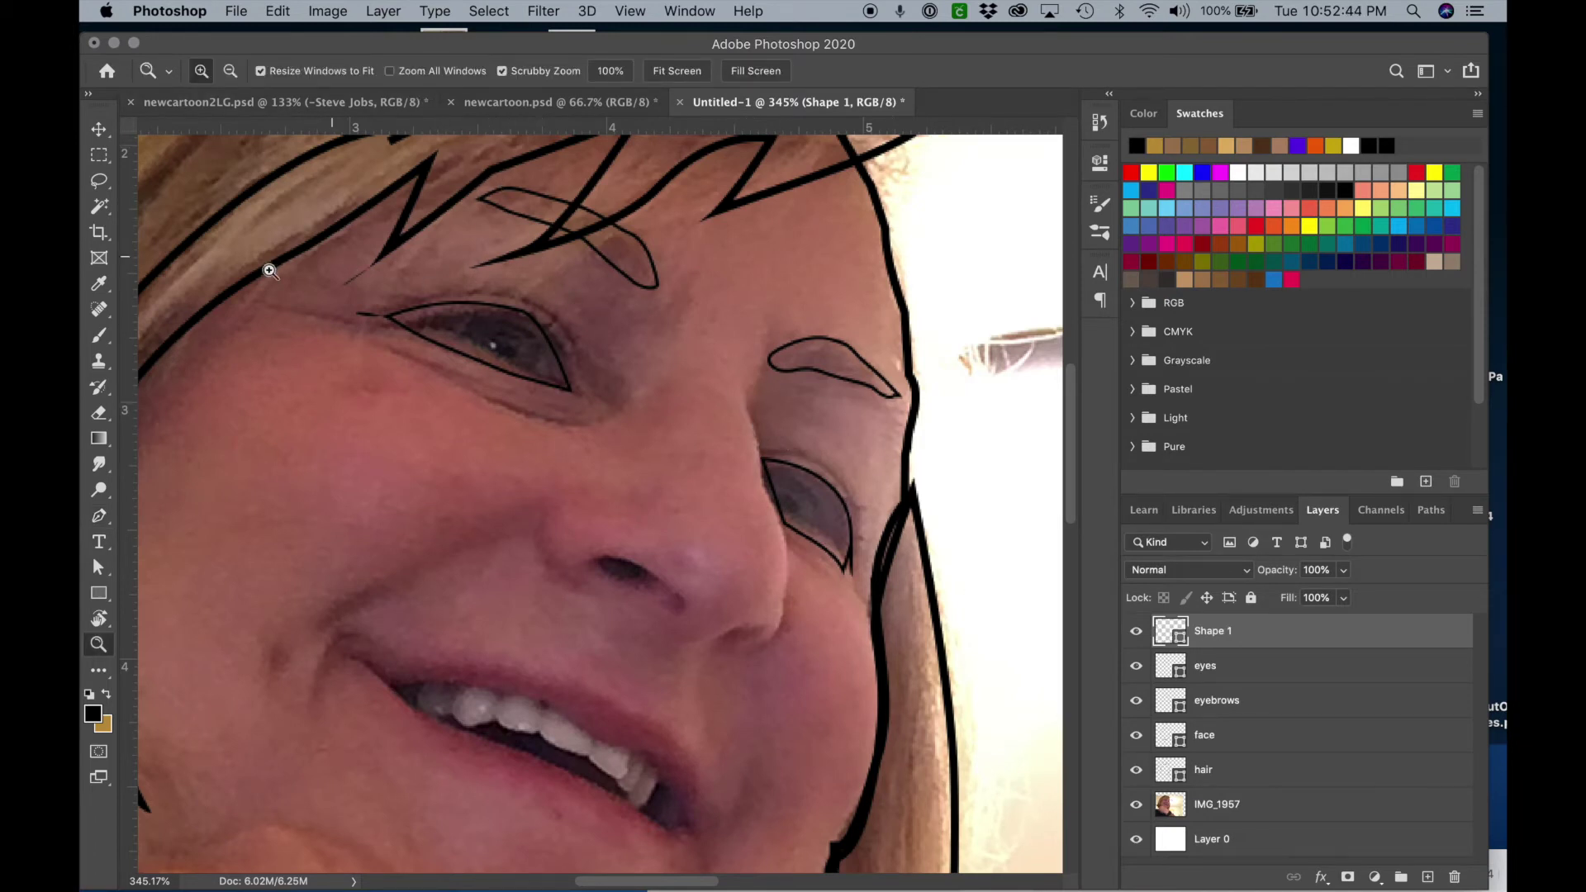
click(99, 515)
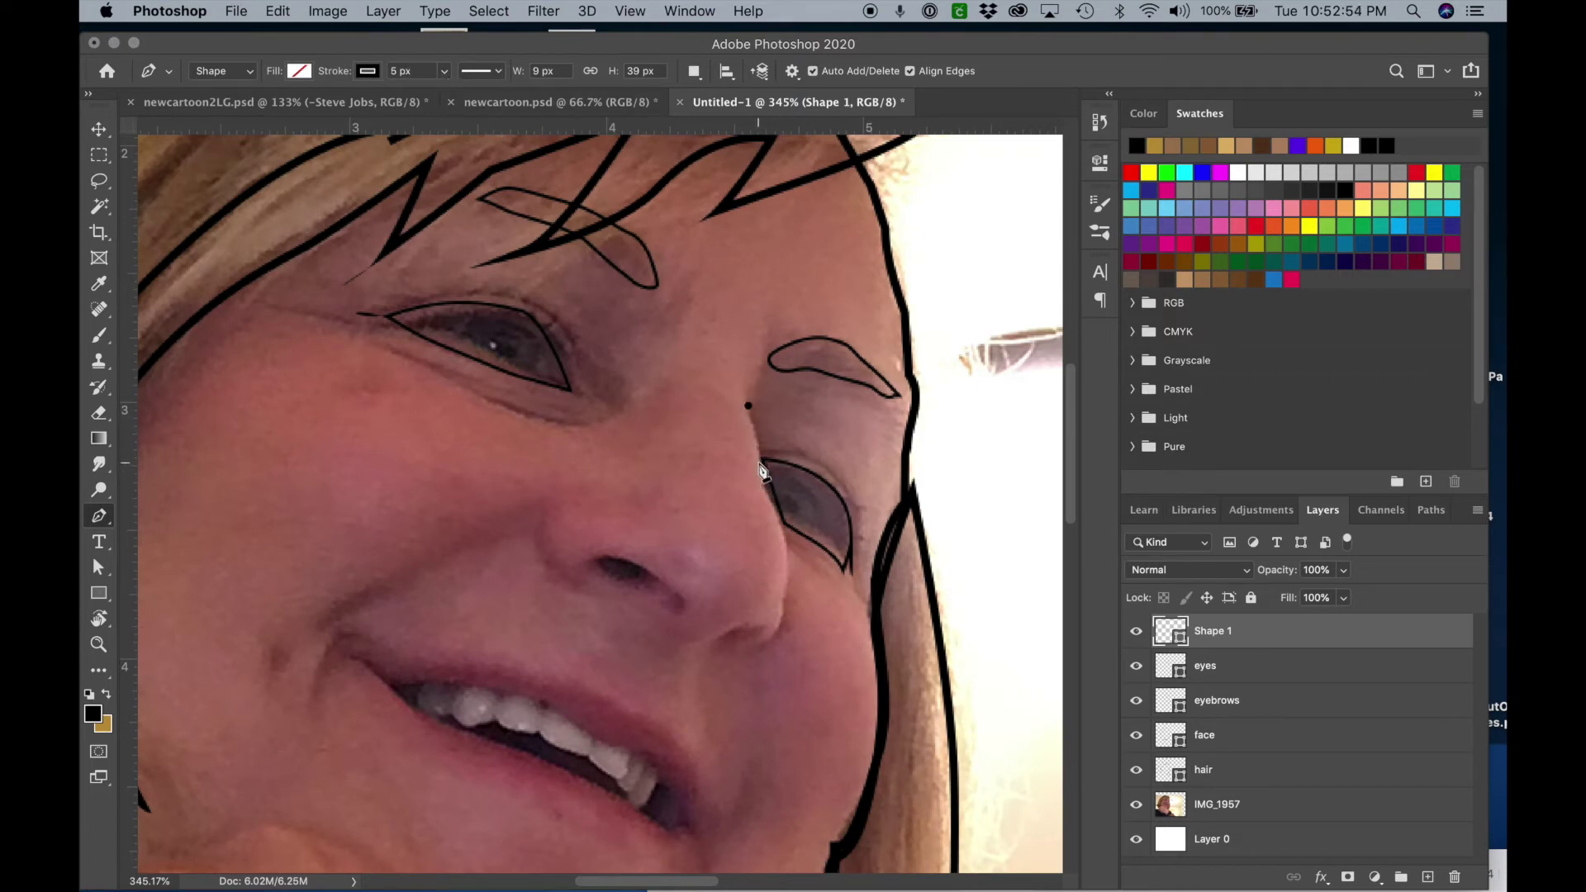
Trace the side of the nose from the bridge past the inner corner of the right-hand eye down to the tip.
drag(761, 478, 761, 491)
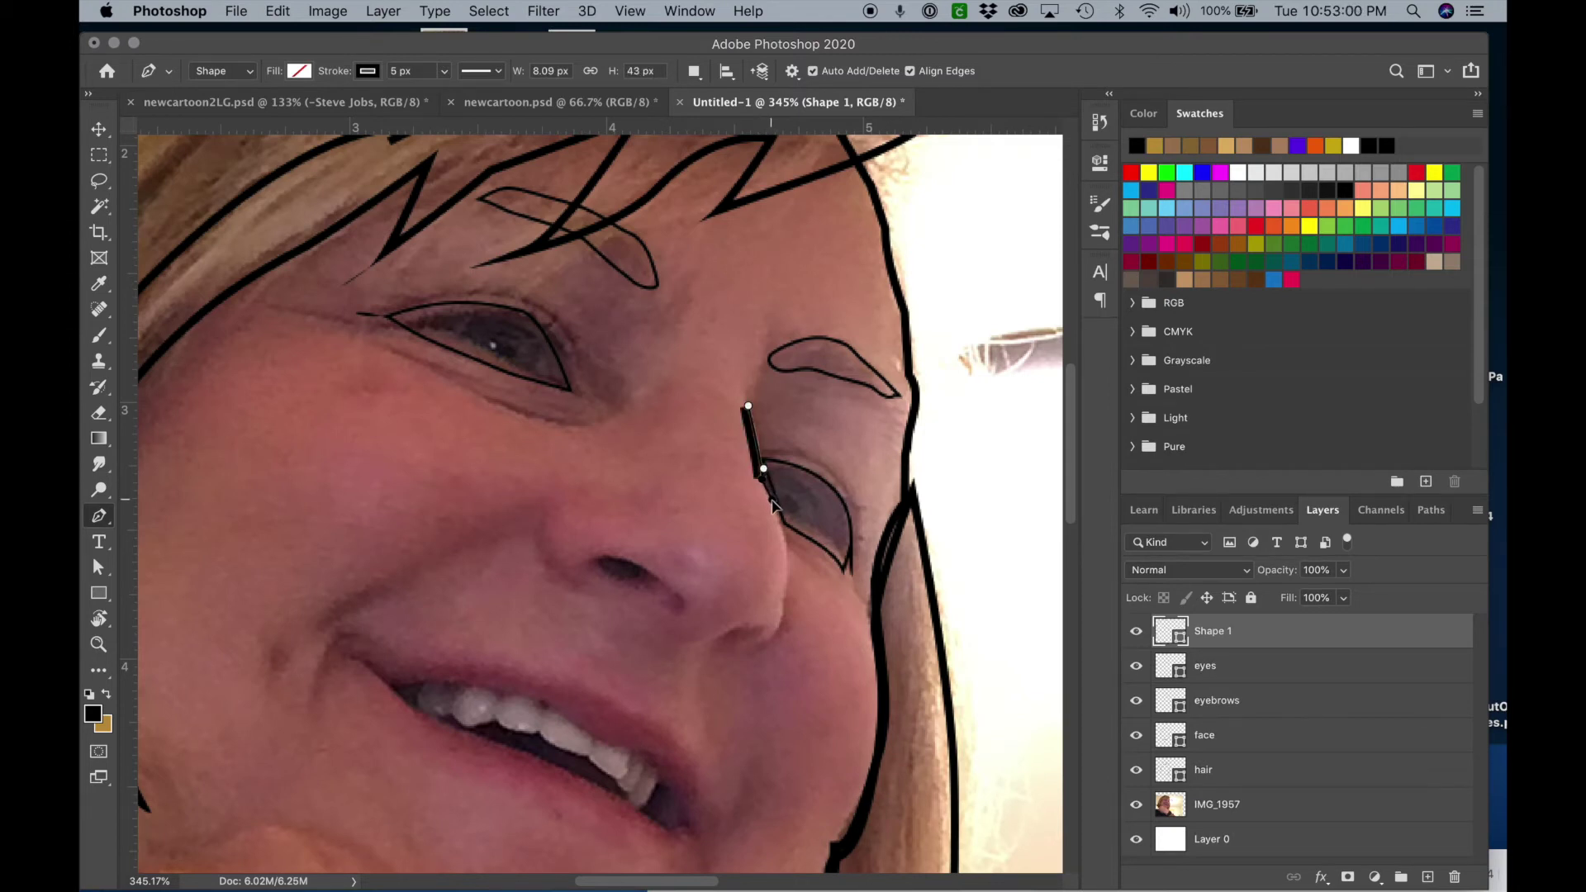
click(774, 501)
click(786, 537)
click(787, 560)
click(788, 581)
click(787, 592)
click(782, 609)
click(777, 625)
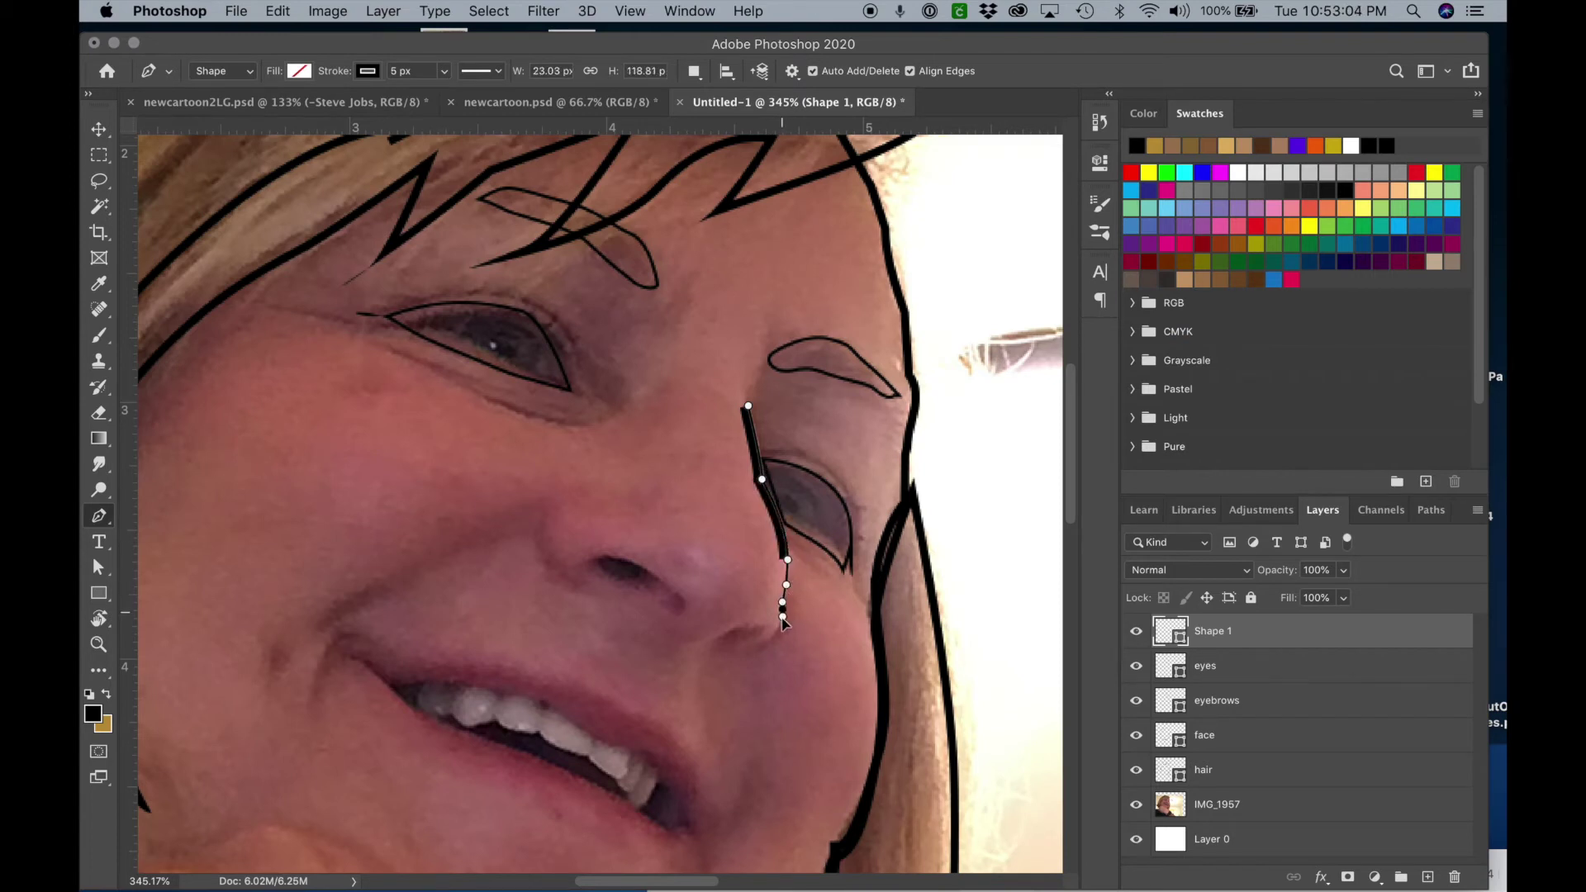
Continue the nose outline around the tip and hook it back over the far nostril, about 46 by 145 px overall.
click(773, 640)
click(761, 645)
click(746, 649)
click(729, 656)
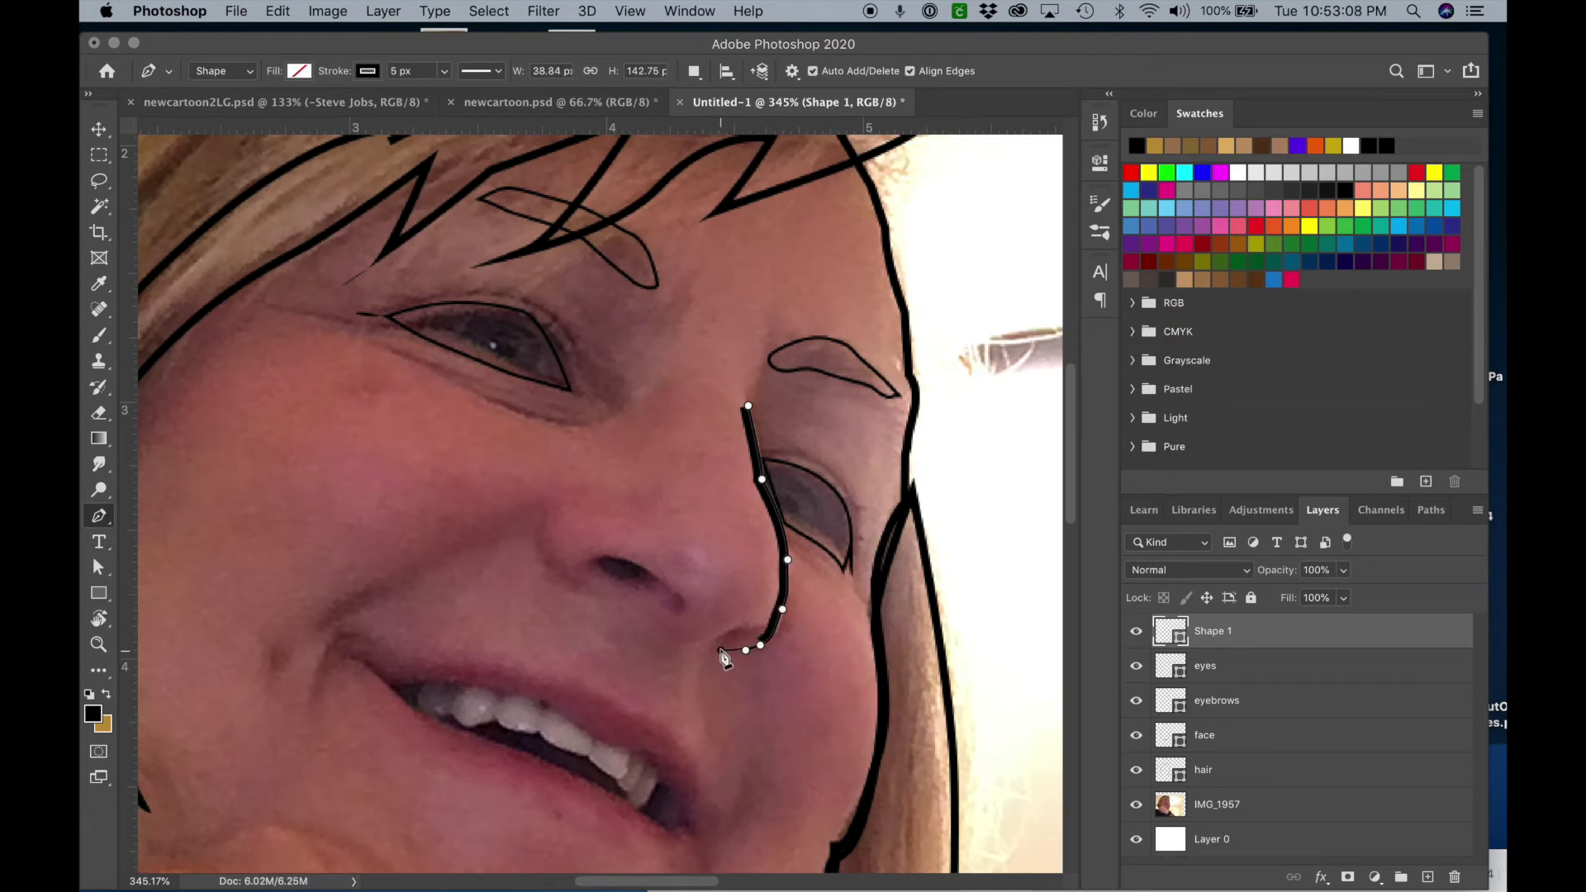
click(715, 644)
drag(726, 631, 758, 644)
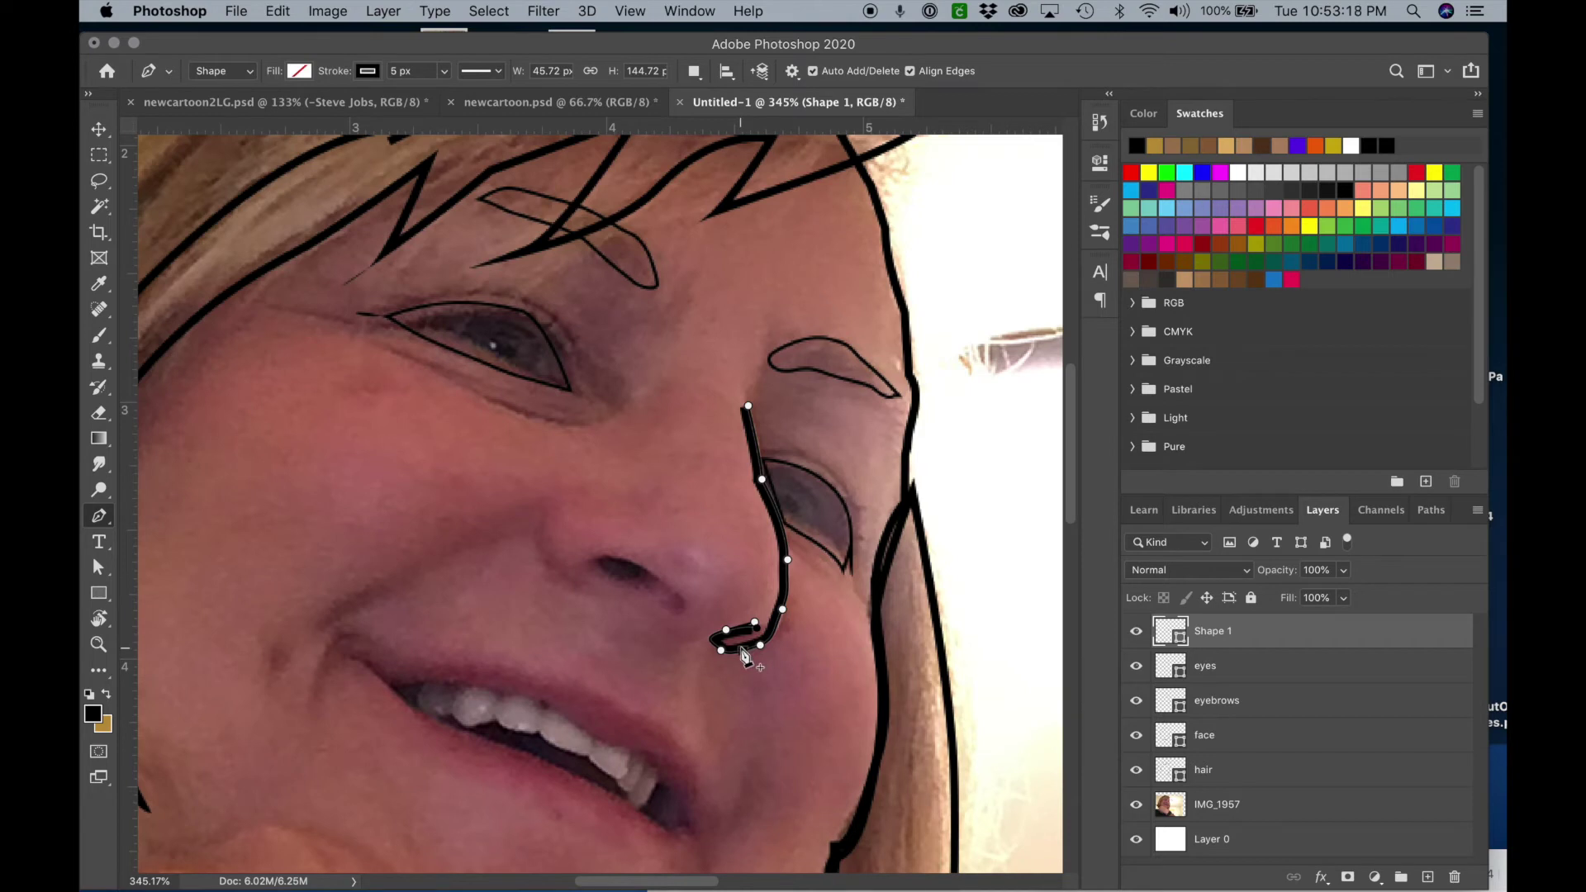
Set the nose outline's stroke width to 2 px.
click(419, 72)
text(3)
key(Return)
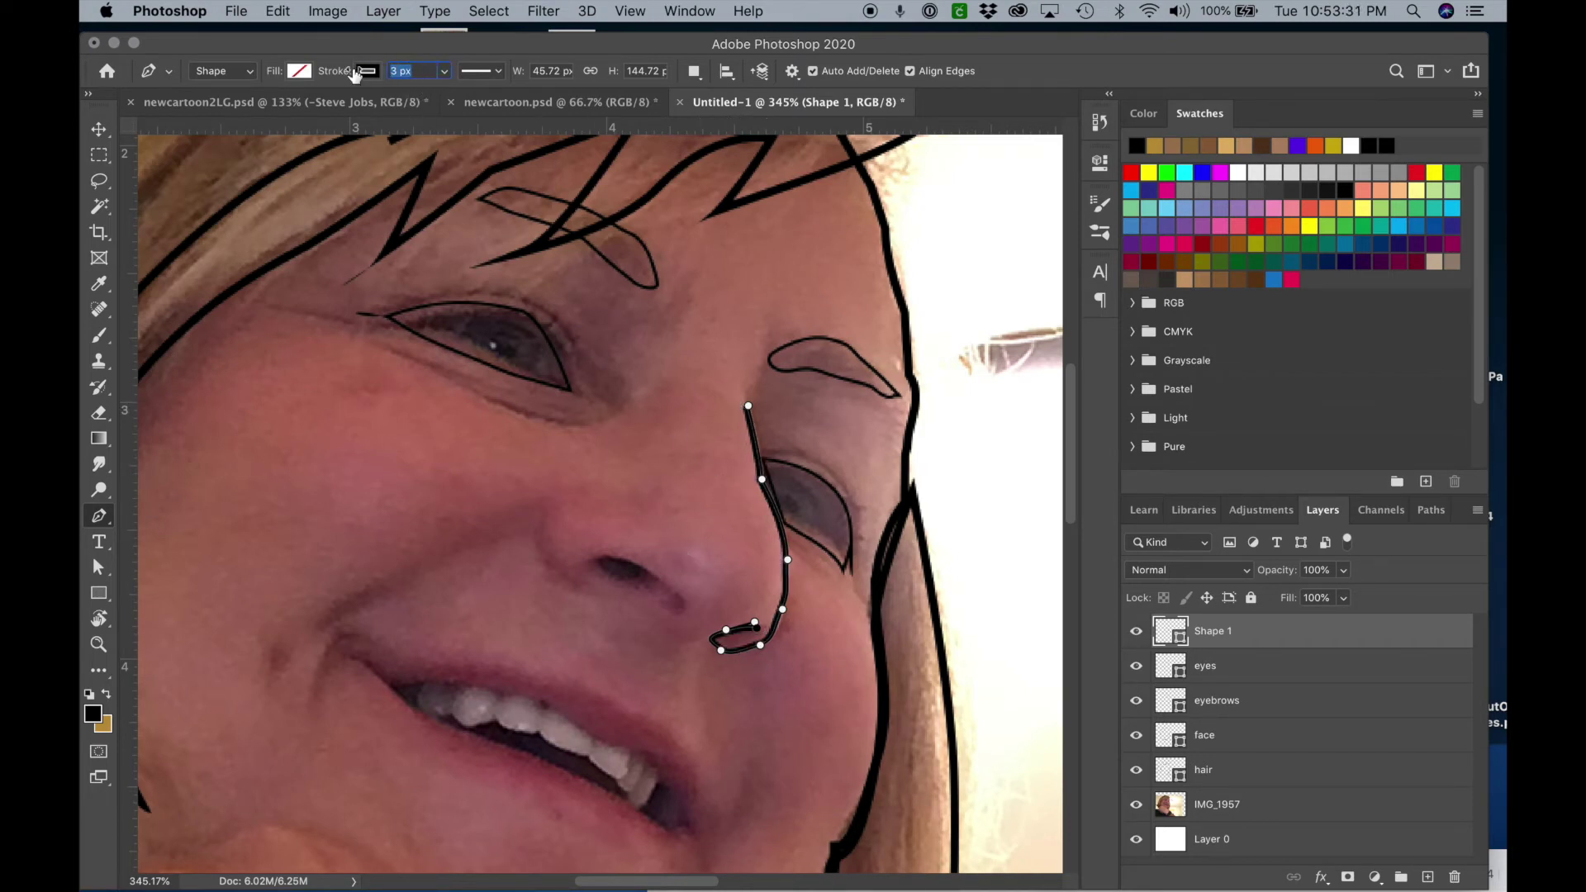
text(2)
key(Return)
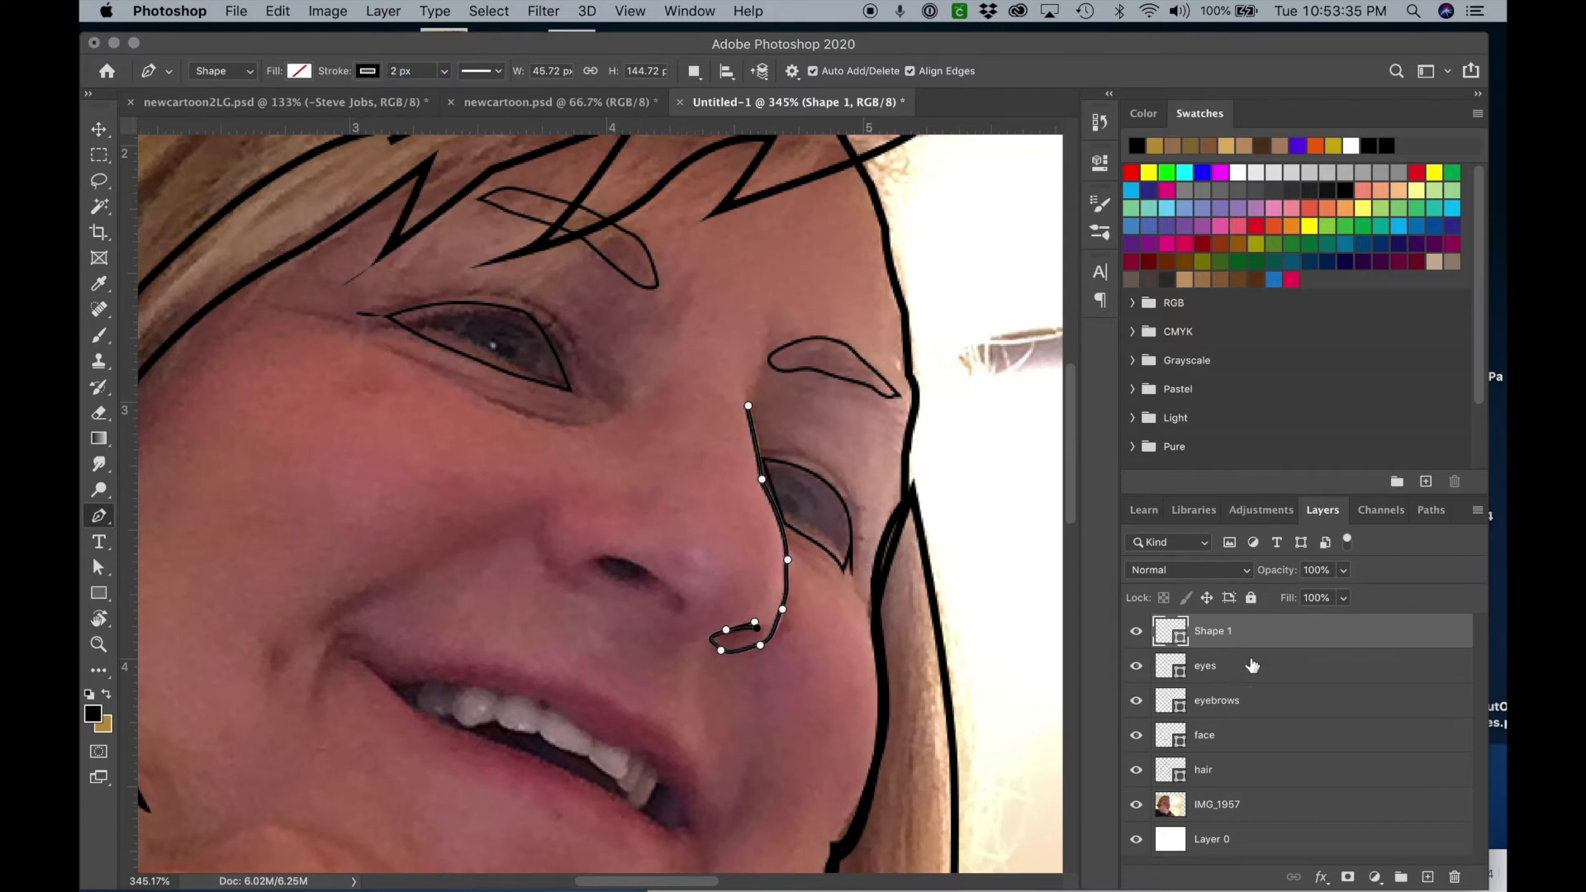
click(1281, 668)
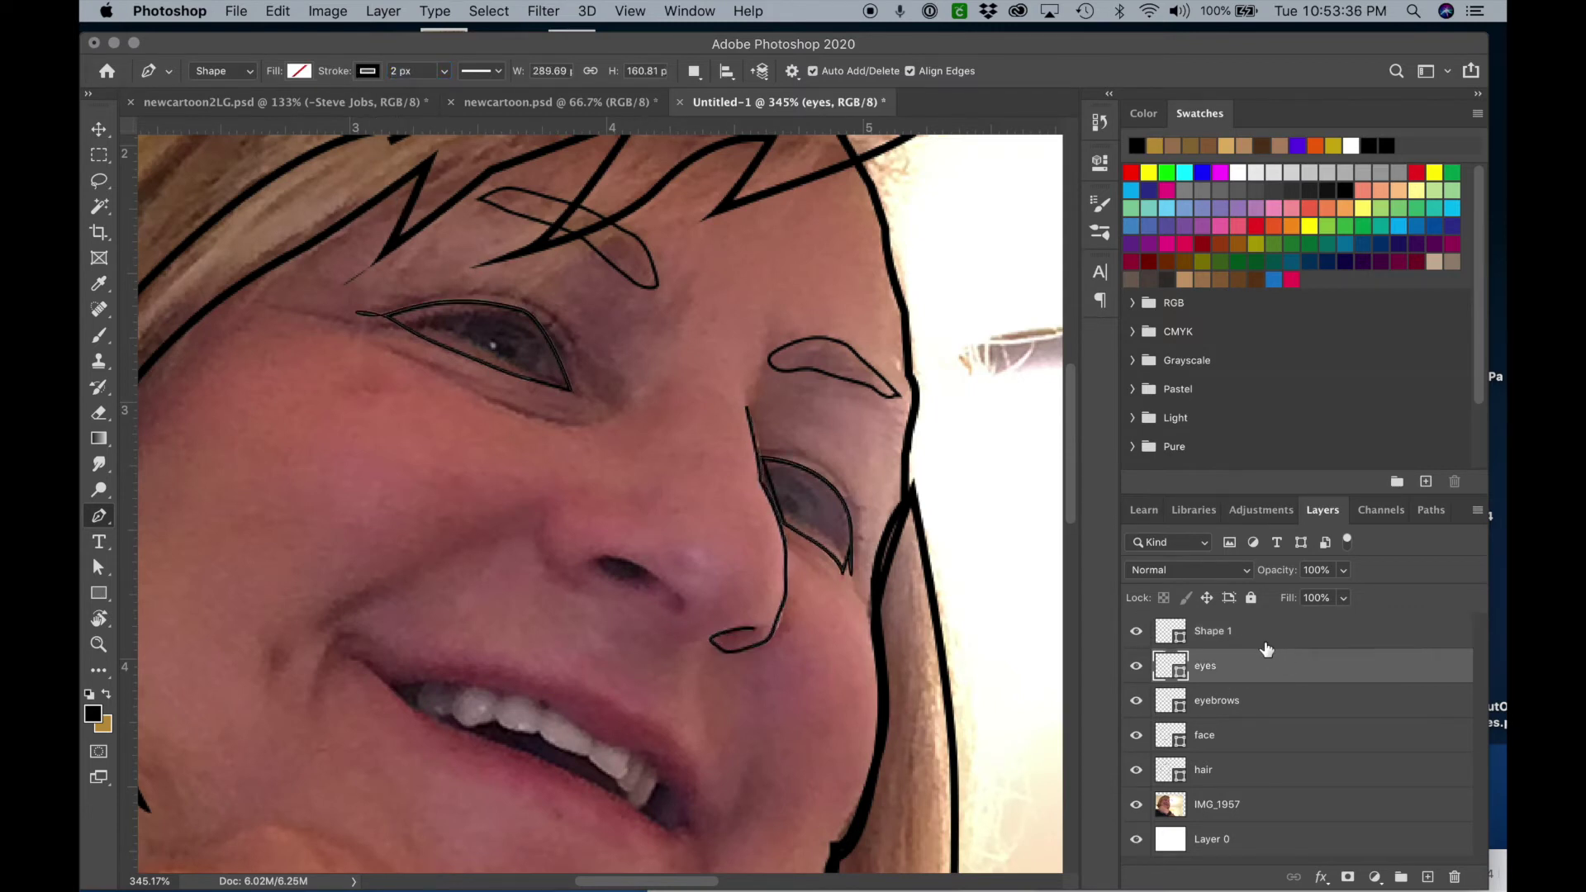
click(1035, 655)
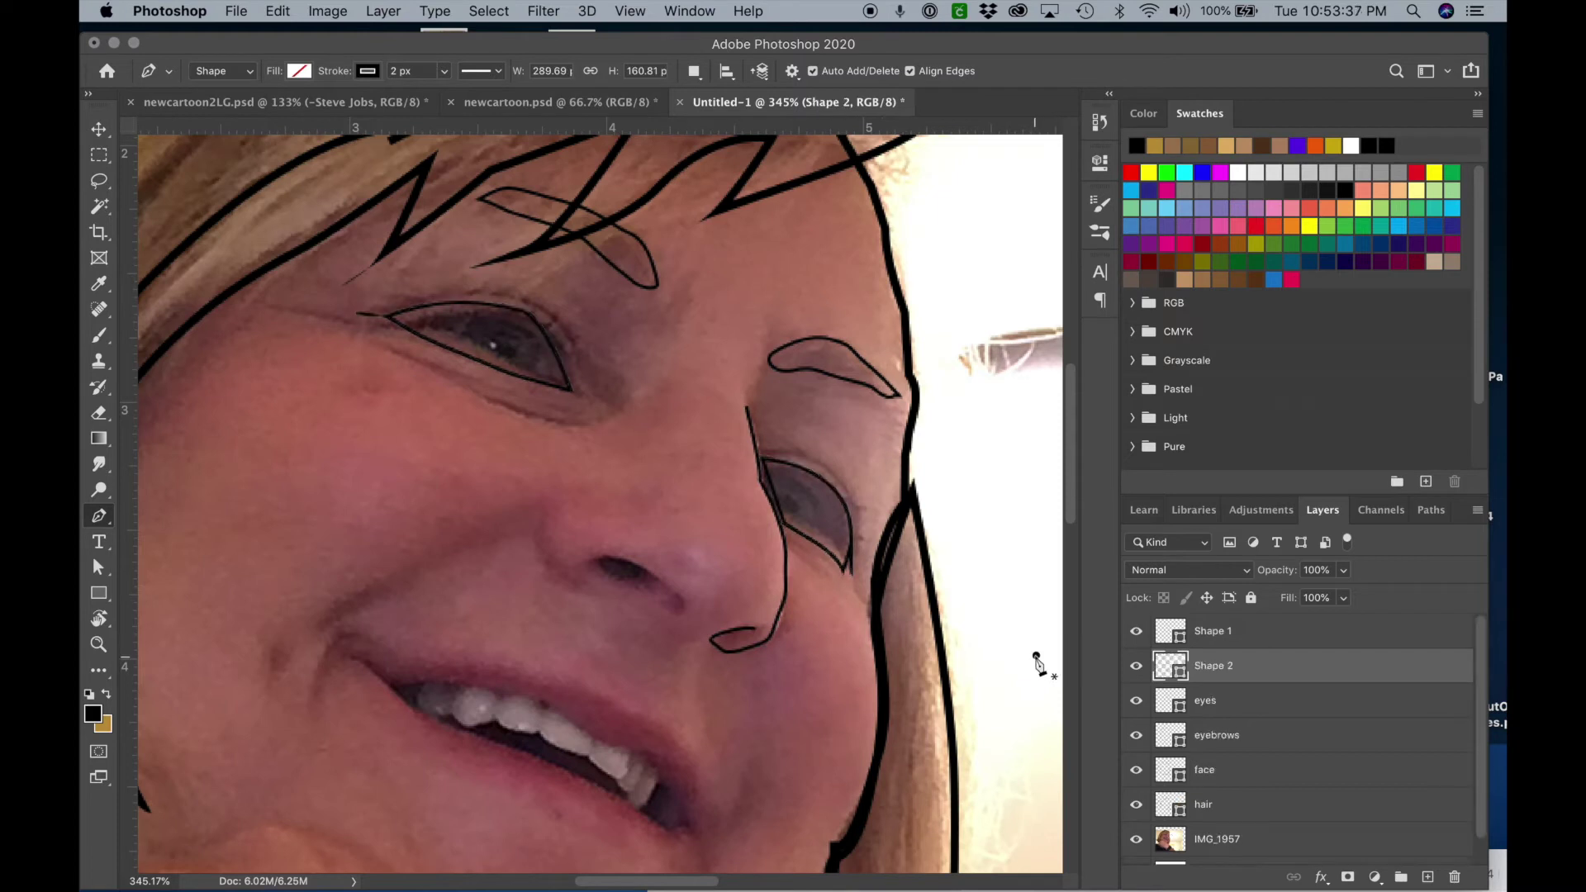
click(1320, 636)
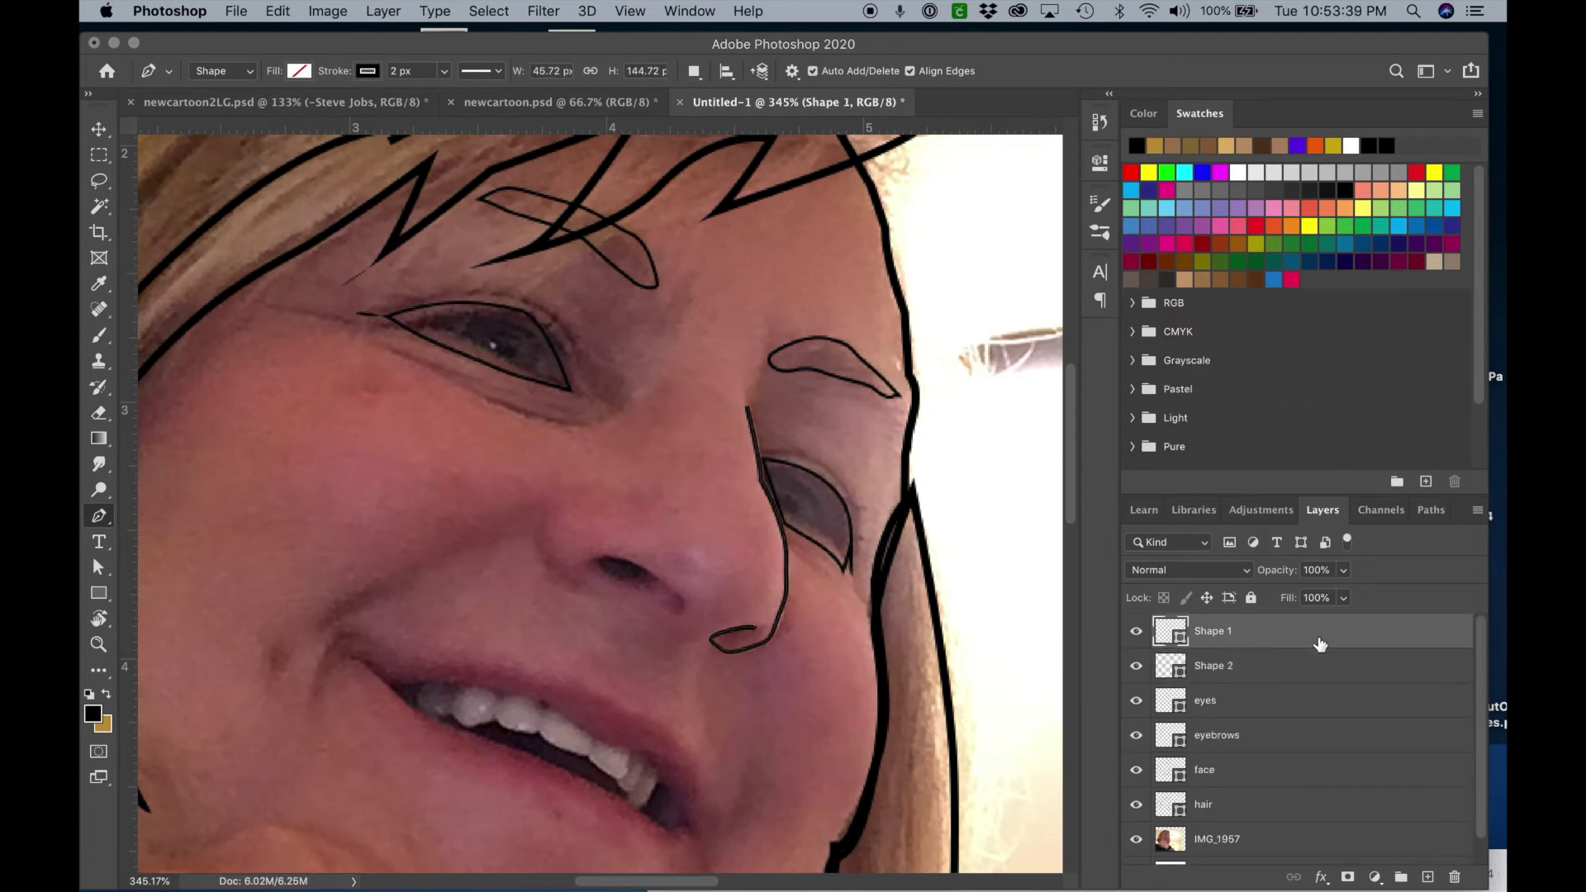
key(super+z)
Trace the dark nostril and the short curve trailing from it as a separate shape about 56 by 30 px.
click(673, 601)
drag(618, 558, 618, 591)
click(634, 583)
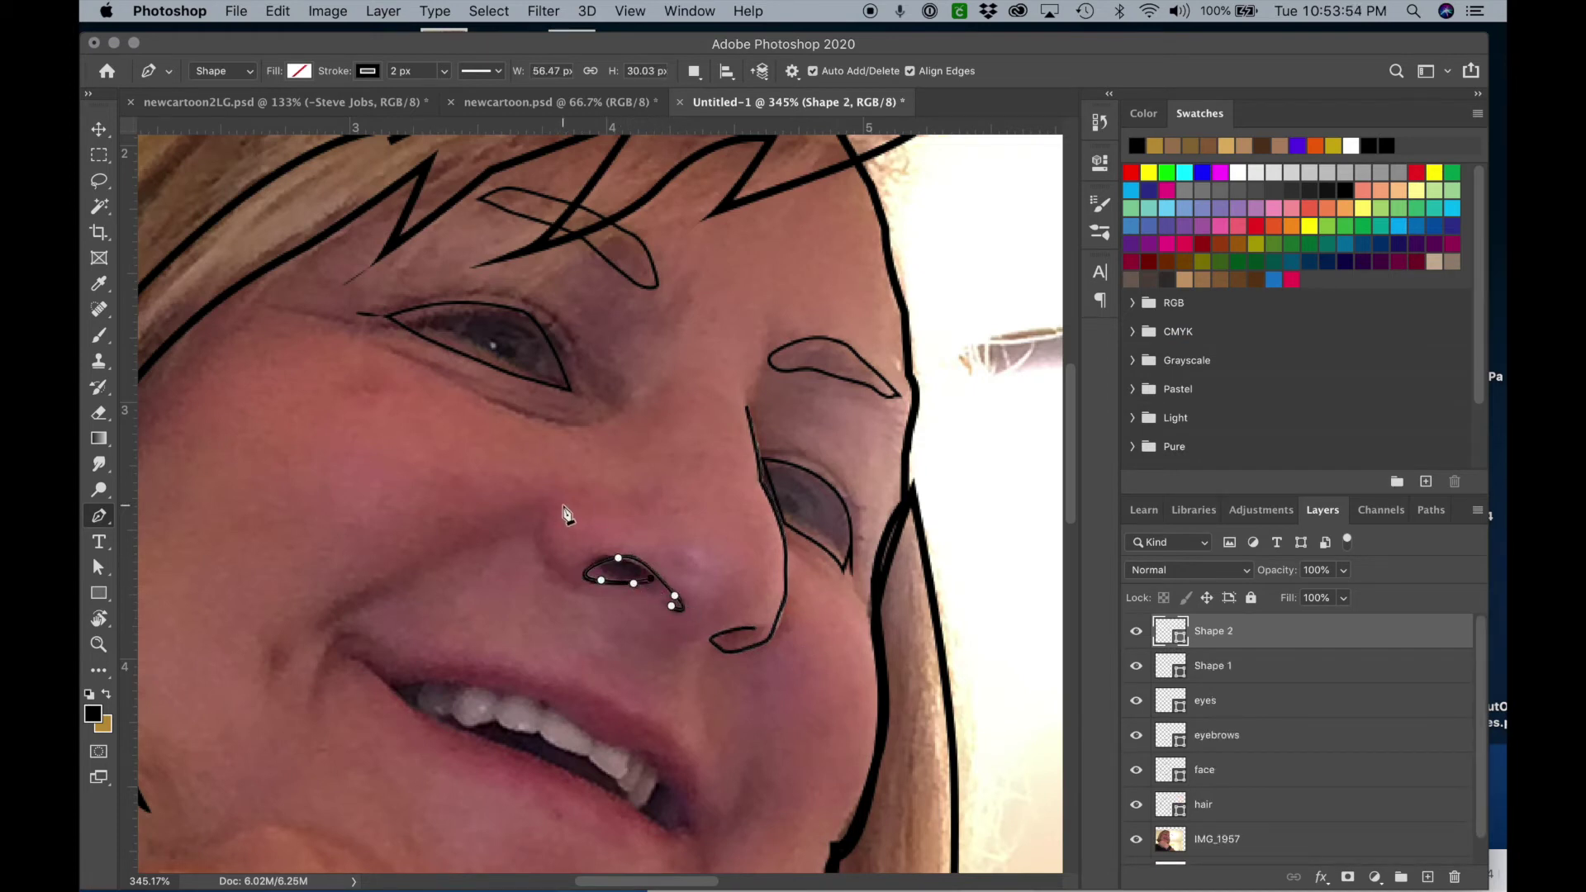
click(673, 601)
Trace the outer wing of the nose beside the nostril as a separate open shape about 15 by 27 px.
click(530, 533)
click(541, 560)
drag(555, 579, 565, 581)
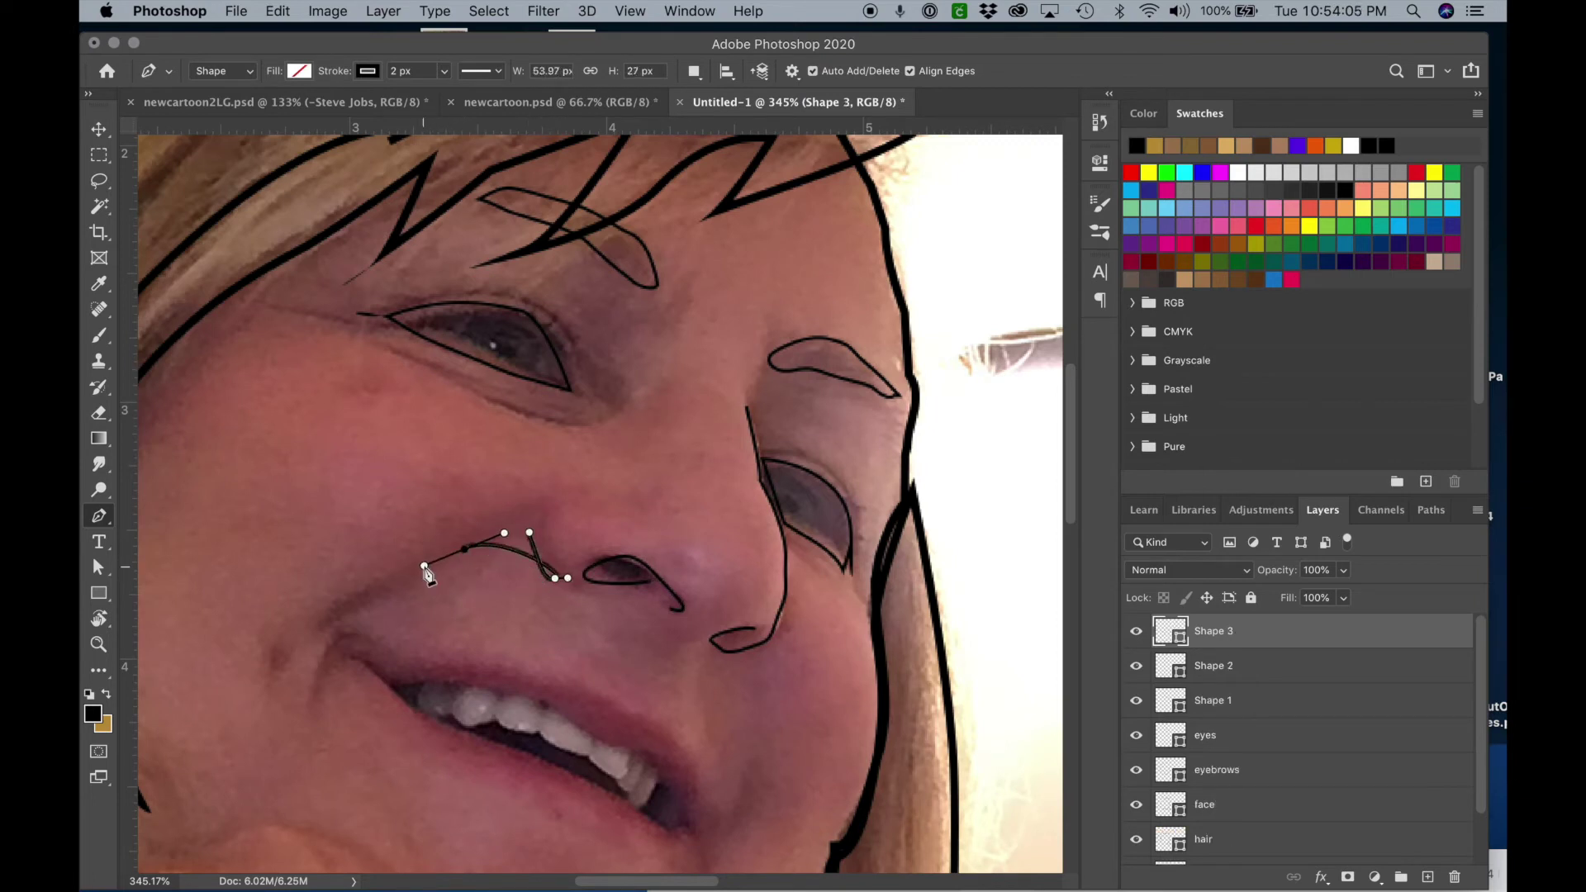
click(1321, 682)
click(1308, 645)
Trace the cheek crease above the left-hand corner of the mouth as a separate shape about 61 by 28 px.
mouse_move(443, 563)
mouse_down()
mouse_move(331, 615)
mouse_move(326, 636)
mouse_up()
click(390, 585)
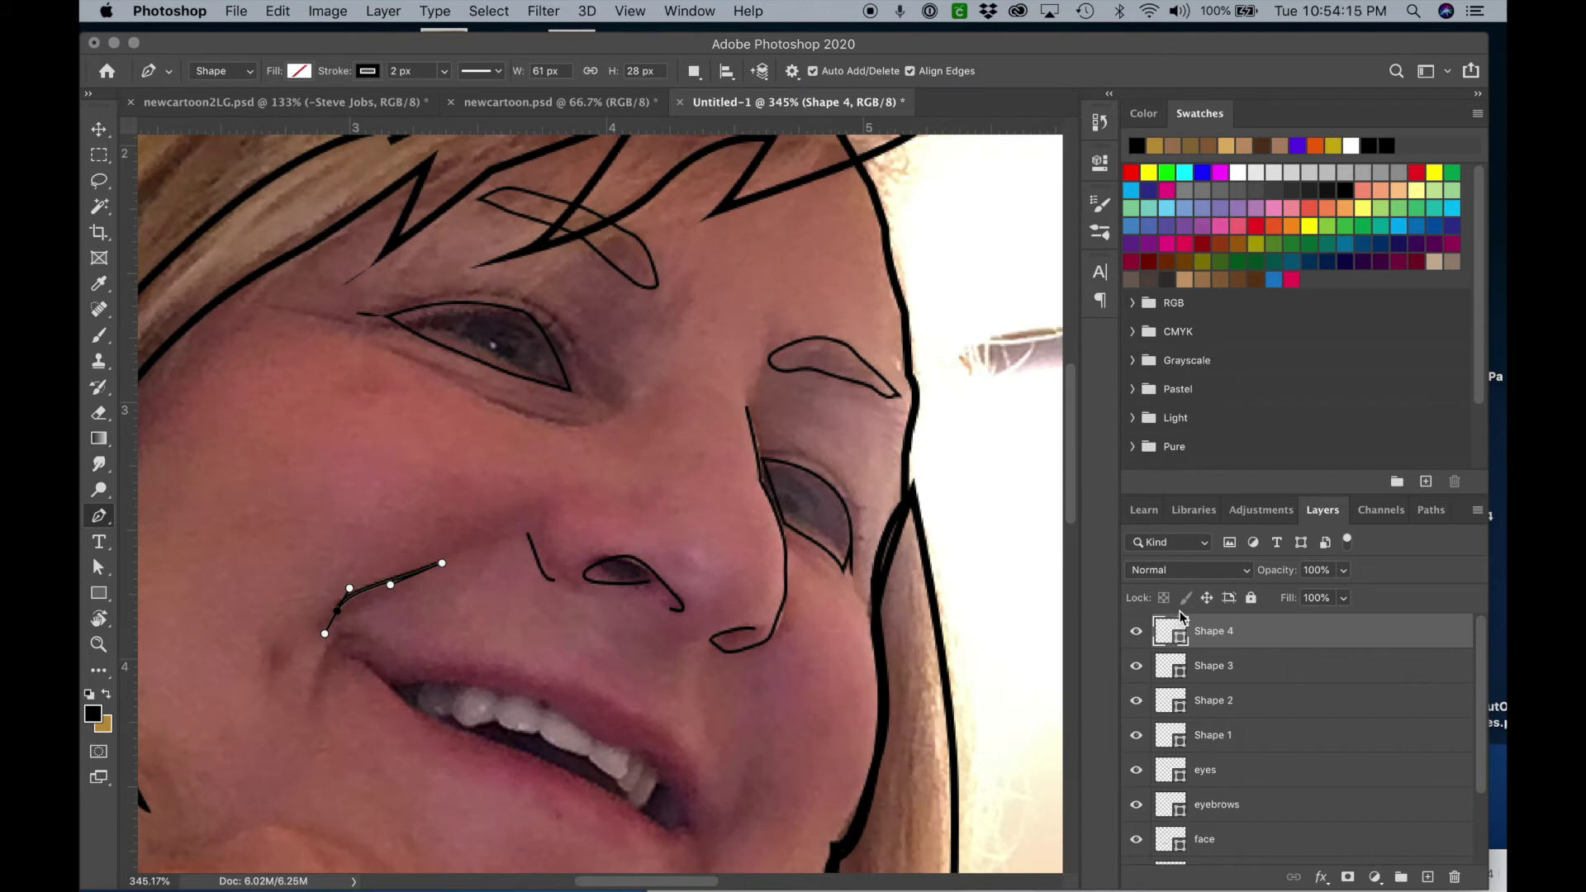
click(1328, 665)
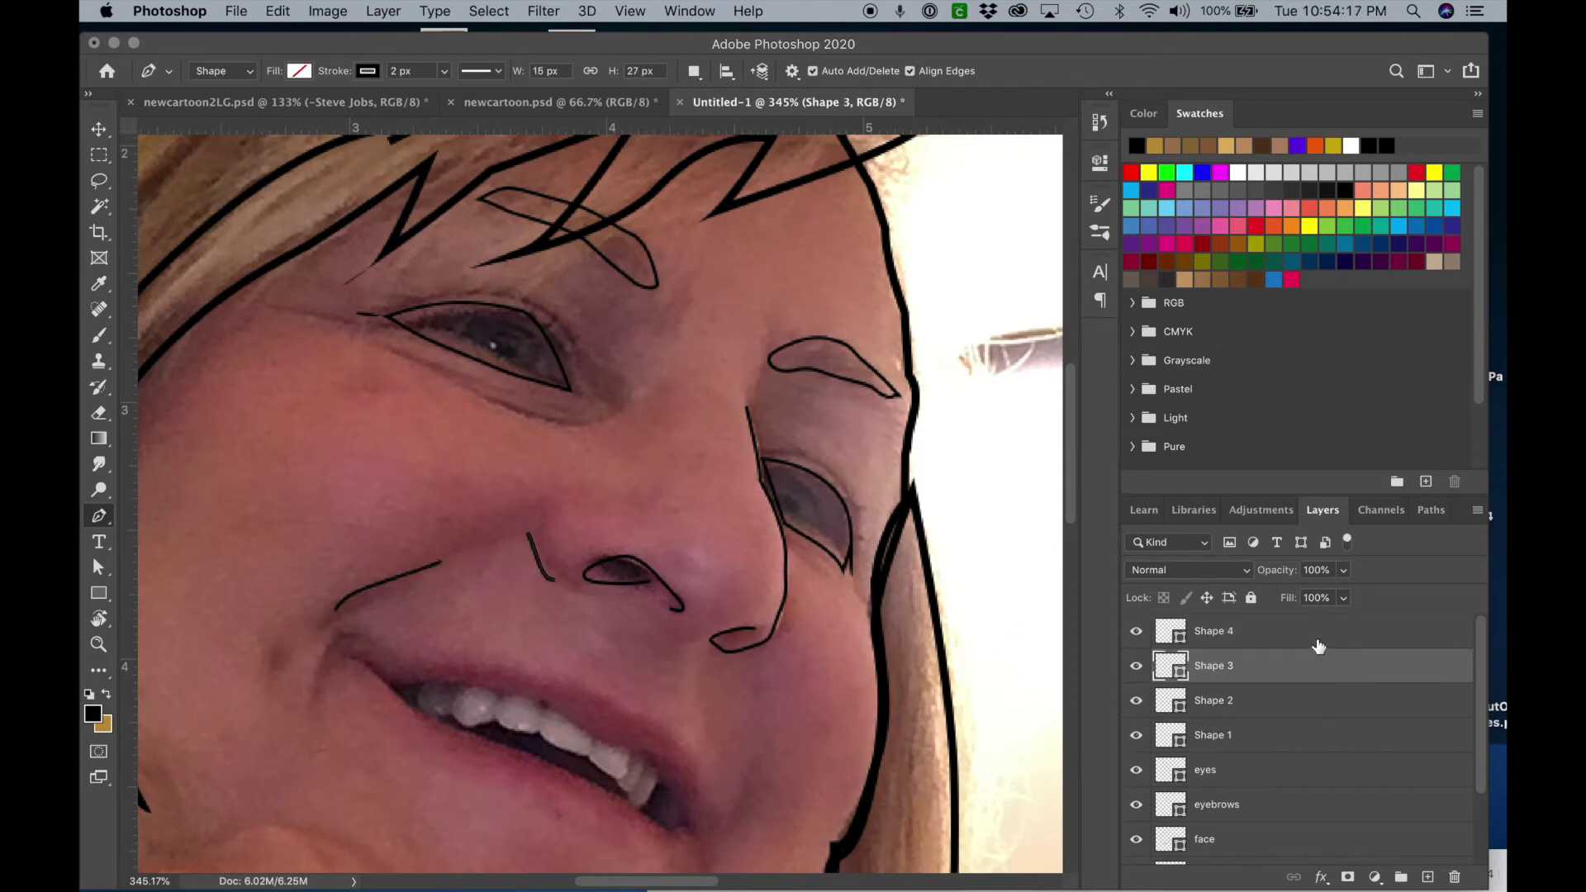
click(1318, 645)
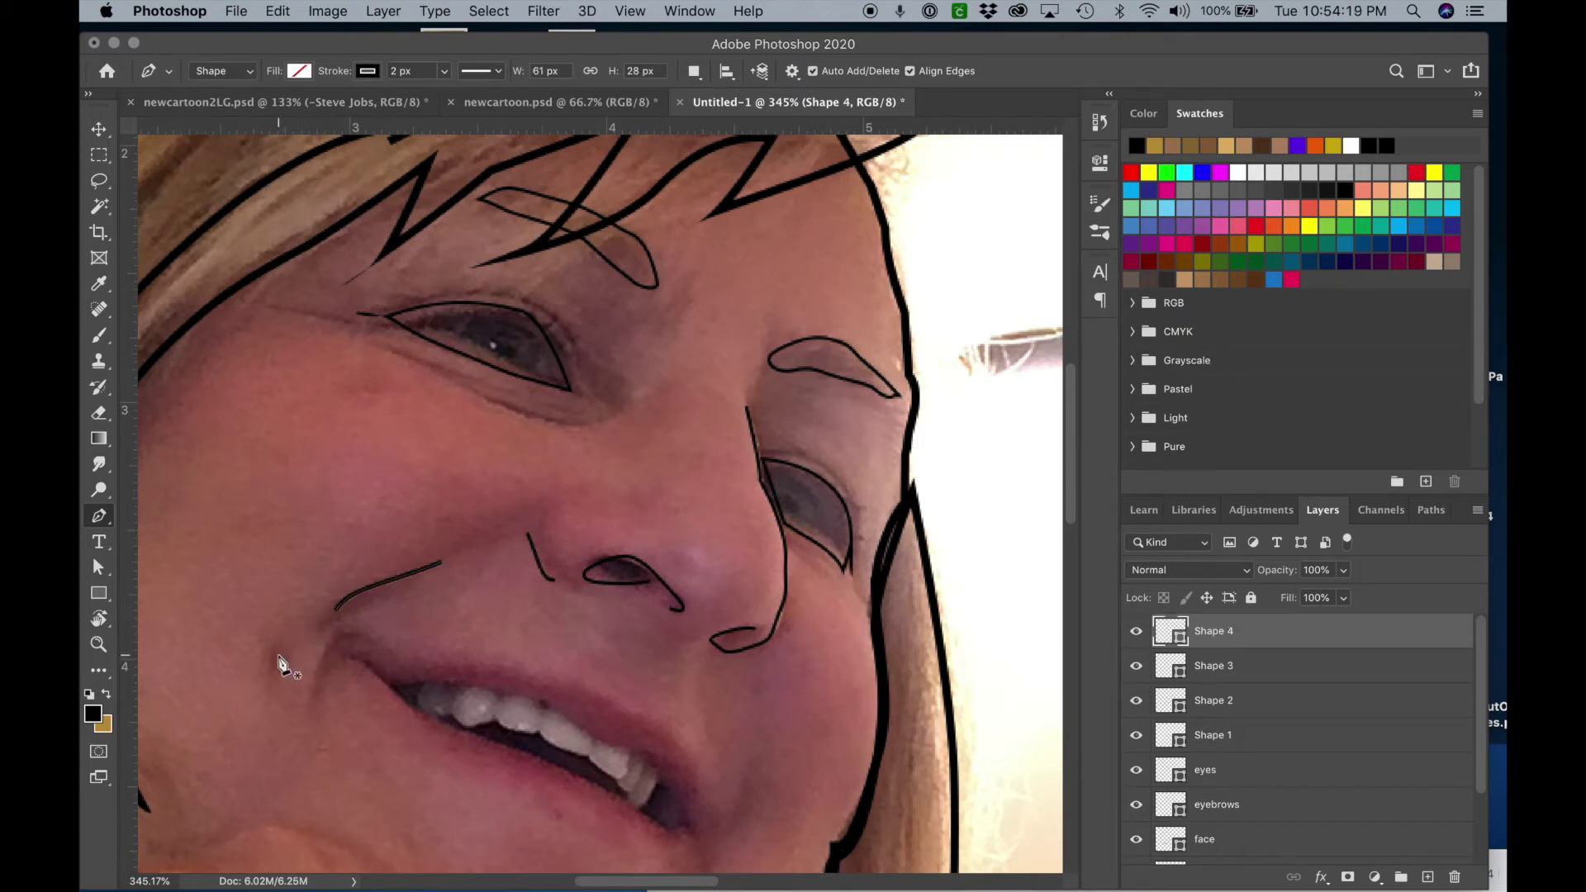
Trace the small dimple outside the left-hand mouth corner as a separate shape about 17 px tall, undoing the stray segment across the chin.
drag(277, 656, 275, 679)
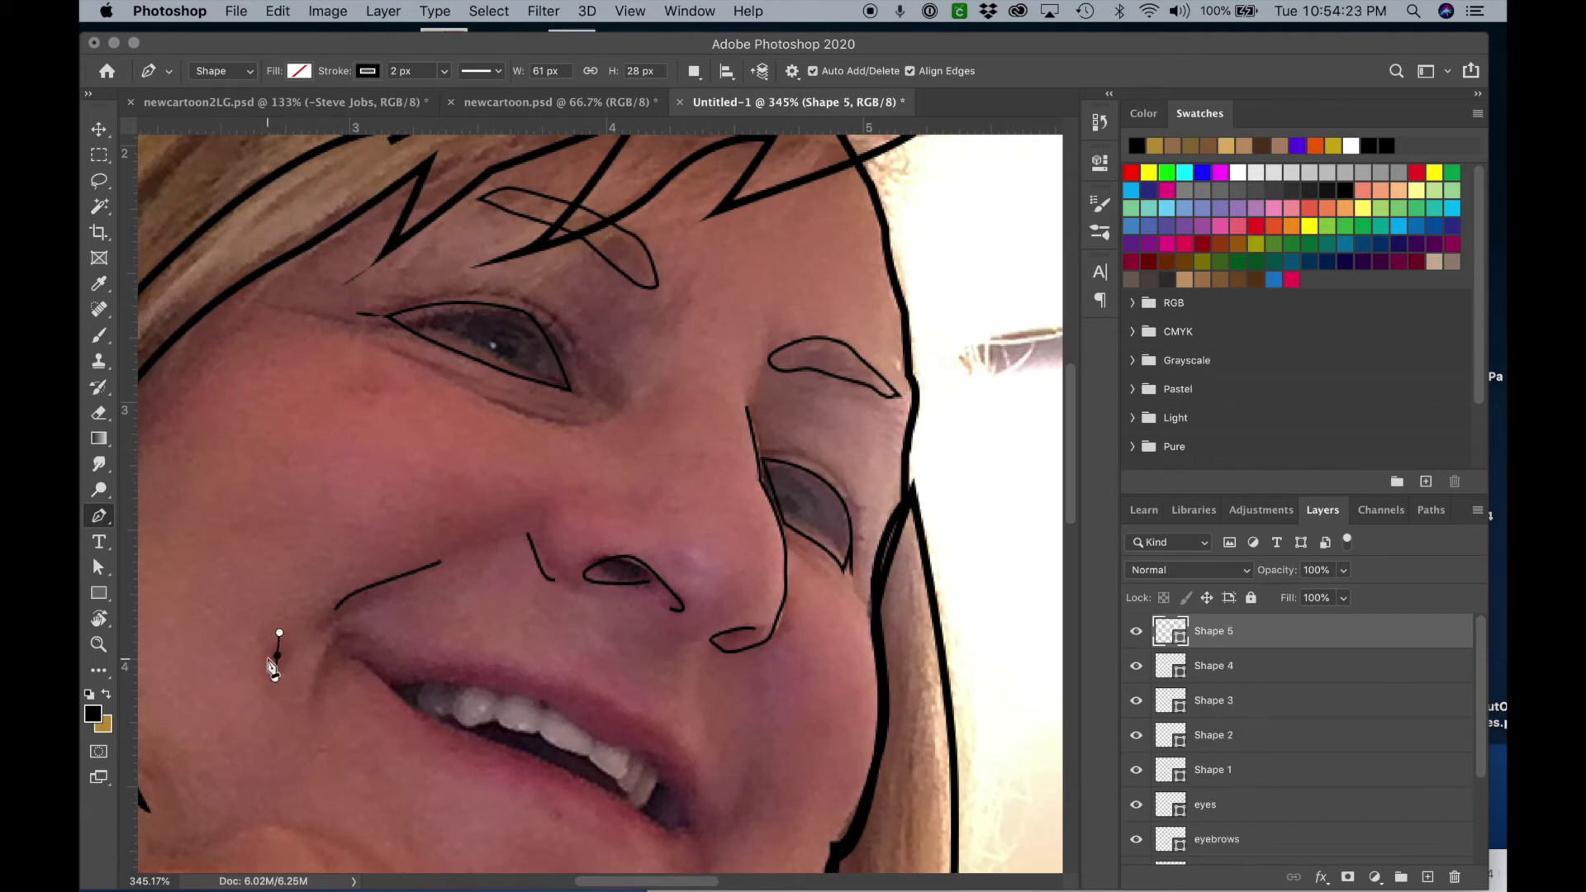
key(Return)
click(281, 647)
drag(279, 675, 289, 688)
scroll(290, 696, down, 6)
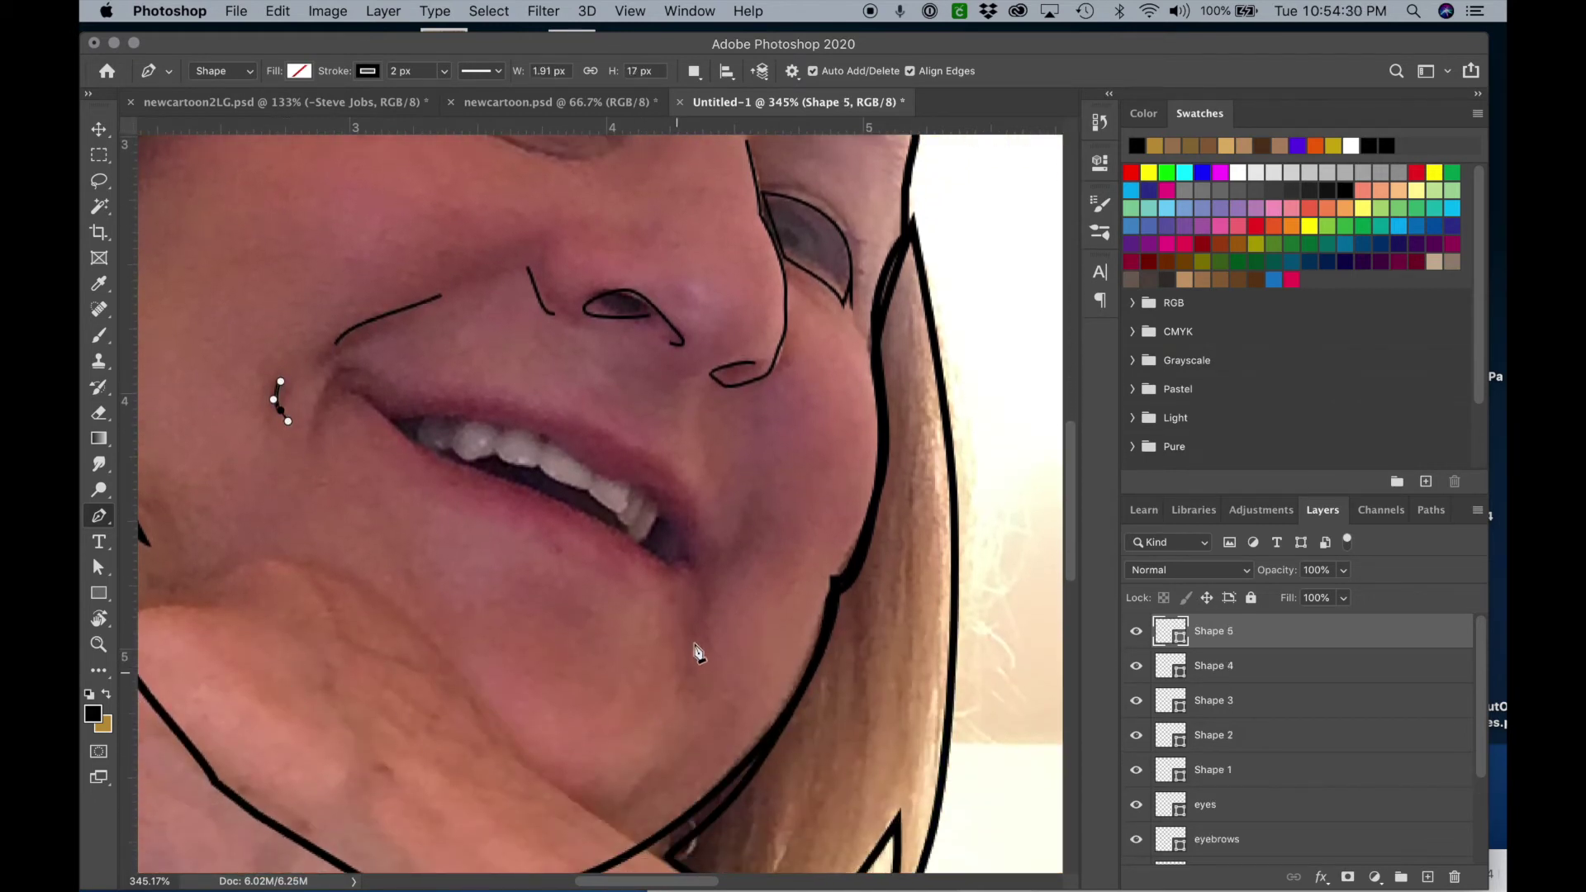
click(692, 661)
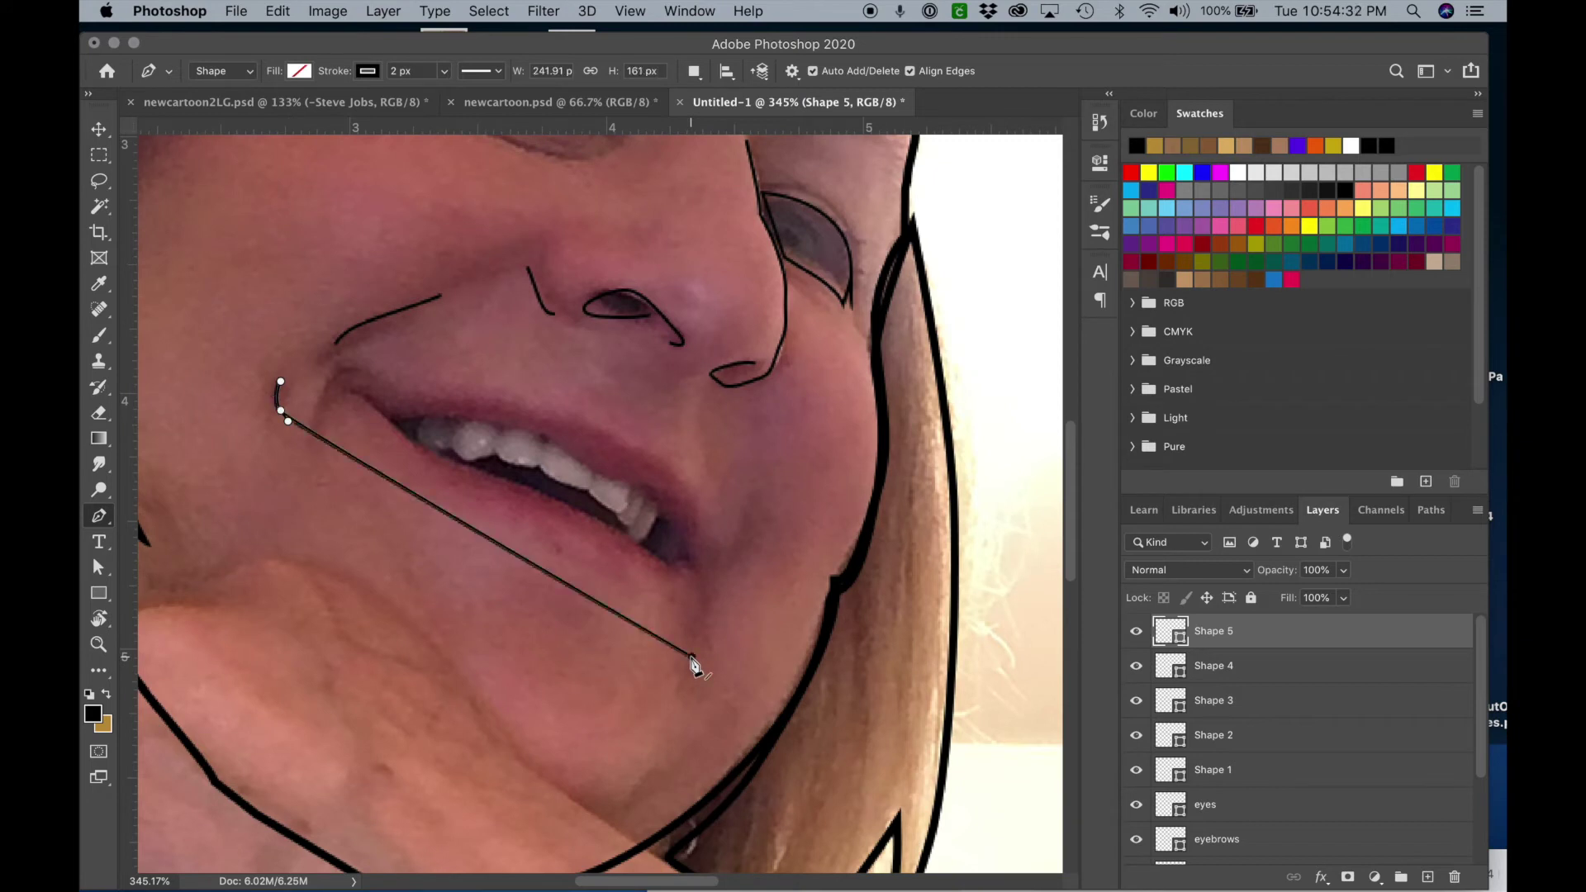
key(super+z)
click(1302, 669)
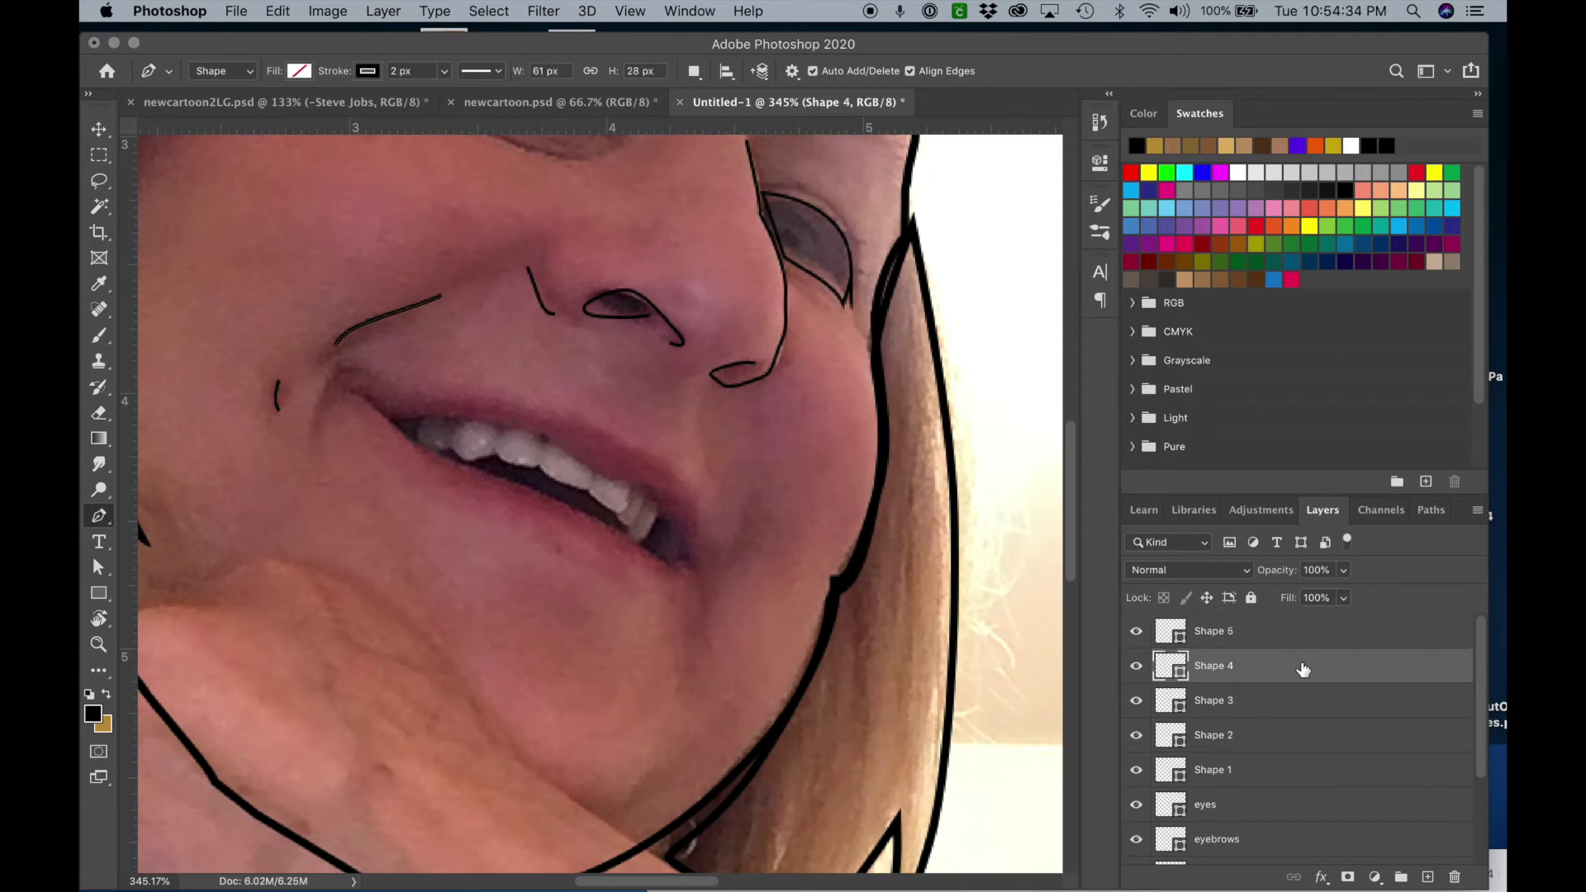
Trace the upper lip from the left-hand to the right-hand mouth corner as a separate open shape about 180 by 71 px.
click(383, 401)
drag(535, 414, 612, 444)
click(613, 444)
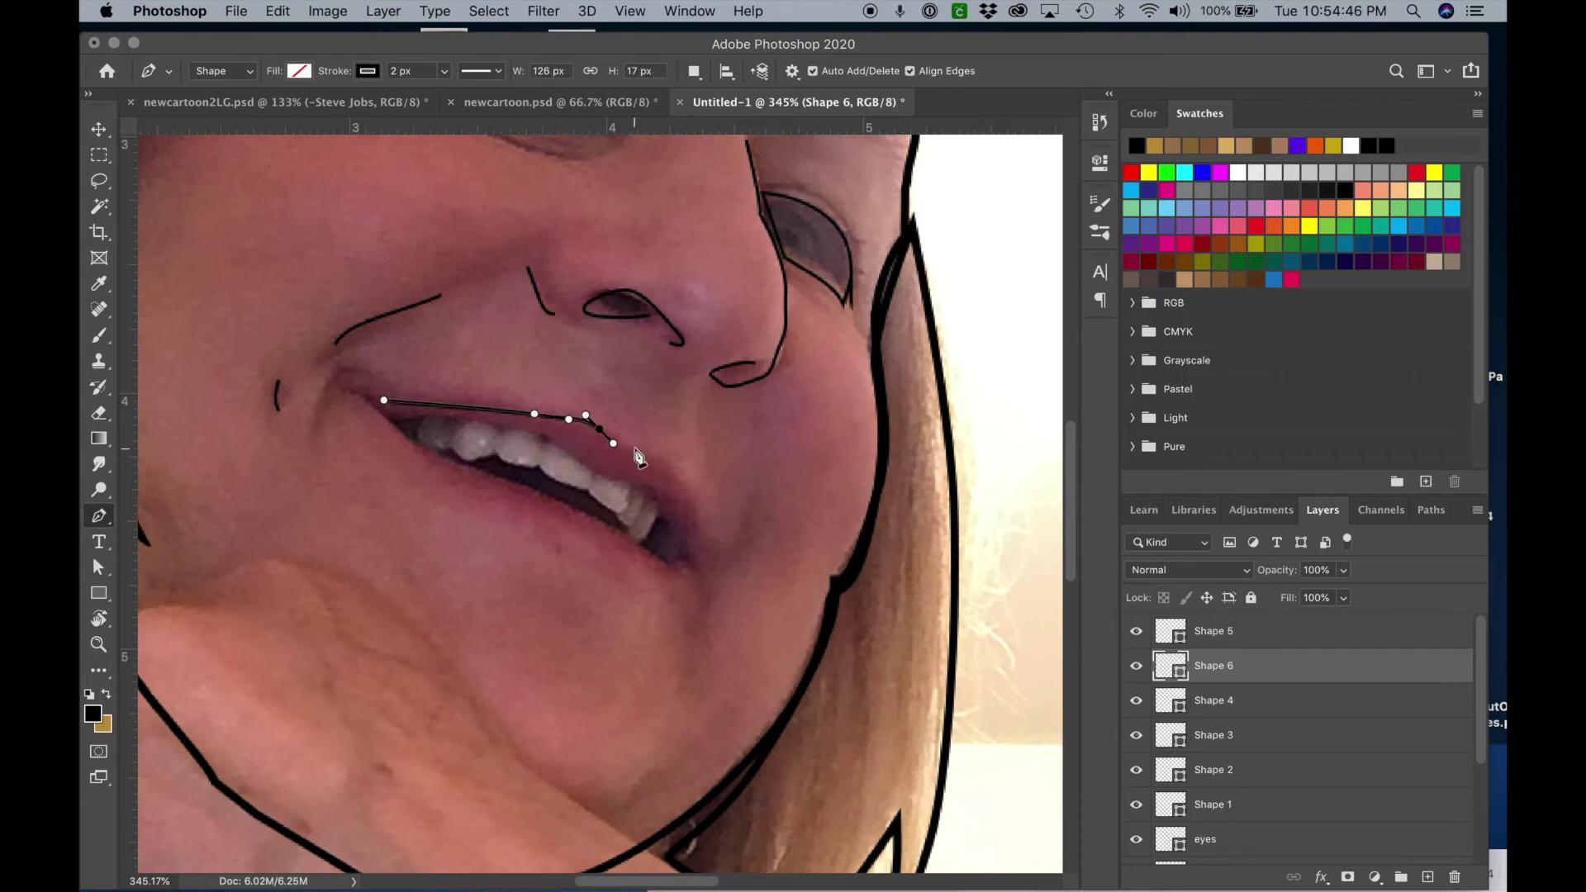
drag(641, 448, 656, 457)
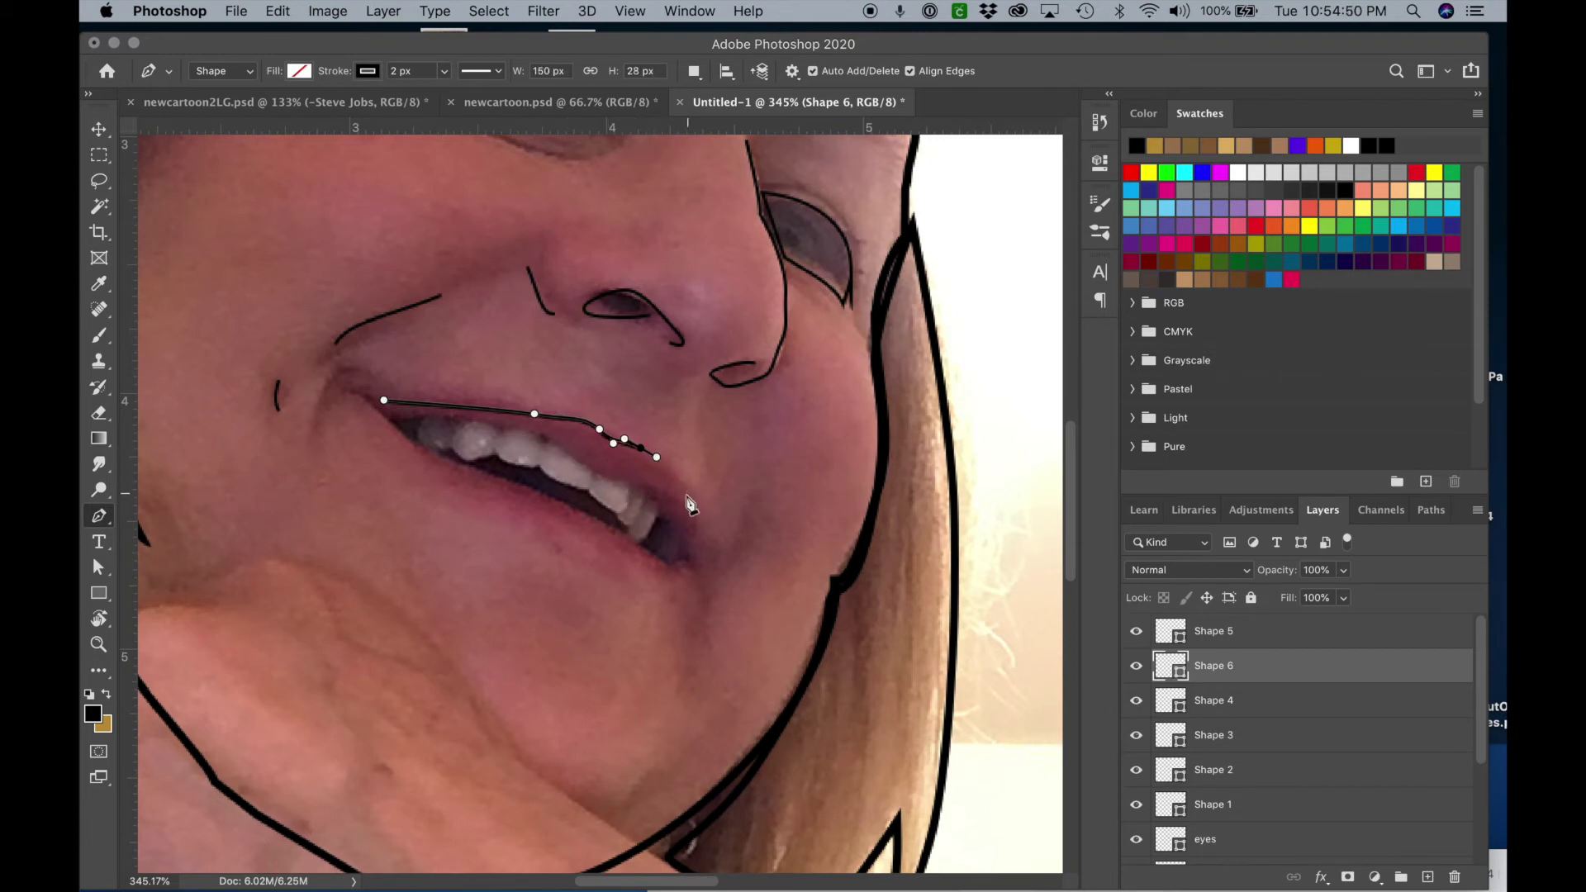
click(679, 477)
click(690, 498)
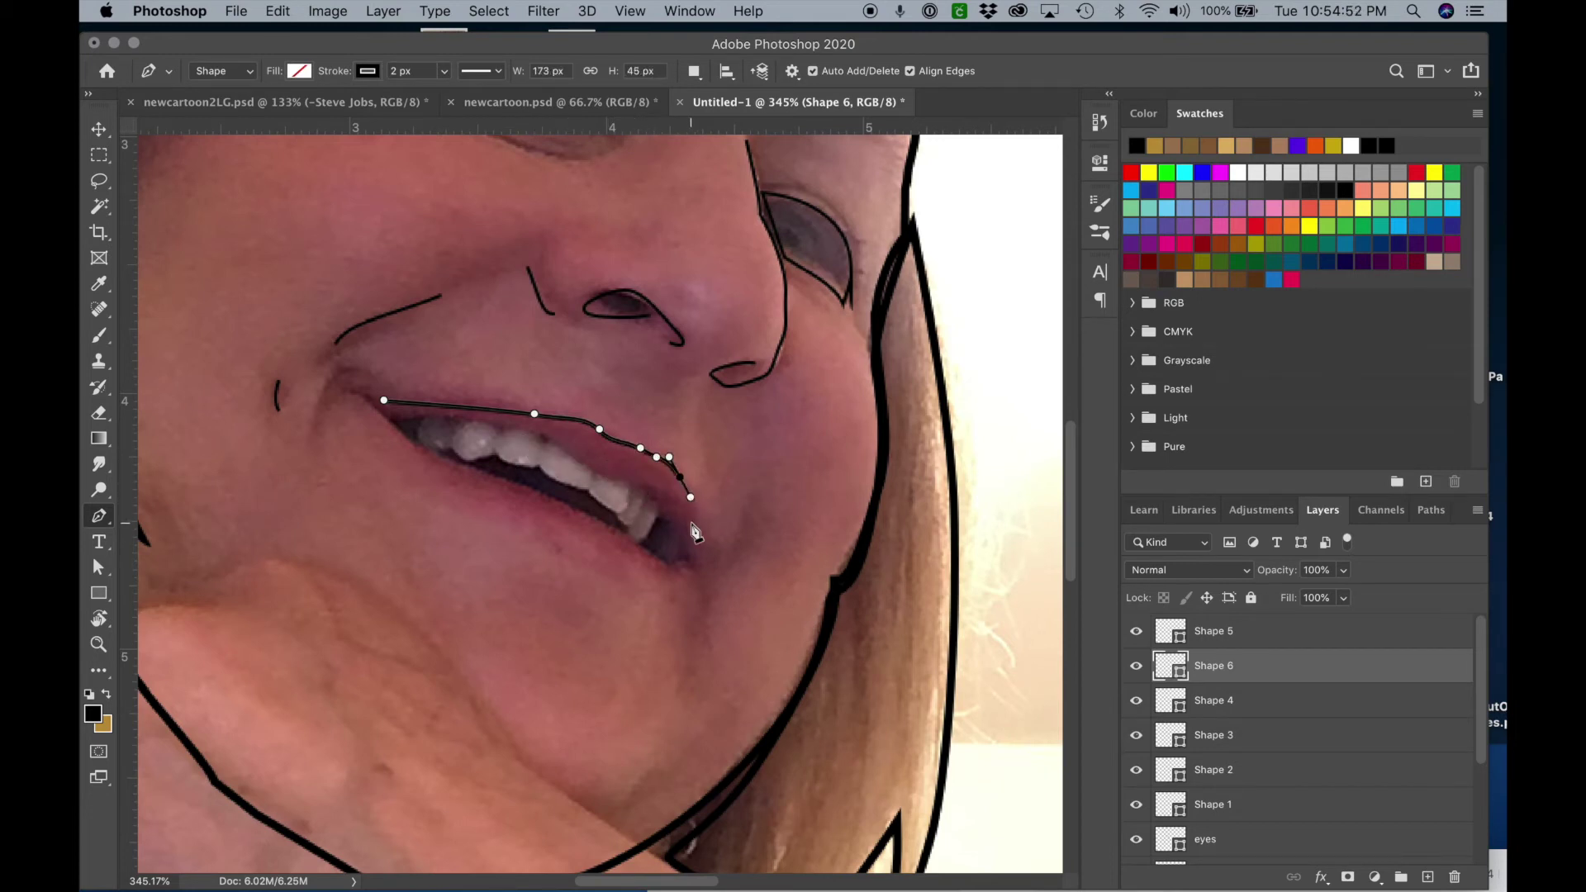
click(696, 538)
click(1285, 701)
click(1281, 667)
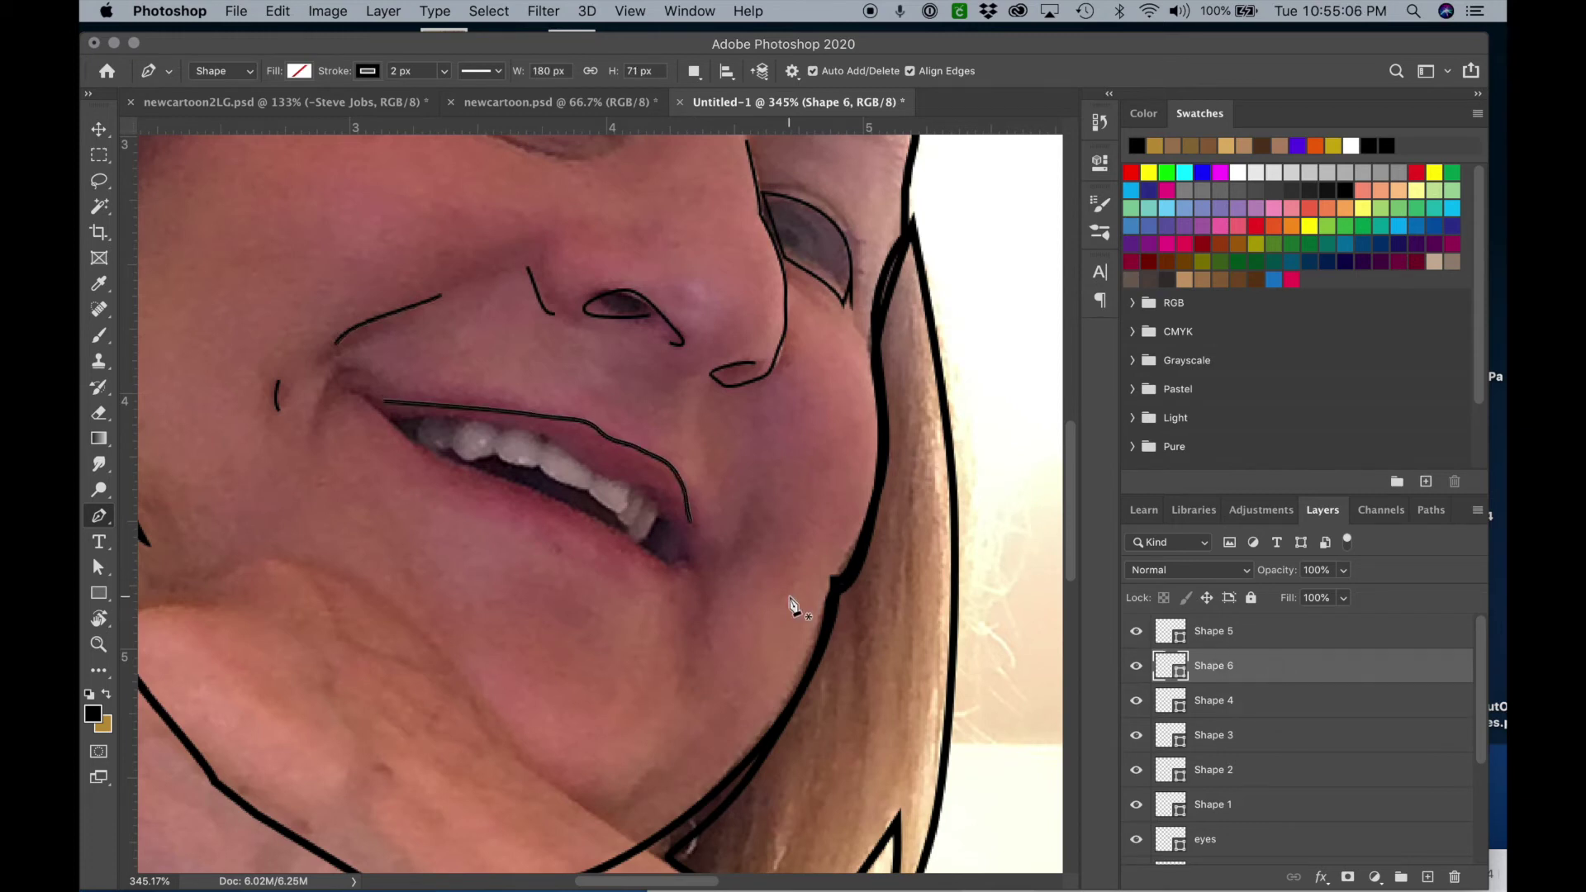
Trace the mouth's lower edge beneath the teeth and, as another shape, the crease below the right-hand corner, about 3 by 32 px.
click(674, 563)
drag(630, 540, 417, 443)
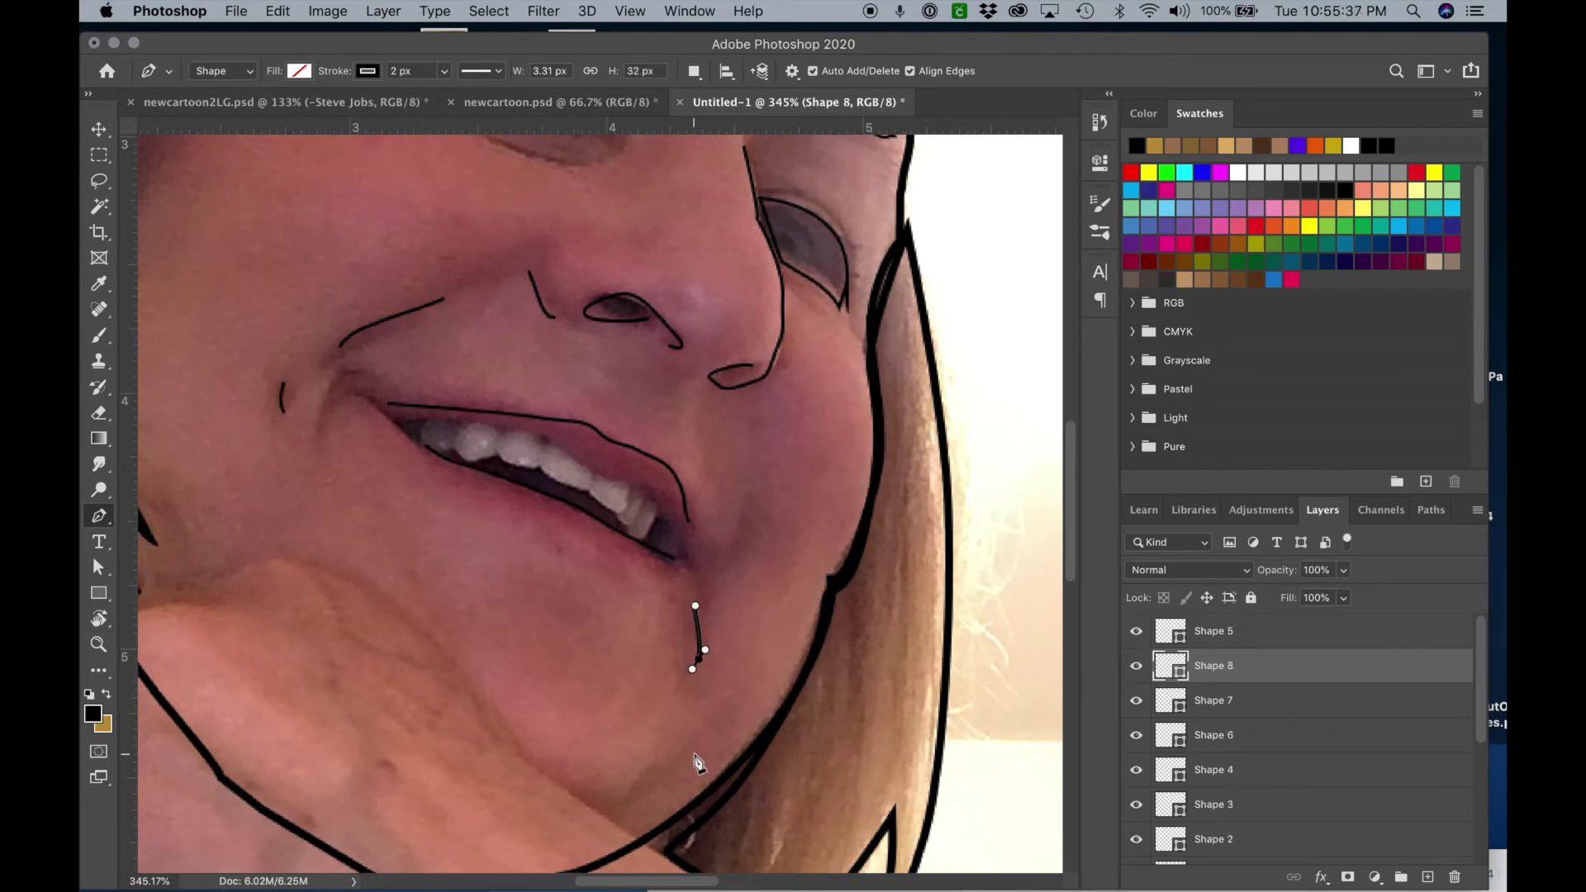
Select all the unnamed facial-detail shape layers from Shape 1 up to Shape 5.
key(super+minus)
key(super+minus)
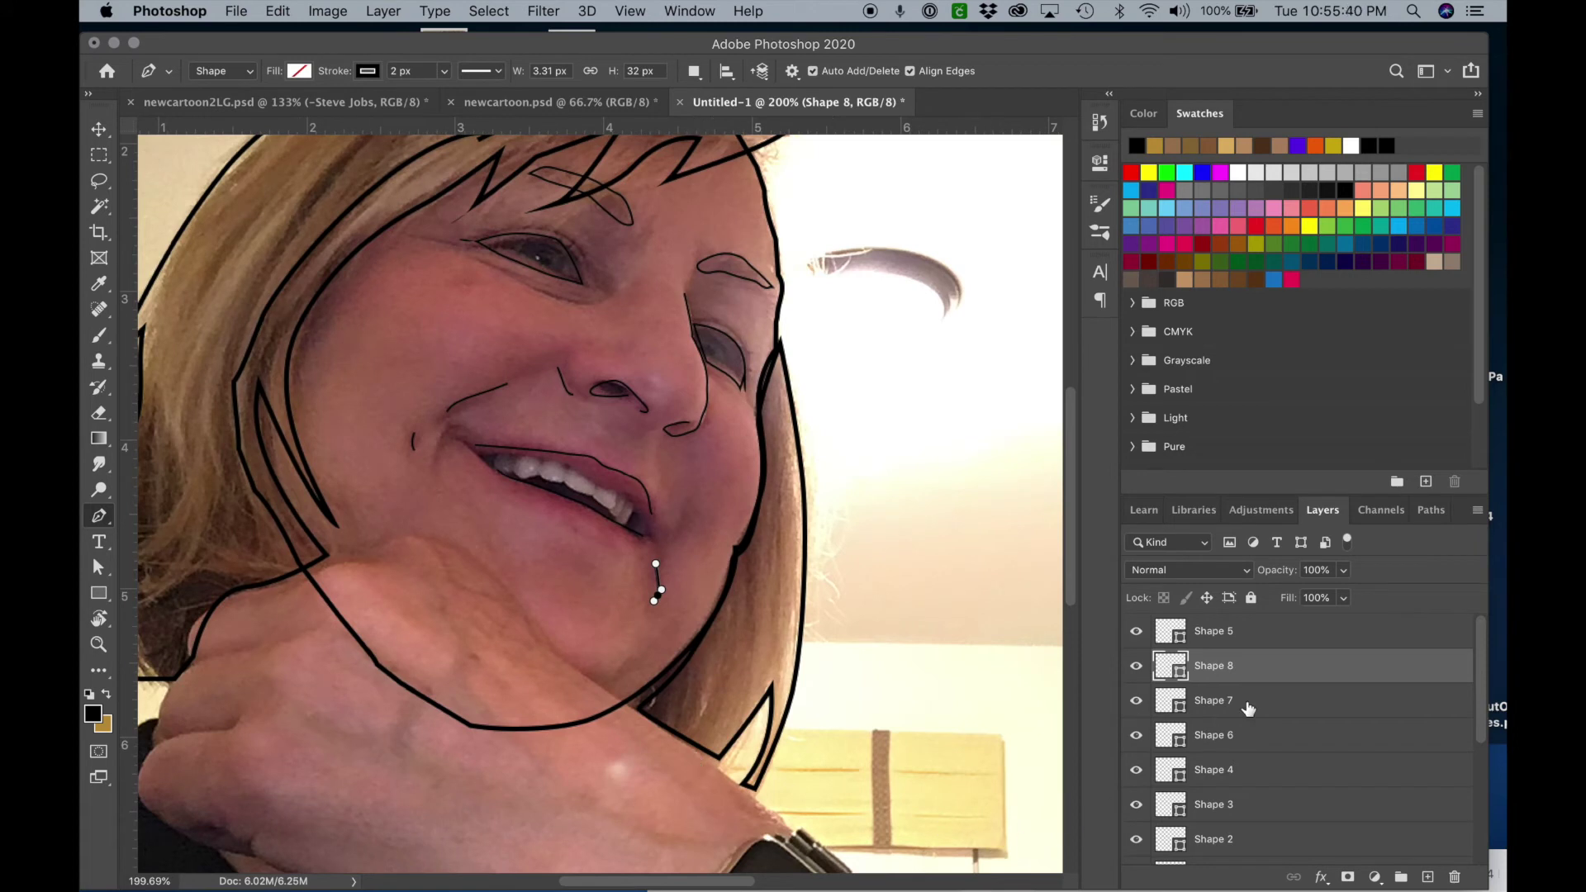
scroll(1346, 748, down, 5)
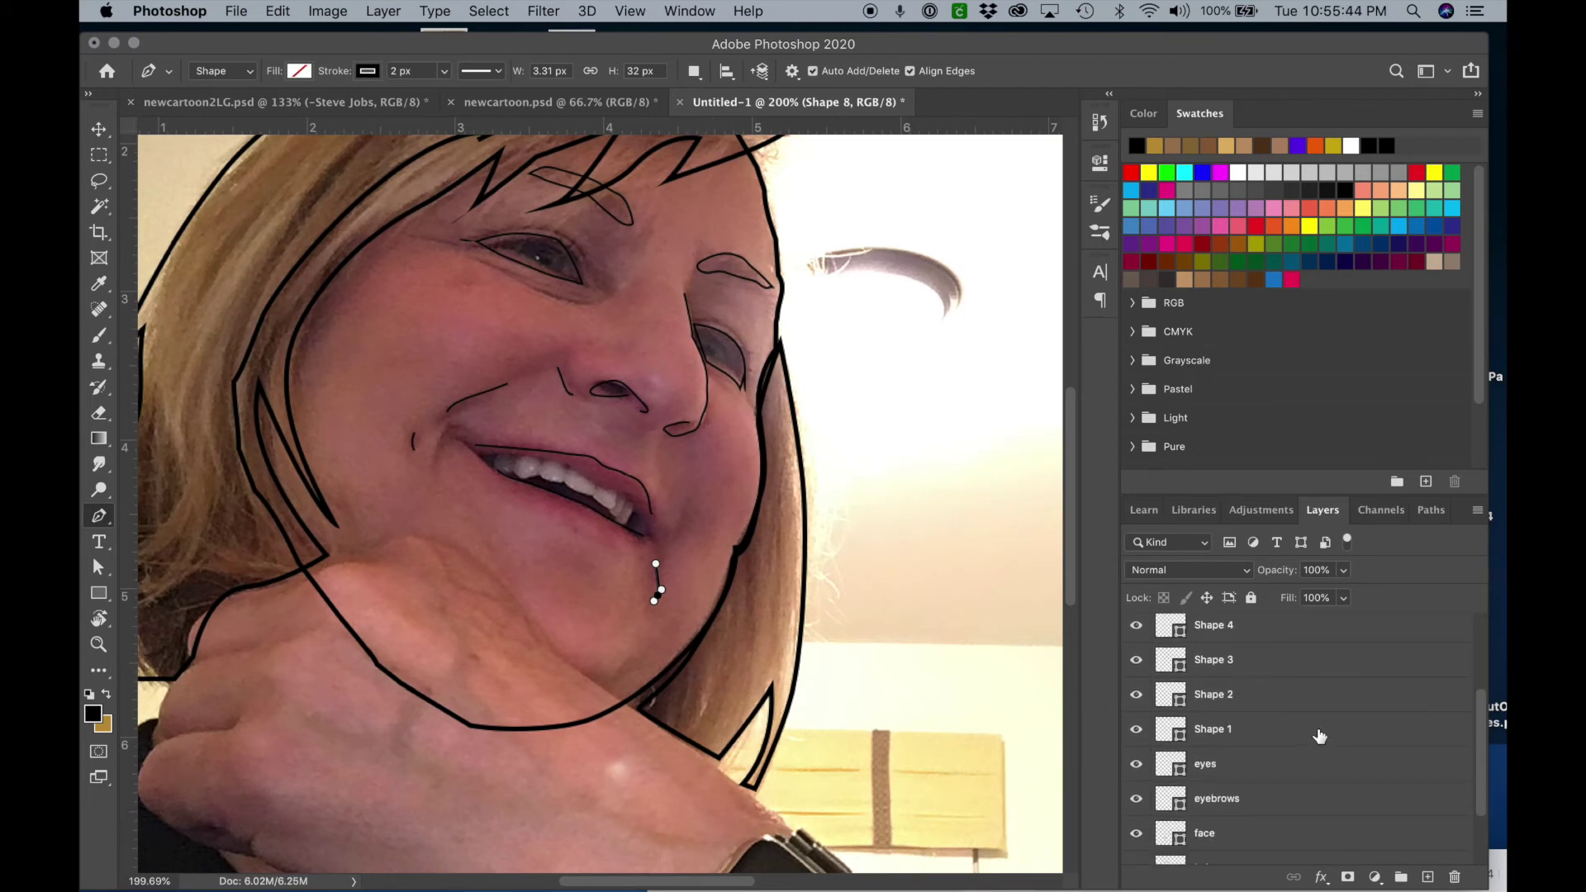
click(1319, 733)
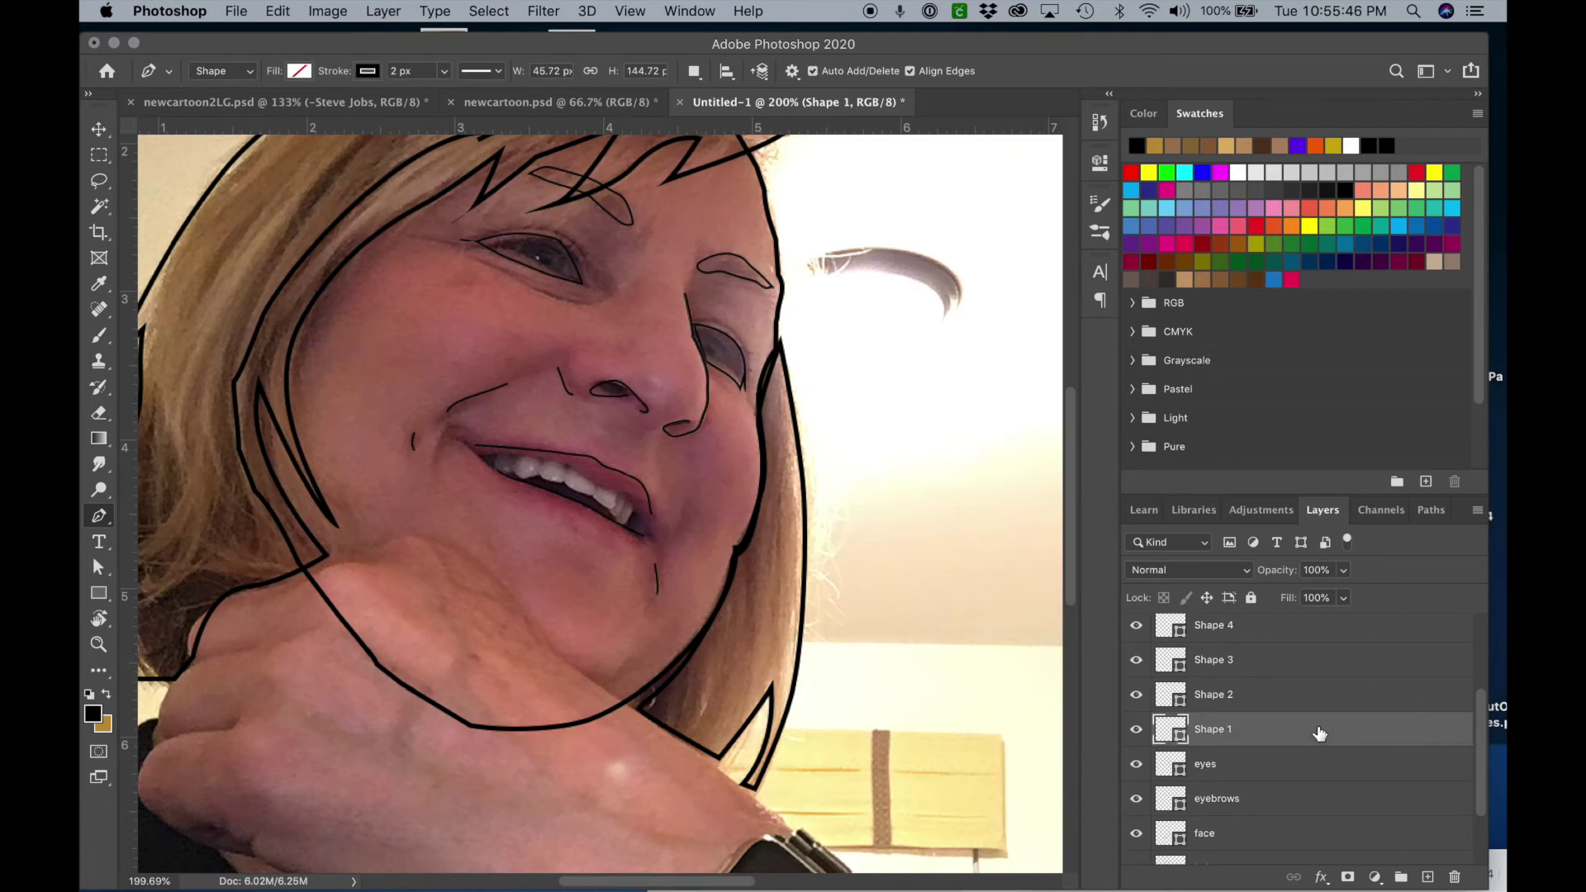
scroll(1314, 710, up, 4)
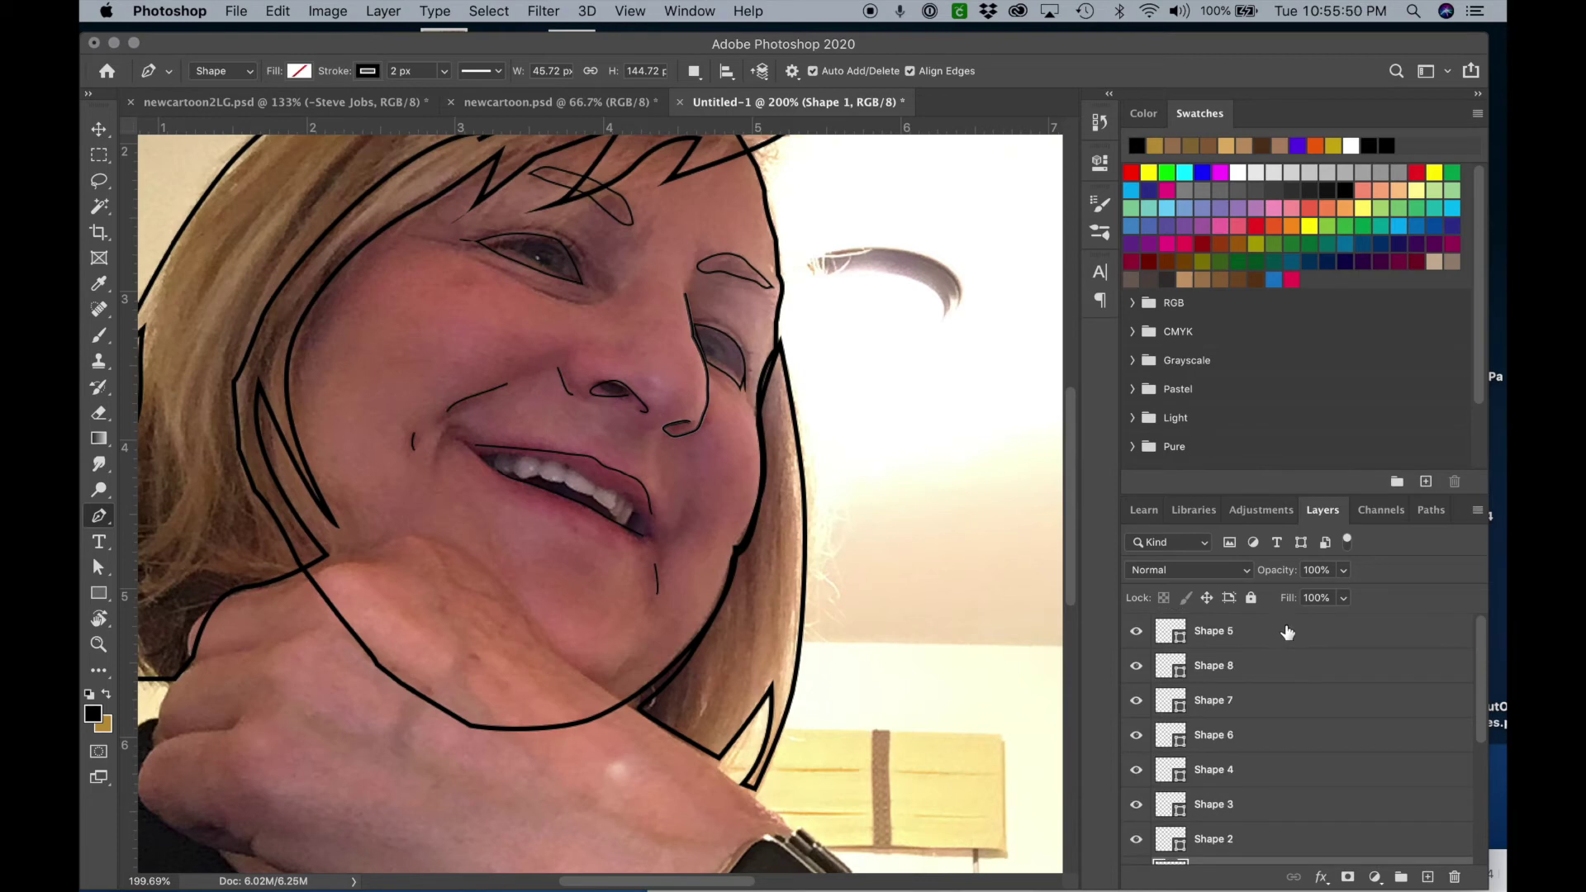
shift+click(1287, 632)
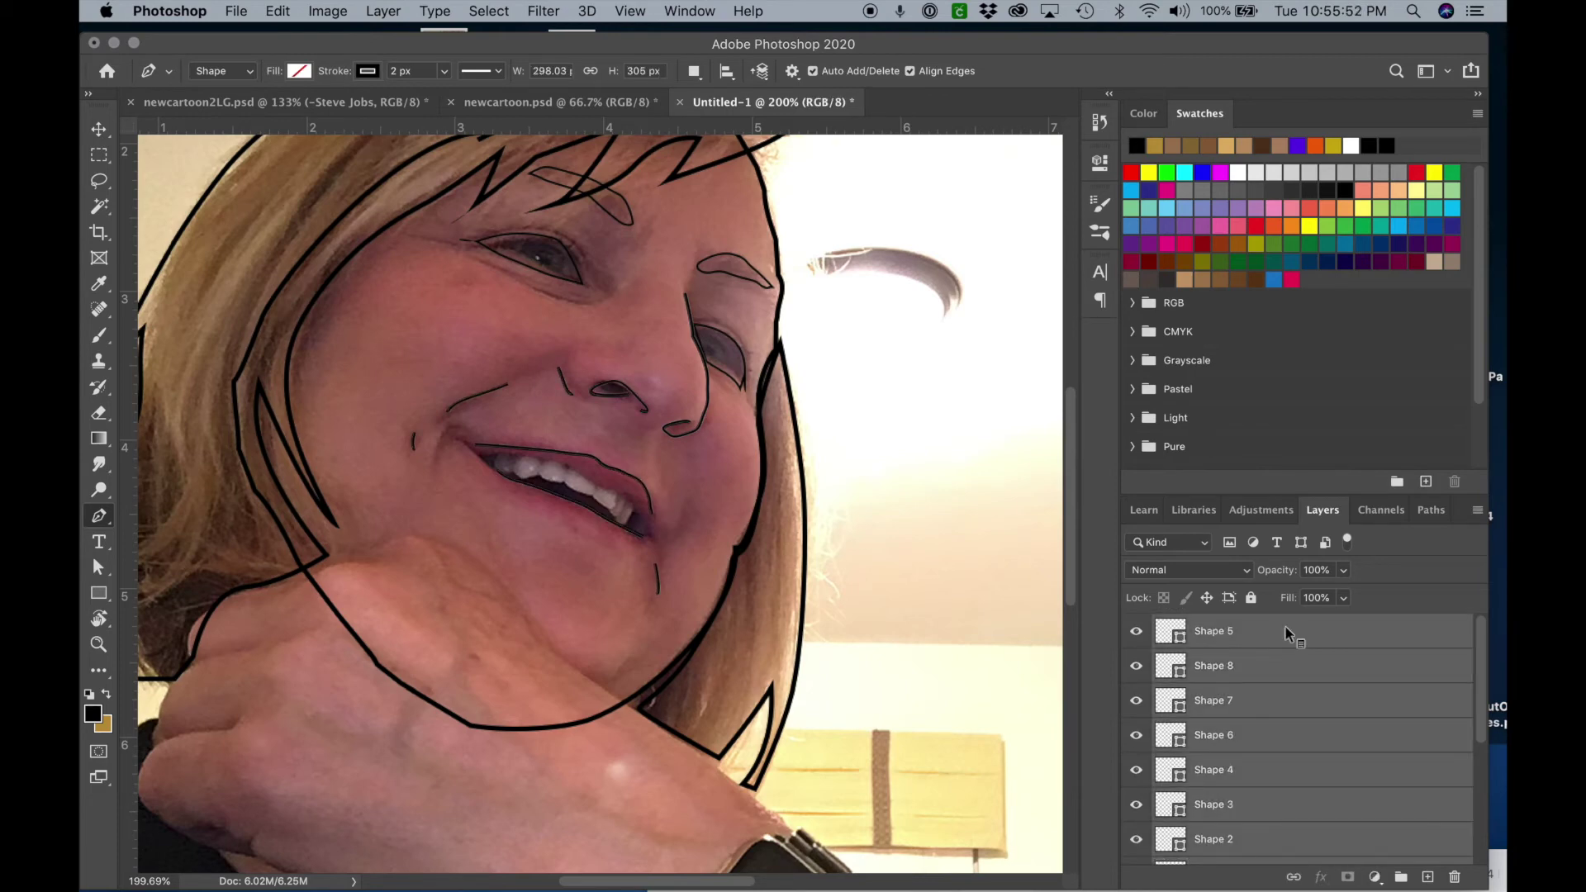
Try merging the selected facial-detail shapes into a single shape layer, and undo the merge.
right_click(1285, 630)
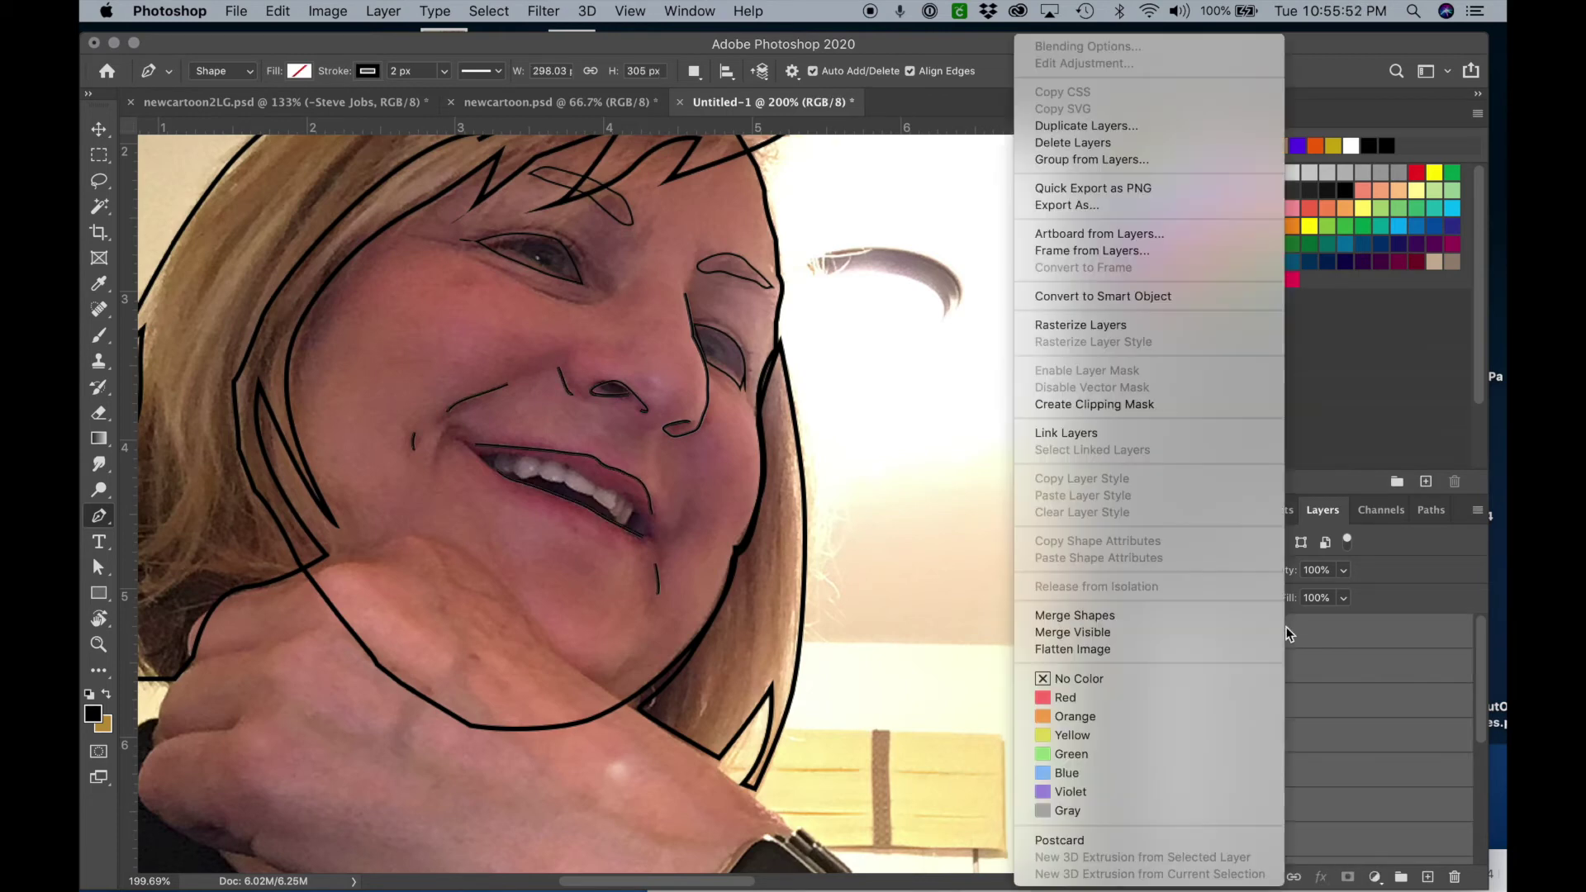
click(1177, 616)
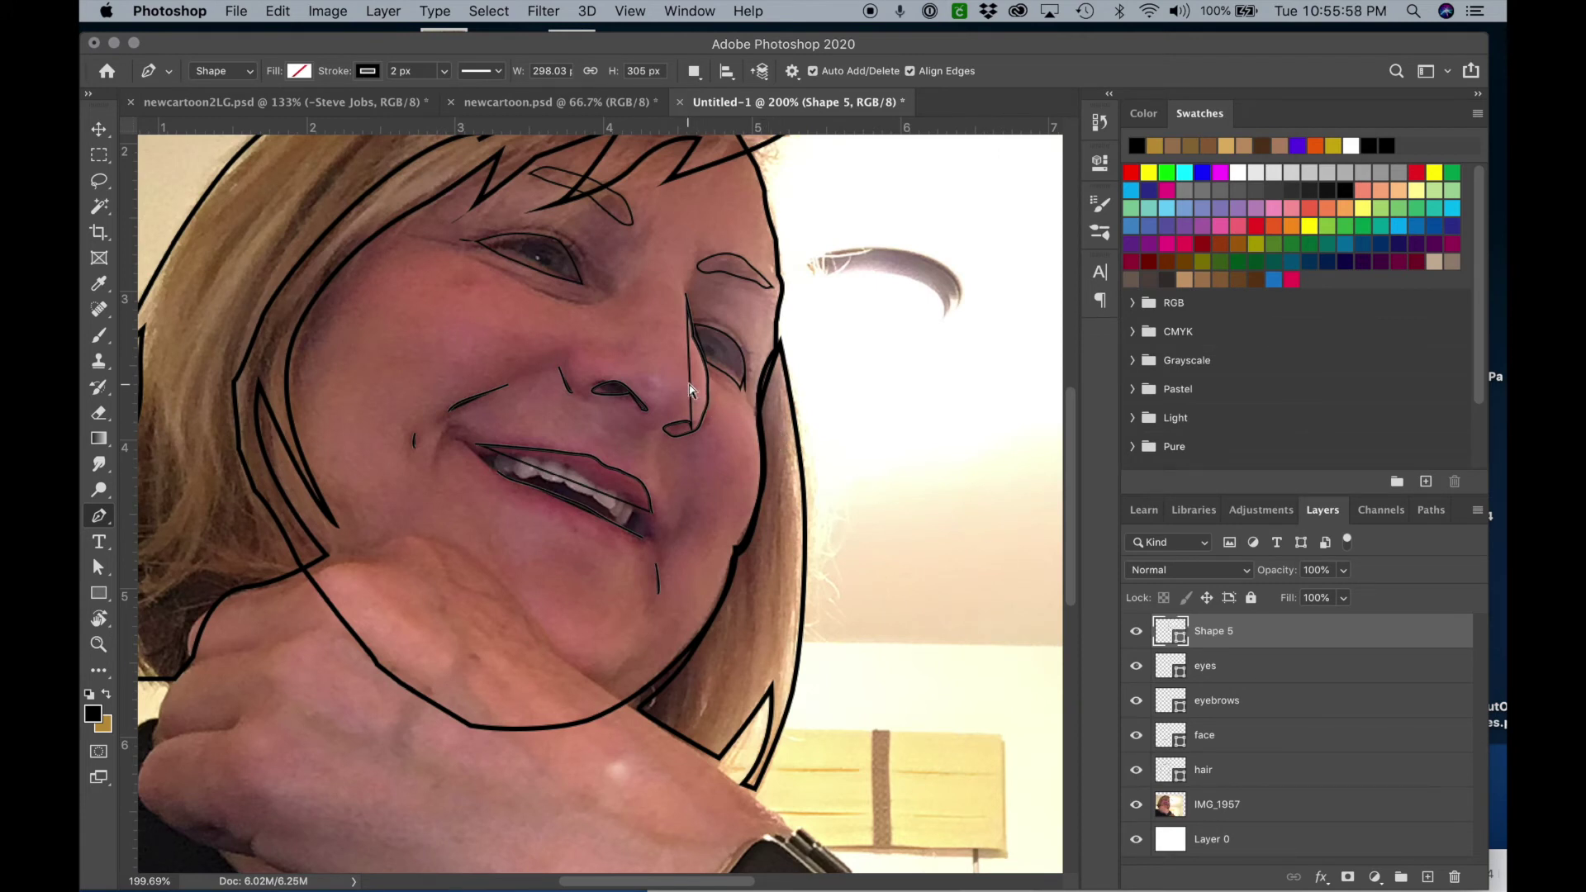
key(super+z)
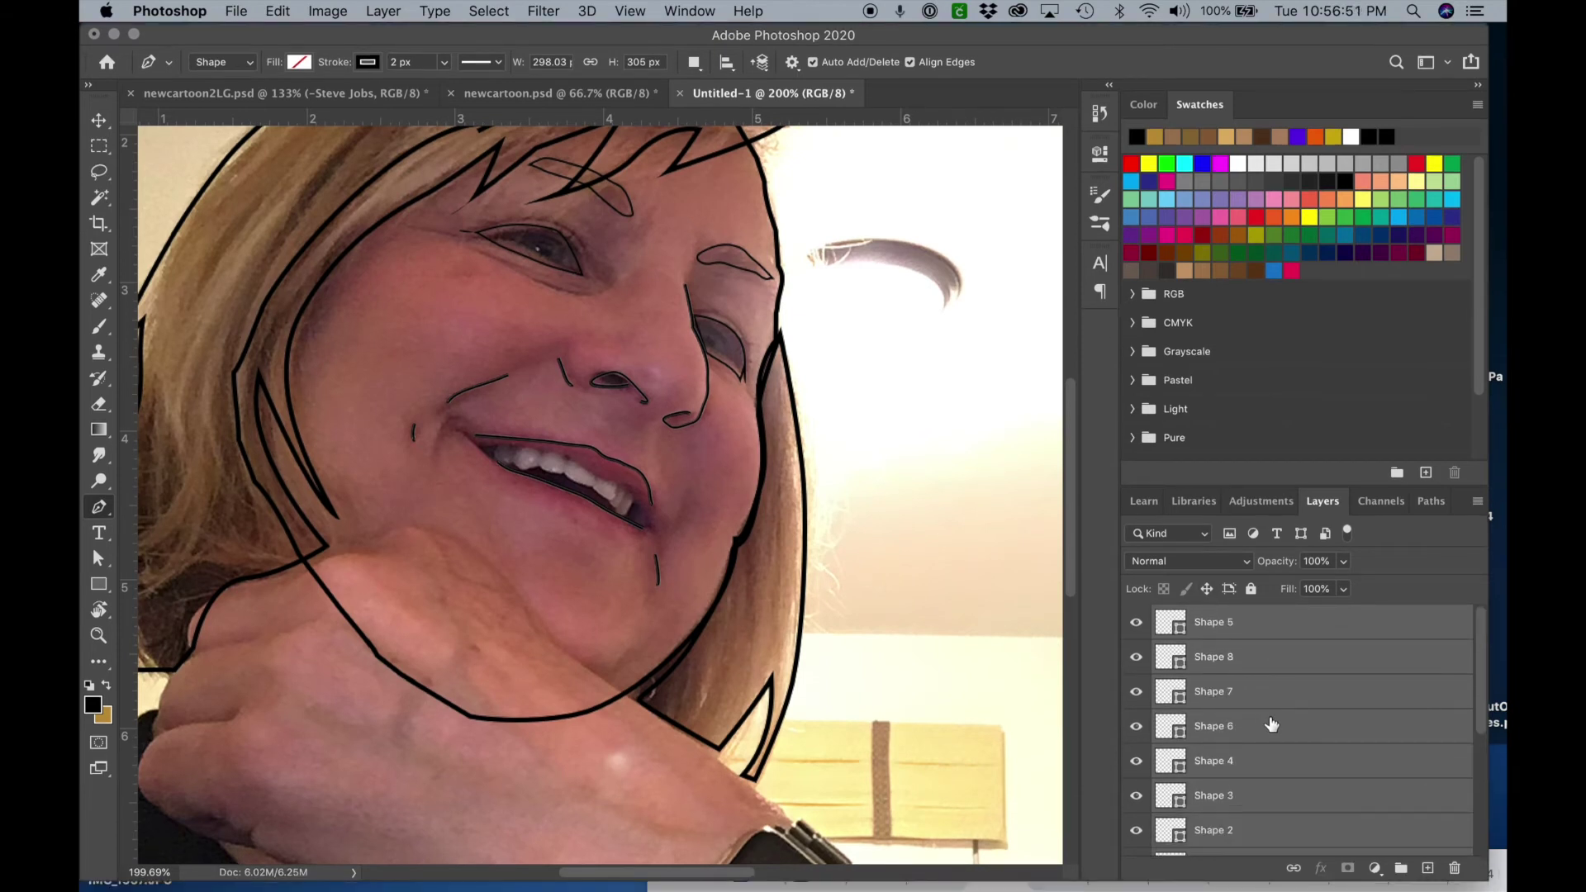
Group the selected facial-detail shape layers and rename the group facedetails.
scroll(1271, 725, down, 2)
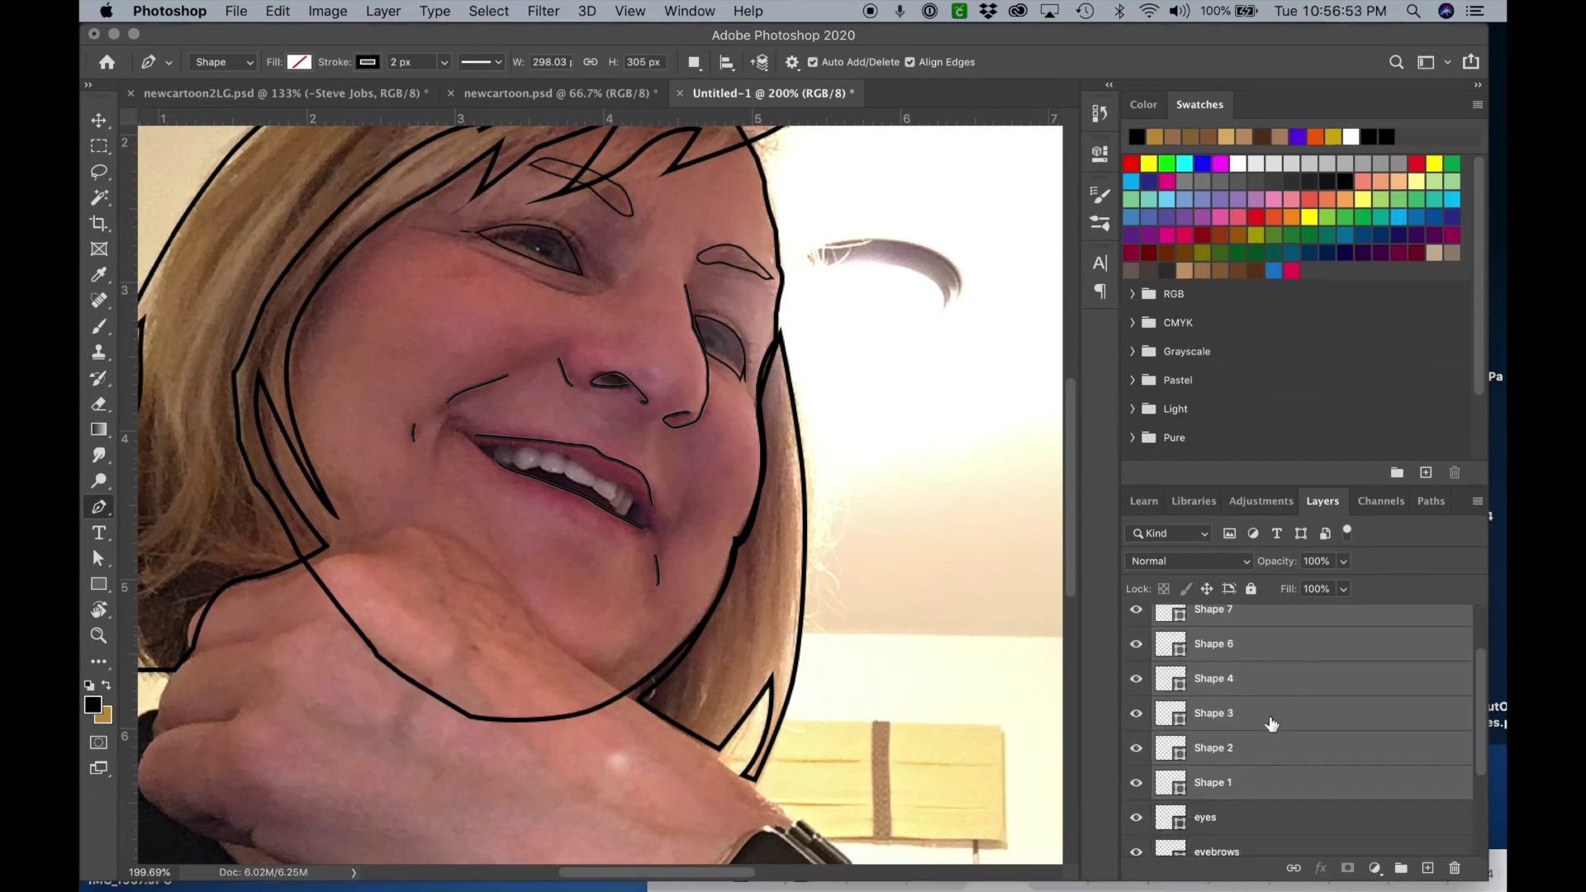
scroll(1271, 724, down, 2)
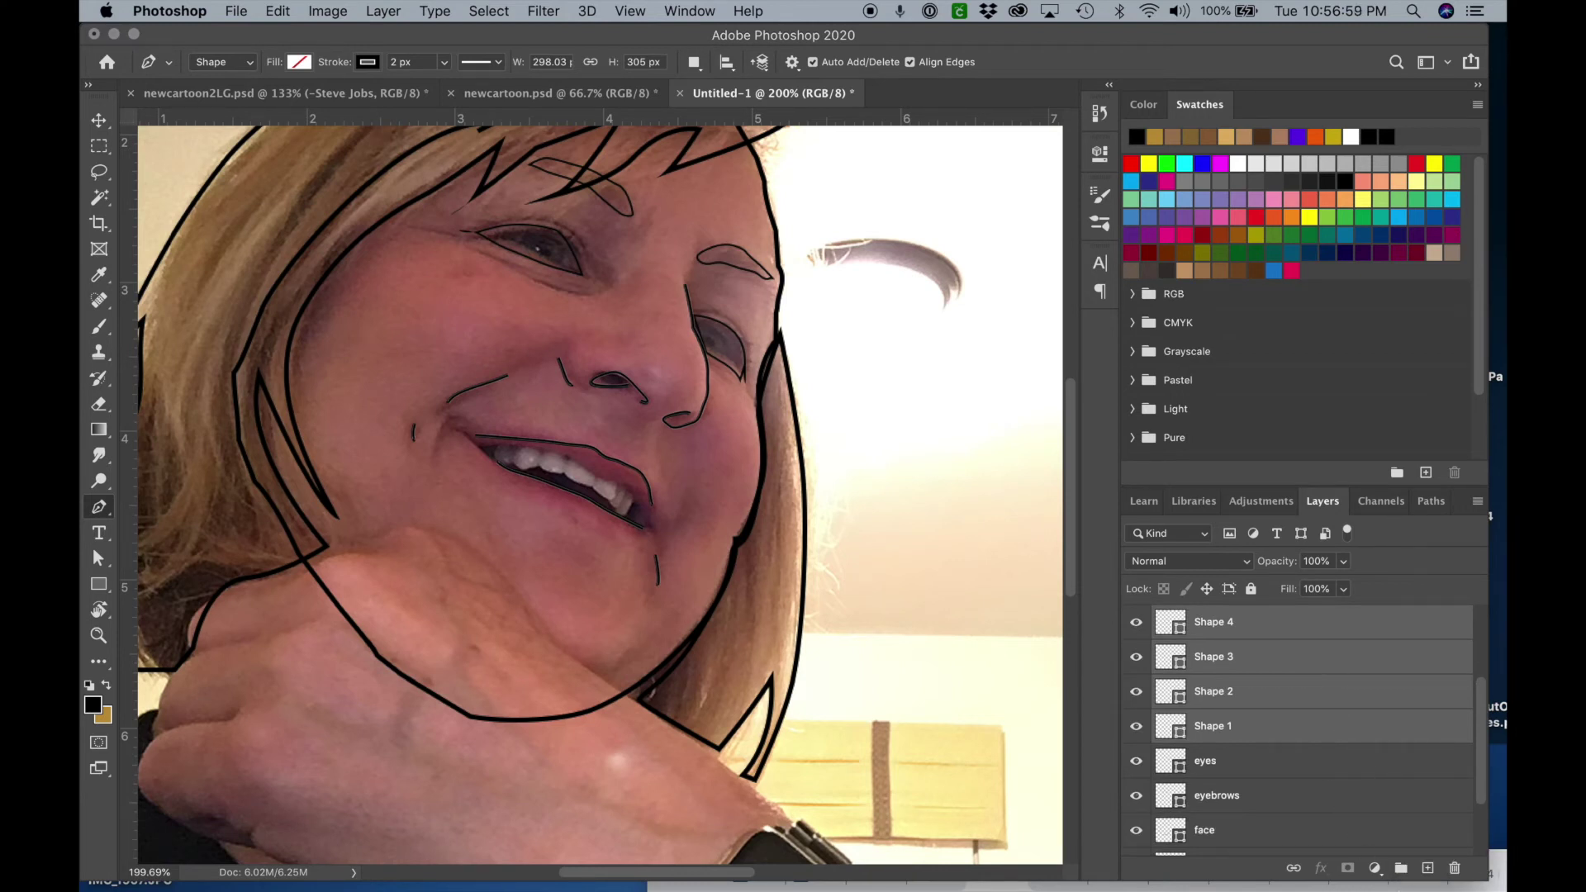
click(1401, 871)
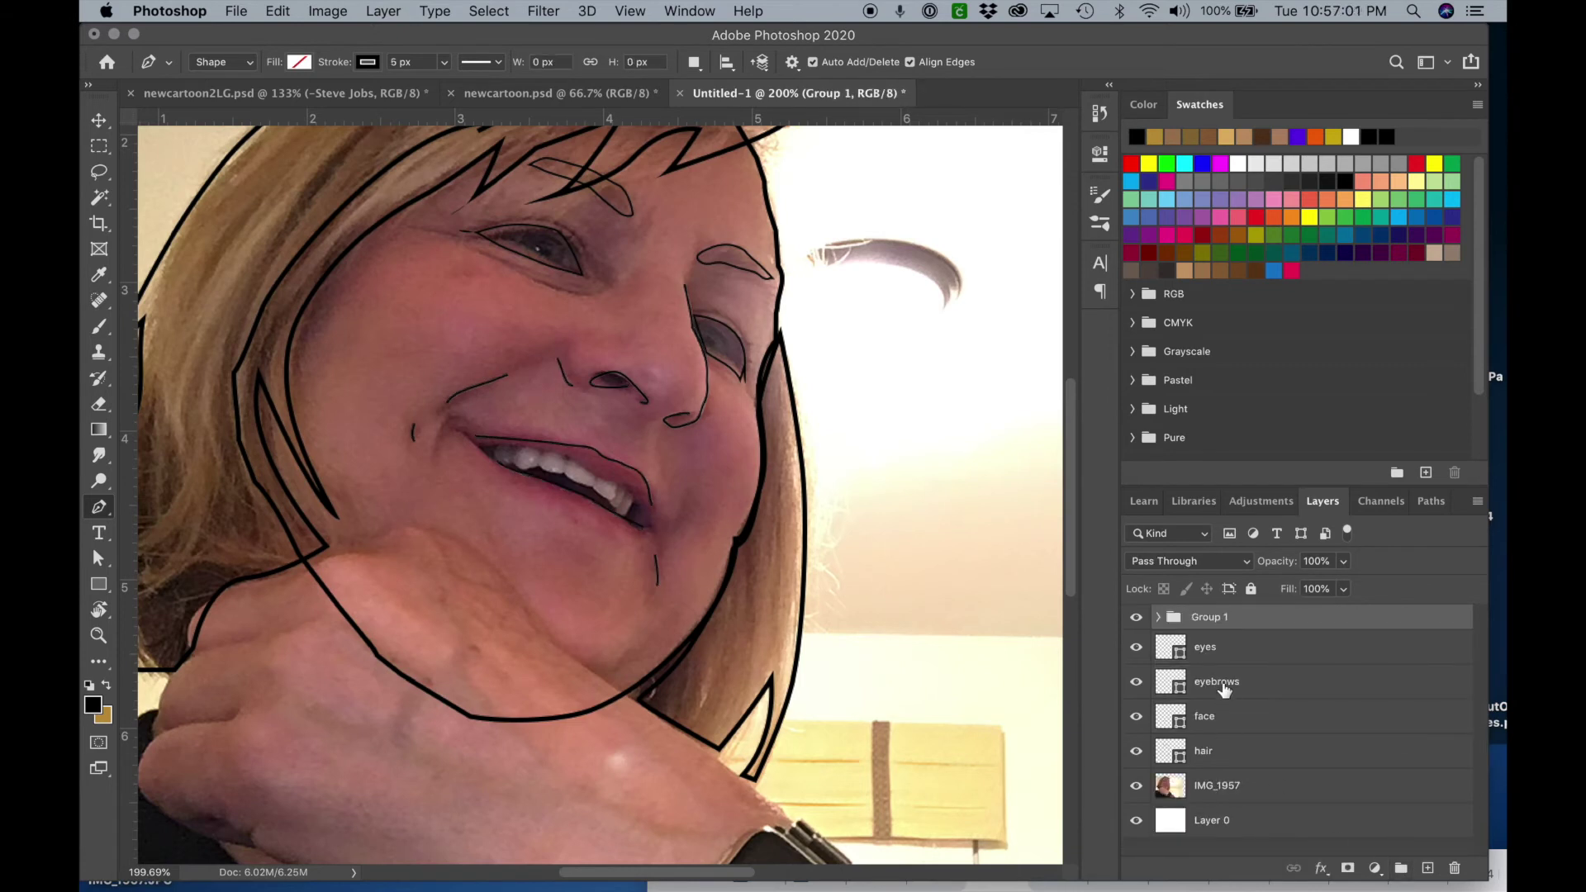
double_click(1207, 619)
text(fa)
key(Return)
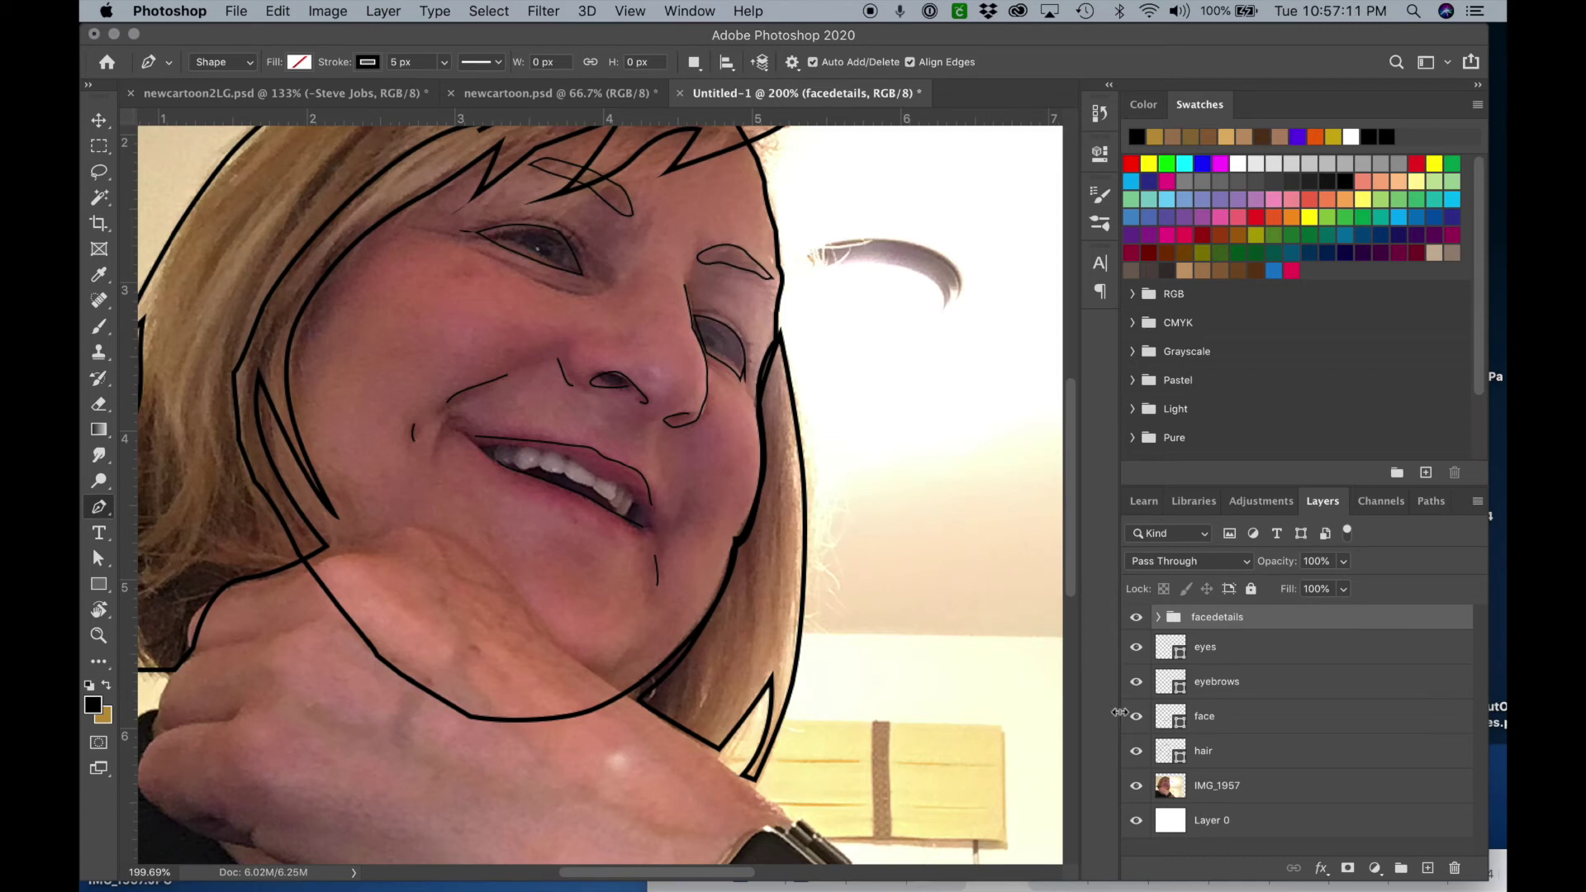
Hide the IMG_1957 photo to check the line drawing on its own, and show the photo again.
click(1136, 786)
scroll(821, 591, down, 3)
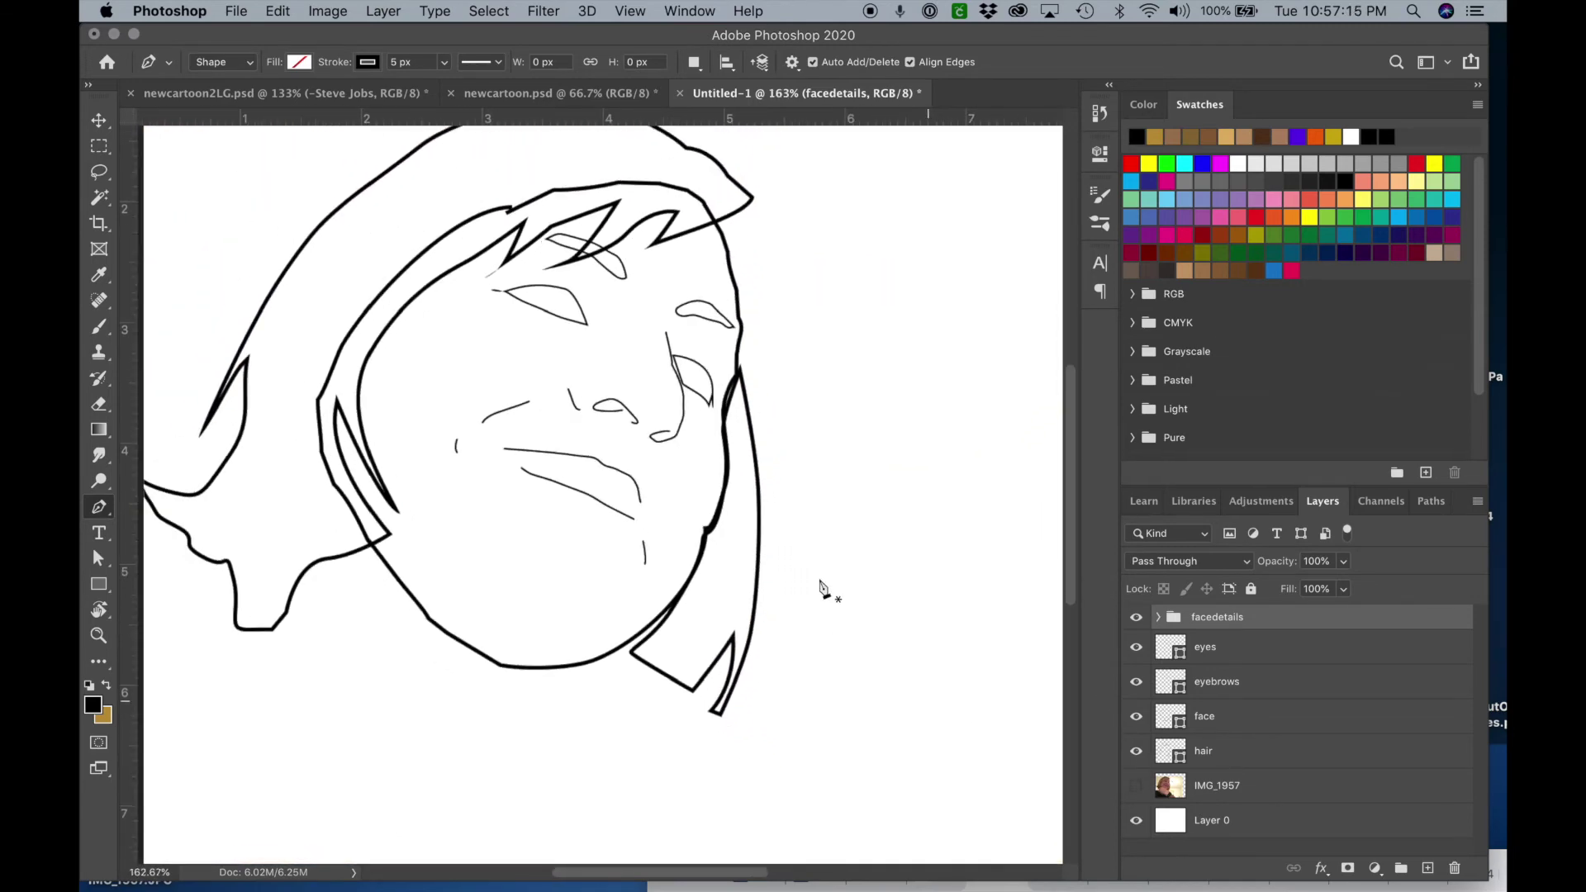
scroll(822, 591, down, 1)
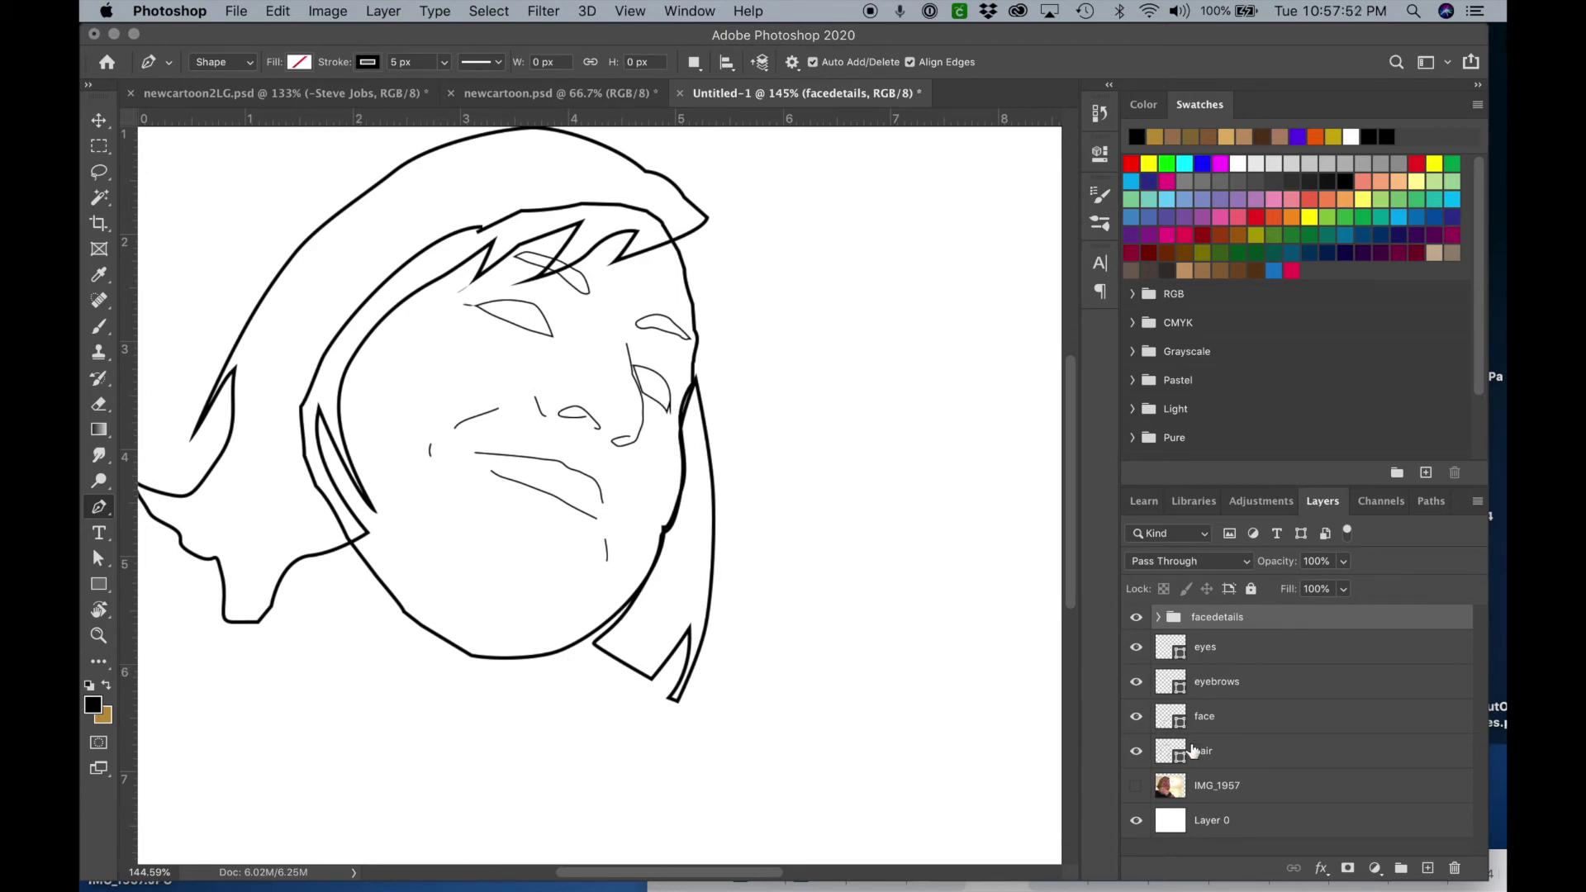
click(1136, 786)
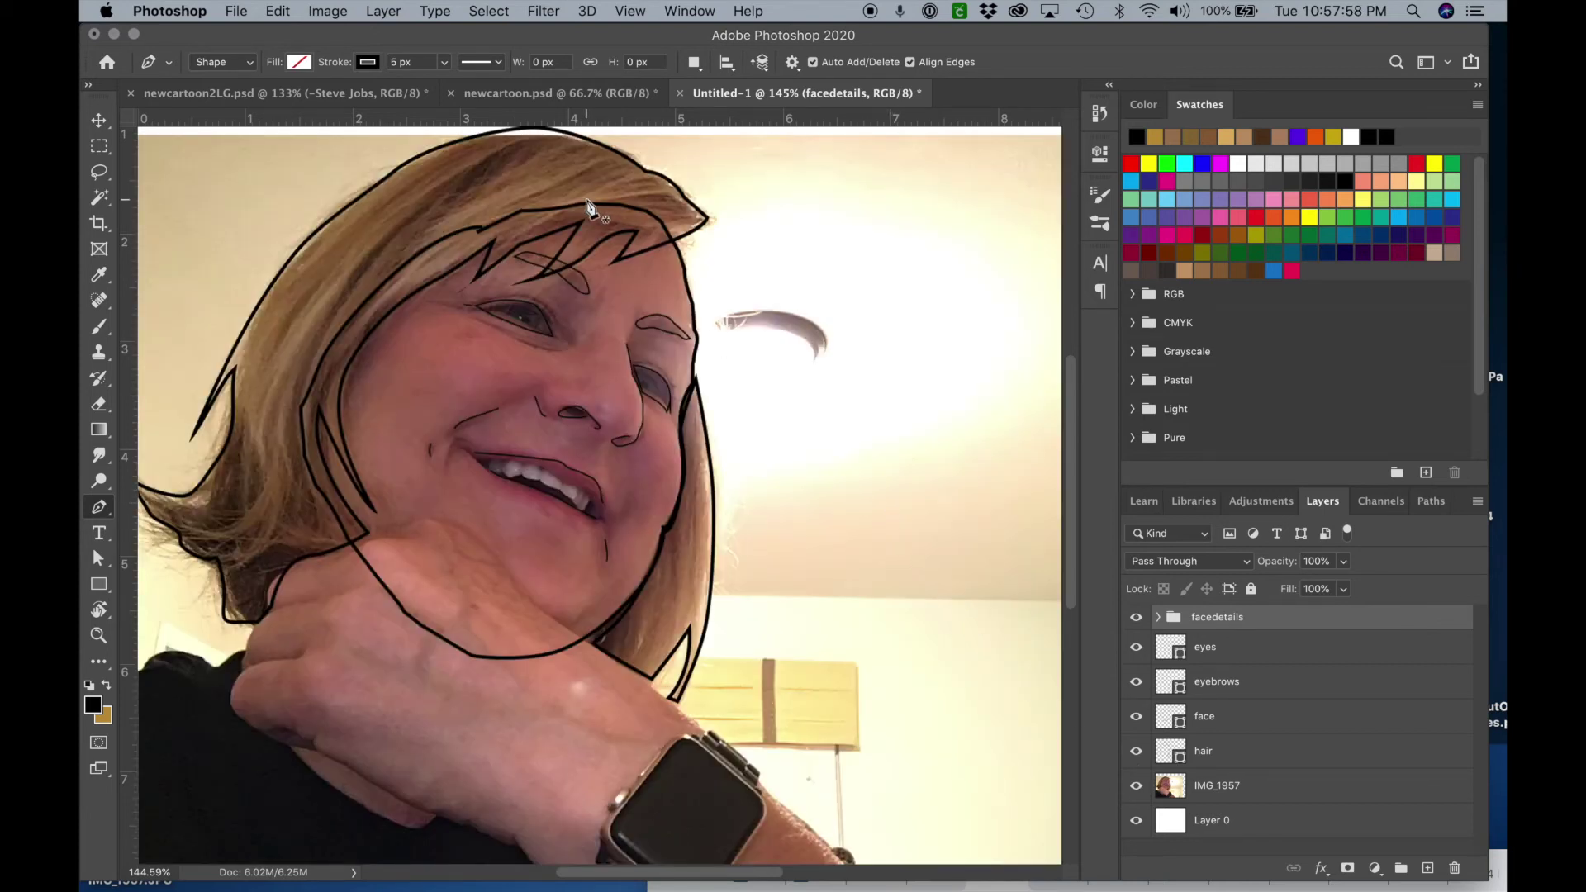
Sample a hair colour from the photo and adjust the foreground colour to the golden brown a07f41.
scroll(587, 204, up, 5)
scroll(563, 347, up, 5)
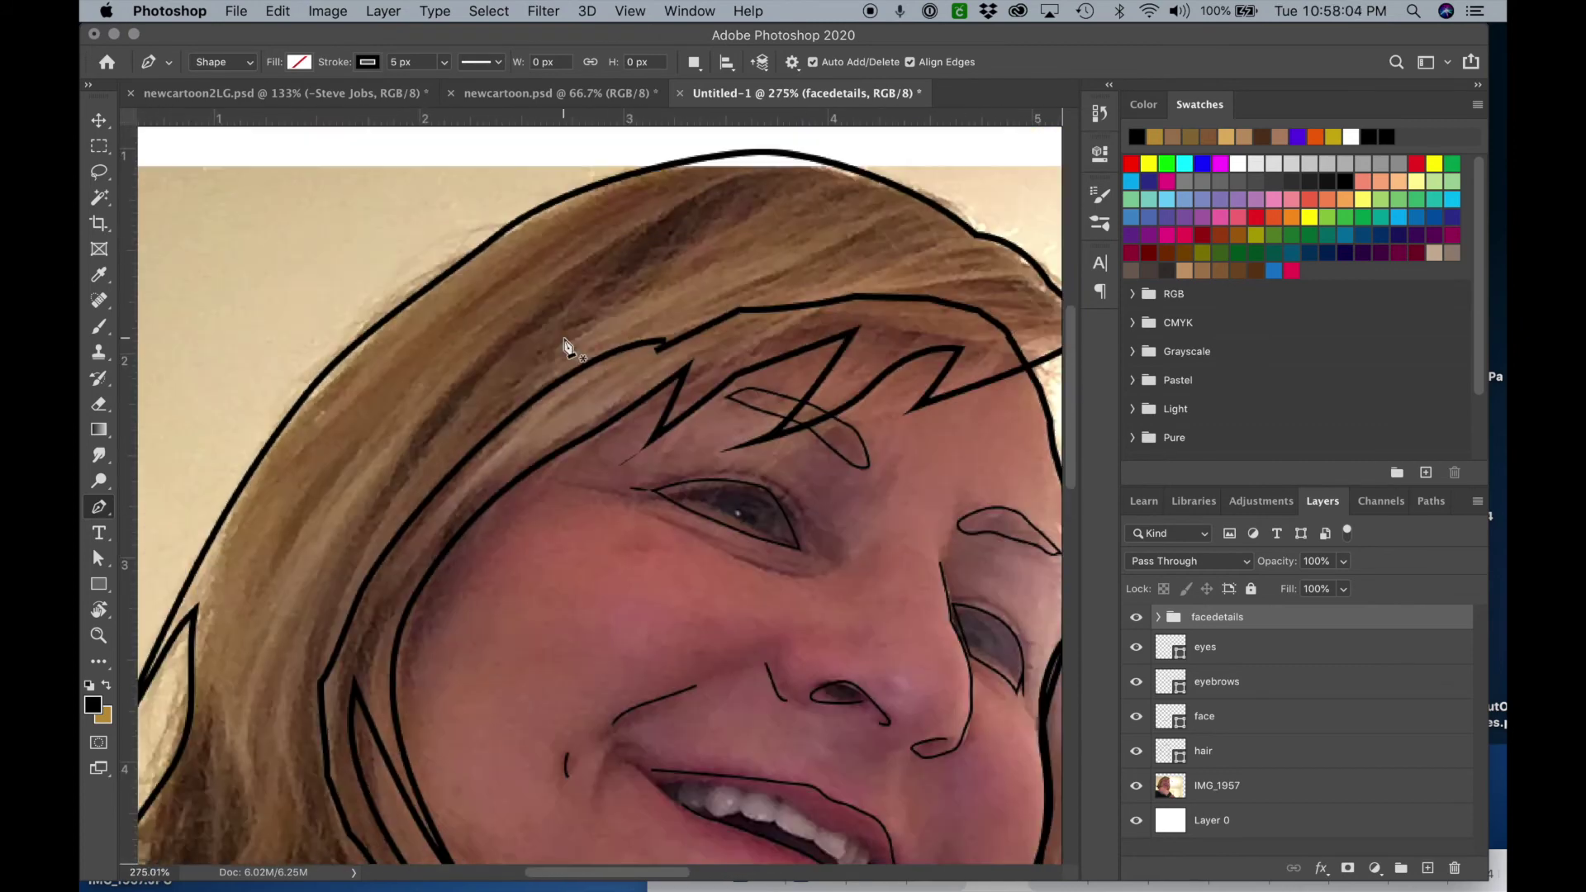
click(97, 278)
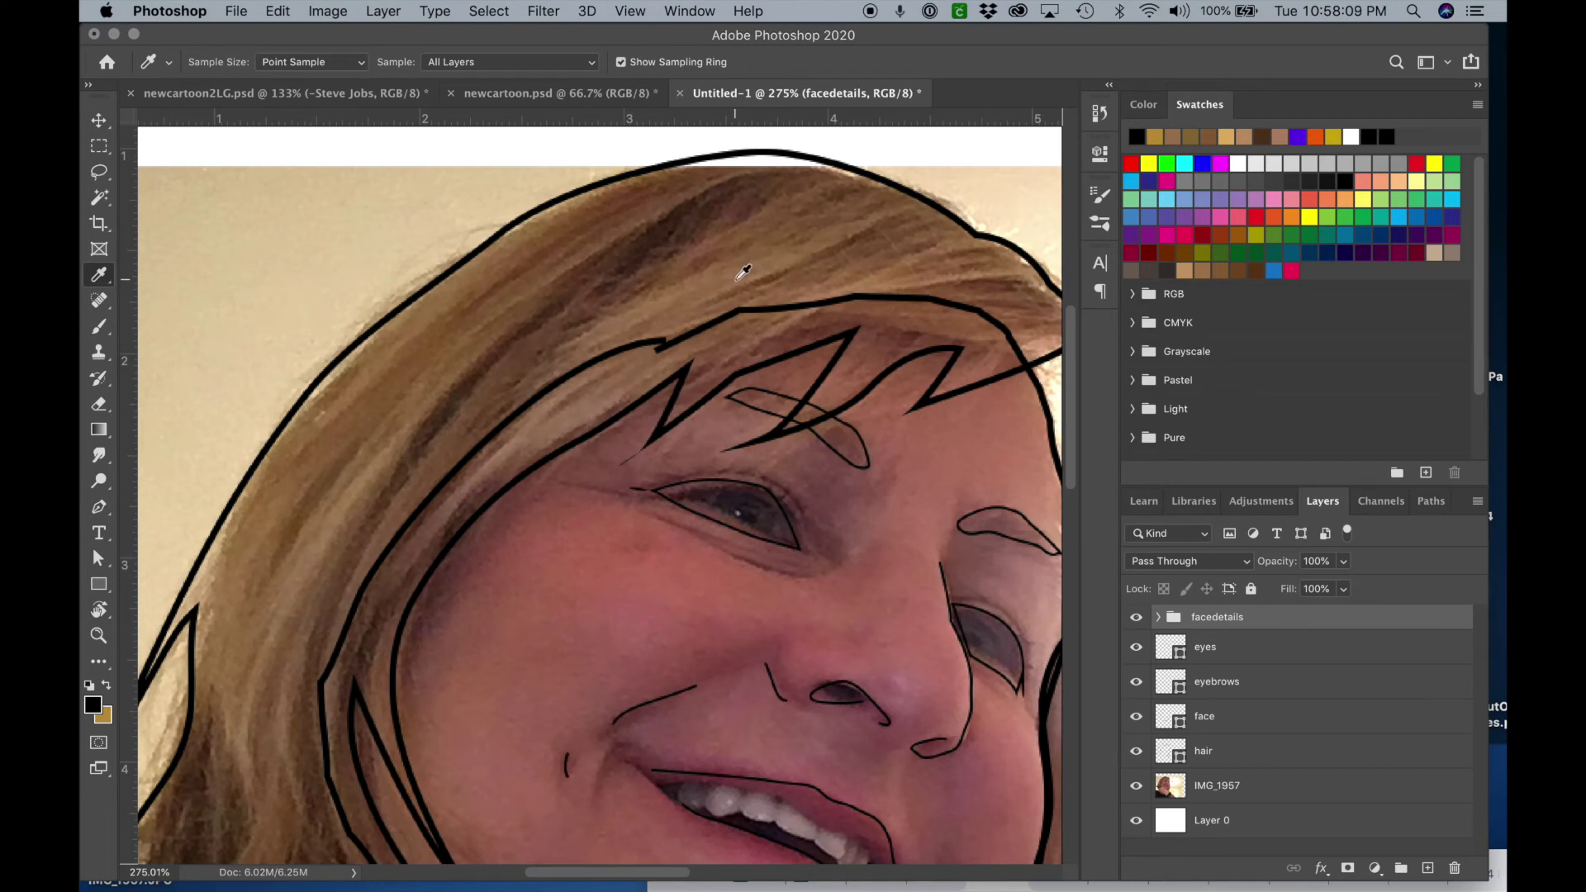
click(579, 406)
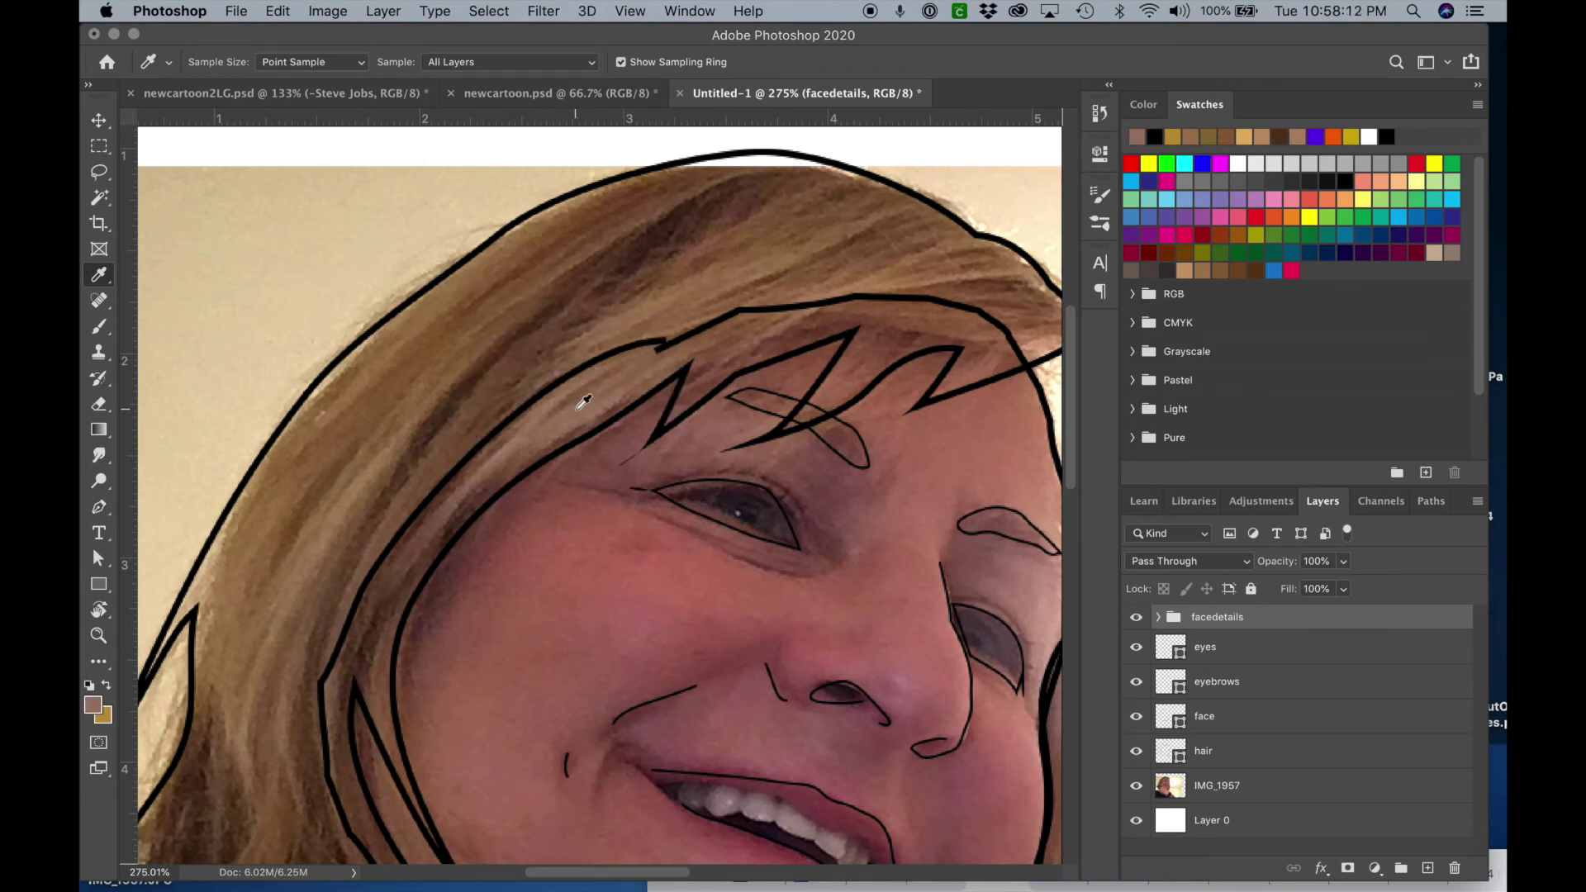
click(92, 707)
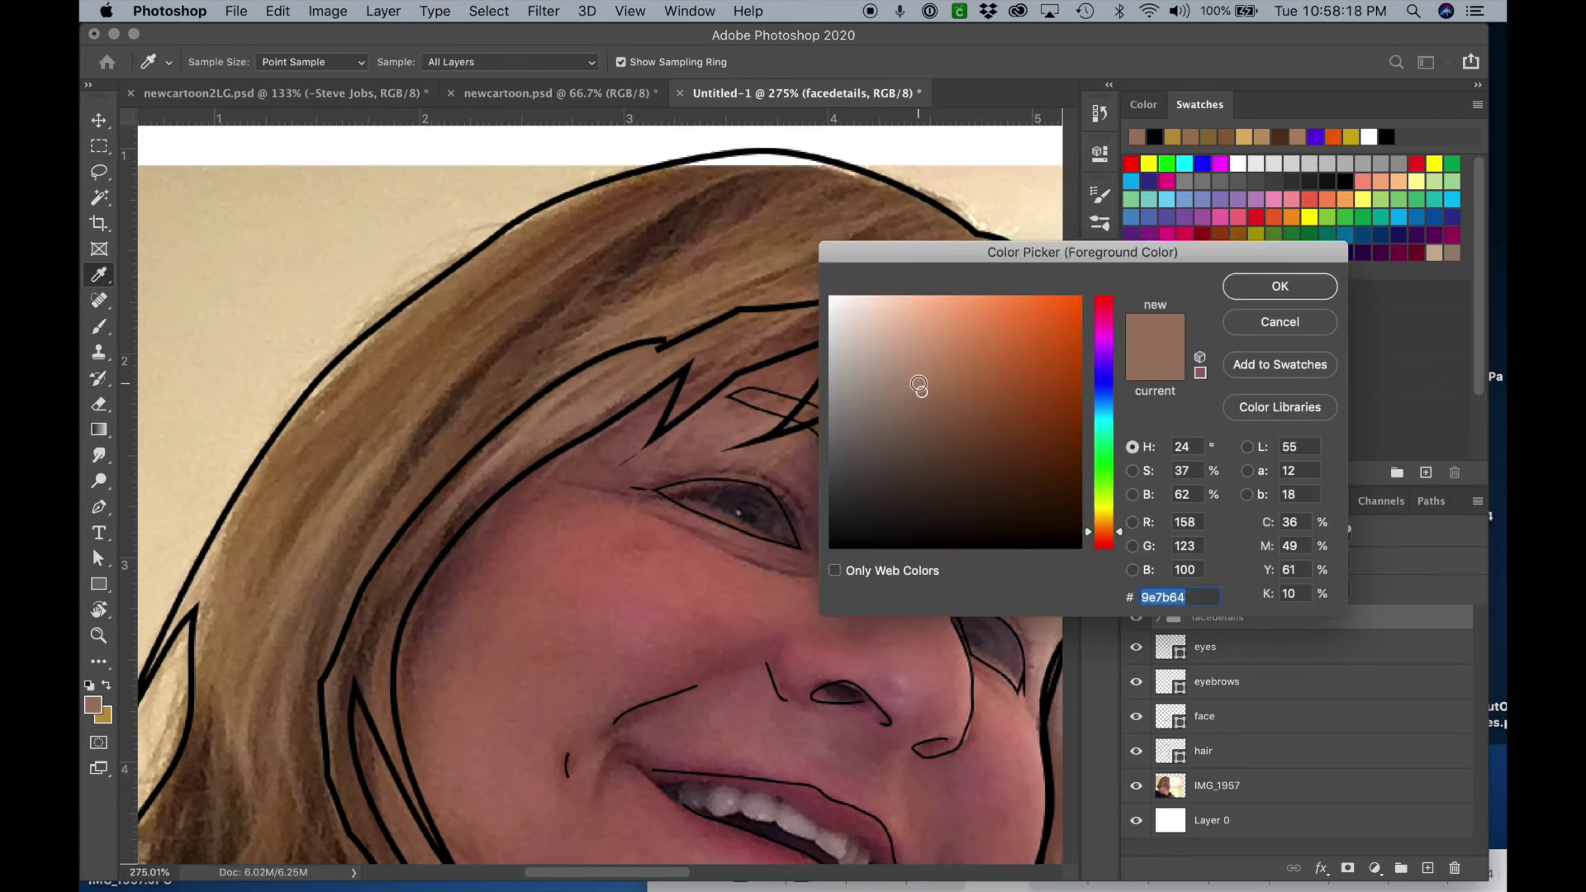
drag(1121, 536, 1117, 525)
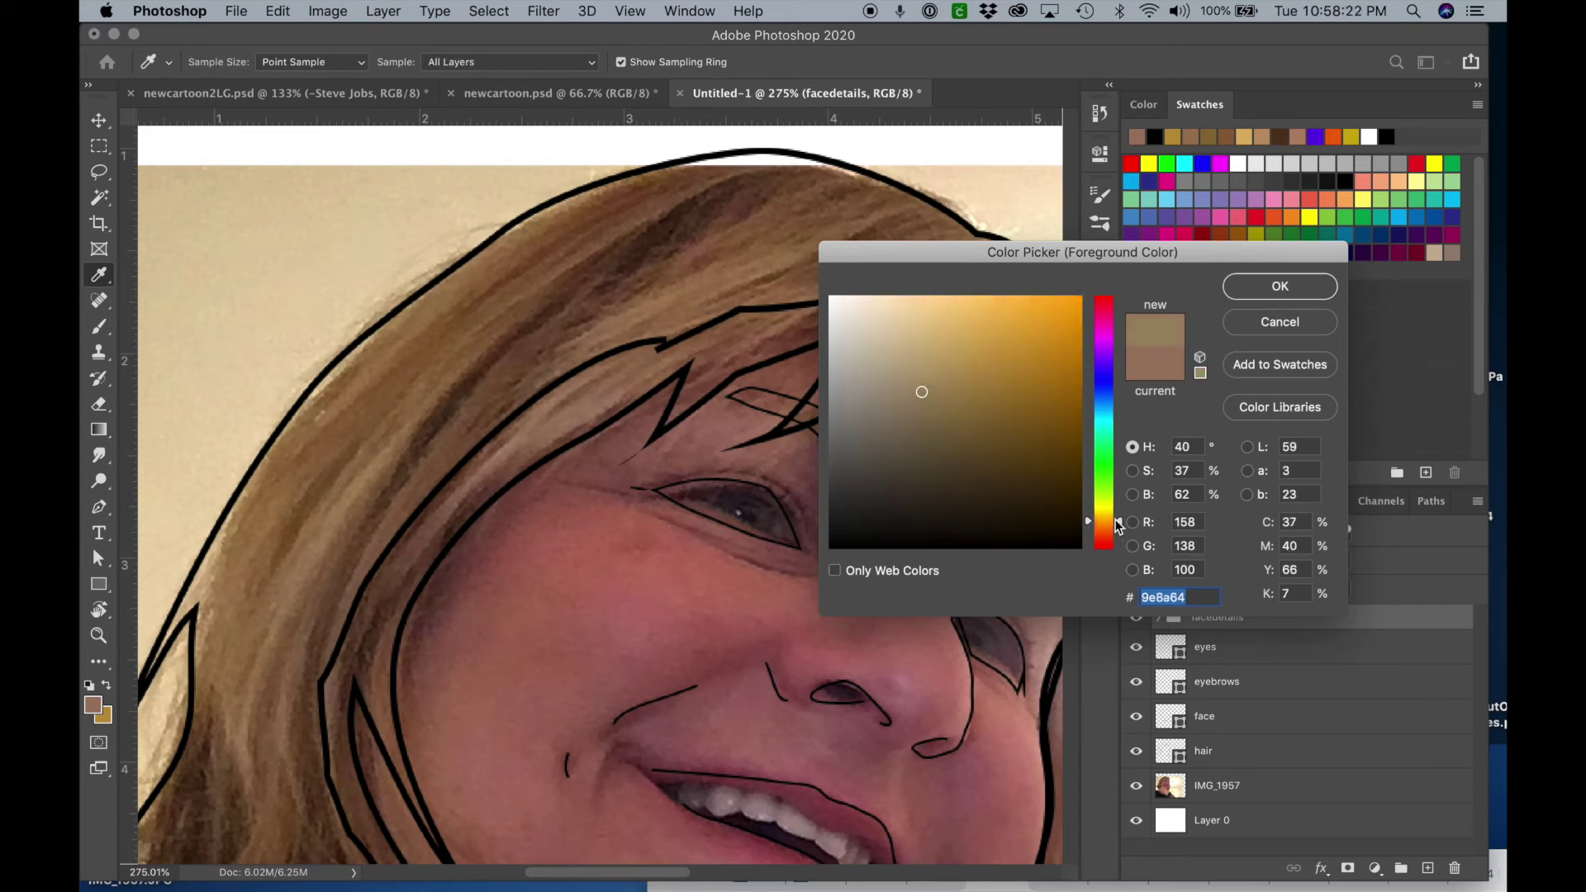
click(981, 390)
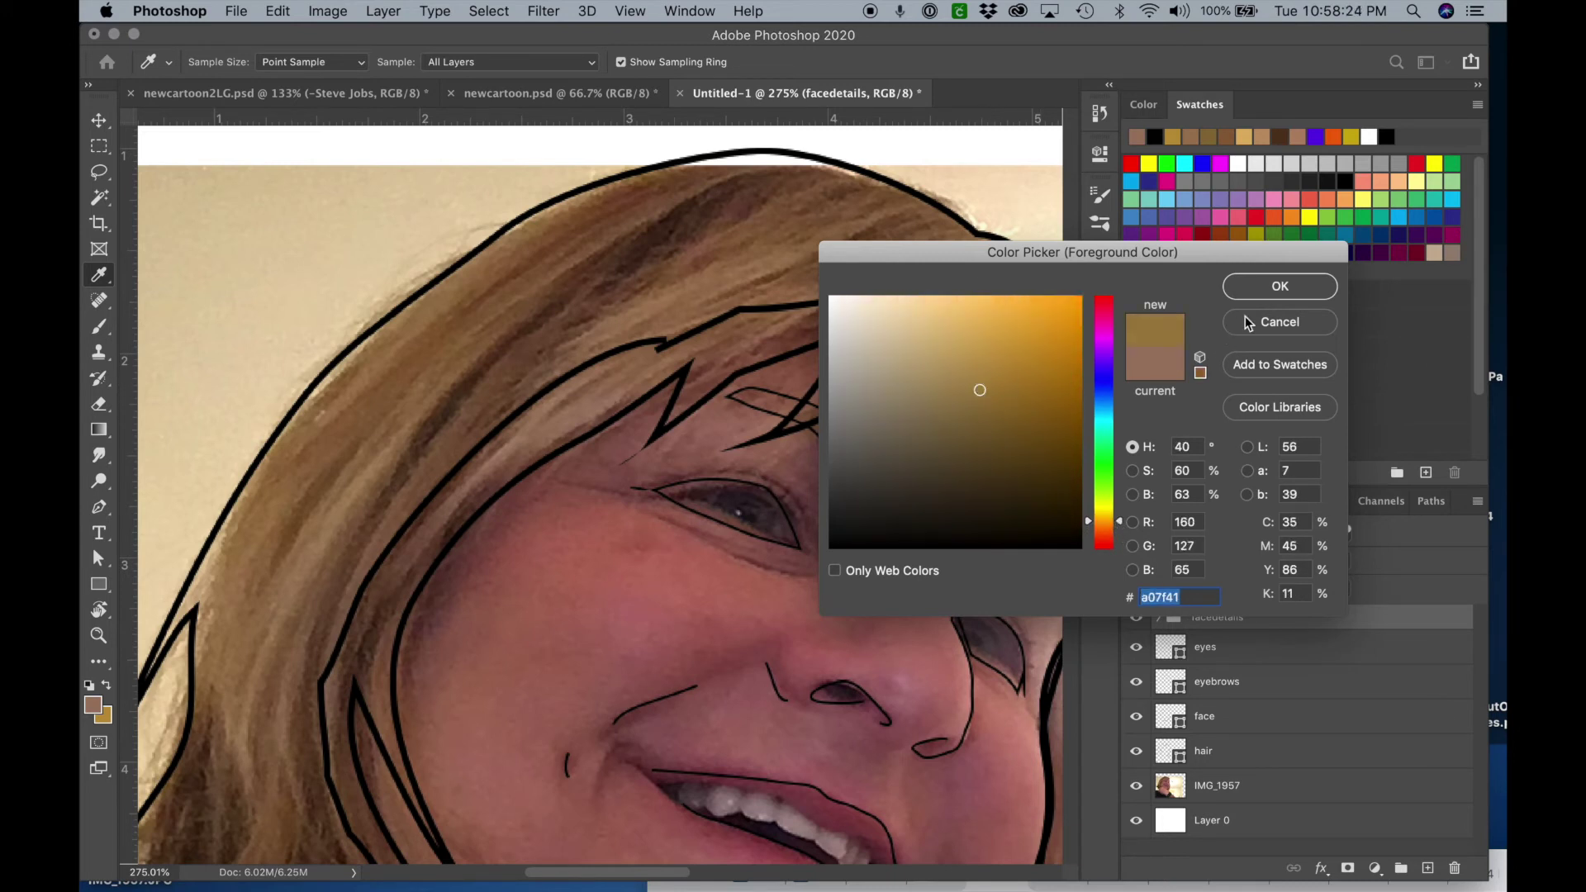
click(1256, 289)
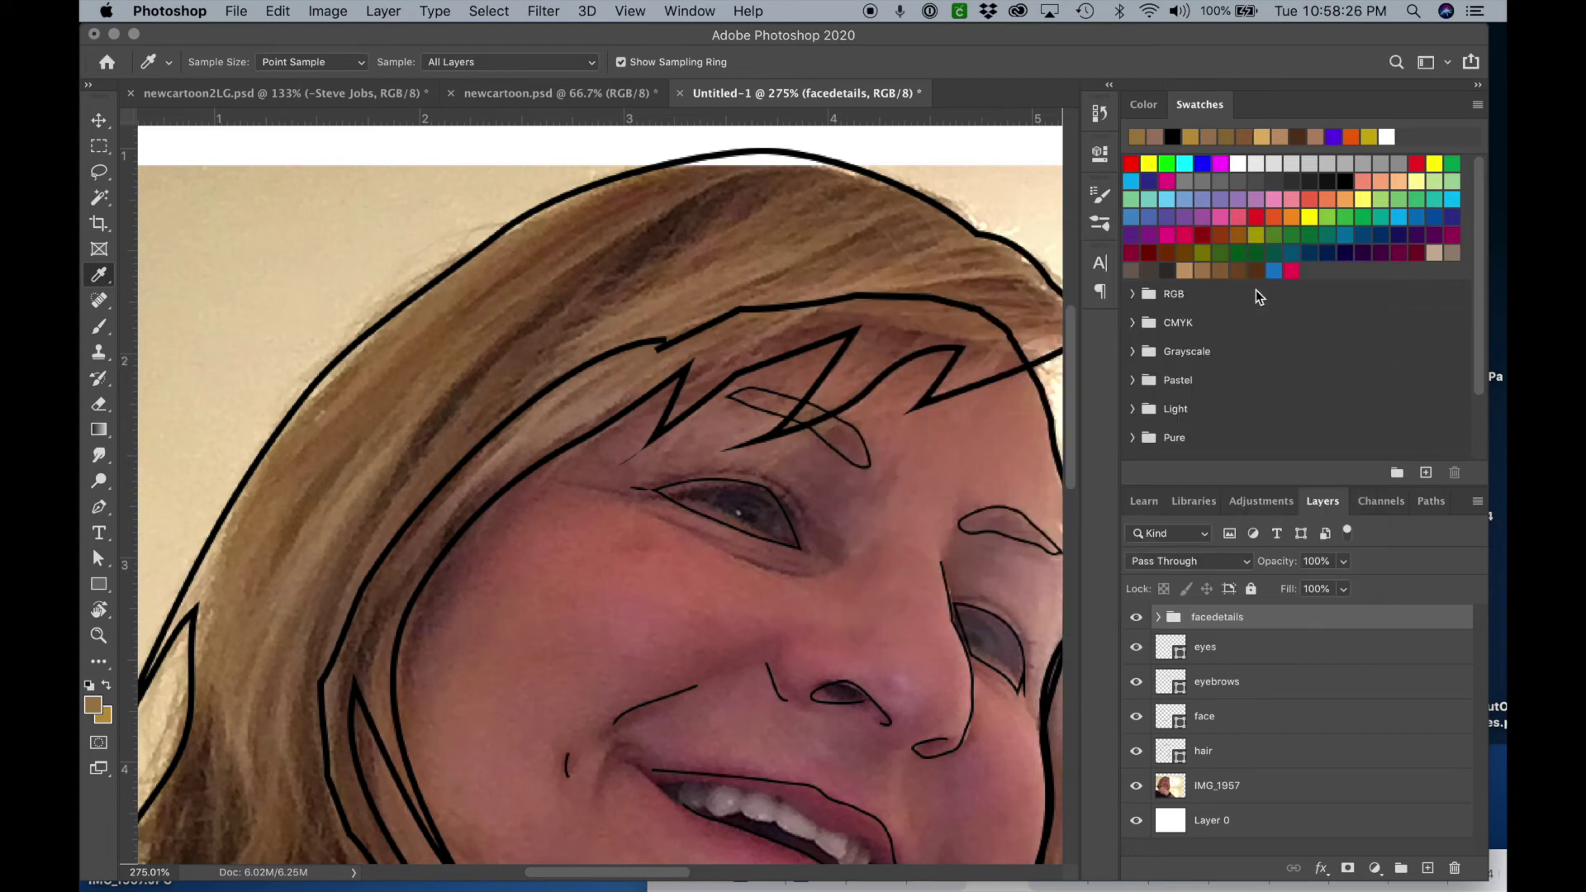
Place a duplicate of the hair shape layer beneath the IMG_1957 photo and rasterize the original hair layer.
click(1277, 755)
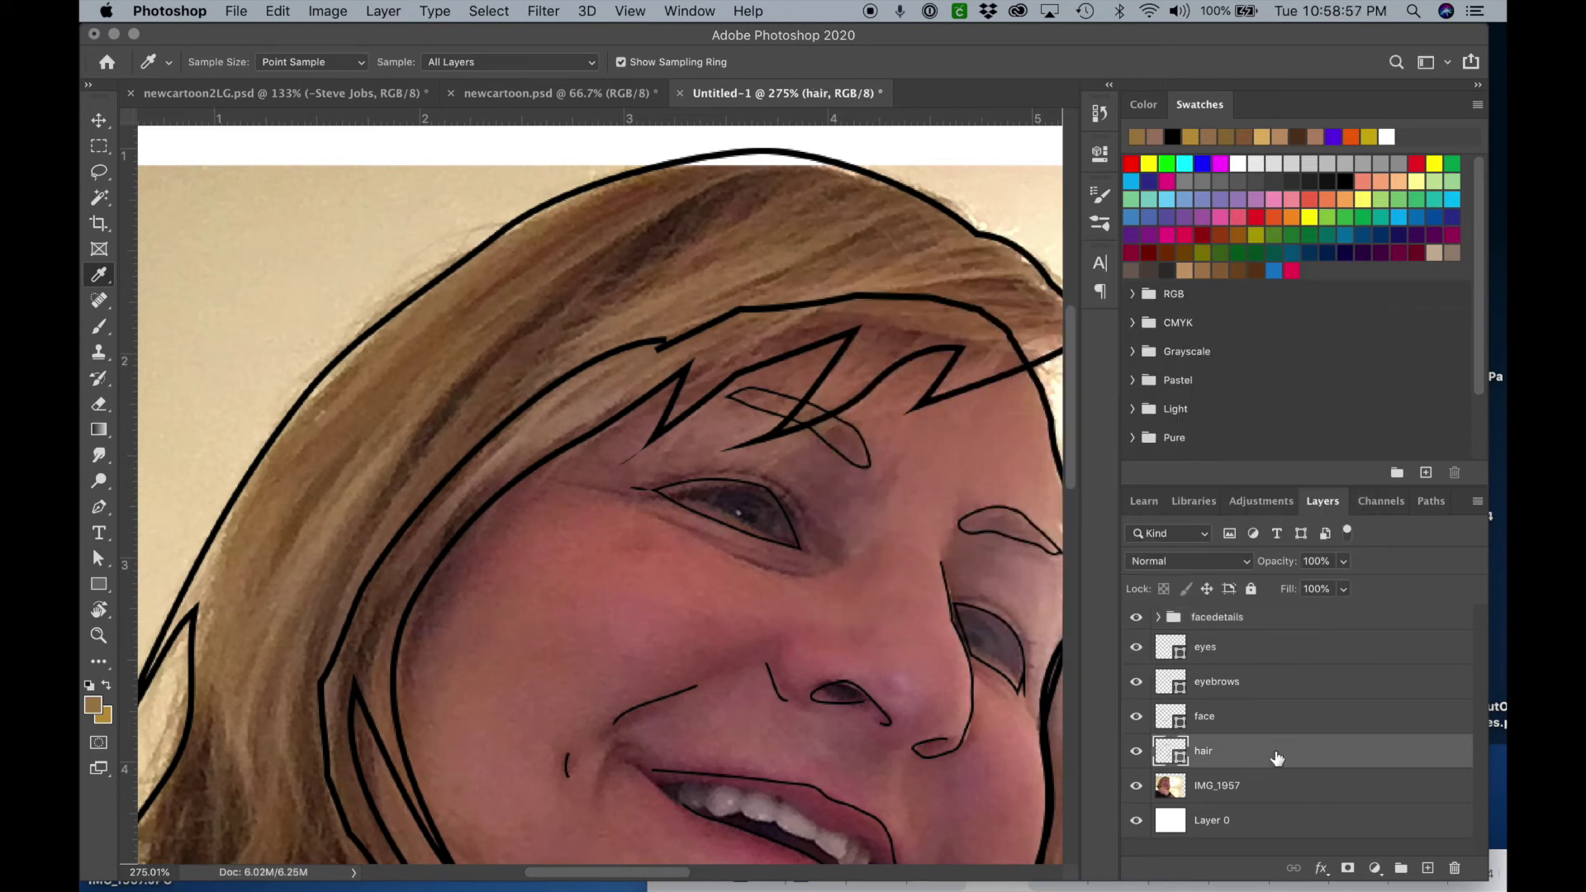
drag(1276, 756, 1276, 746)
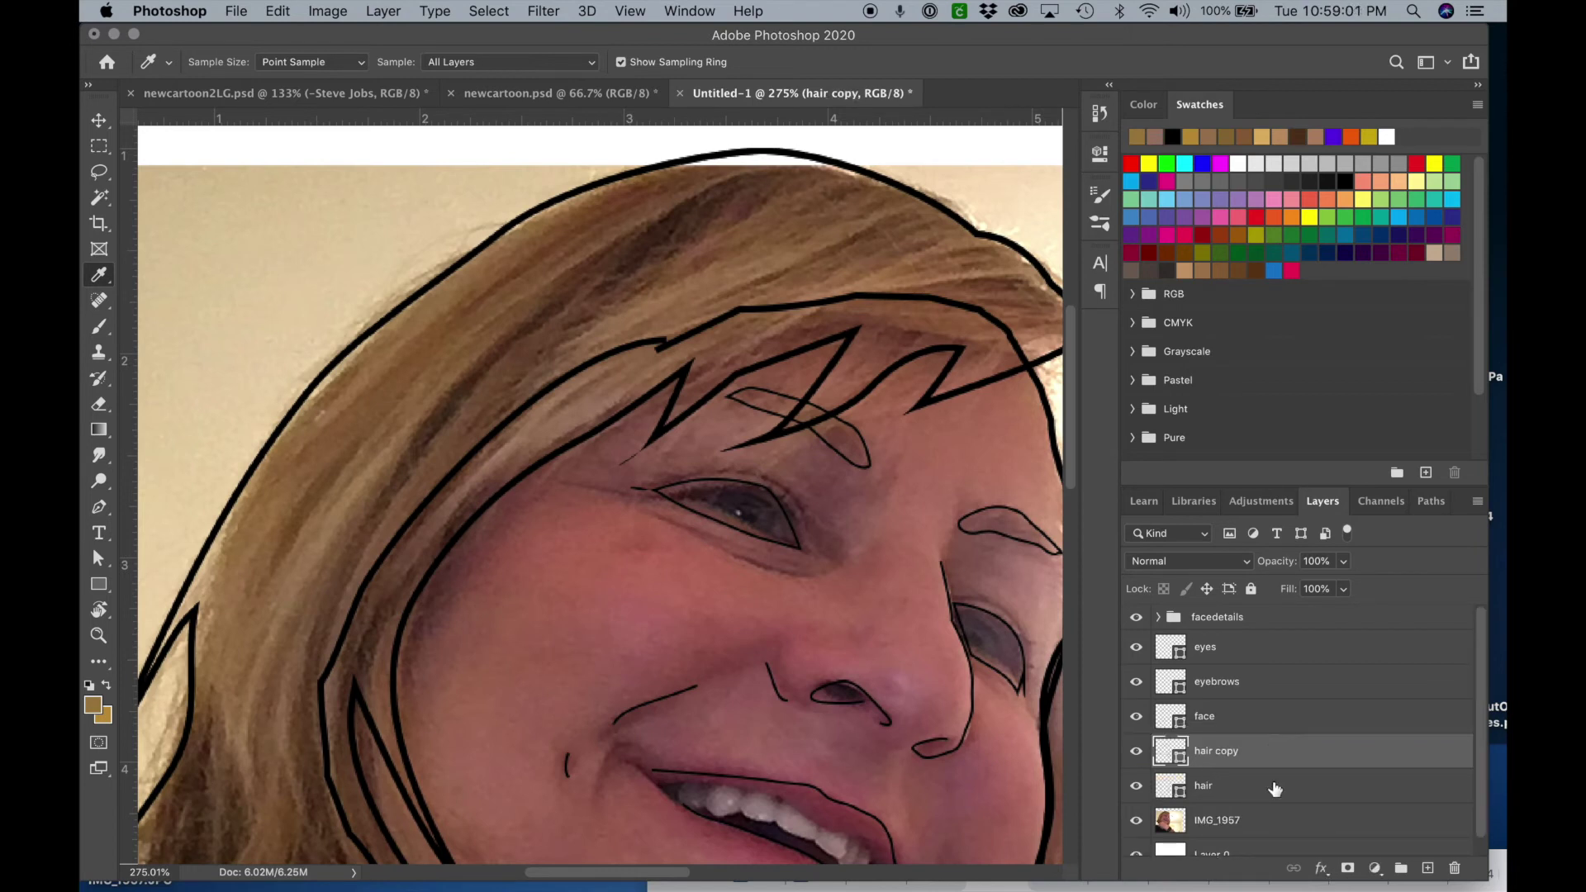
drag(1288, 760, 1296, 834)
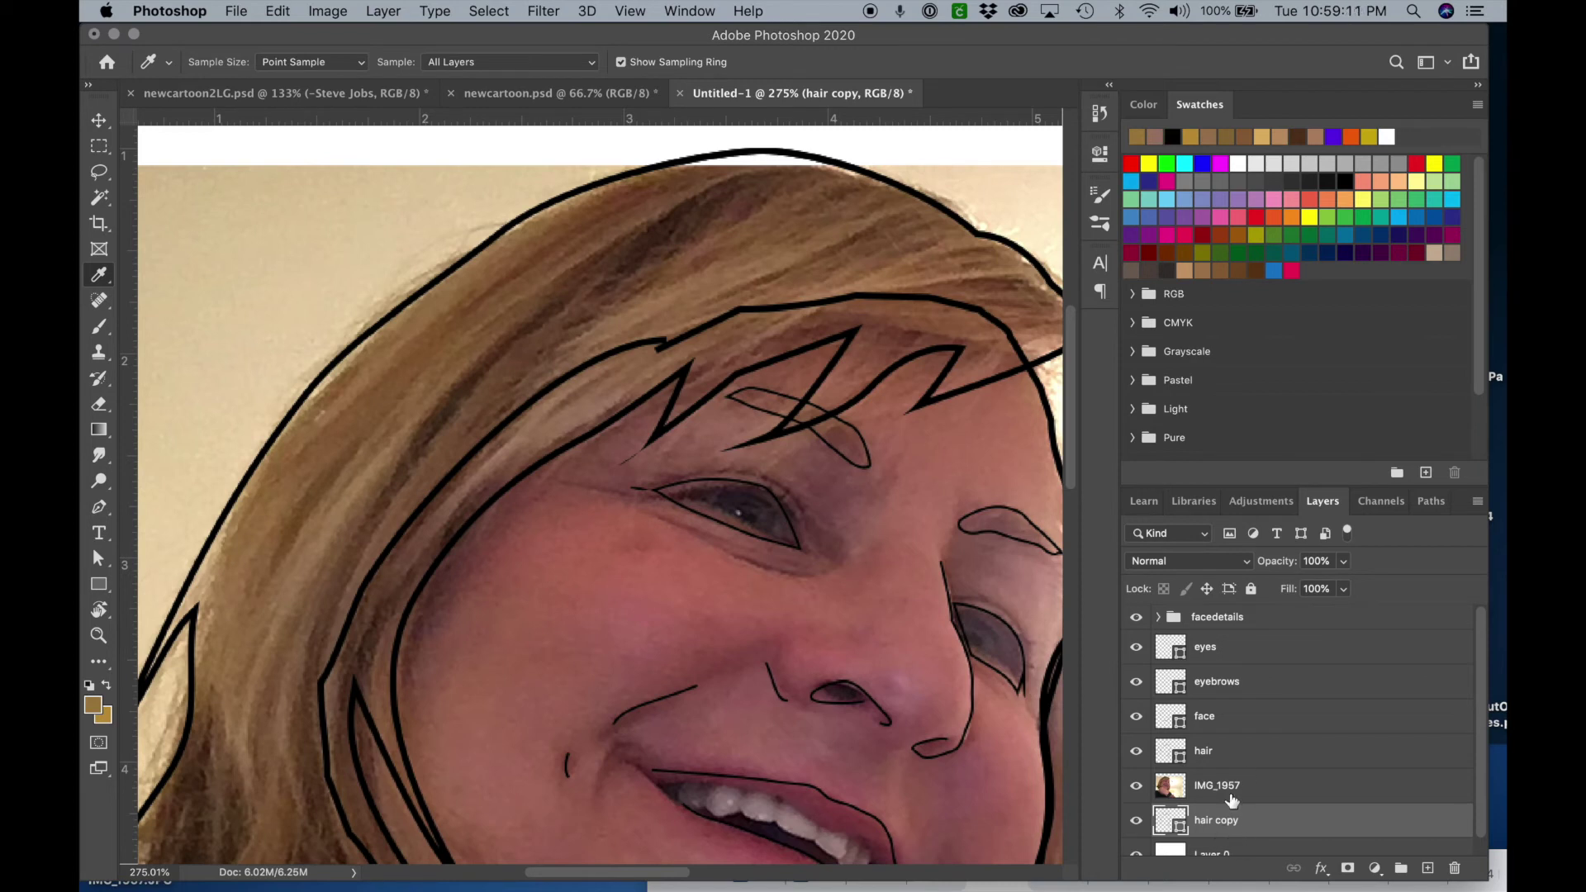
right_click(1233, 753)
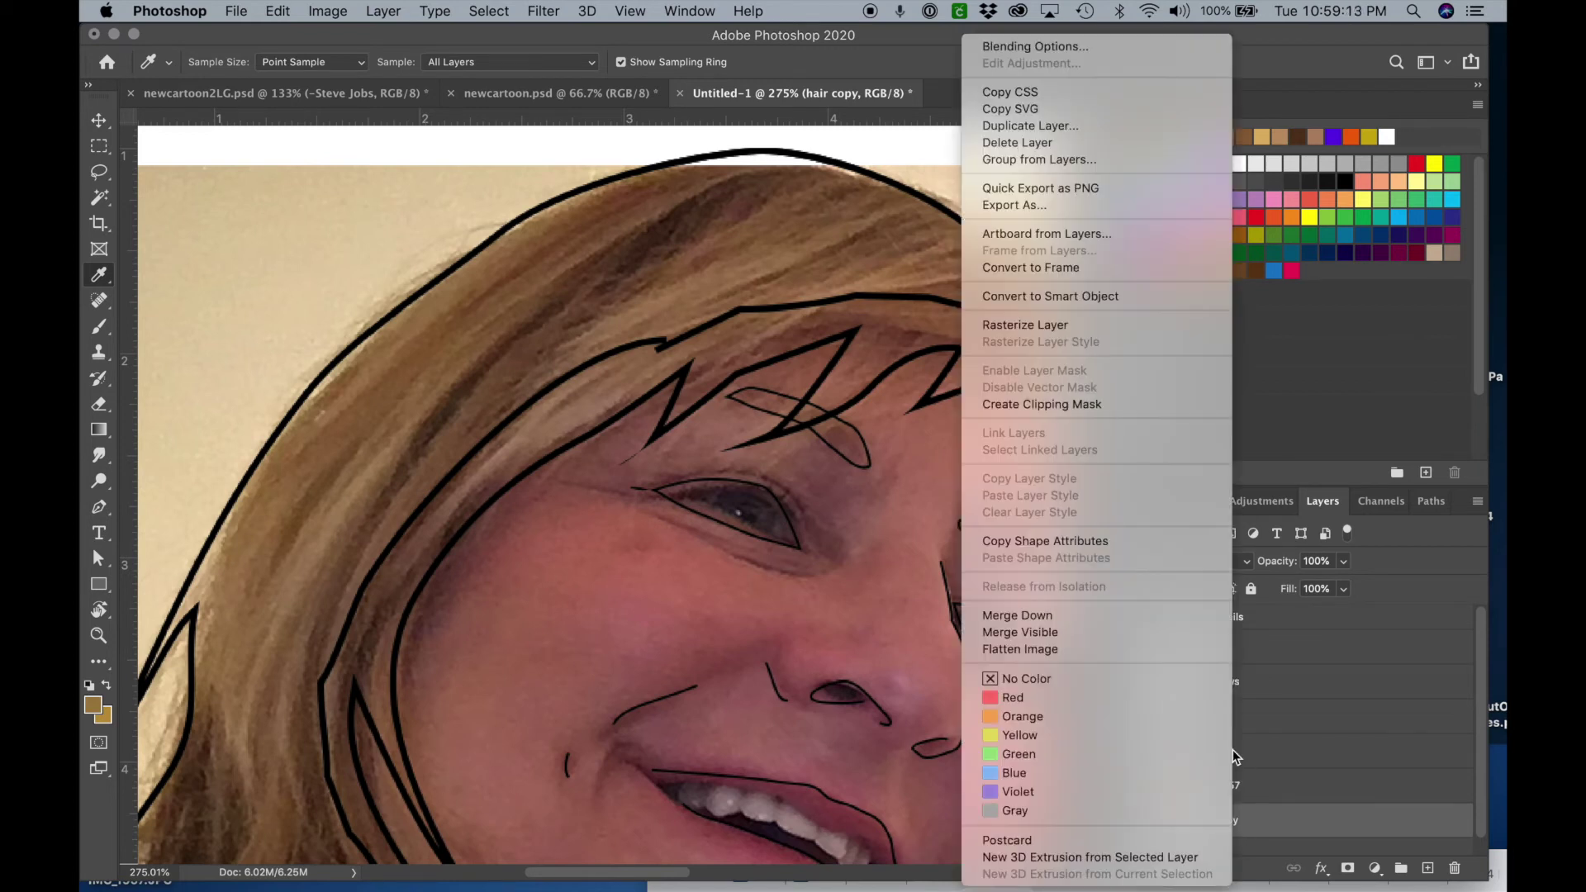
click(1065, 325)
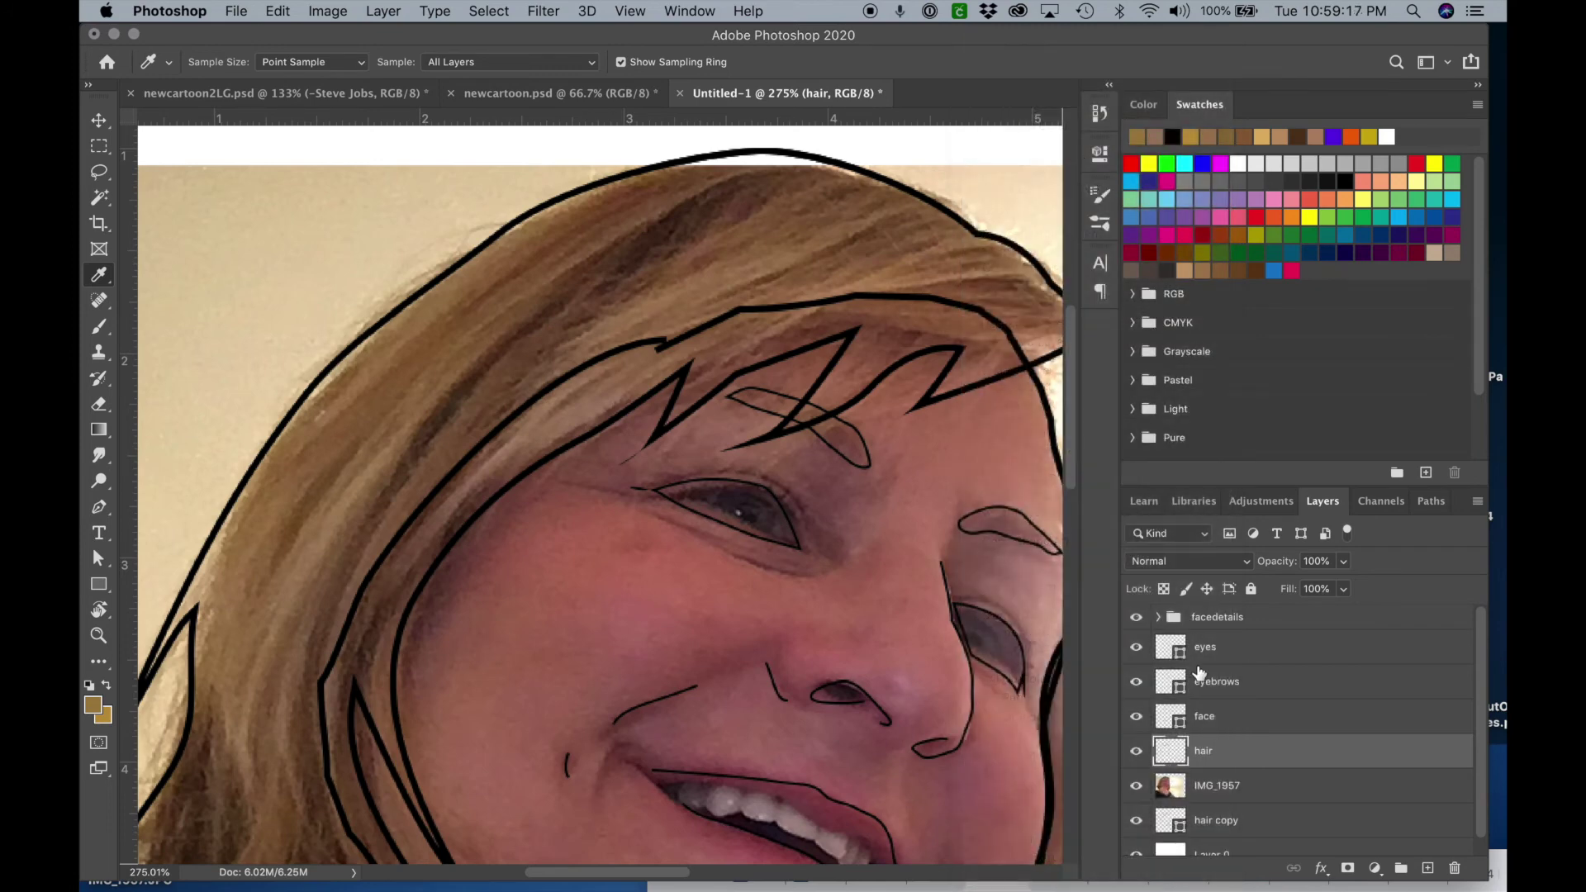
Hide the IMG_1957, face, eyebrows, eyes and facedetails layers so that only the hair outline is shown.
click(1137, 787)
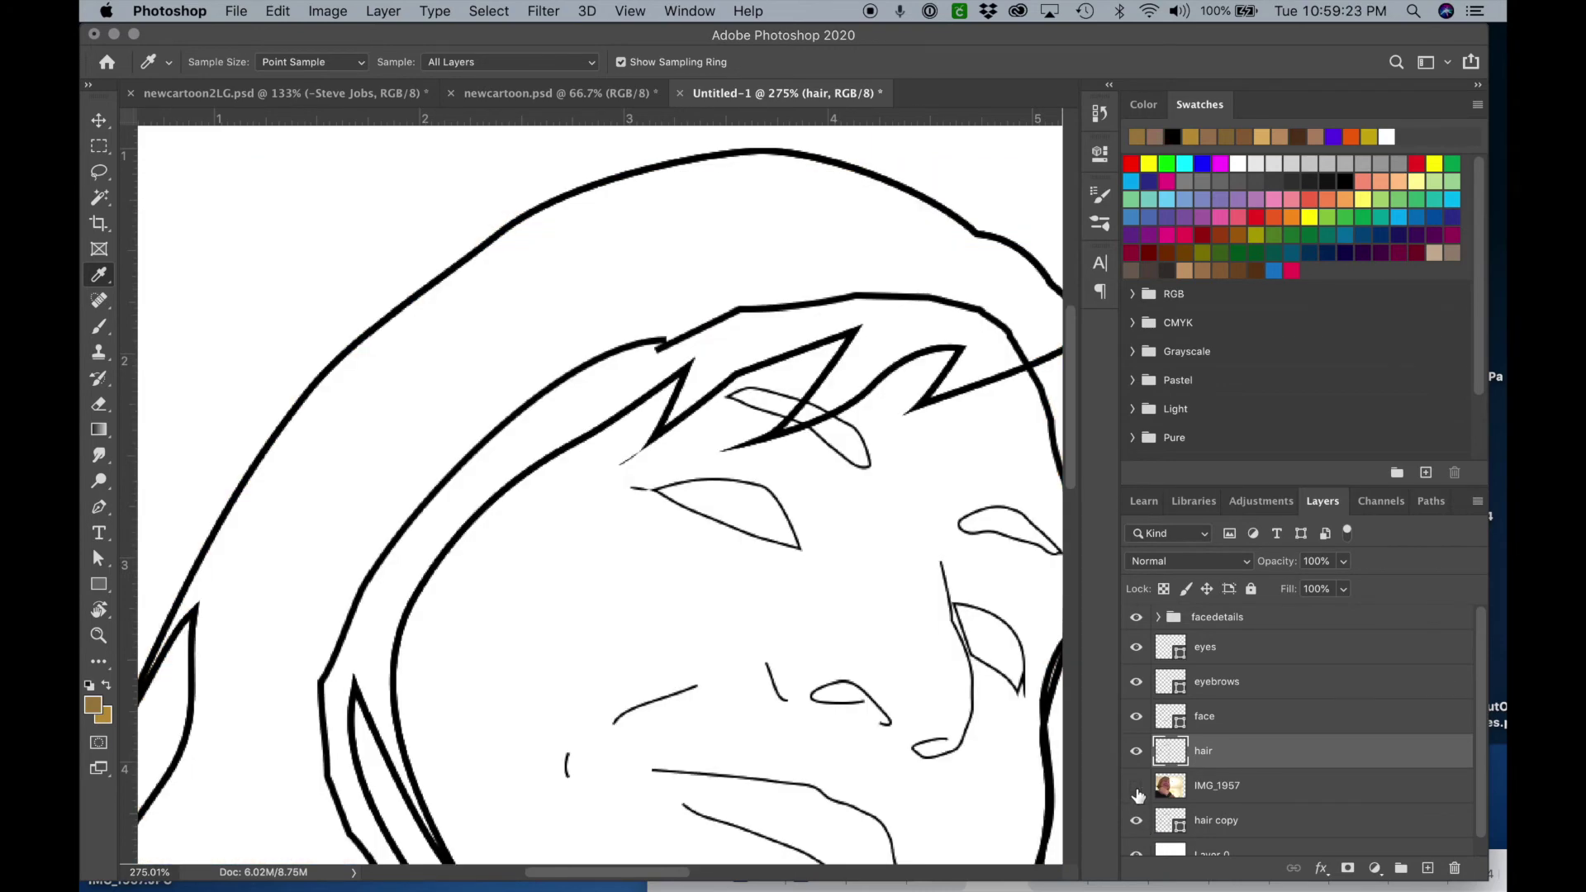
click(1136, 717)
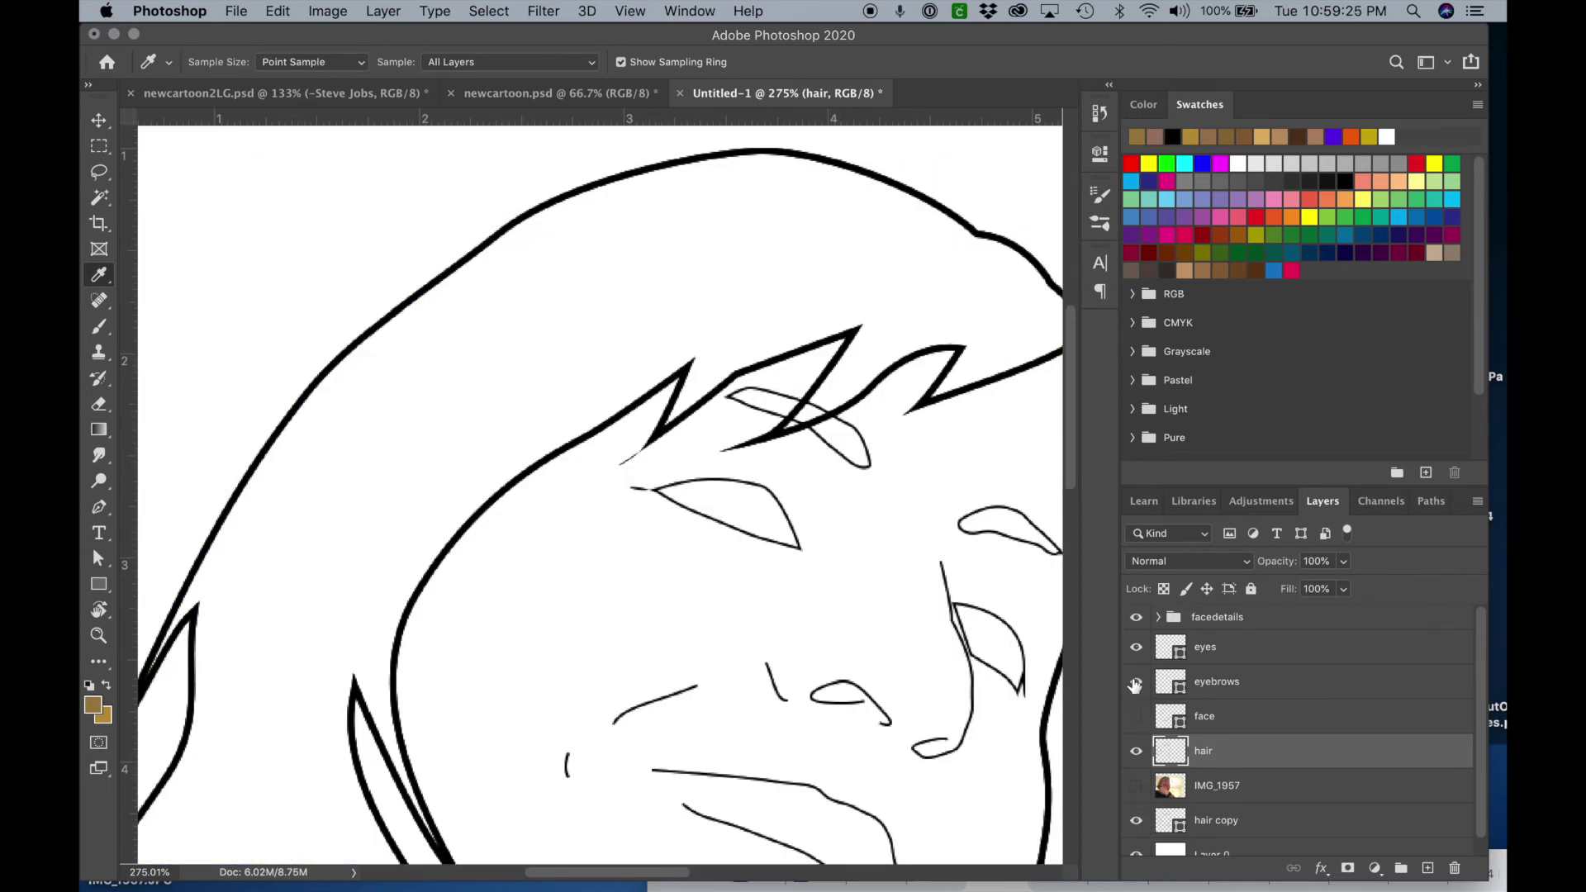
click(1136, 682)
click(1135, 648)
click(1136, 617)
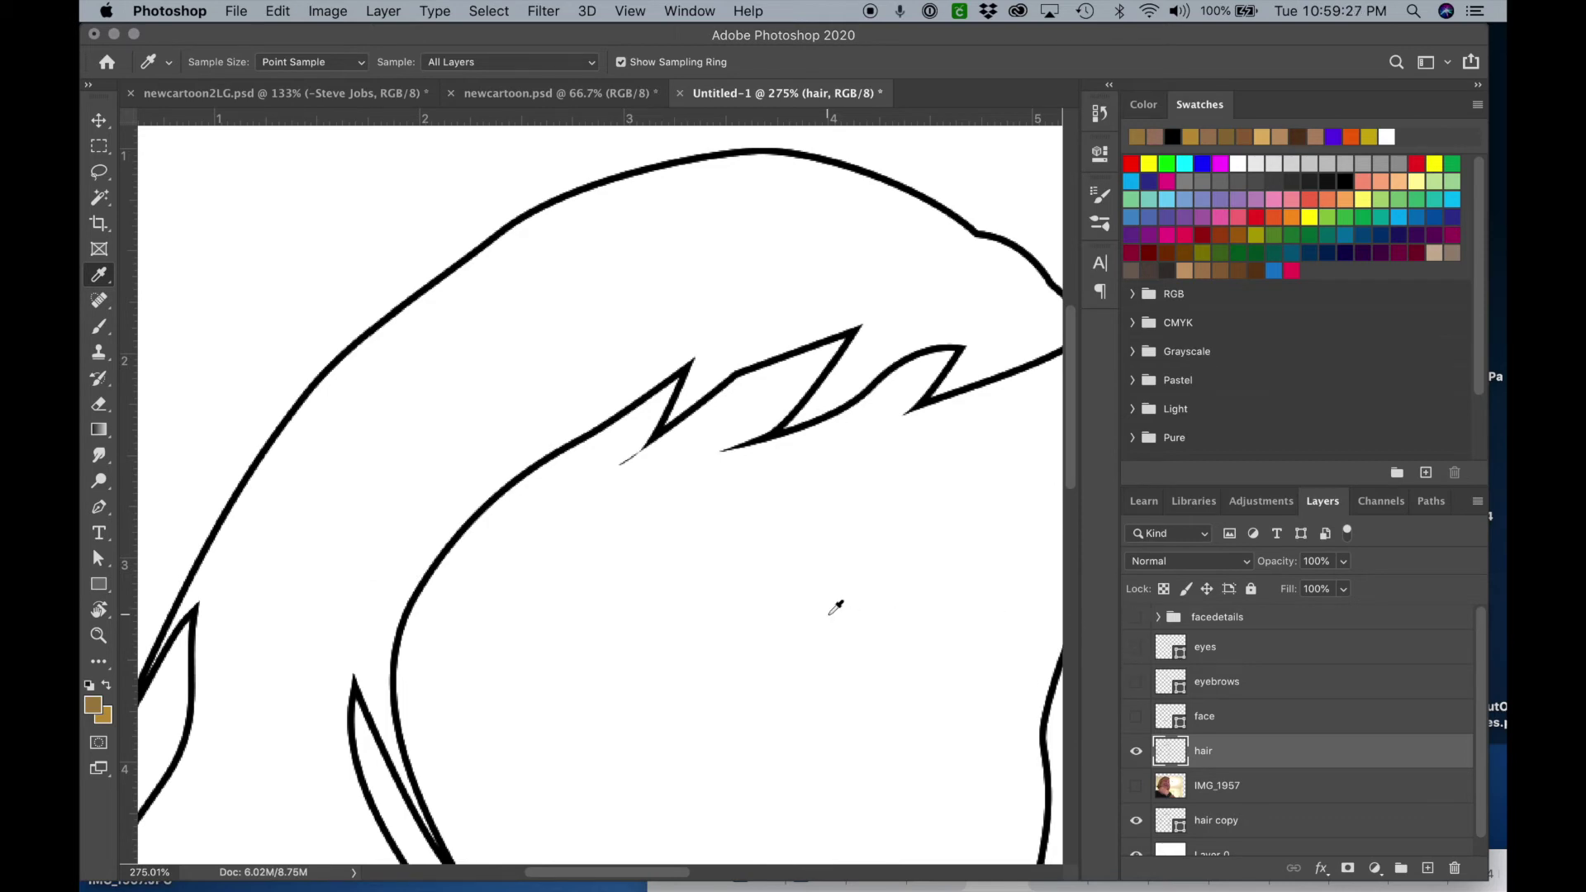
Select the insides of both the large and the small hair outline on the hair layer with the Magic Wand.
scroll(822, 616, down, 3)
scroll(824, 616, down, 3)
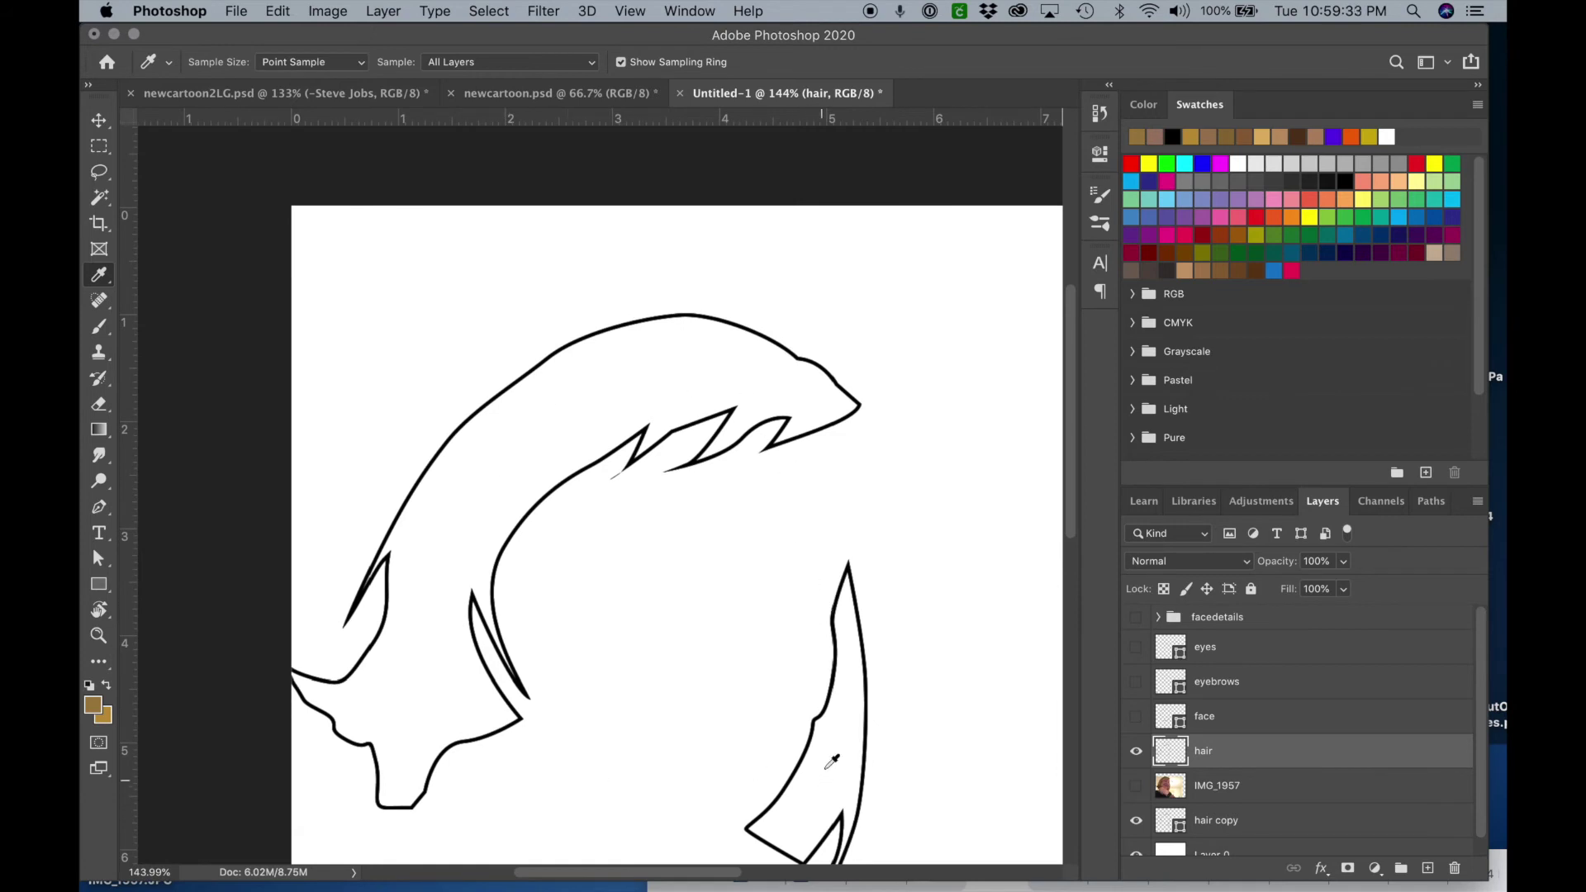
click(100, 199)
click(587, 413)
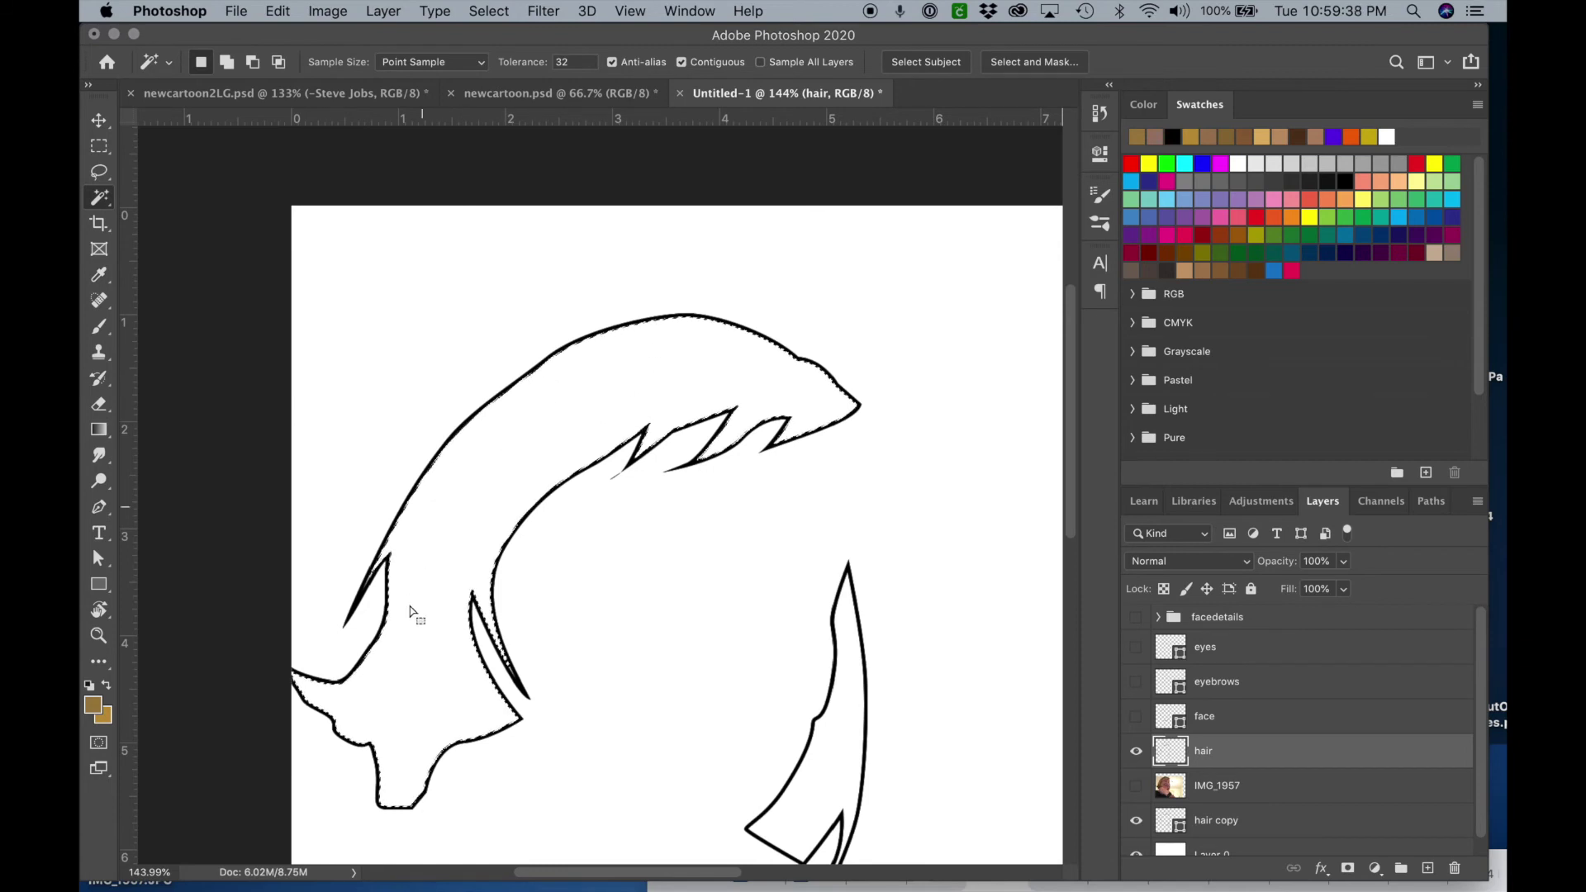
key(shift)
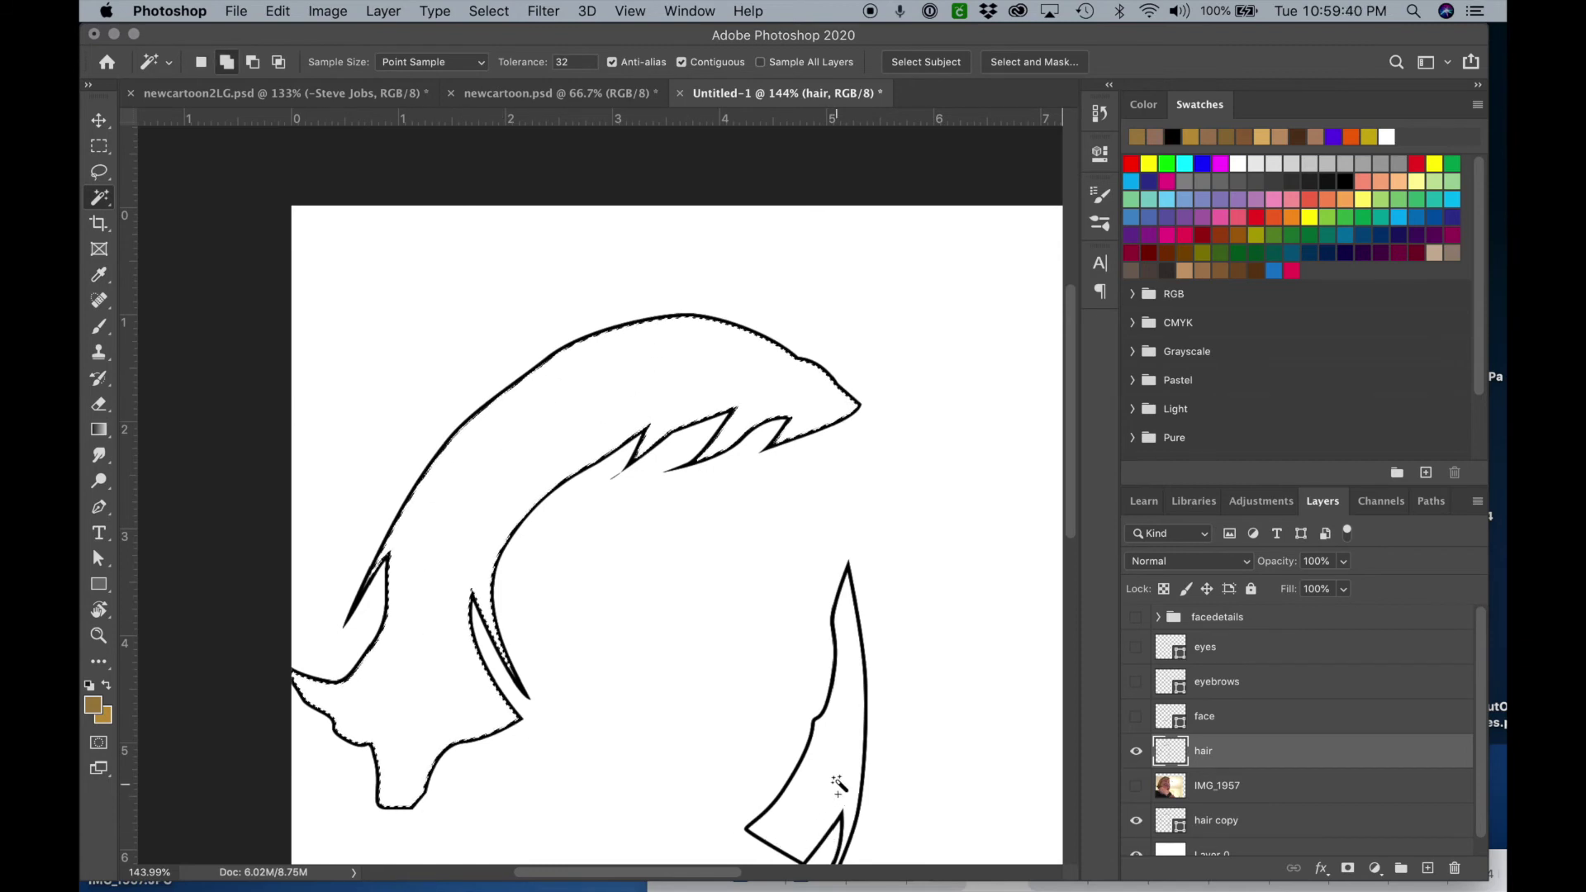
shift+click(836, 780)
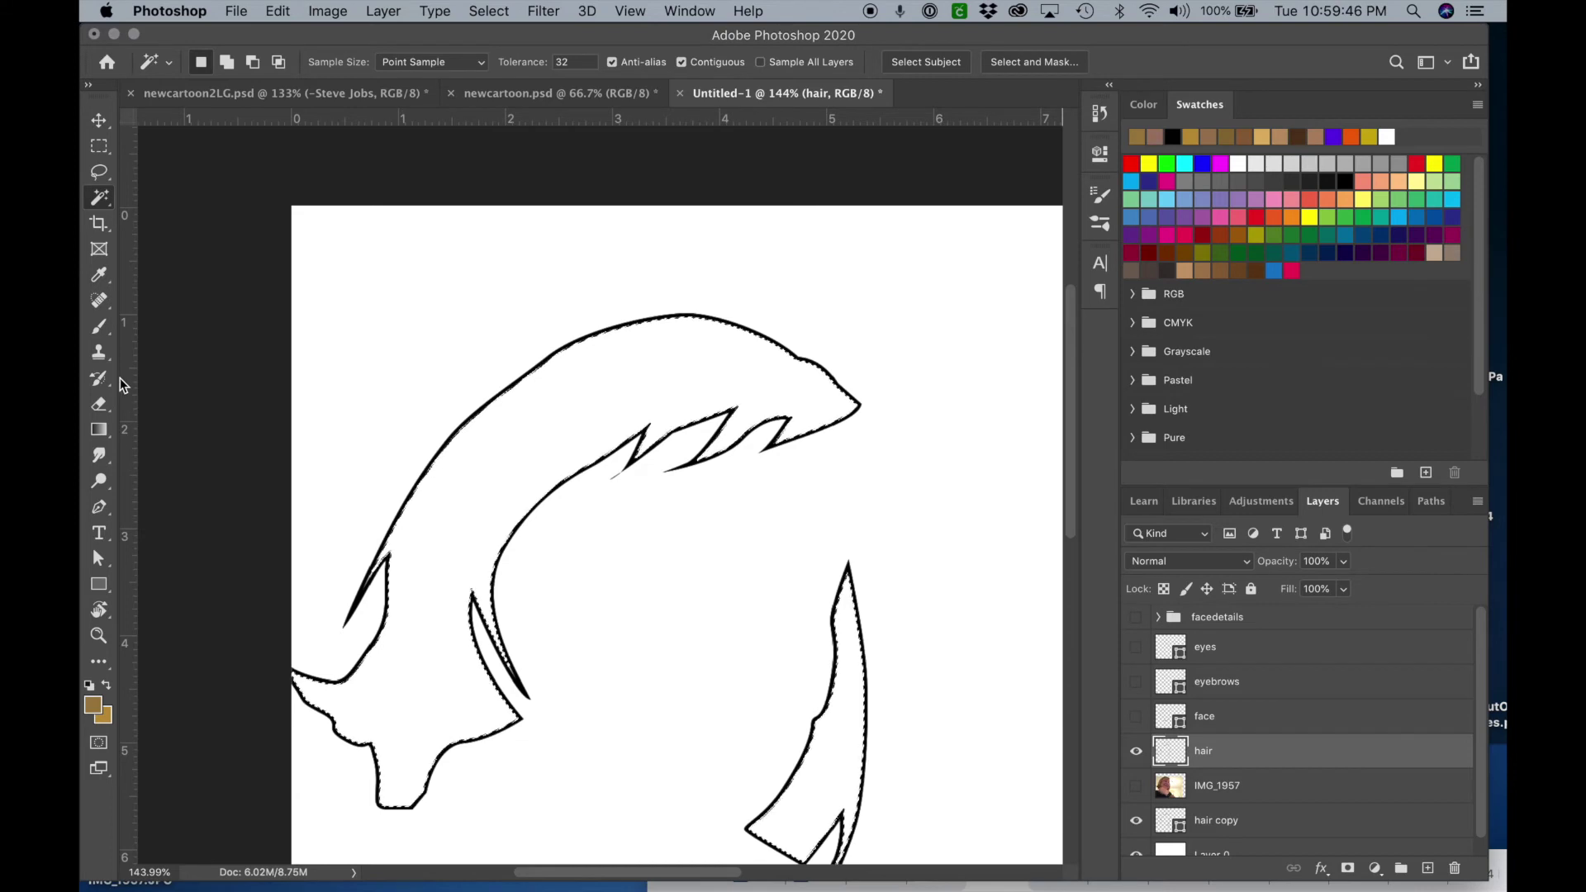
Set the foreground colour to bd943c and choose a soft round brush of 172 px with 0% hardness.
click(96, 712)
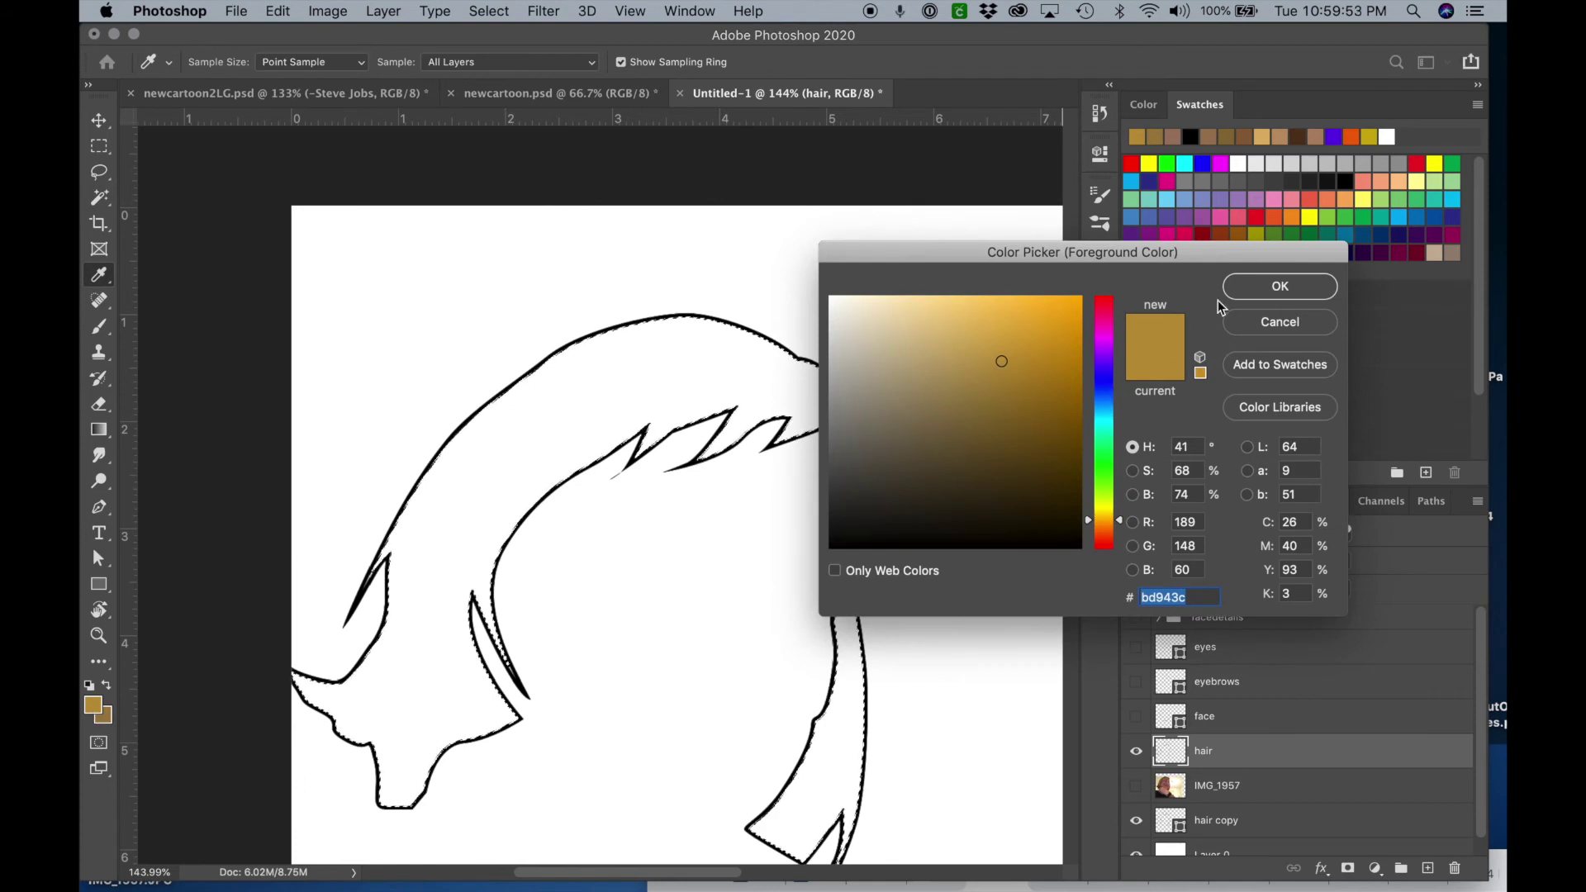
click(1277, 288)
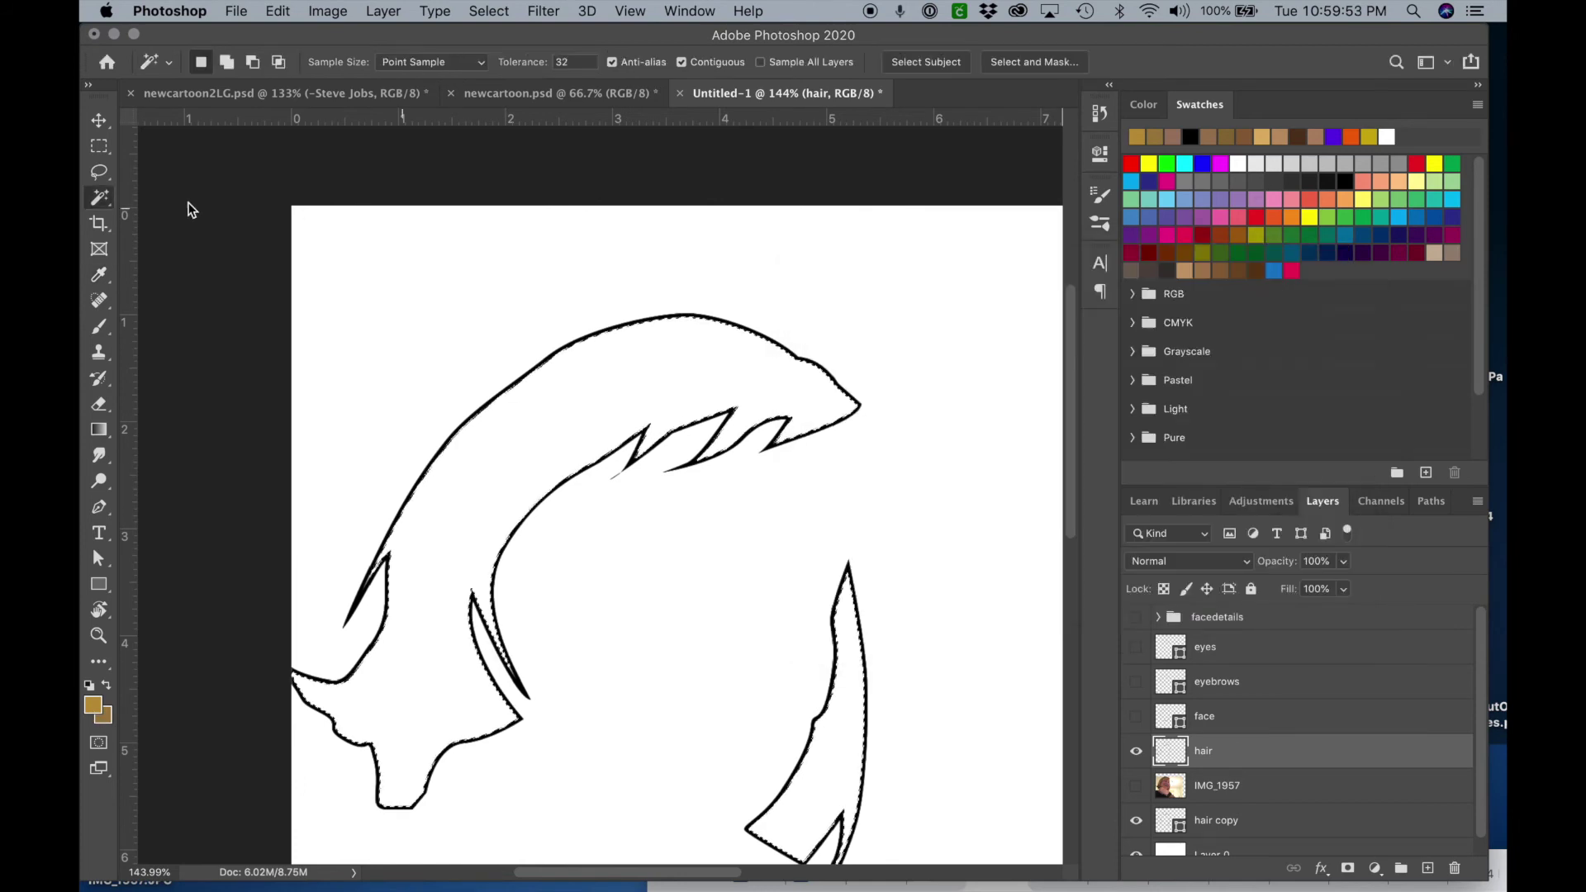
click(97, 329)
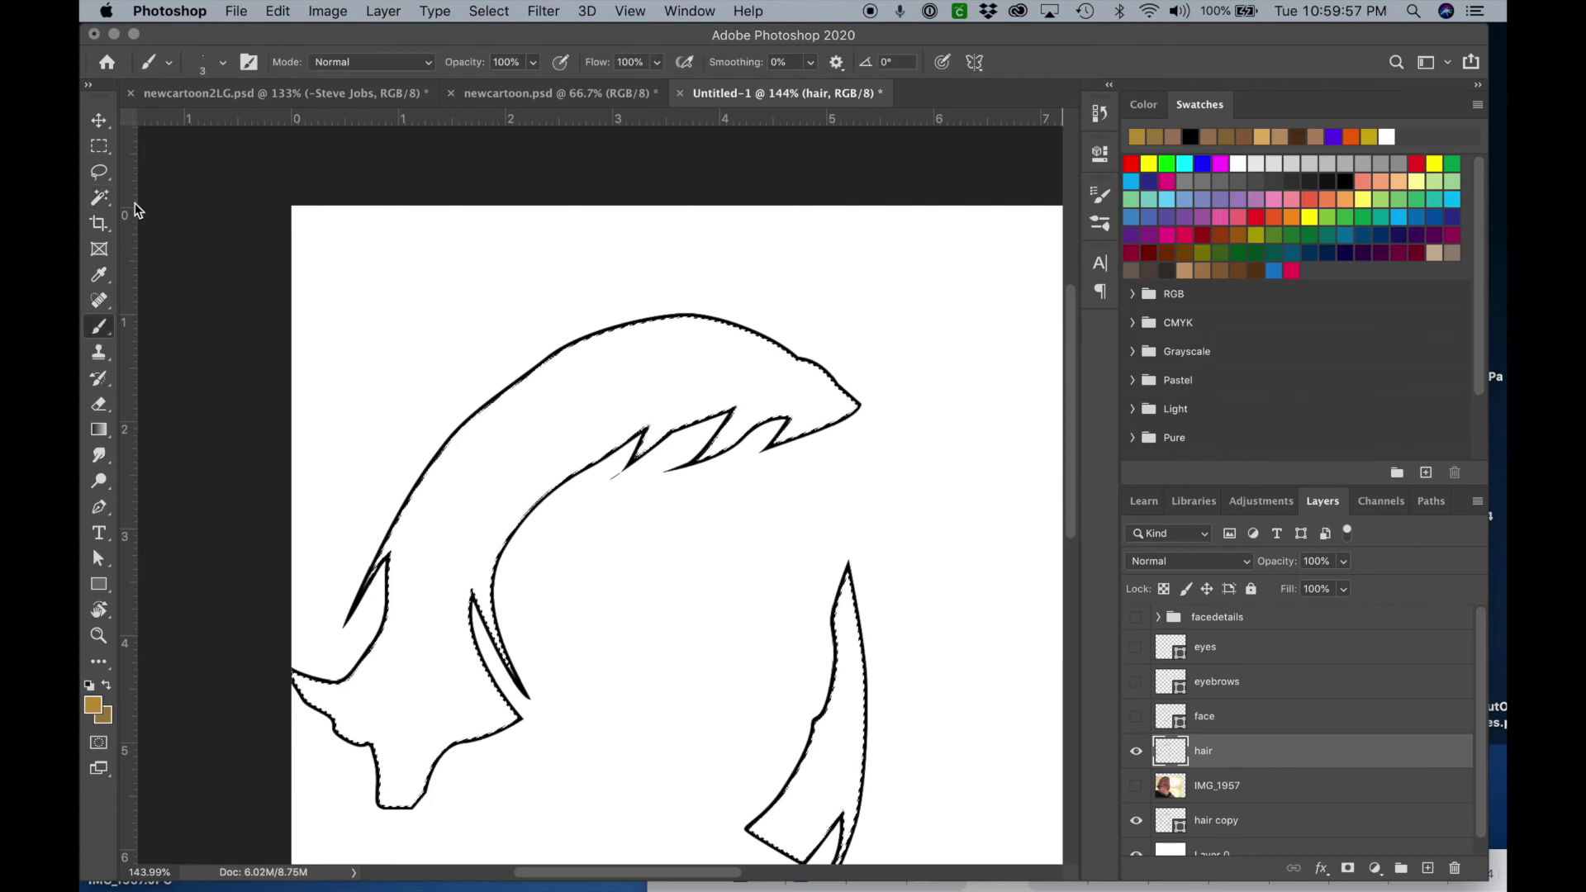
click(224, 64)
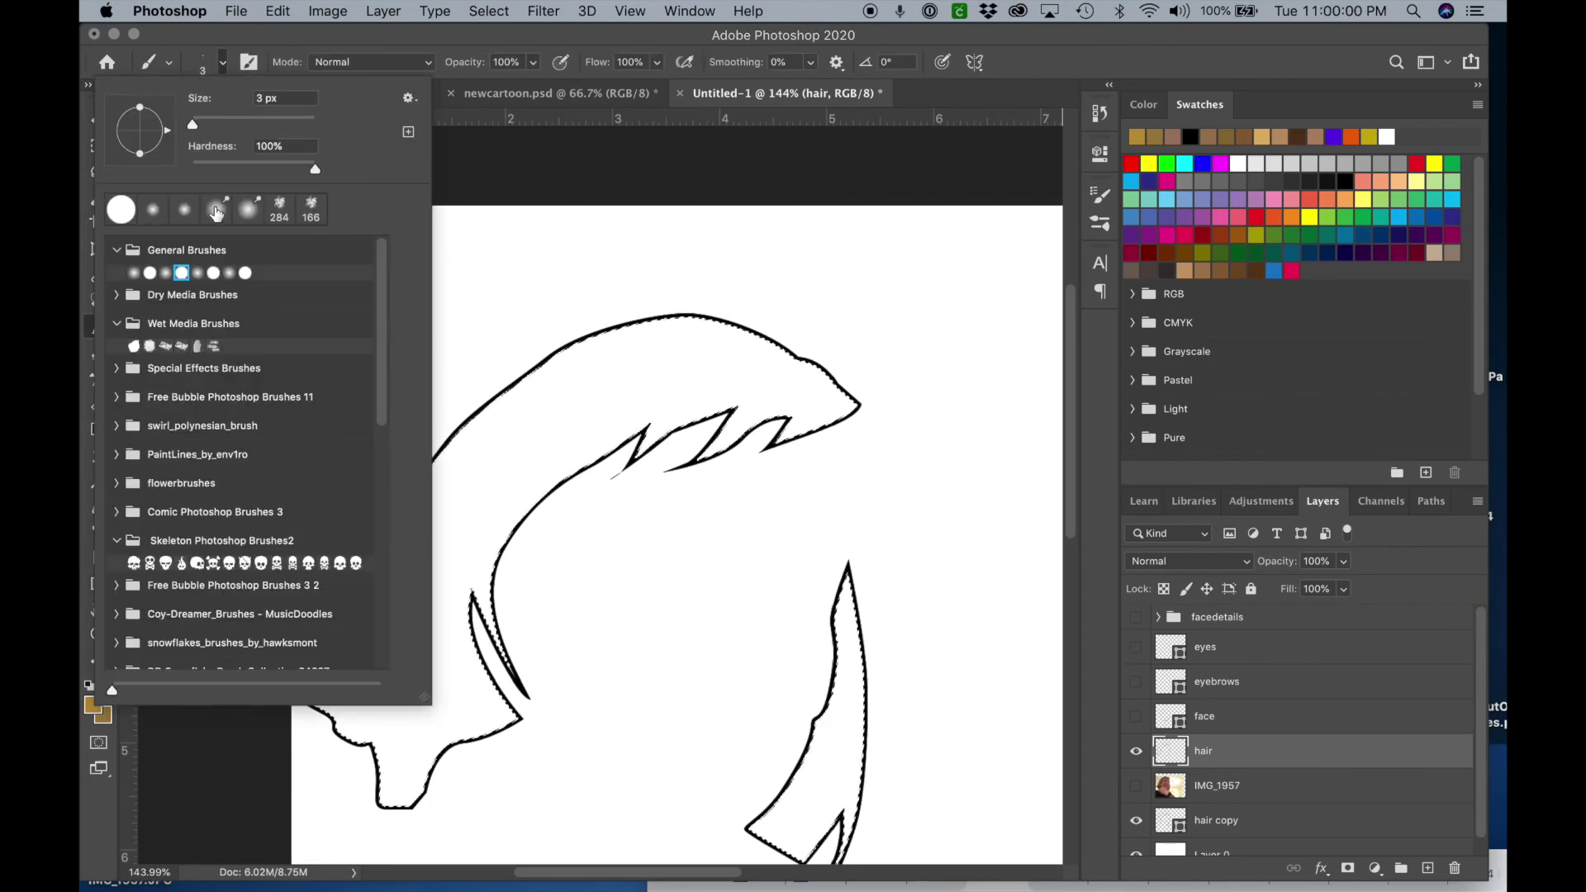
click(185, 211)
drag(247, 128, 281, 134)
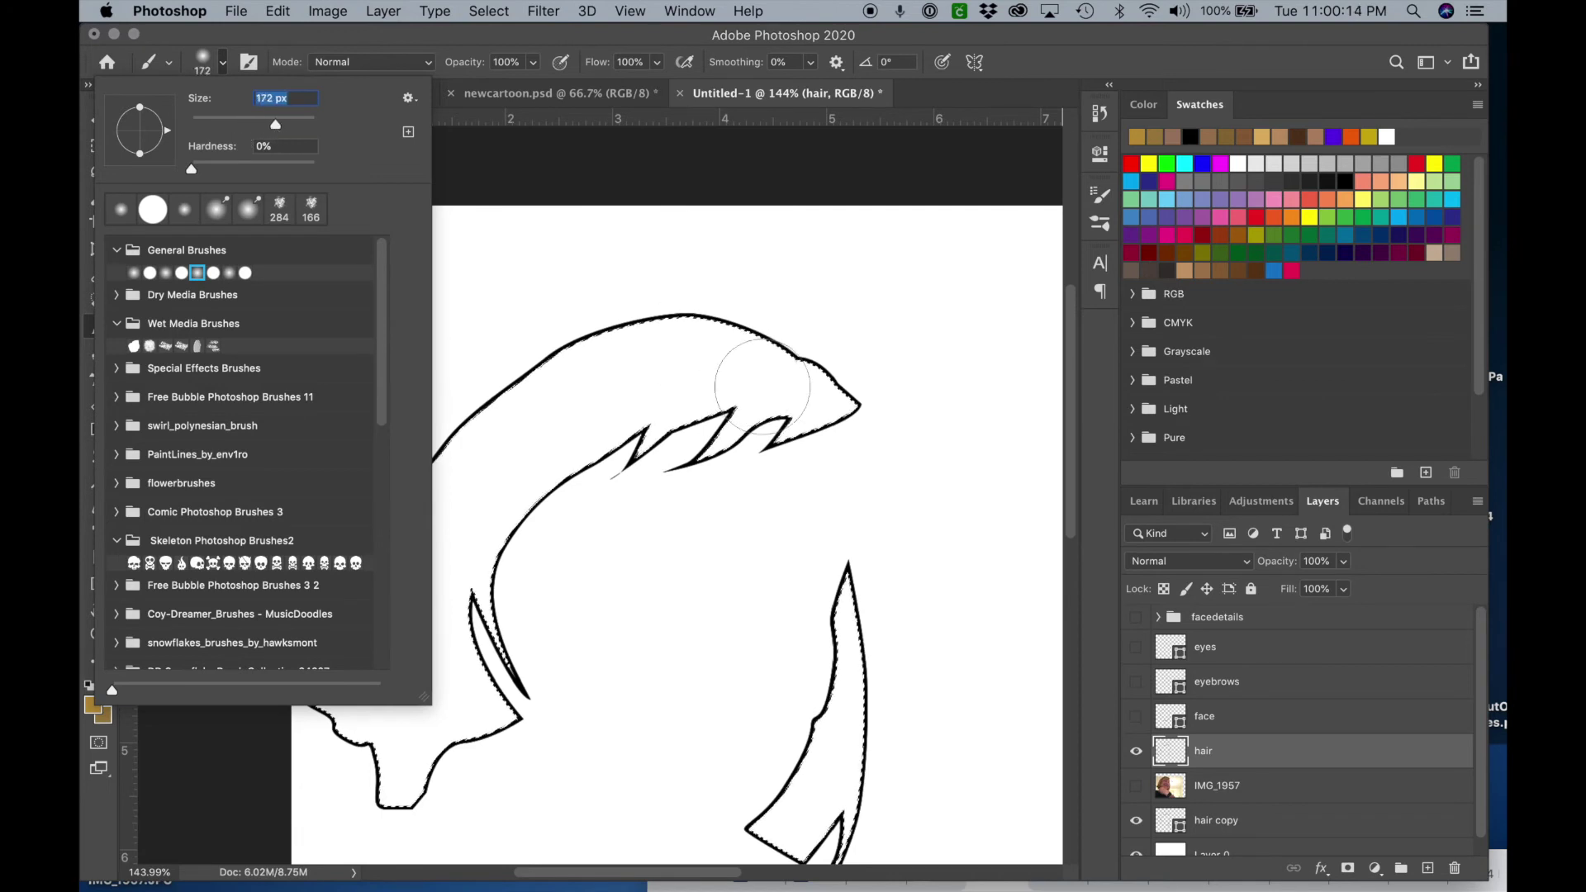
Brush the golden colour over the insides of both the large and the small hair sections on the hair layer.
click(817, 413)
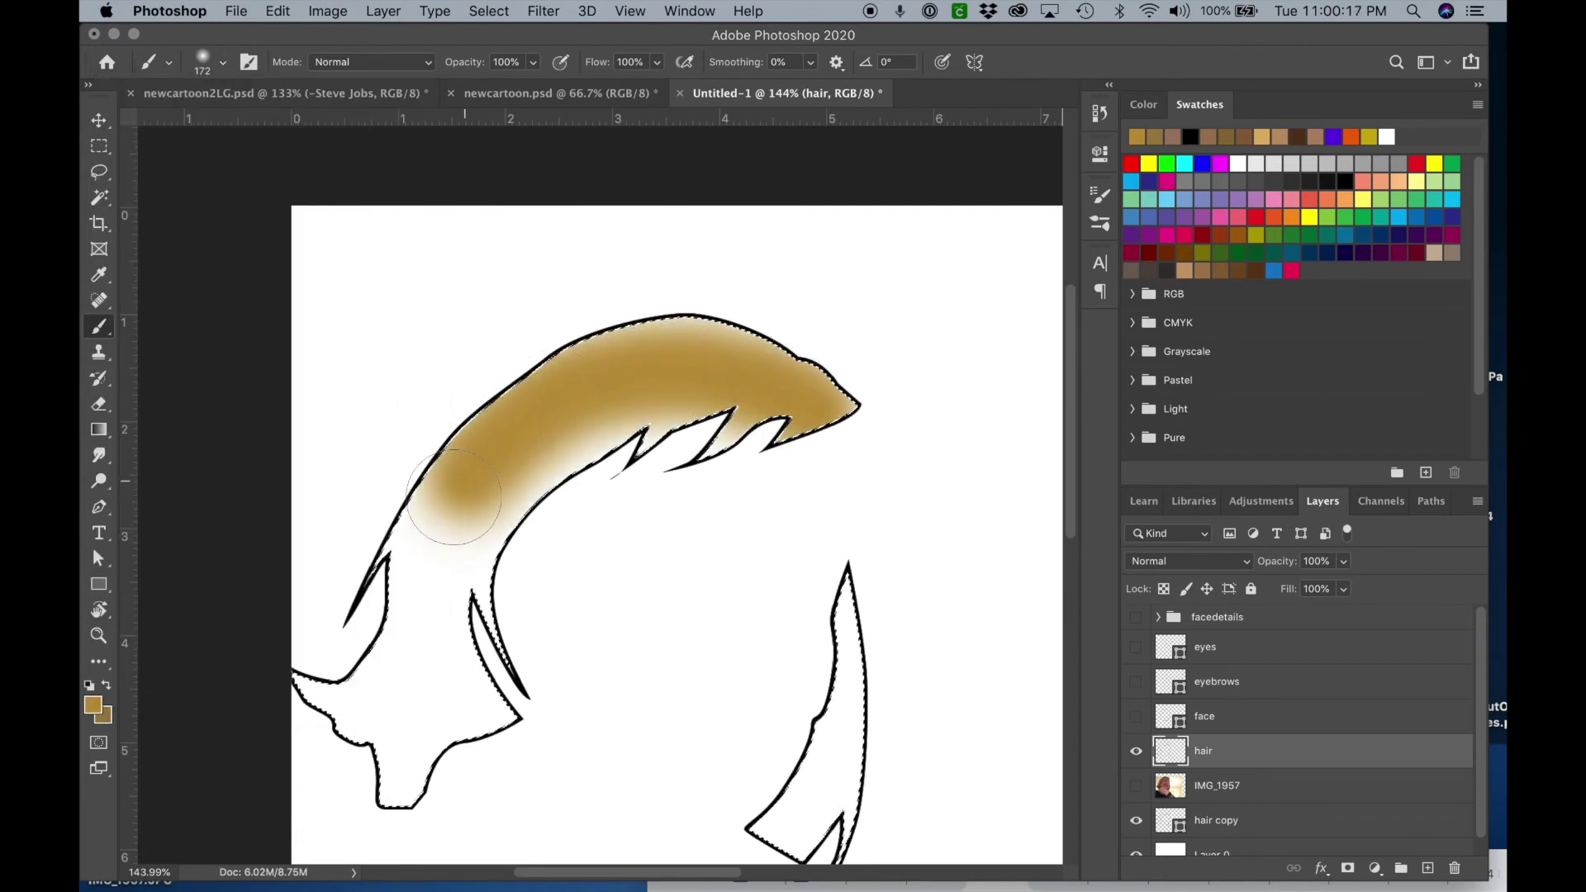
drag(413, 564, 362, 694)
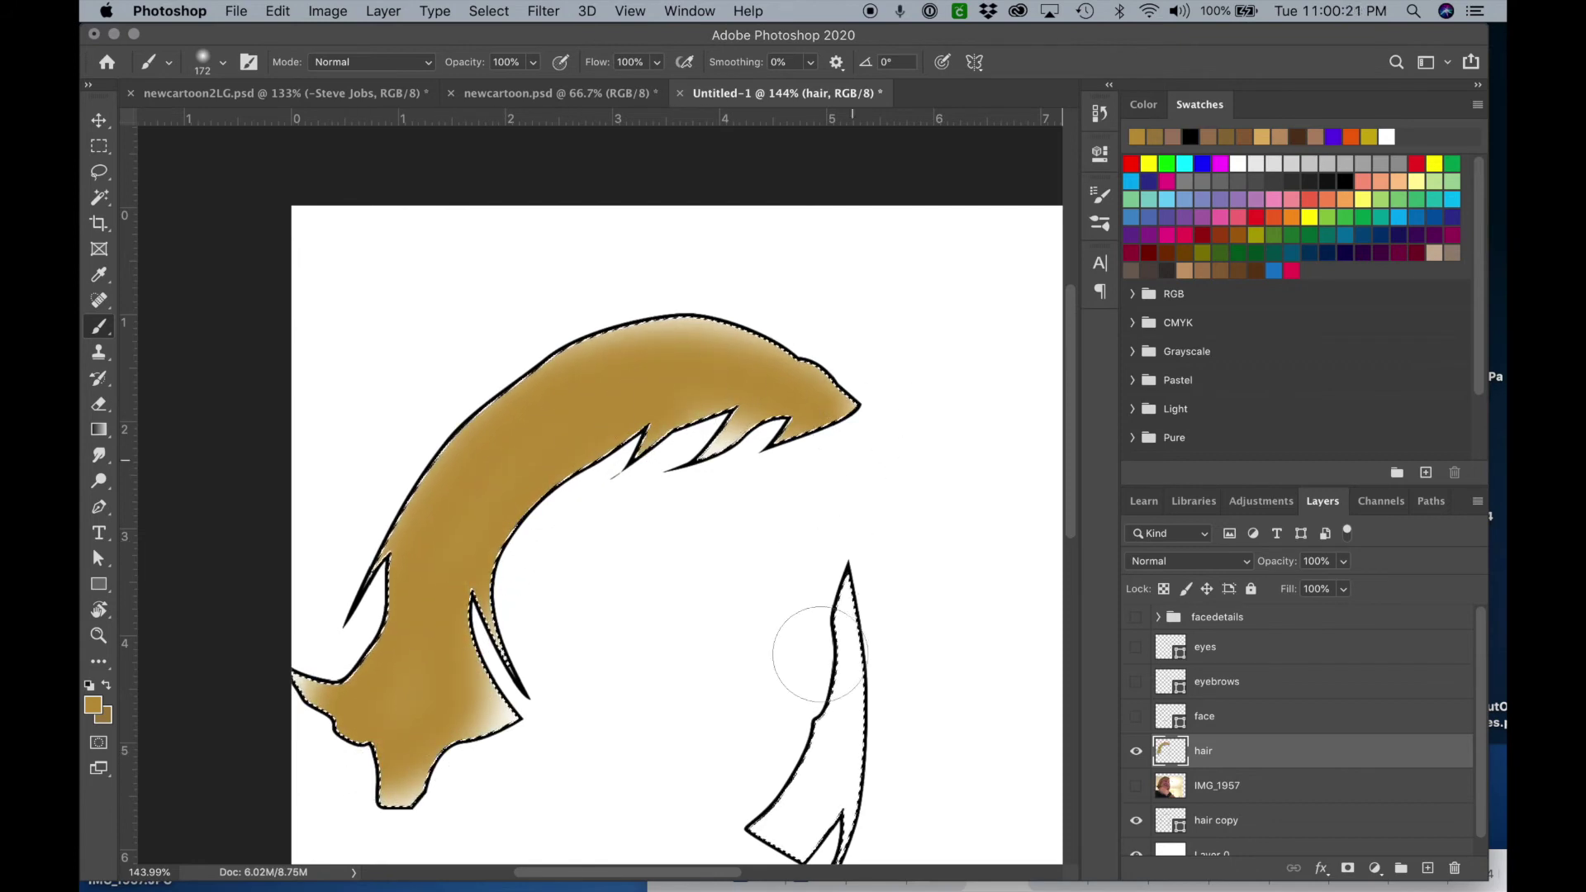
mouse_move(853, 608)
mouse_down()
mouse_move(868, 719)
mouse_move(853, 811)
mouse_move(815, 840)
mouse_move(794, 830)
mouse_move(813, 752)
mouse_up()
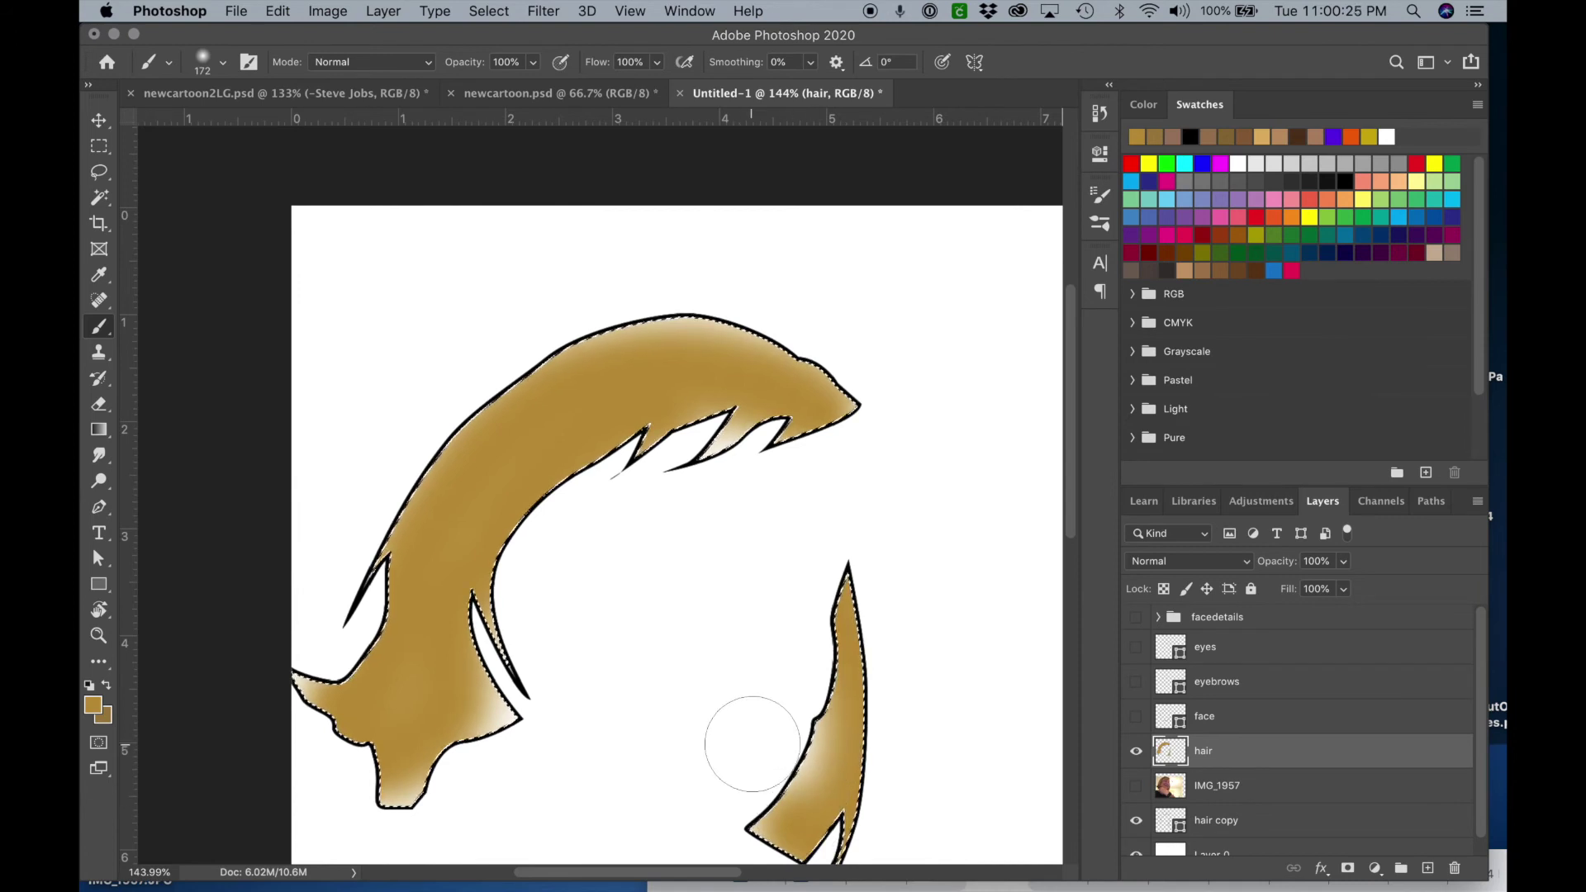
scroll(752, 743, down, 5)
scroll(752, 743, left, 2)
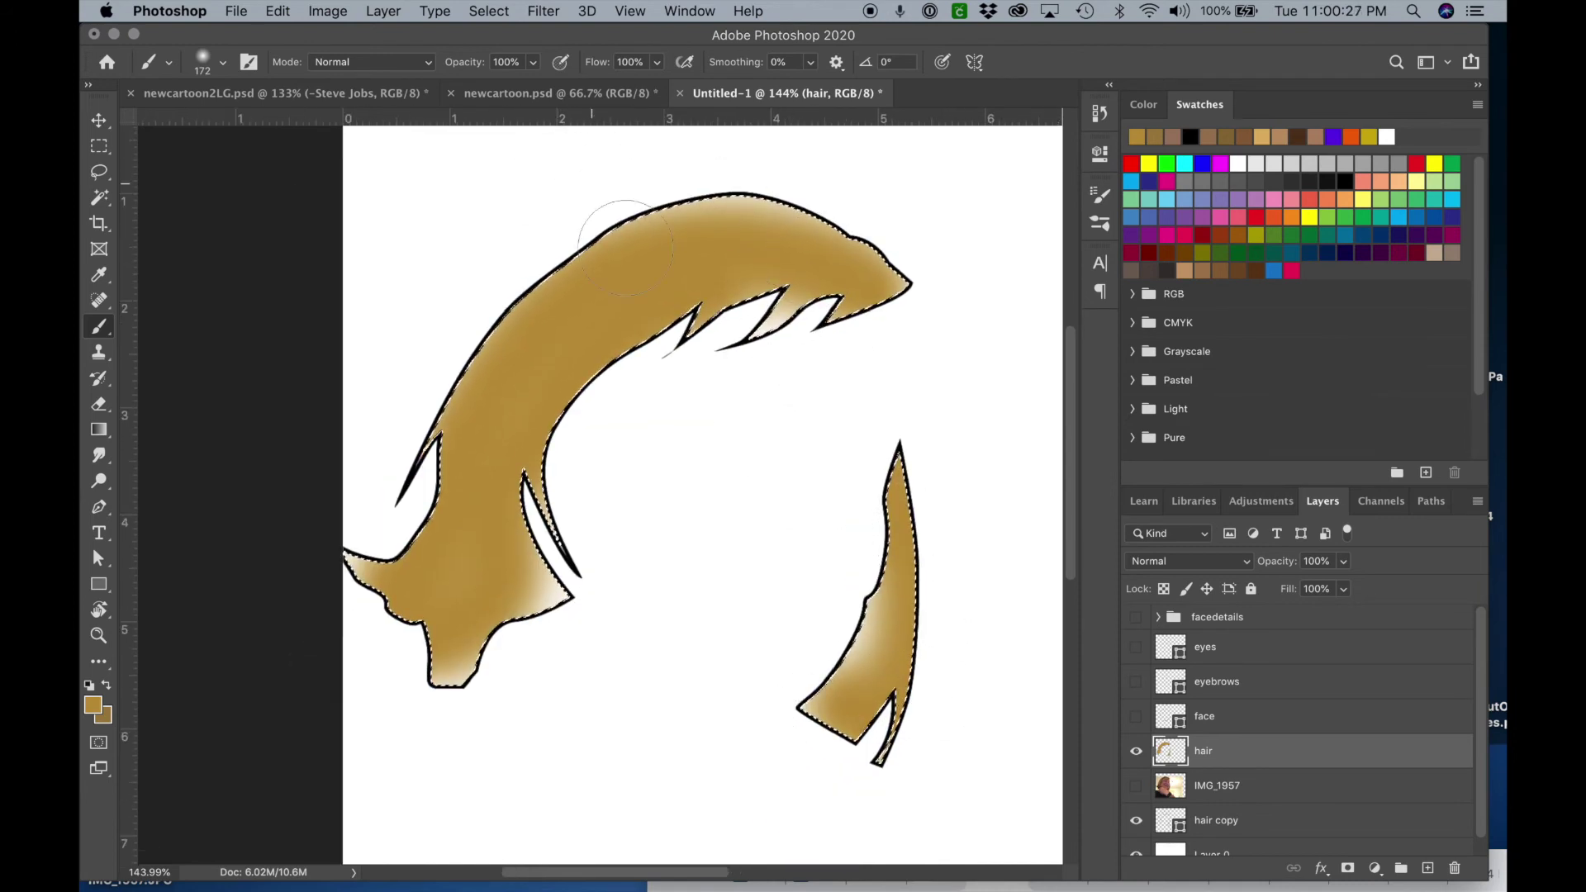
scroll(388, 574, up, 3)
scroll(388, 574, right, 3)
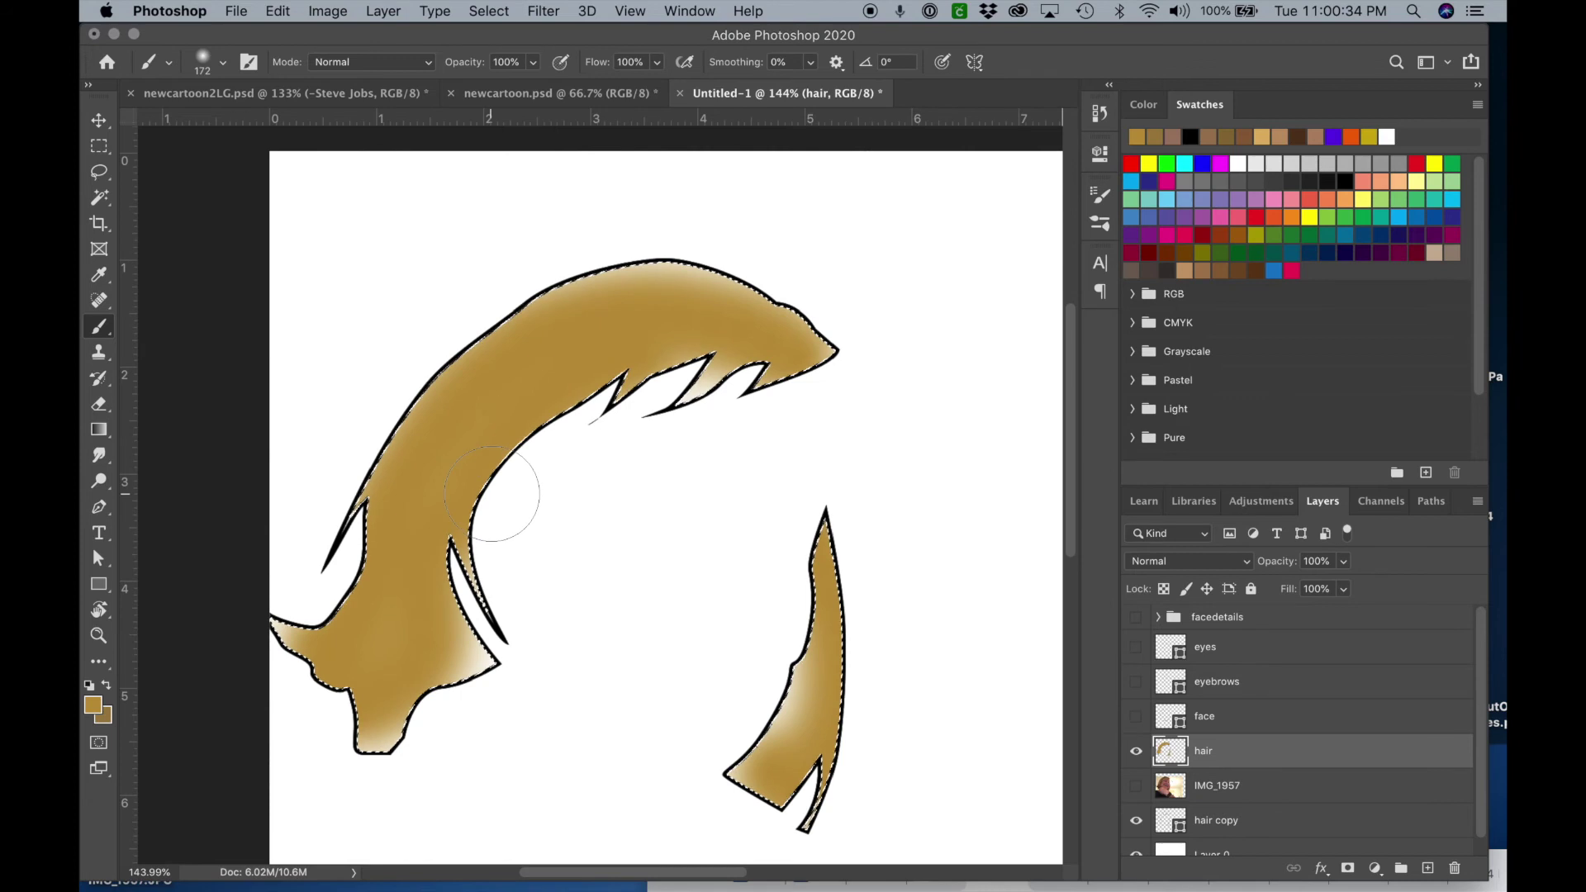
Show the IMG_1957 photo and sample a medium brown from its hair, hiding the hair layer only while sampling.
click(1136, 786)
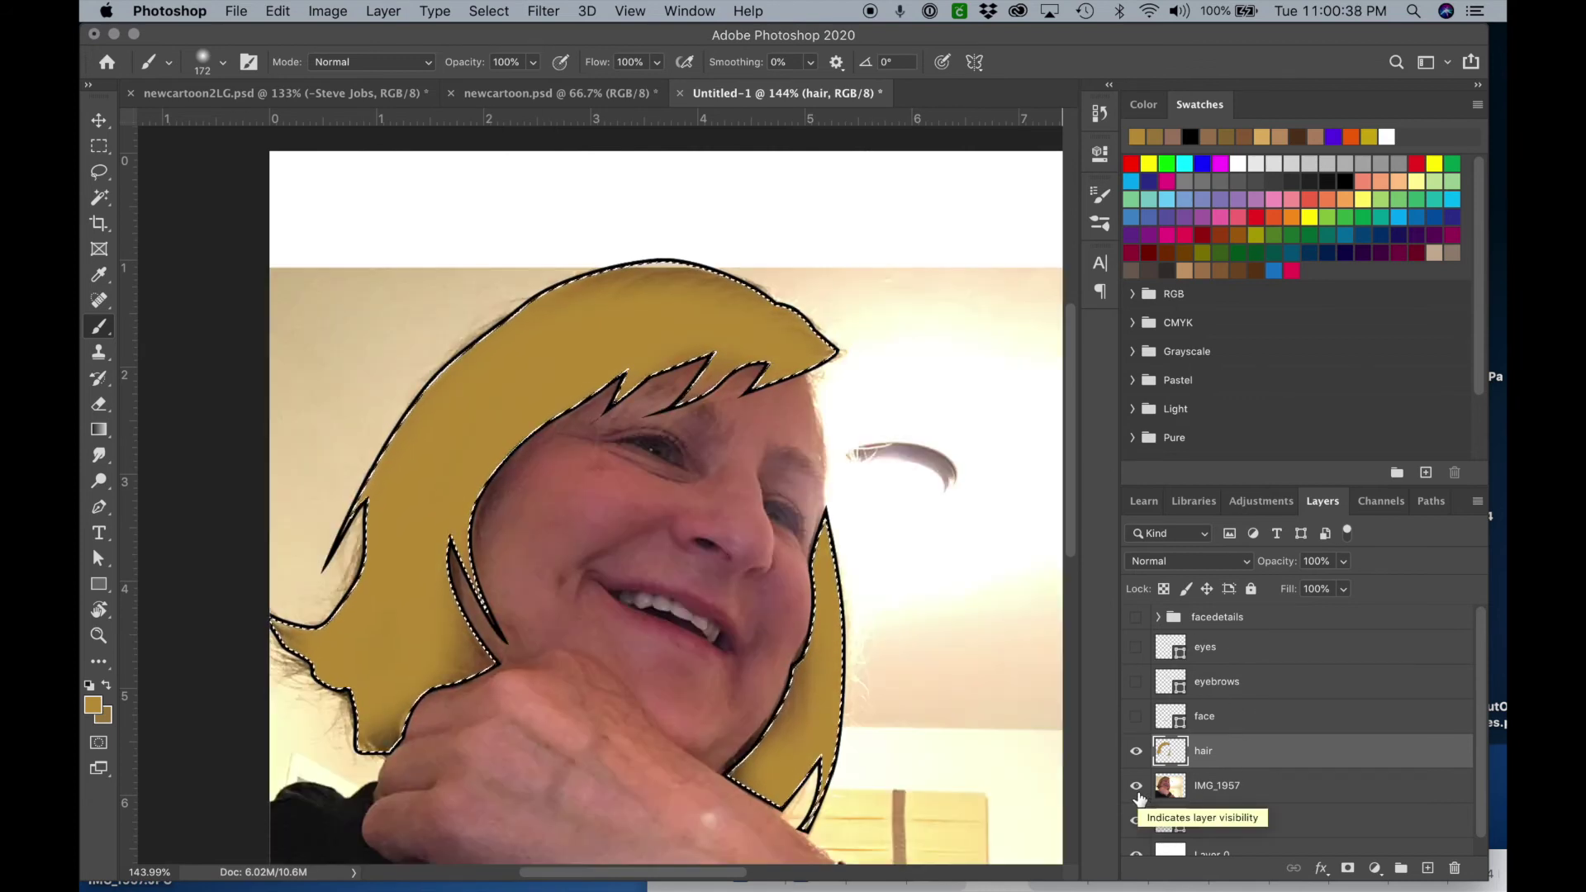
click(1137, 785)
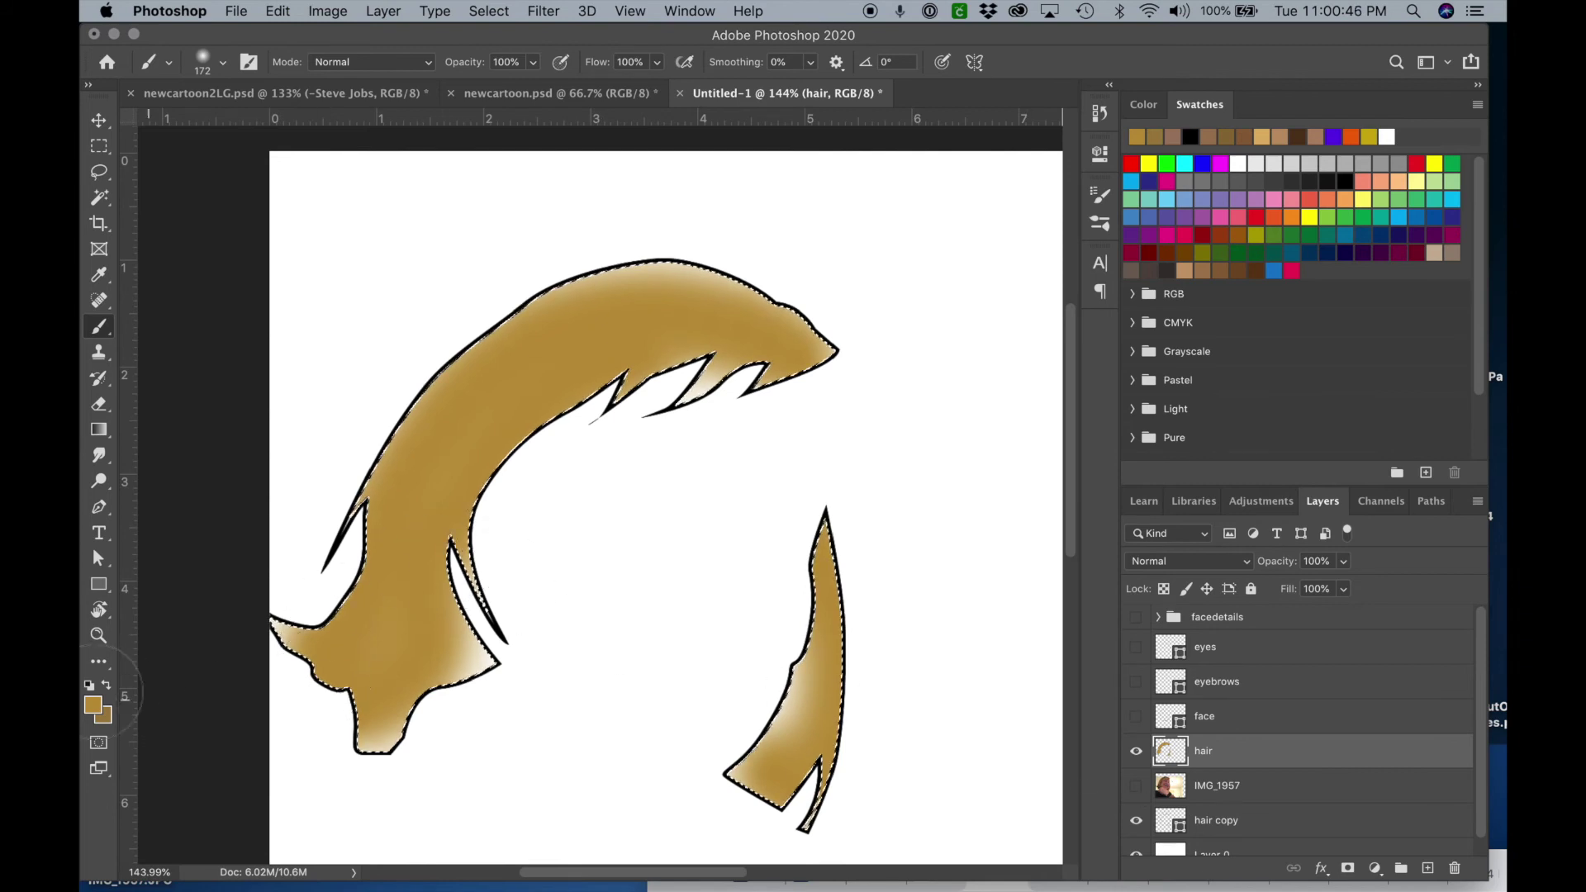
click(1135, 786)
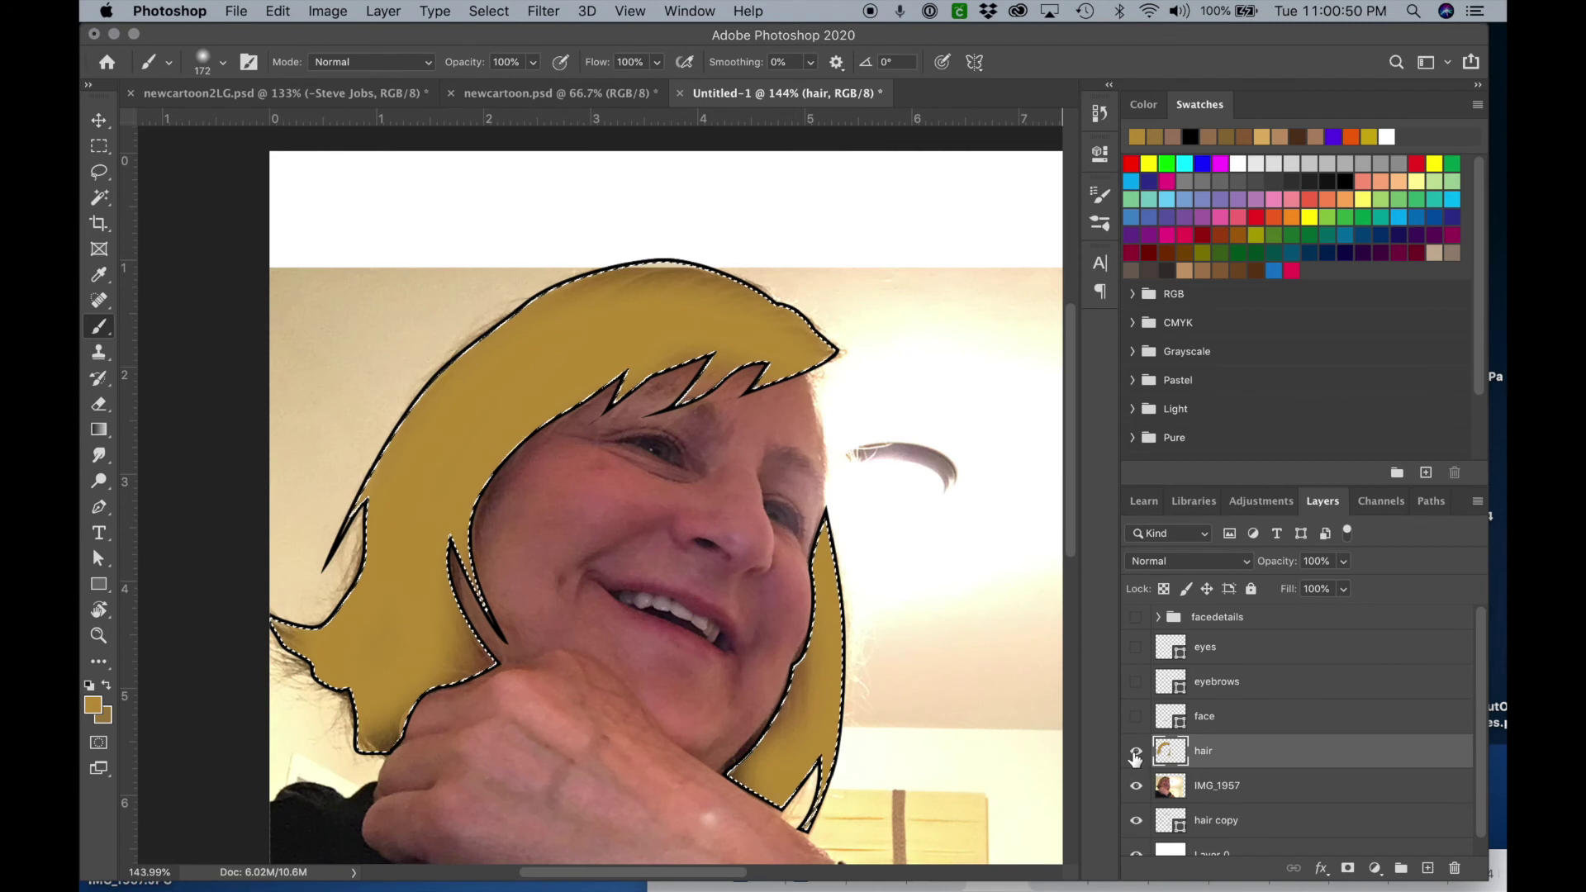
click(1136, 752)
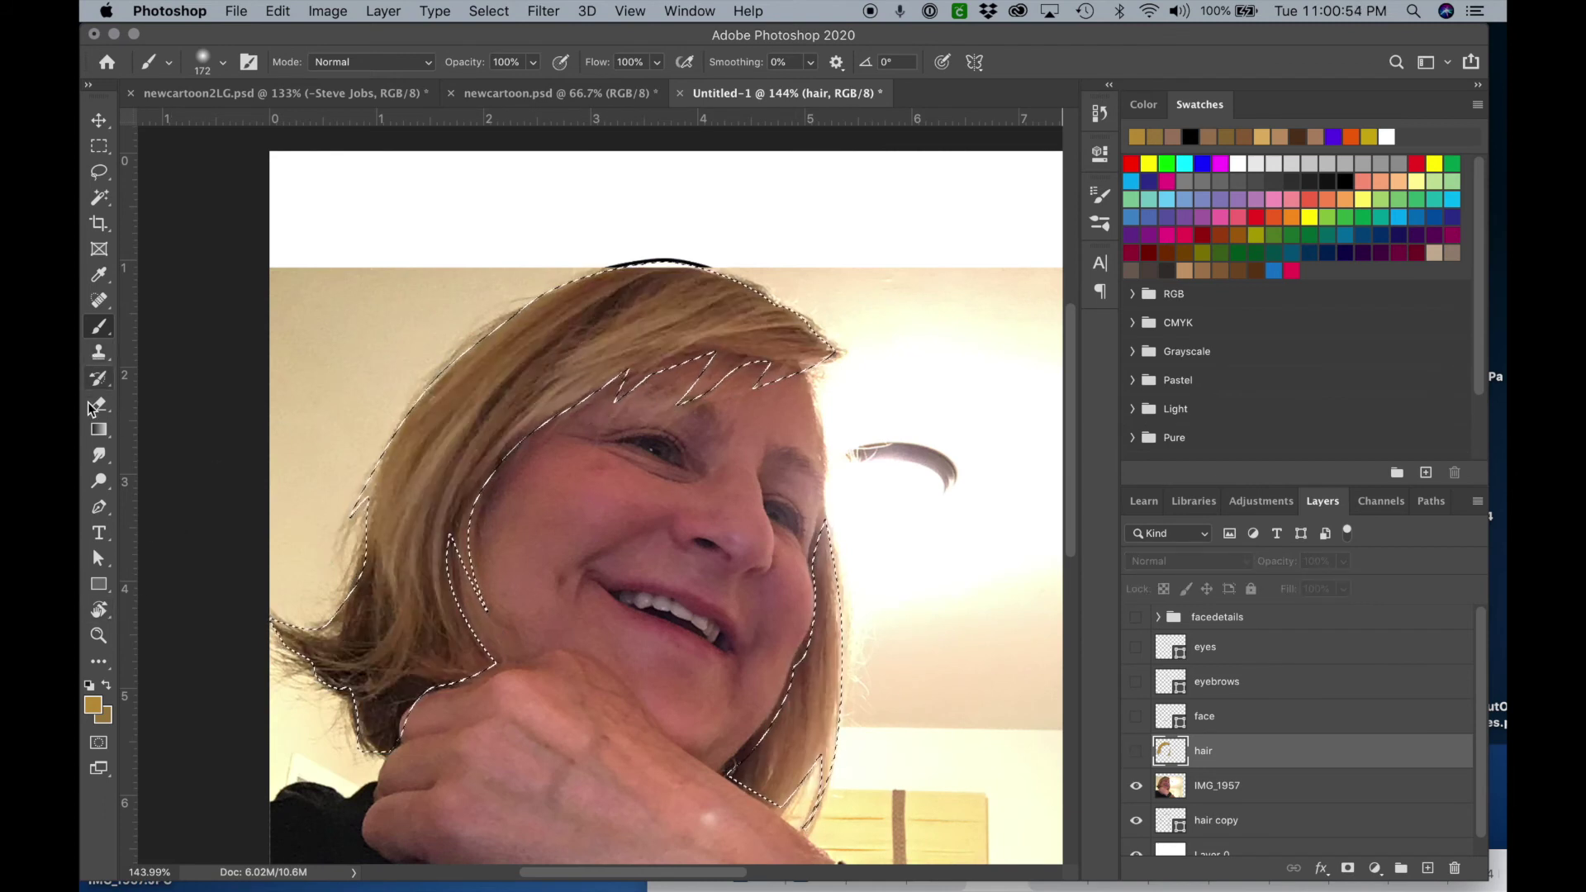
key(i)
click(729, 297)
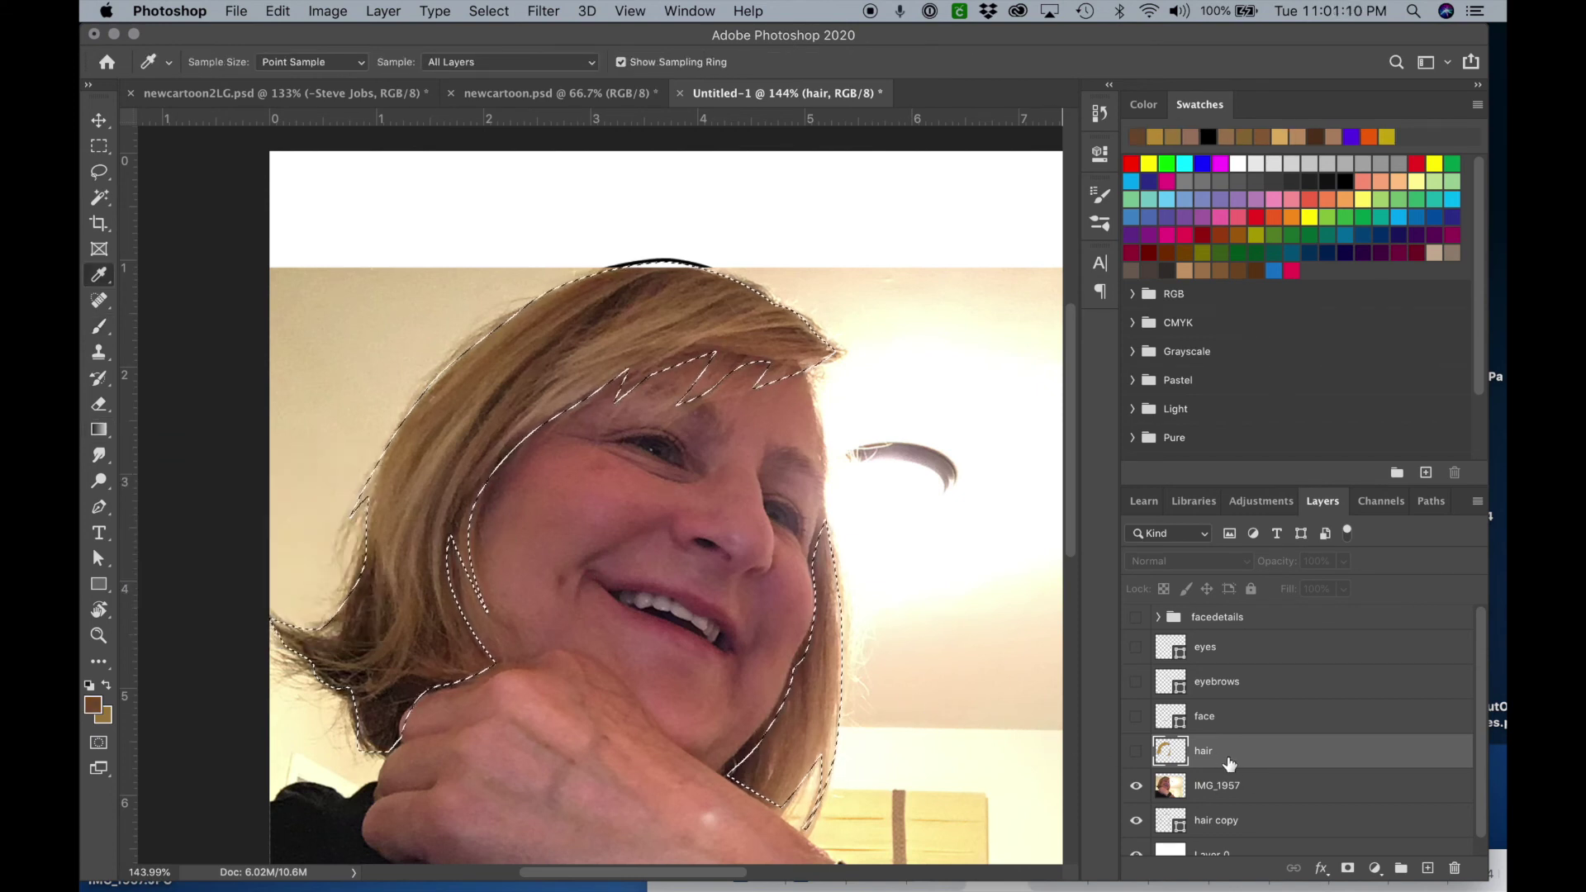
click(1135, 750)
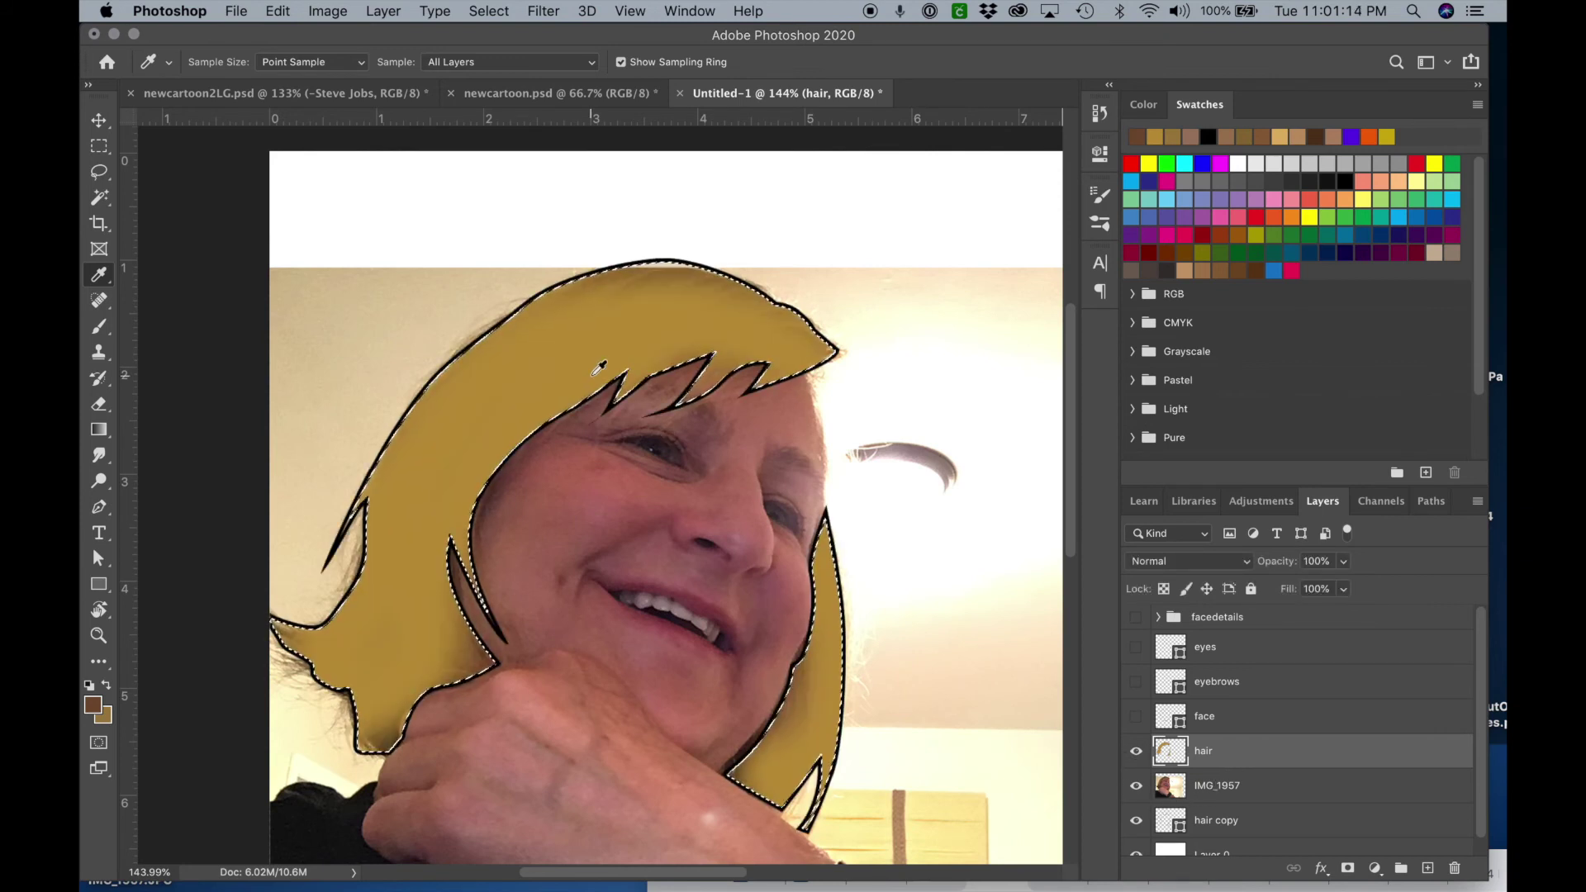
Paint separate brown strands along the large hair section with the soft brush at 36 px.
click(98, 329)
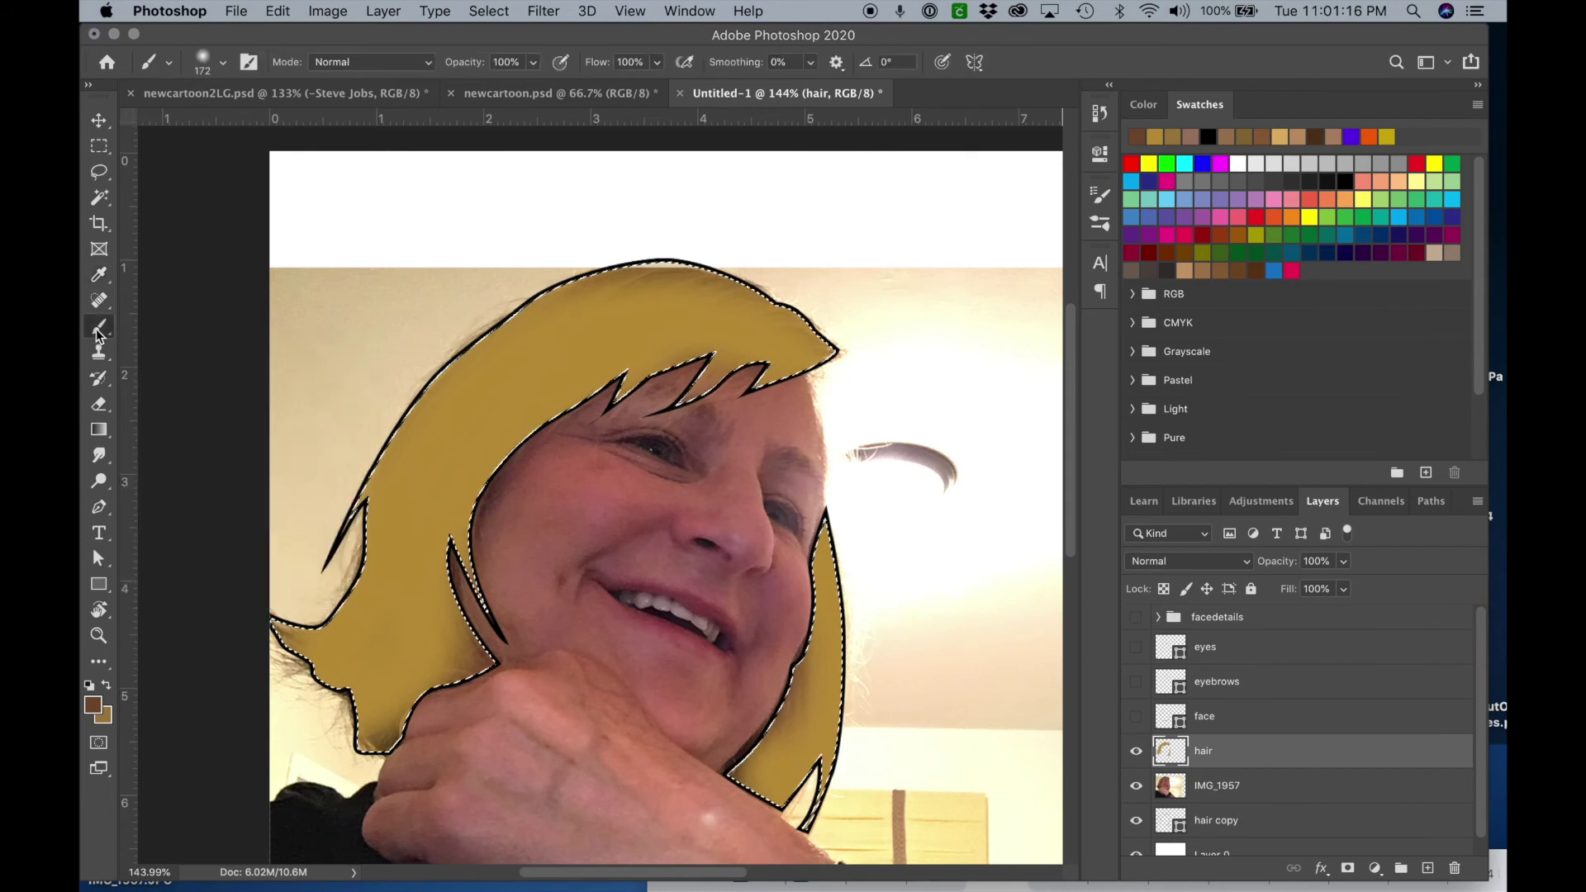
click(223, 63)
click(240, 123)
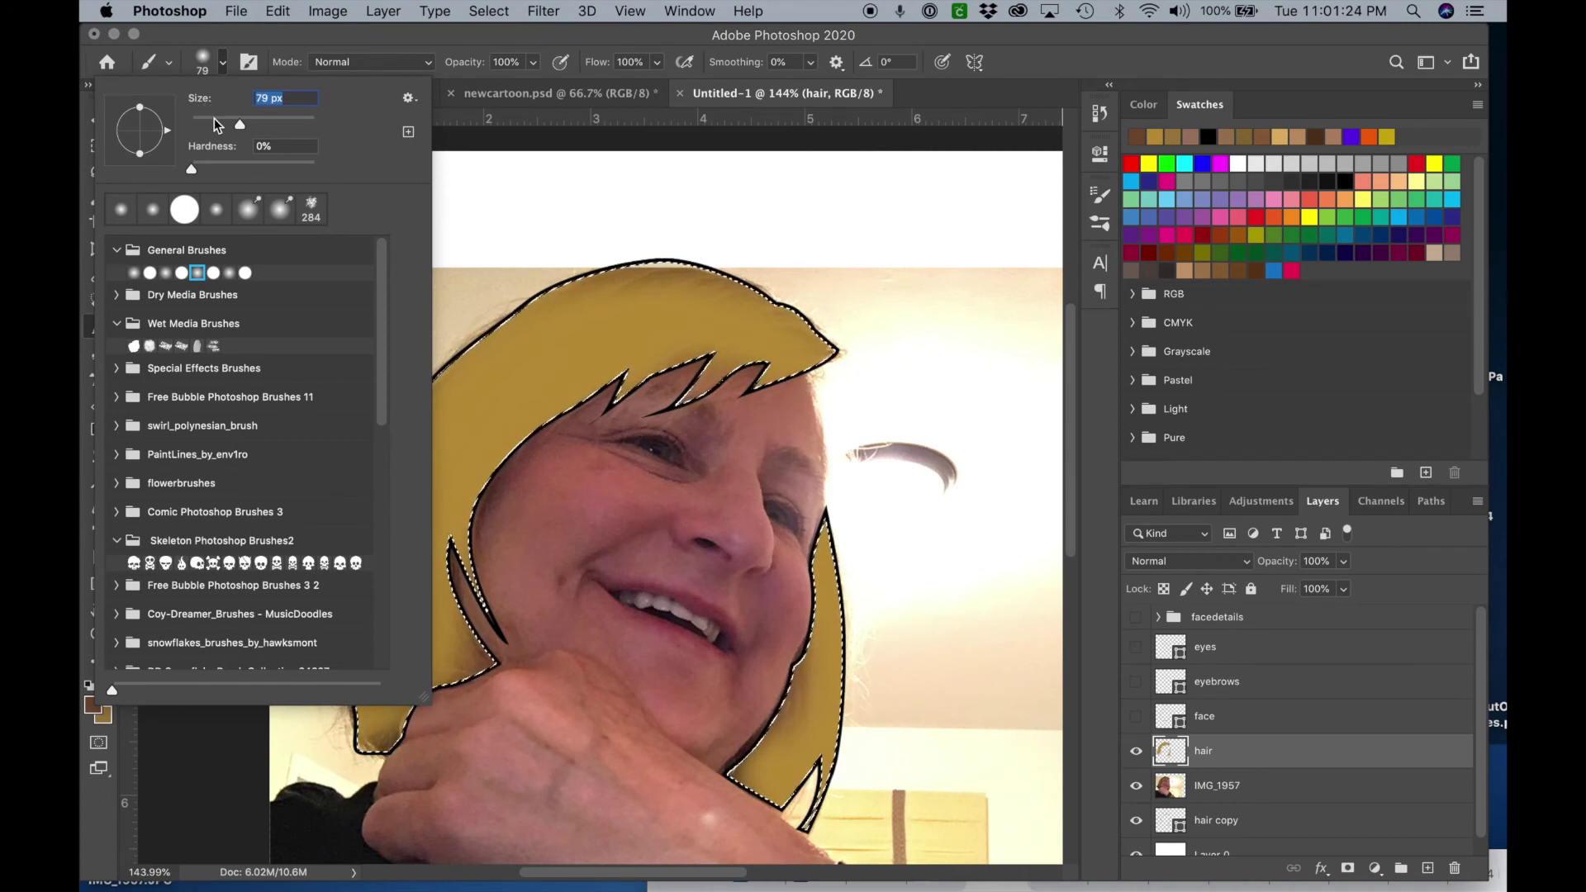
key(Return)
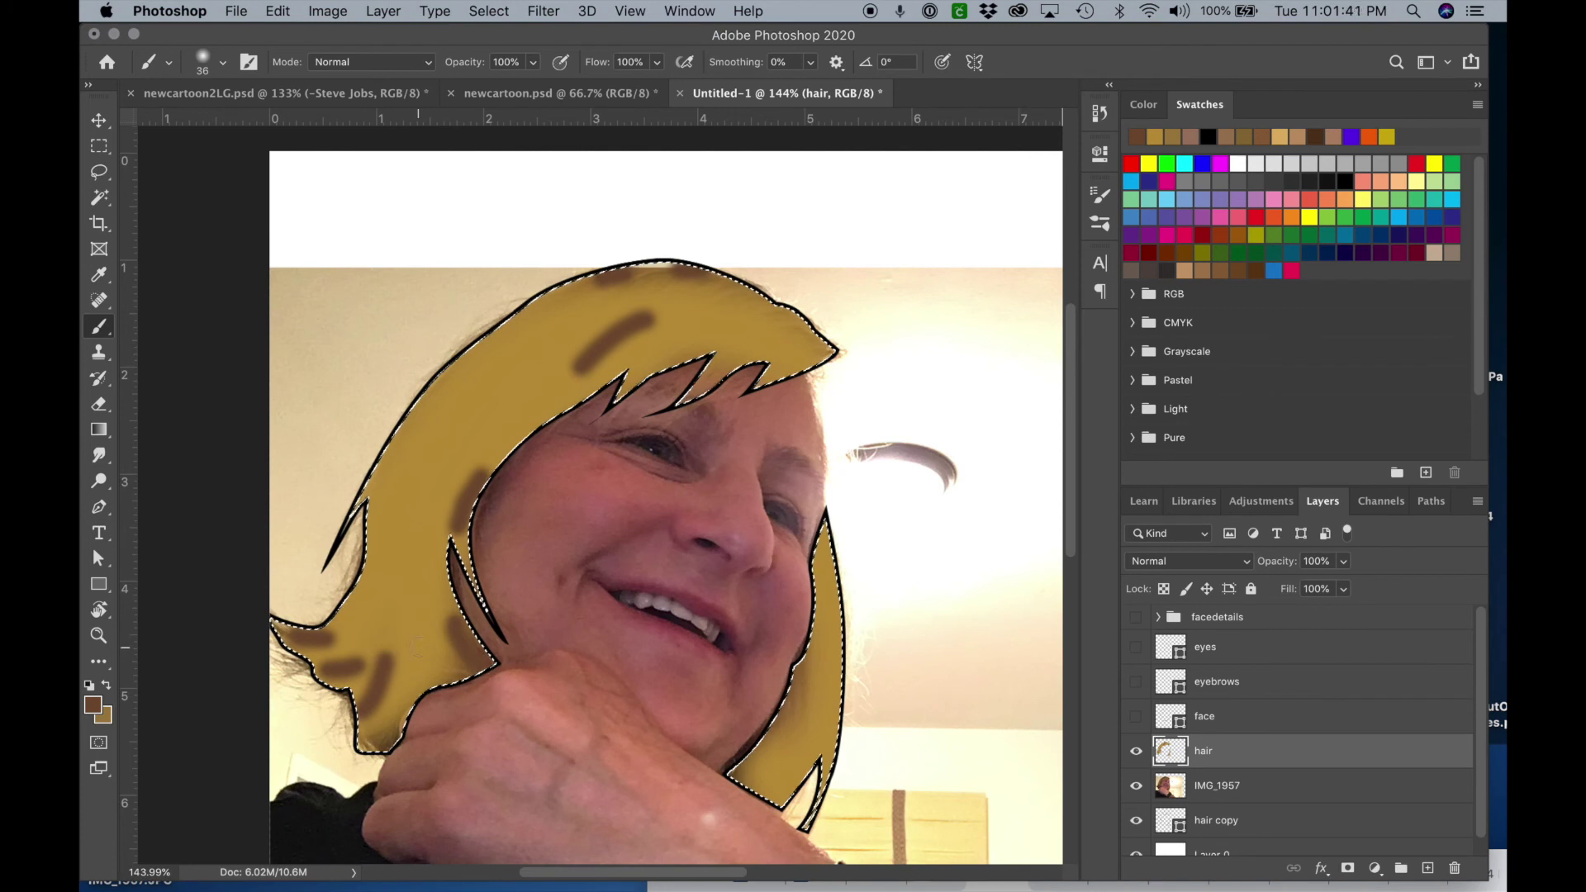
drag(394, 508, 381, 576)
drag(462, 388, 438, 450)
drag(397, 516, 376, 578)
drag(384, 652, 364, 702)
mouse_move(685, 308)
mouse_down()
mouse_move(743, 295)
mouse_move(828, 346)
mouse_up()
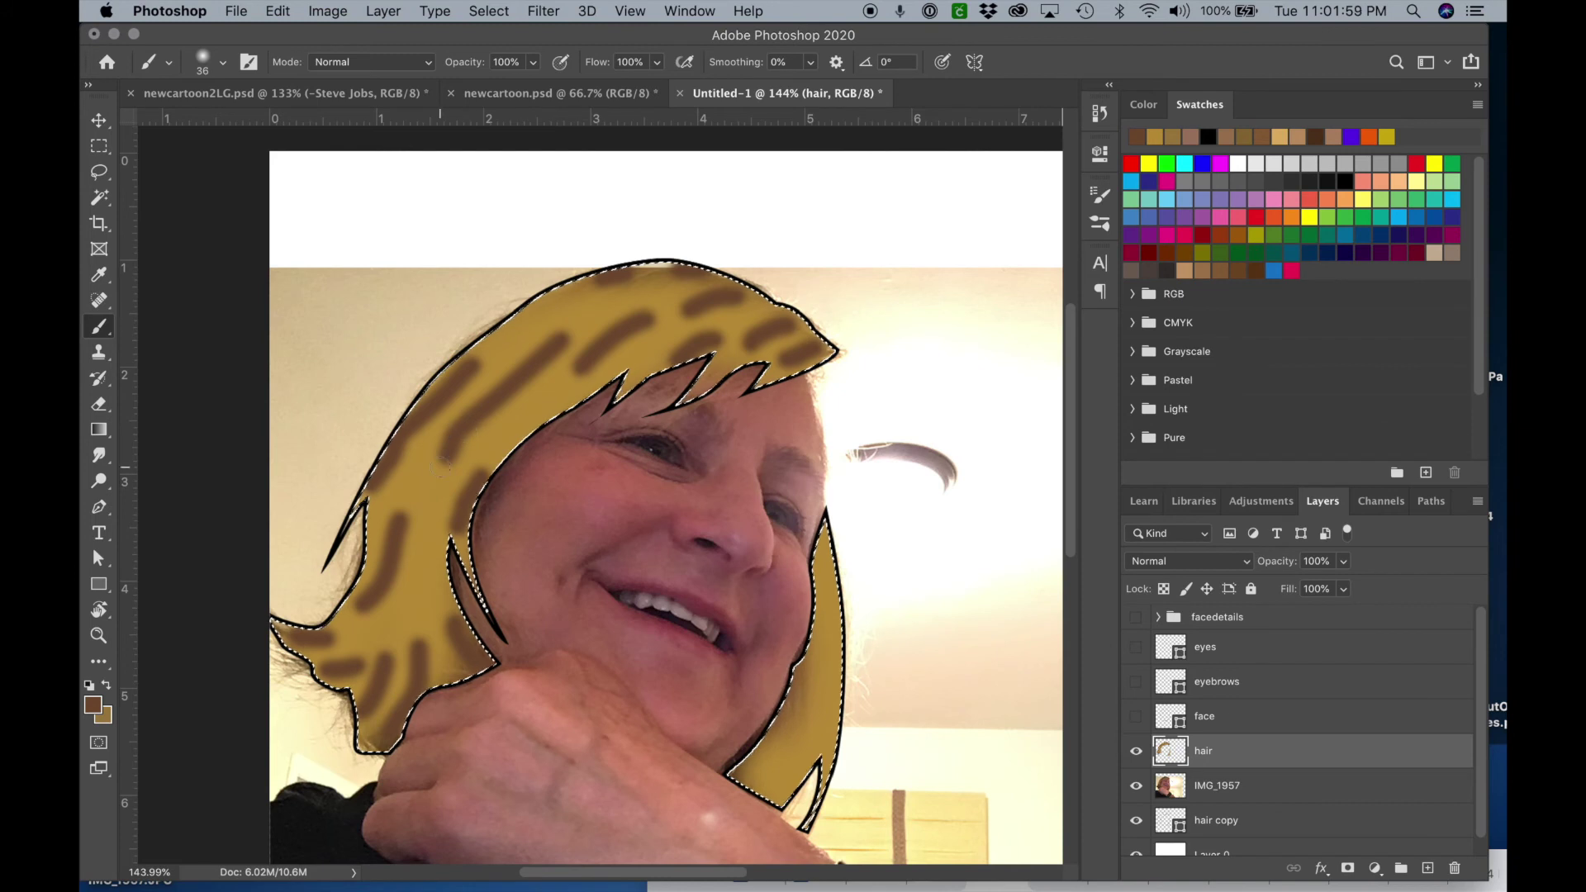
Smudge the brown strands along the direction of the hair, from the crown and fringe down to the ends.
click(100, 455)
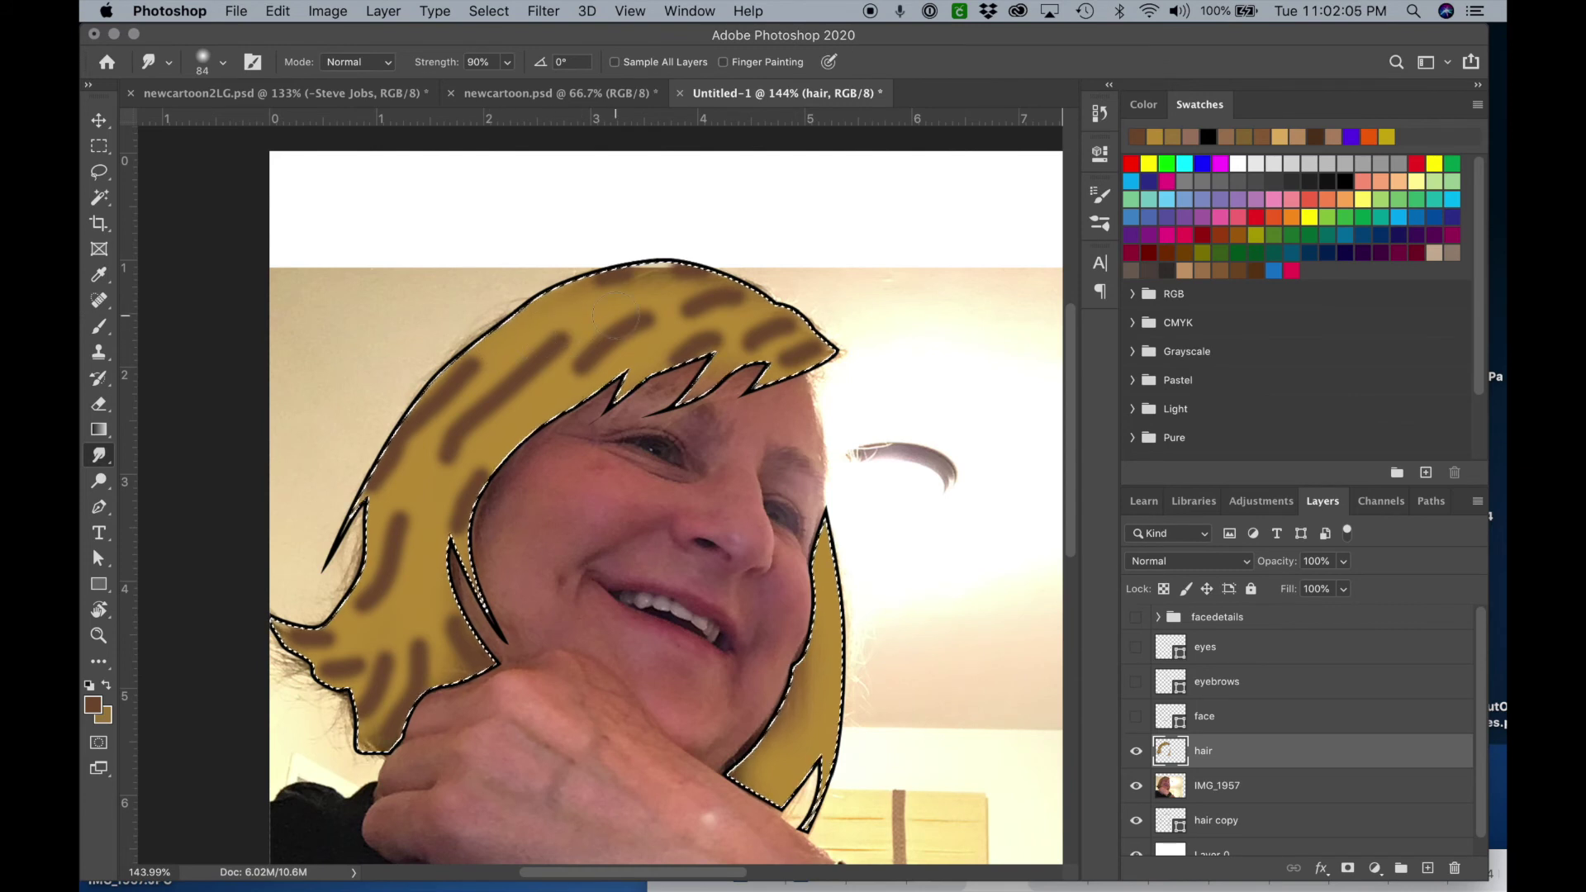
mouse_move(602, 322)
mouse_down()
mouse_move(481, 420)
mouse_move(446, 481)
mouse_move(433, 552)
mouse_move(479, 607)
mouse_up()
mouse_move(464, 368)
mouse_down()
mouse_move(416, 462)
mouse_move(379, 600)
mouse_move(323, 649)
mouse_move(333, 638)
mouse_move(349, 660)
mouse_move(357, 647)
mouse_move(318, 671)
mouse_move(402, 619)
mouse_move(303, 686)
mouse_move(404, 652)
mouse_move(368, 718)
mouse_move(308, 713)
mouse_move(312, 649)
mouse_up()
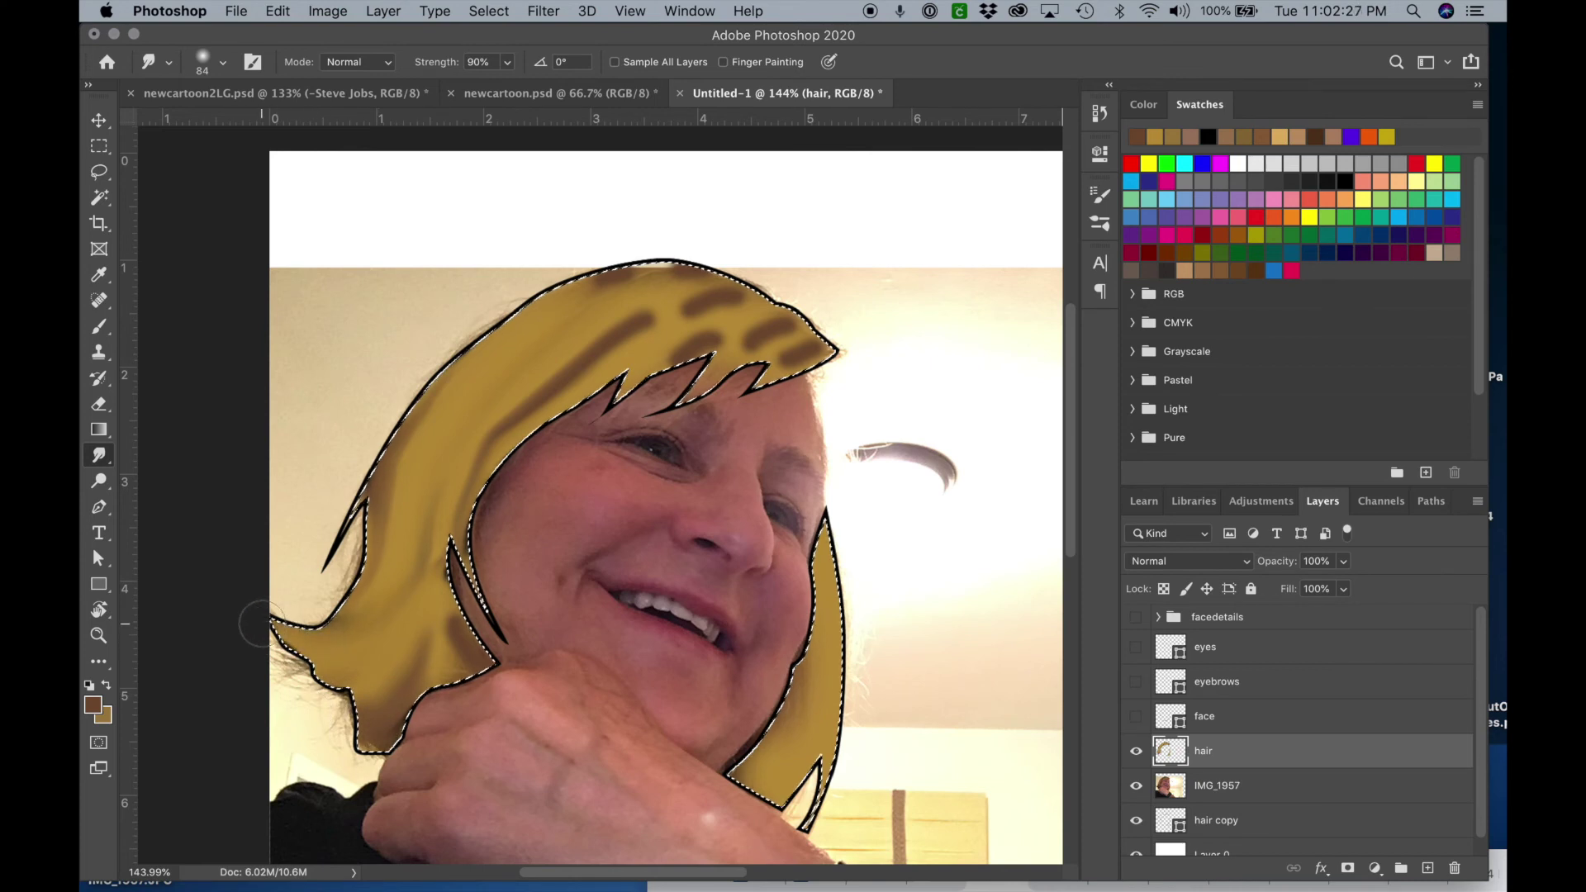
mouse_move(412, 726)
mouse_down()
mouse_move(453, 625)
mouse_move(476, 660)
mouse_up()
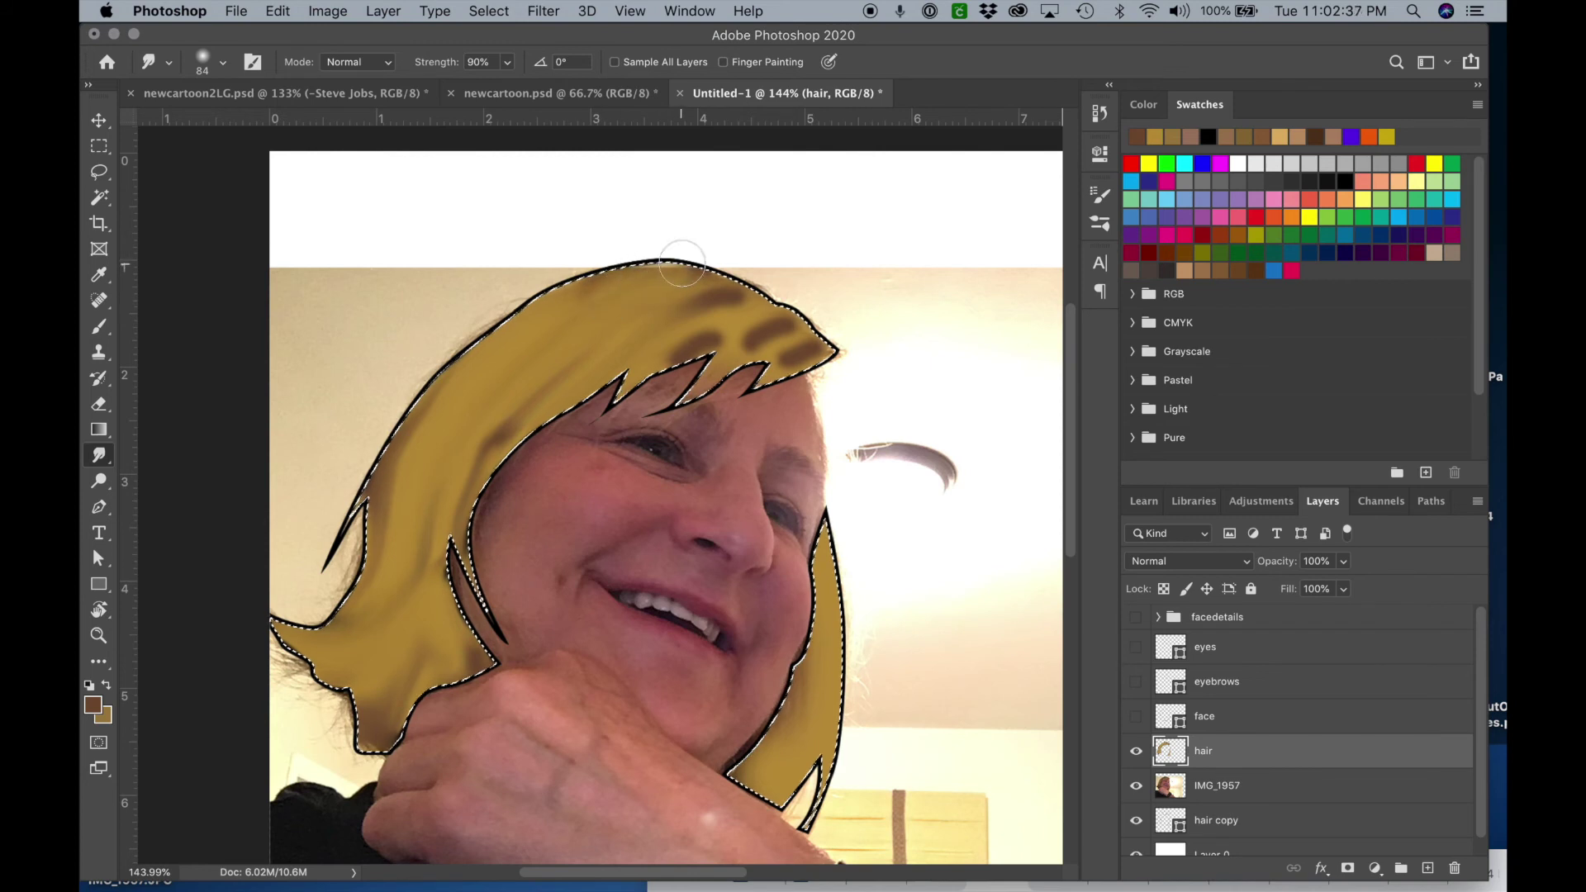
drag(710, 303, 751, 323)
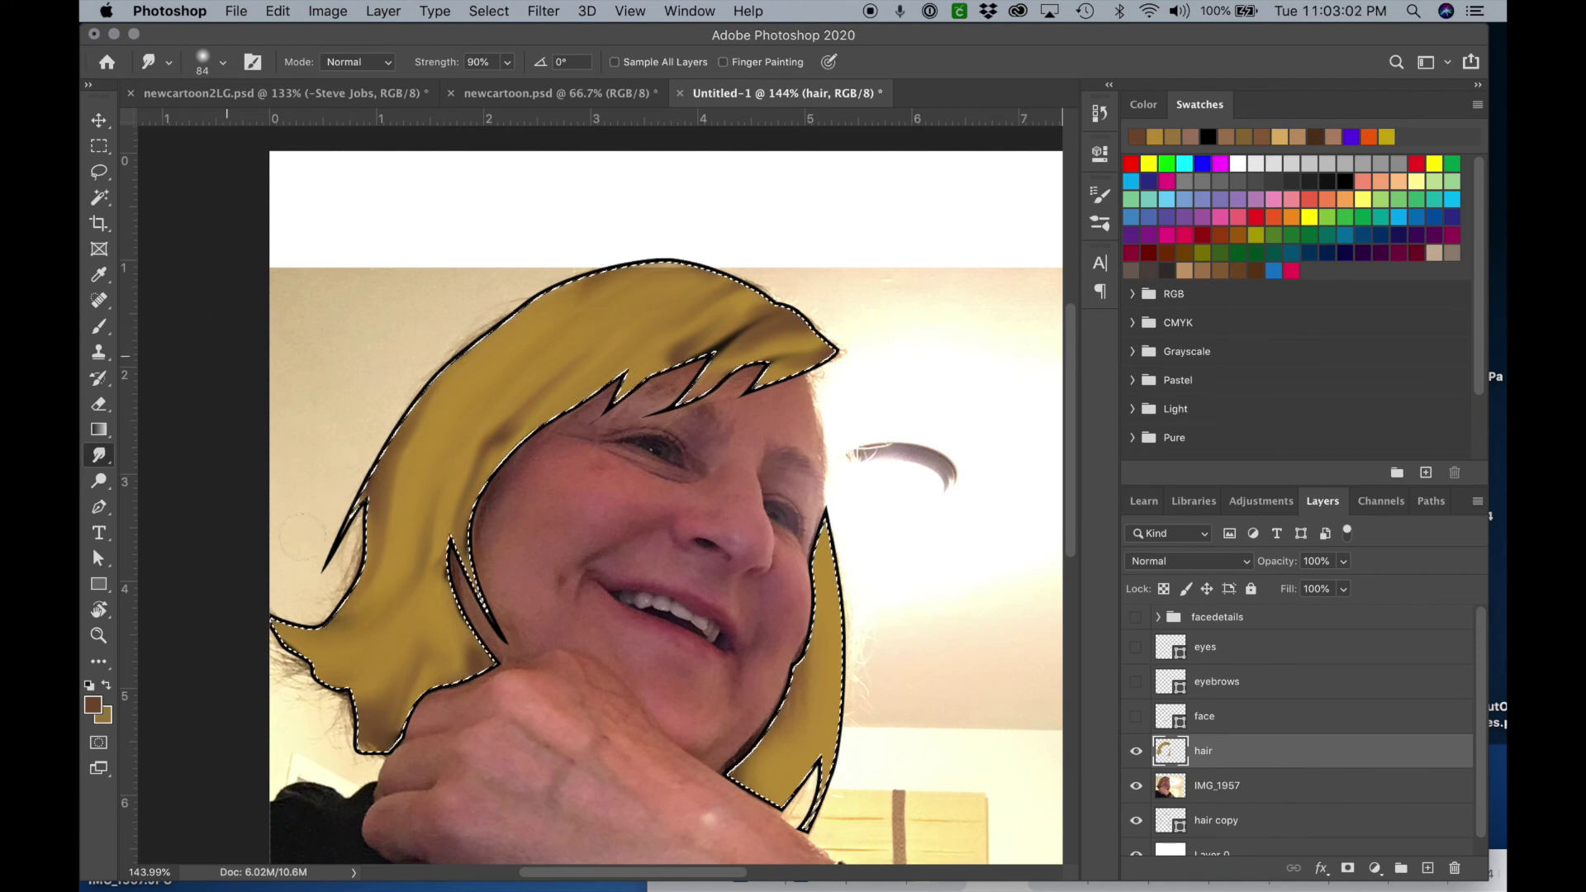
Set the soft brush size to 19 px for finer hair strands.
click(100, 326)
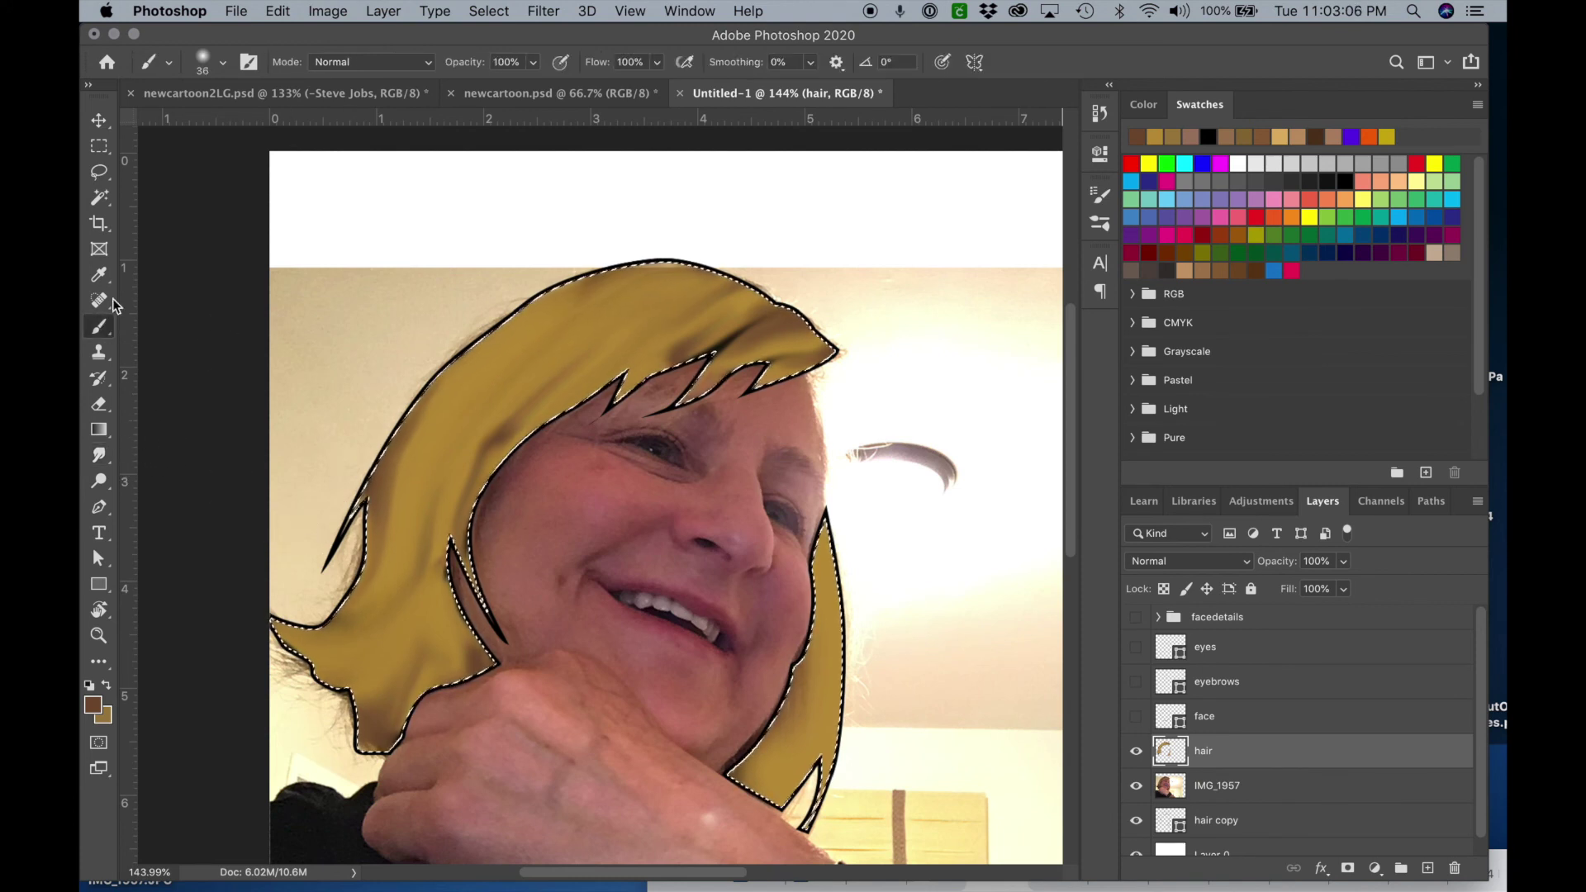
click(223, 62)
drag(211, 118, 201, 121)
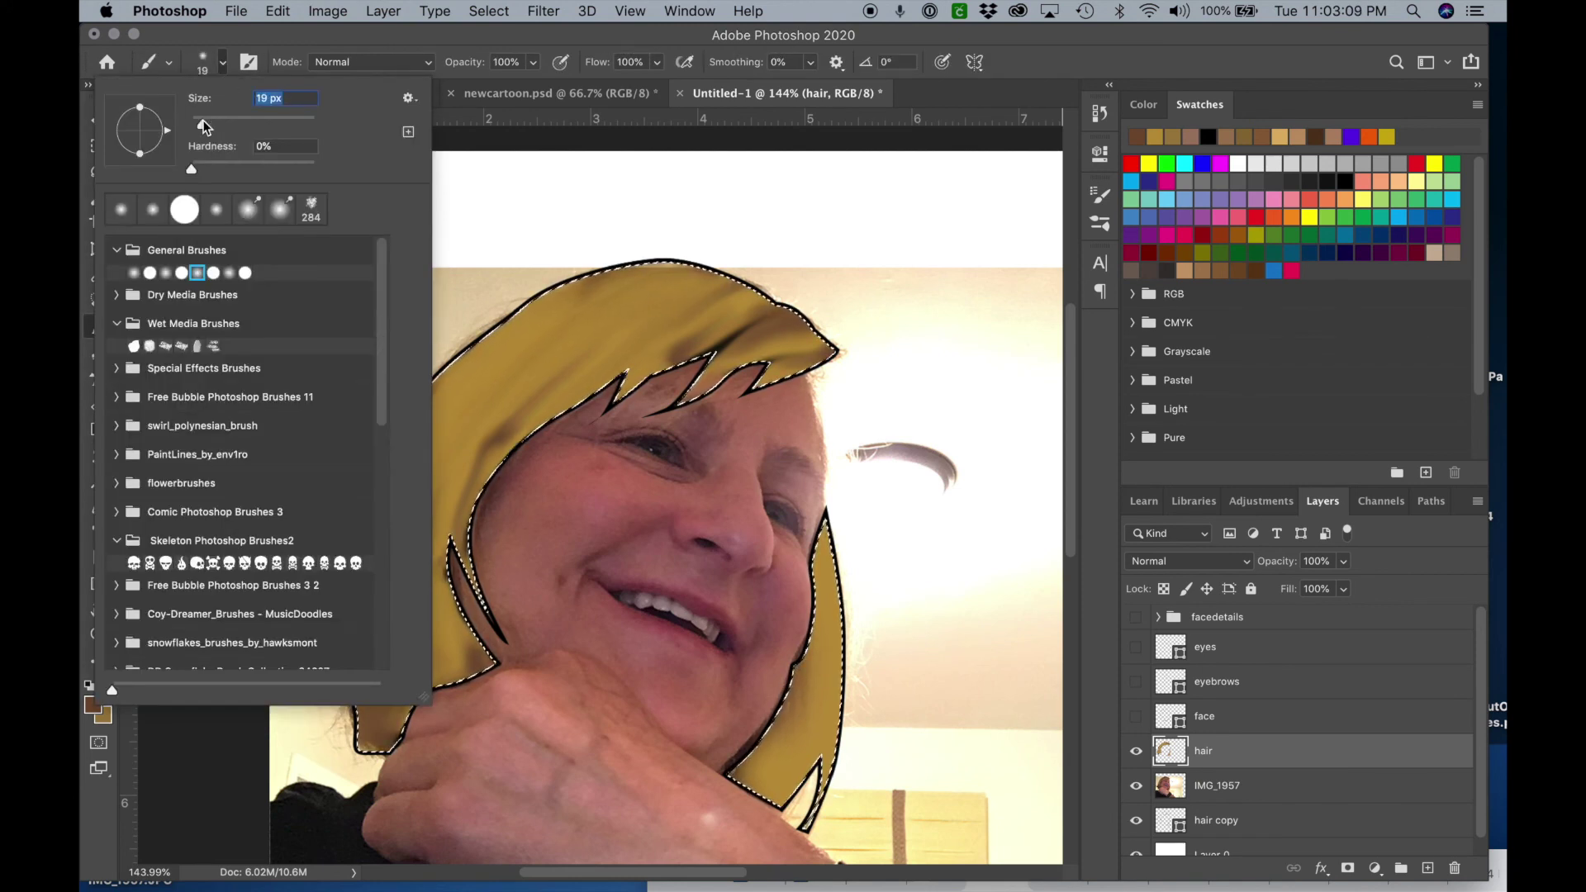
key(Return)
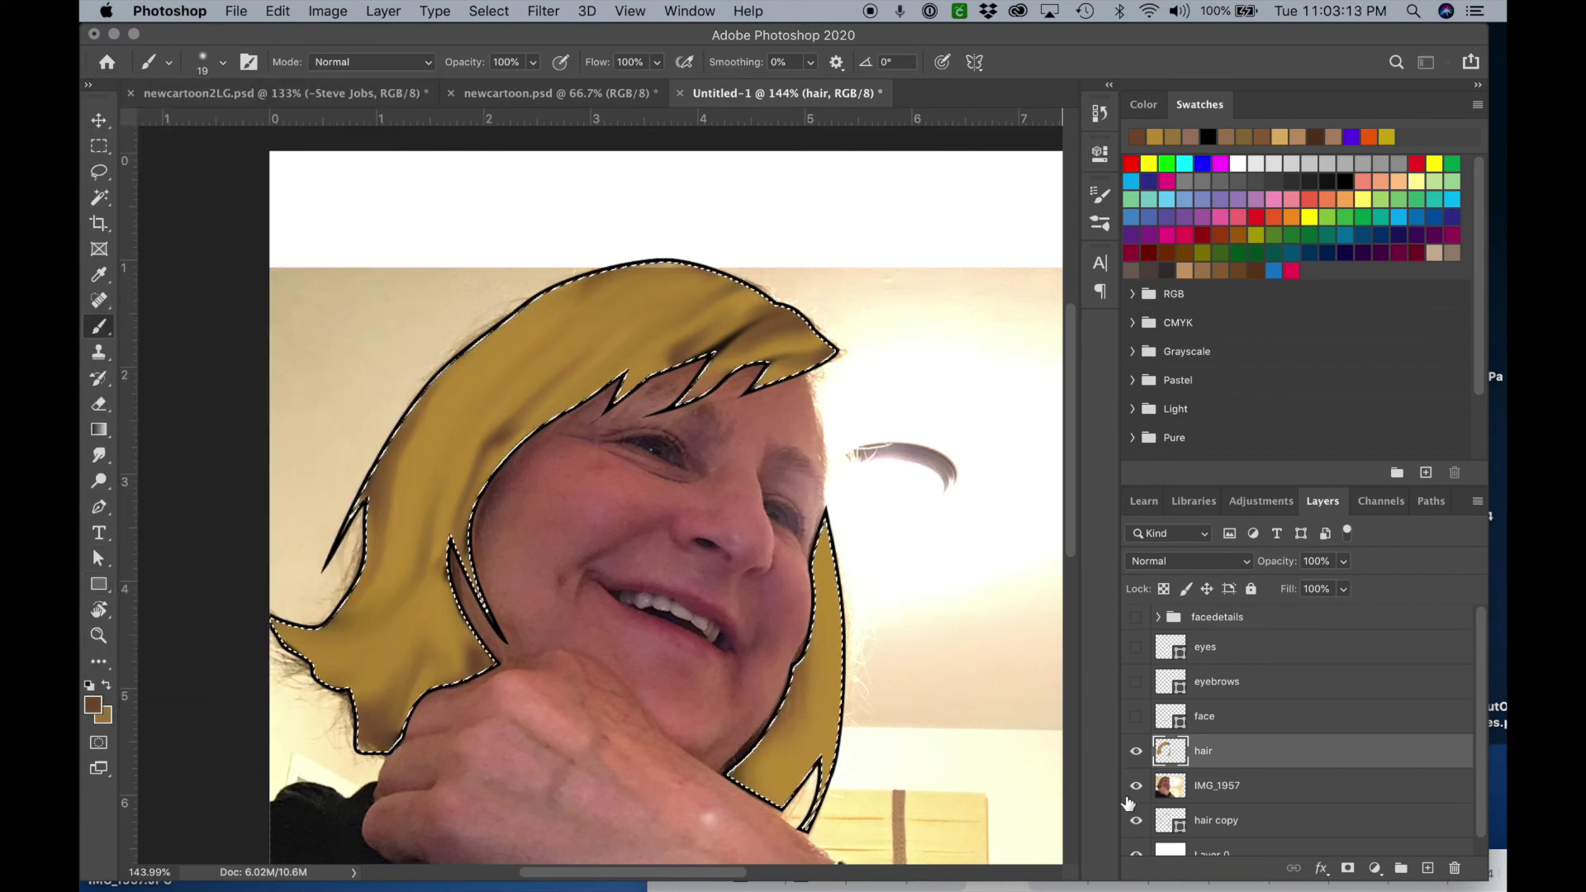
Sample a very dark brown from the shadowed hair by the hand in the photo, hiding the hair layer only while sampling.
click(1137, 753)
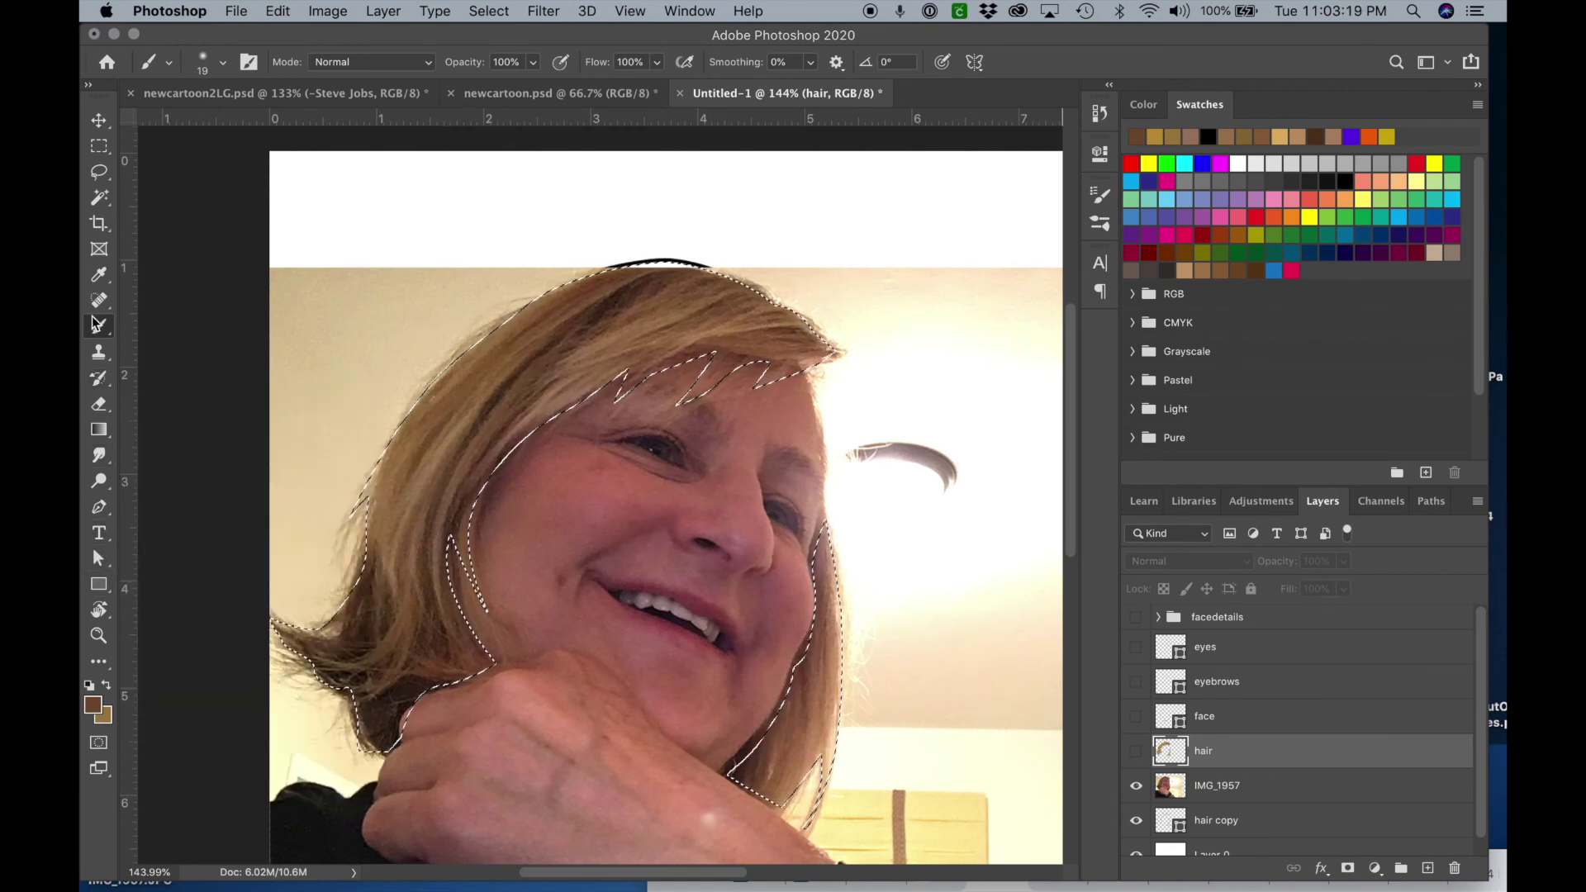
click(99, 275)
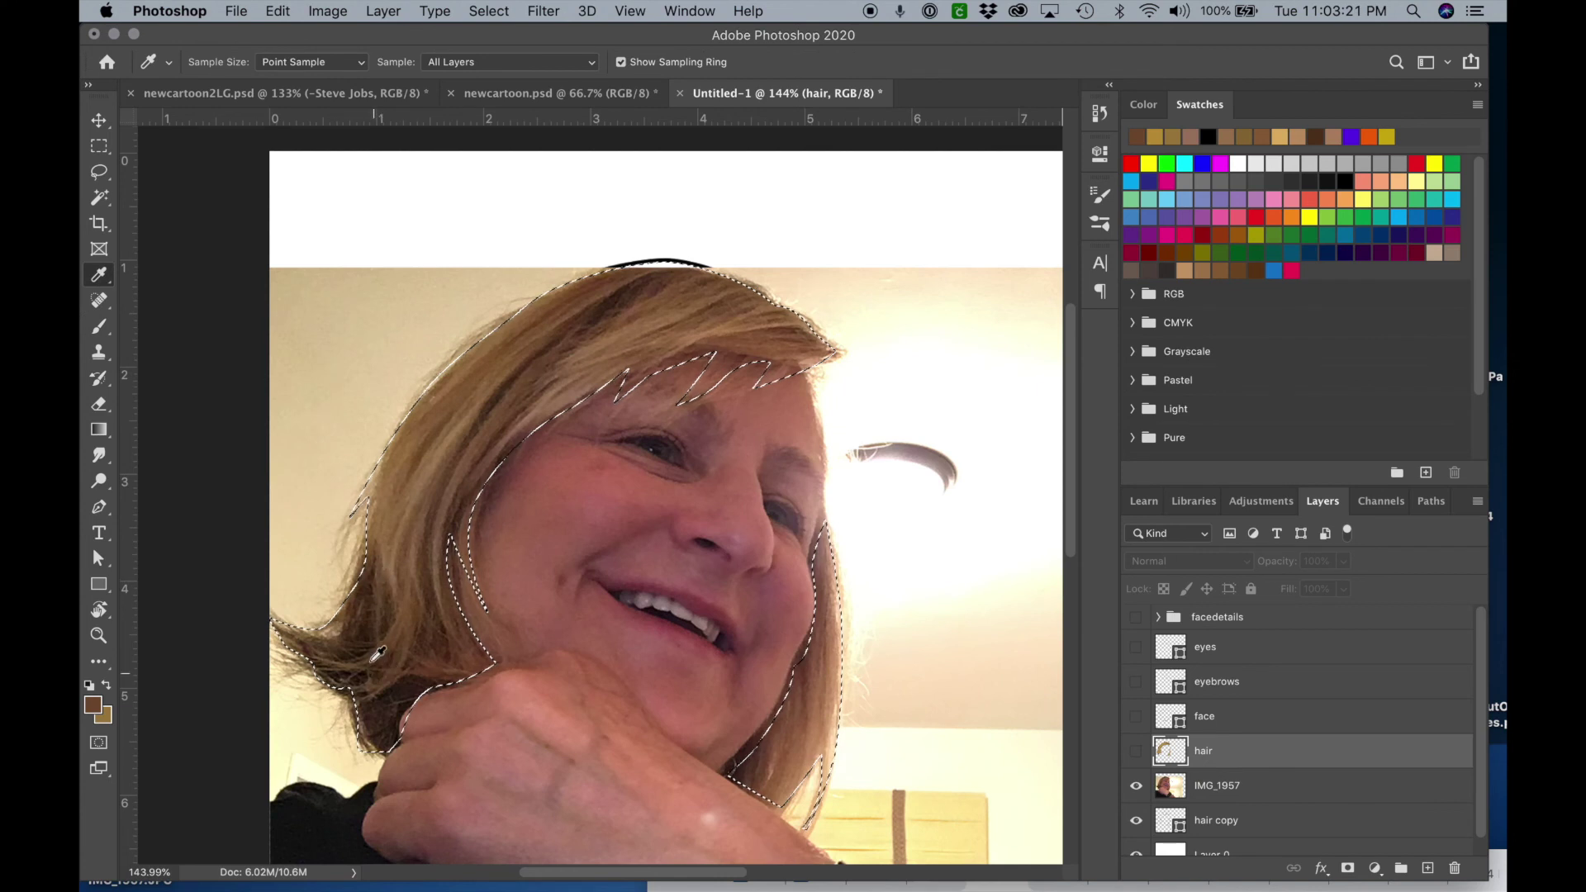
click(406, 696)
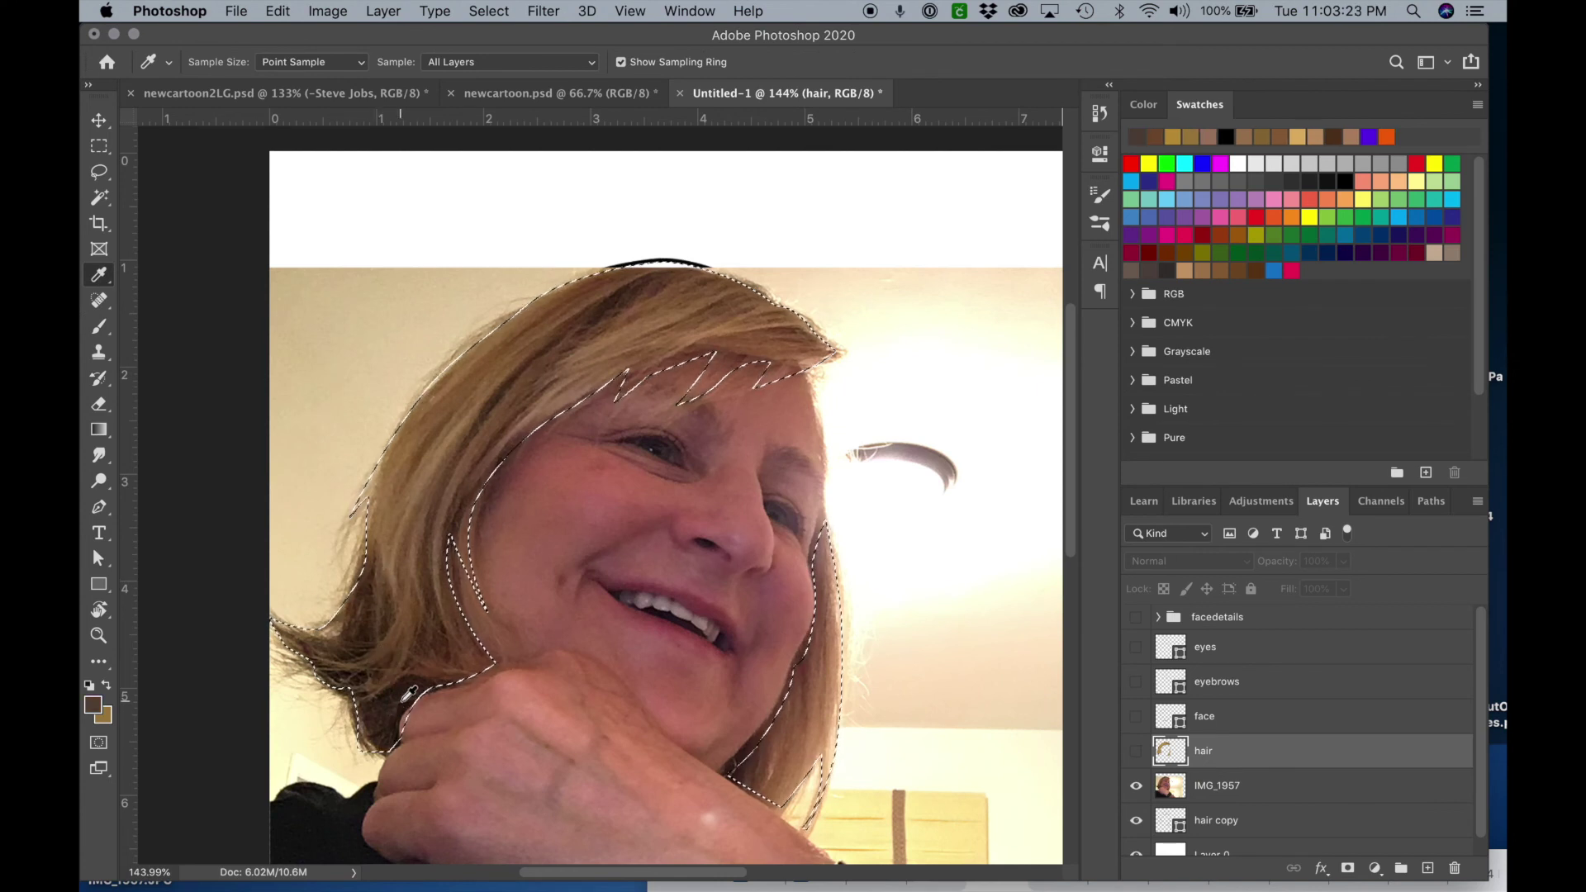
click(409, 692)
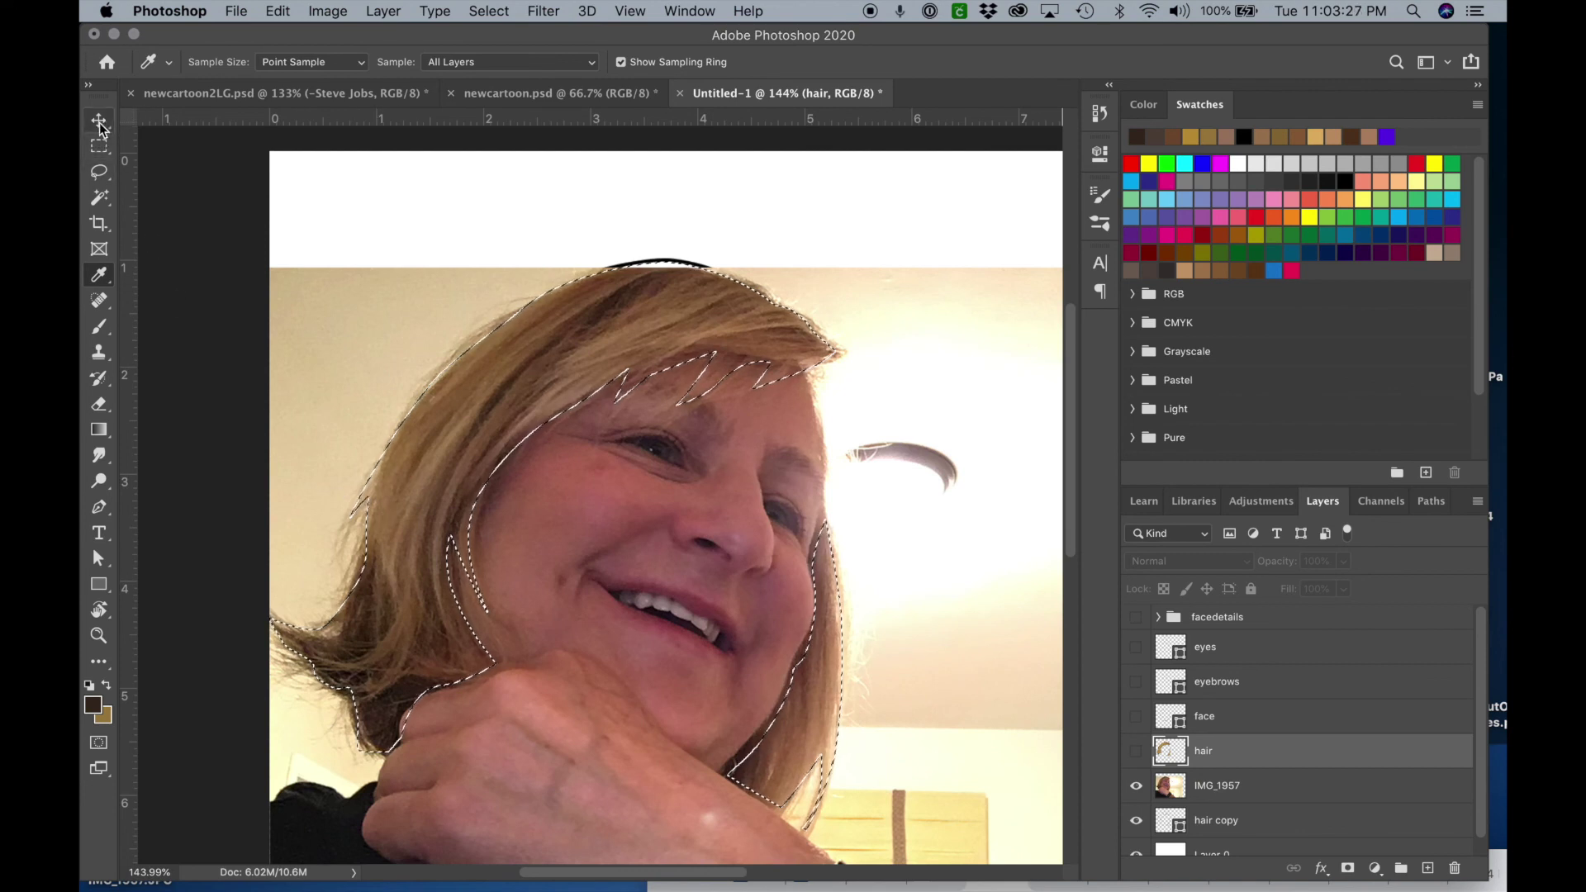
click(1135, 751)
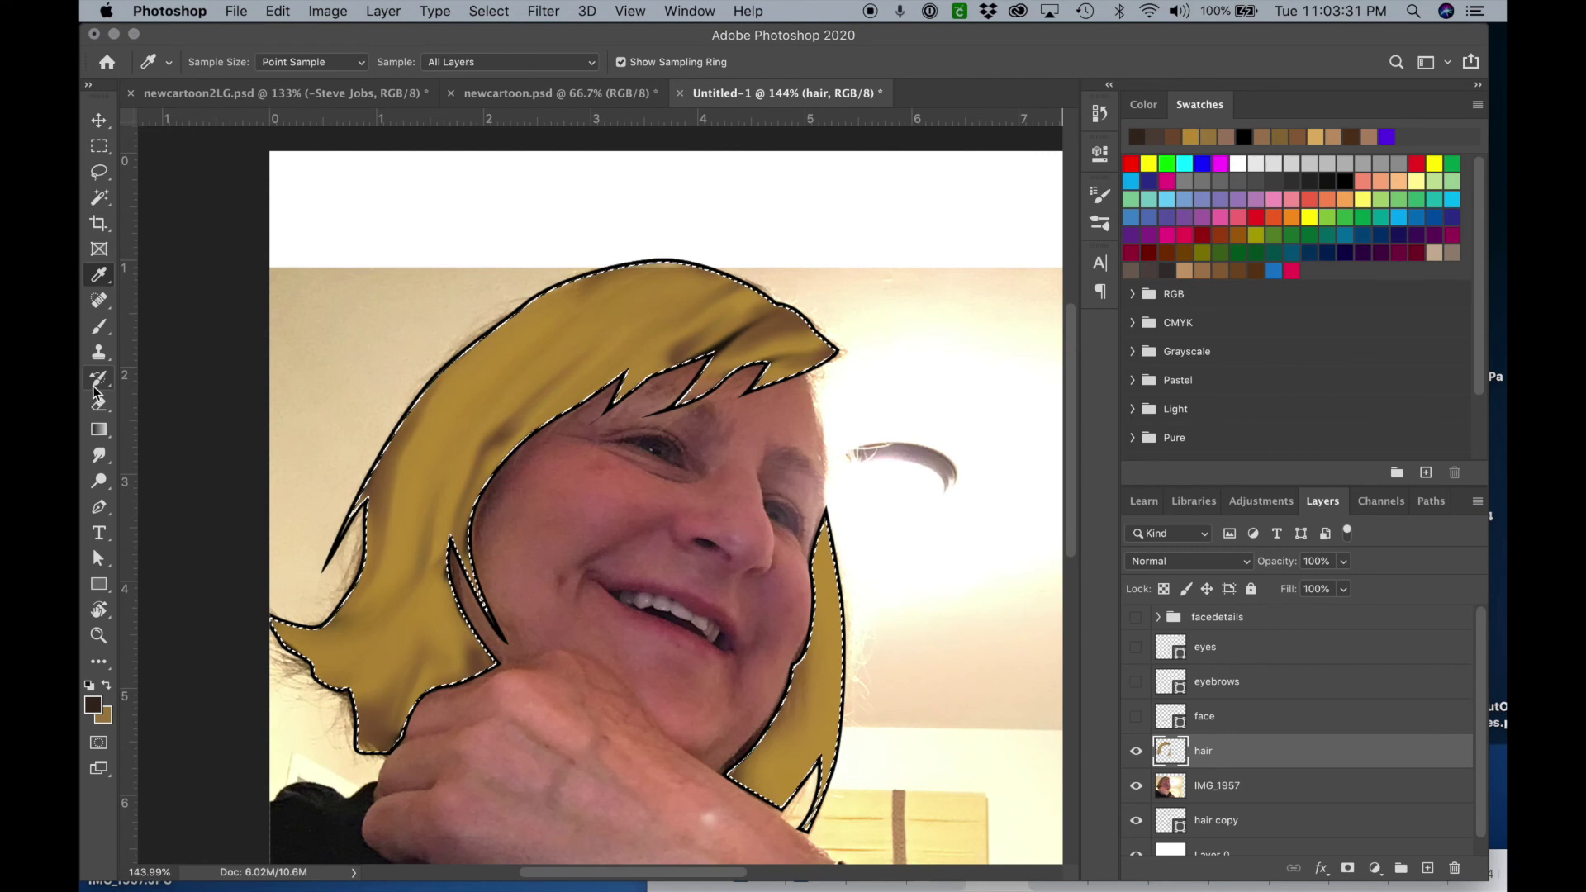
Paint short, thin dark strands across the large hair section and switch to the Smudge tool.
click(99, 326)
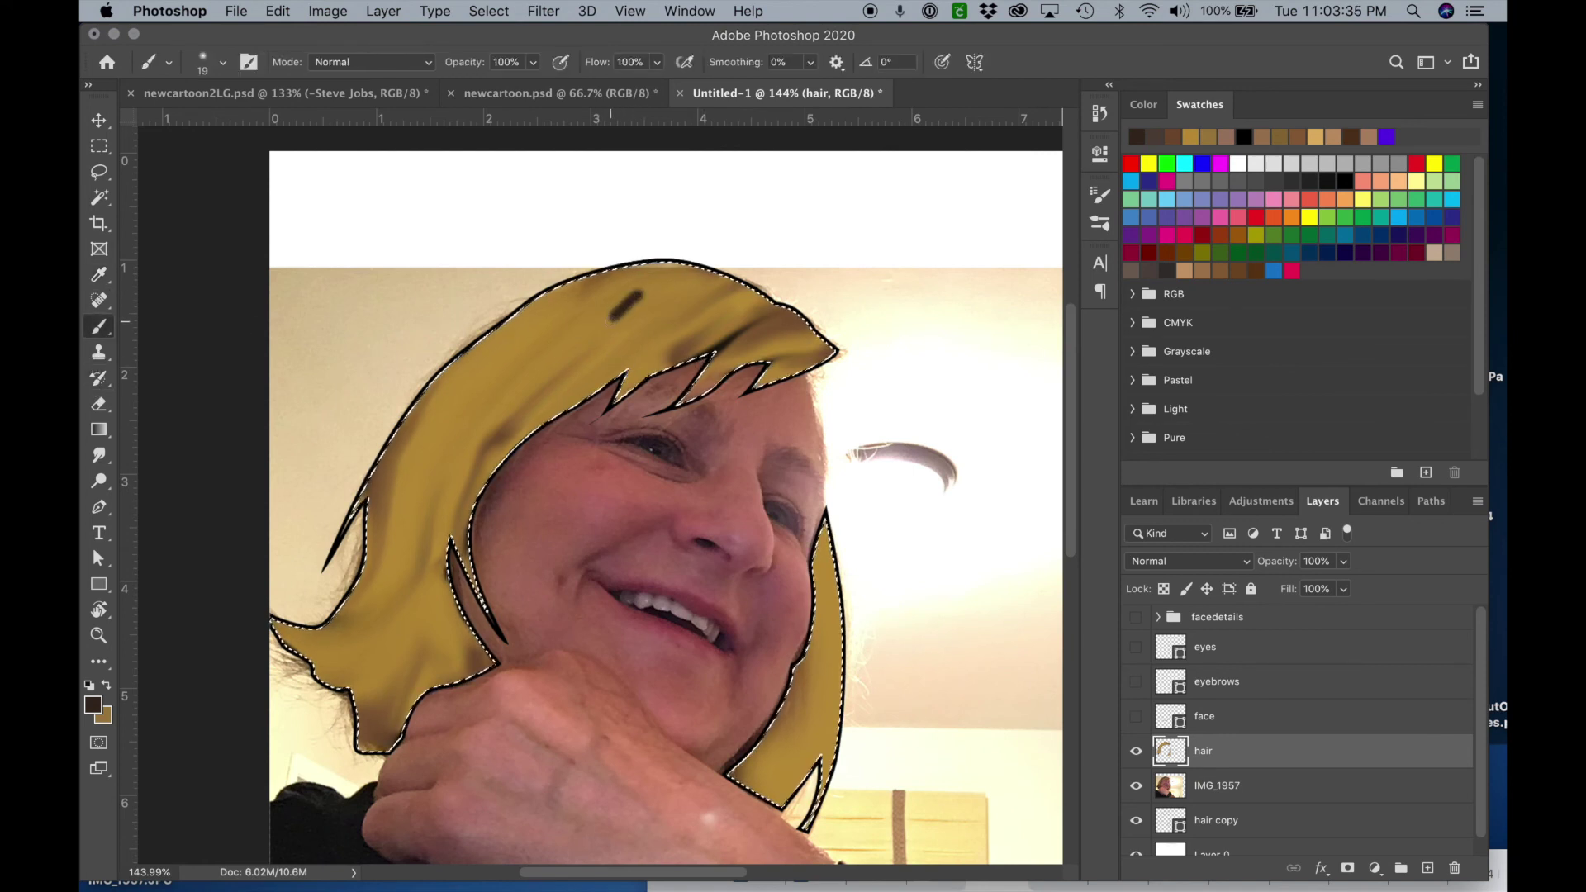
click(513, 339)
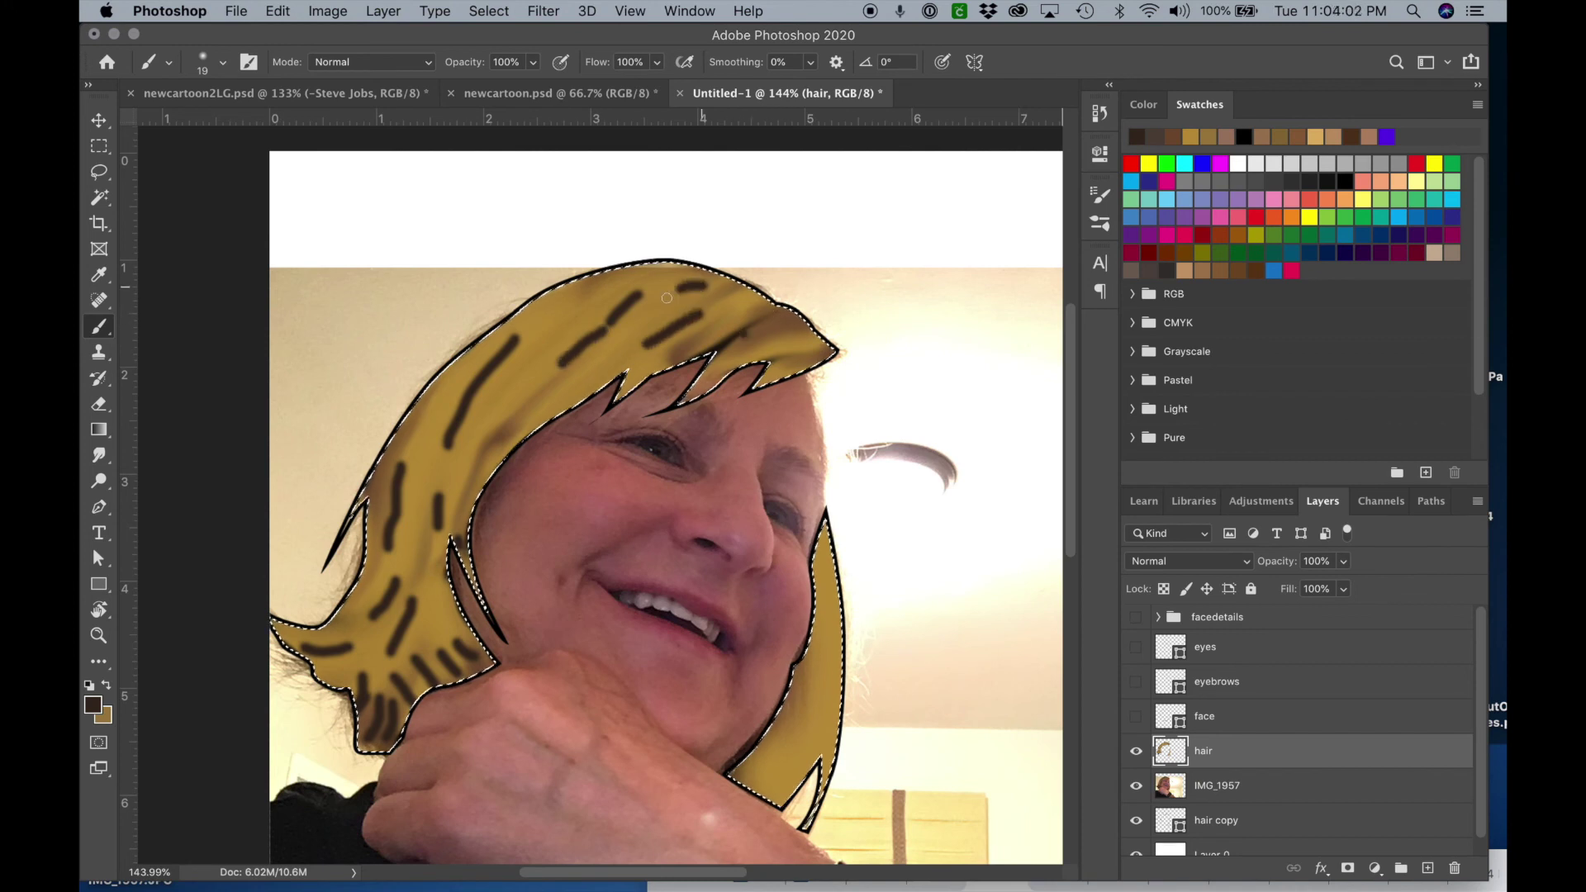
key(r)
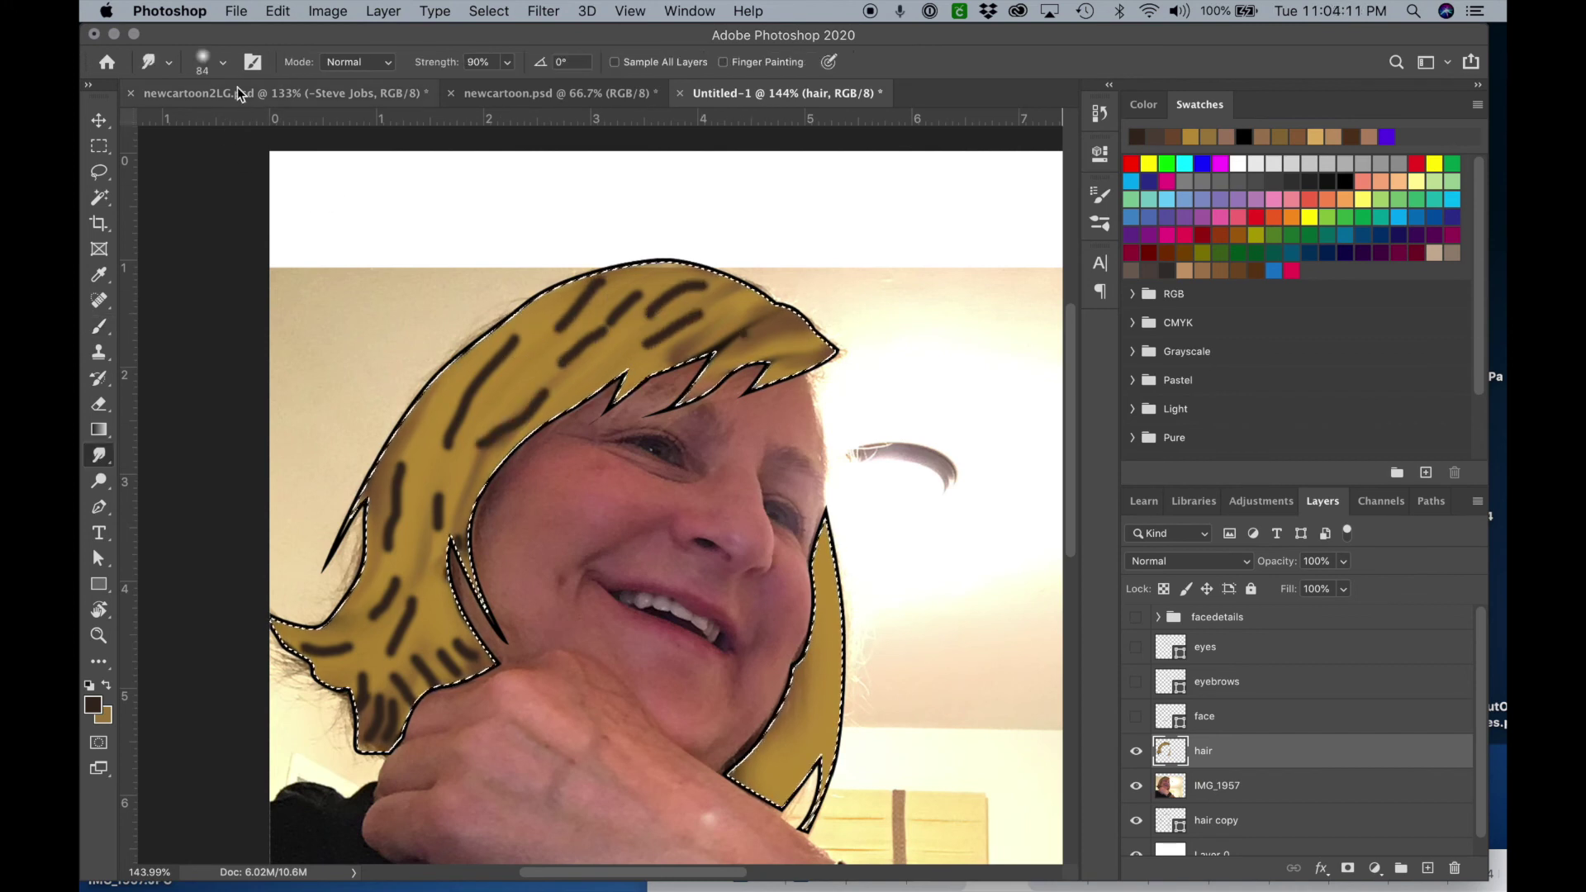
Set the smudge brush to 36 px and smudge the dark strands along the hair's flow down to the ends.
click(222, 63)
click(215, 124)
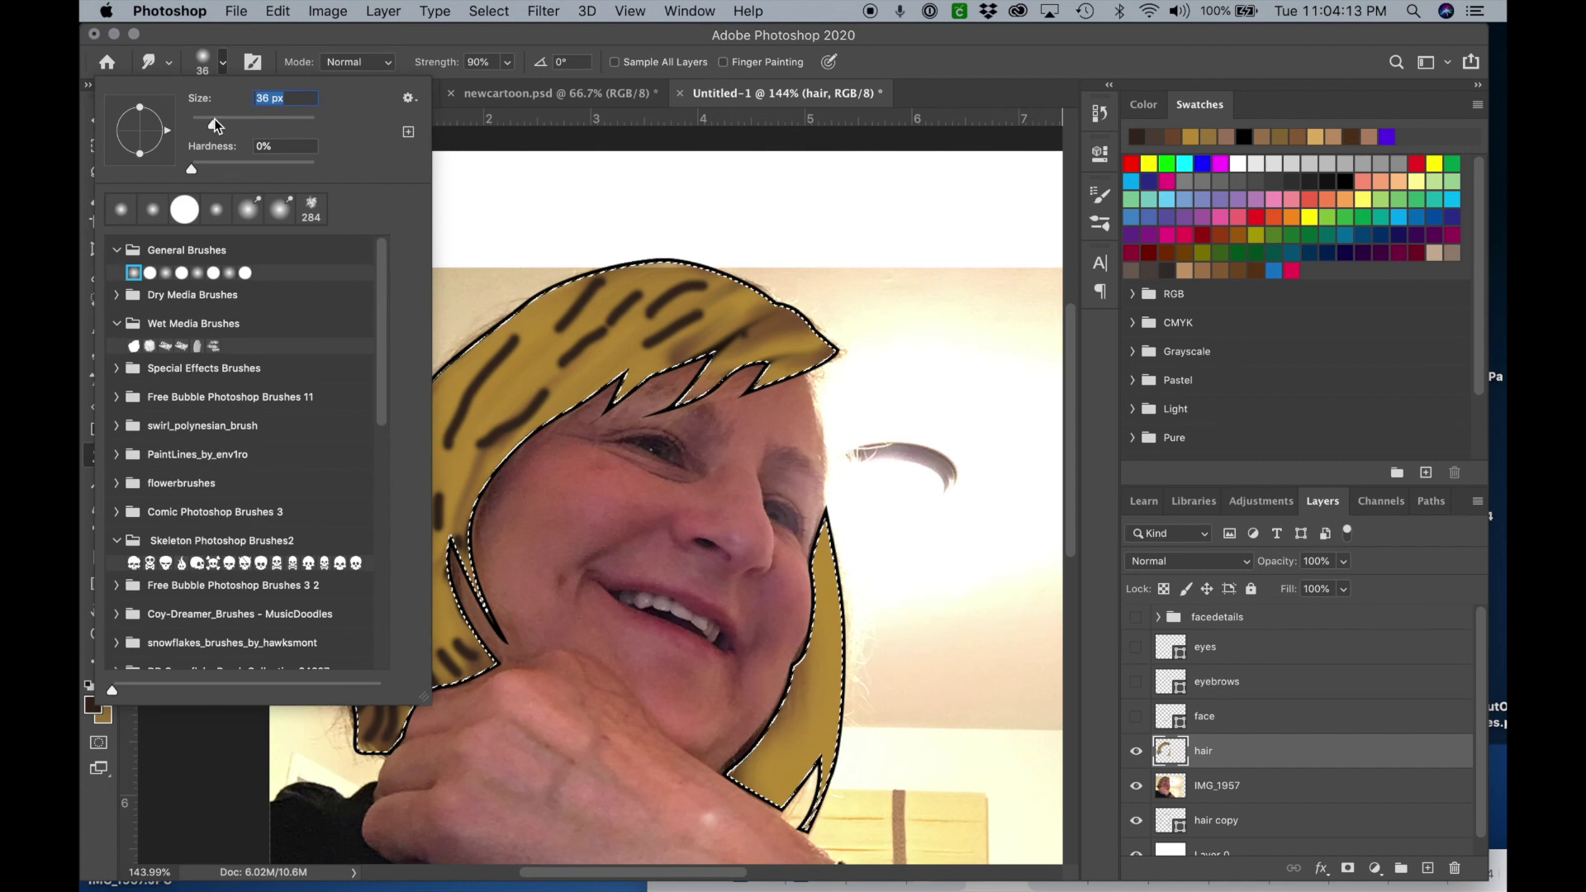
key(Return)
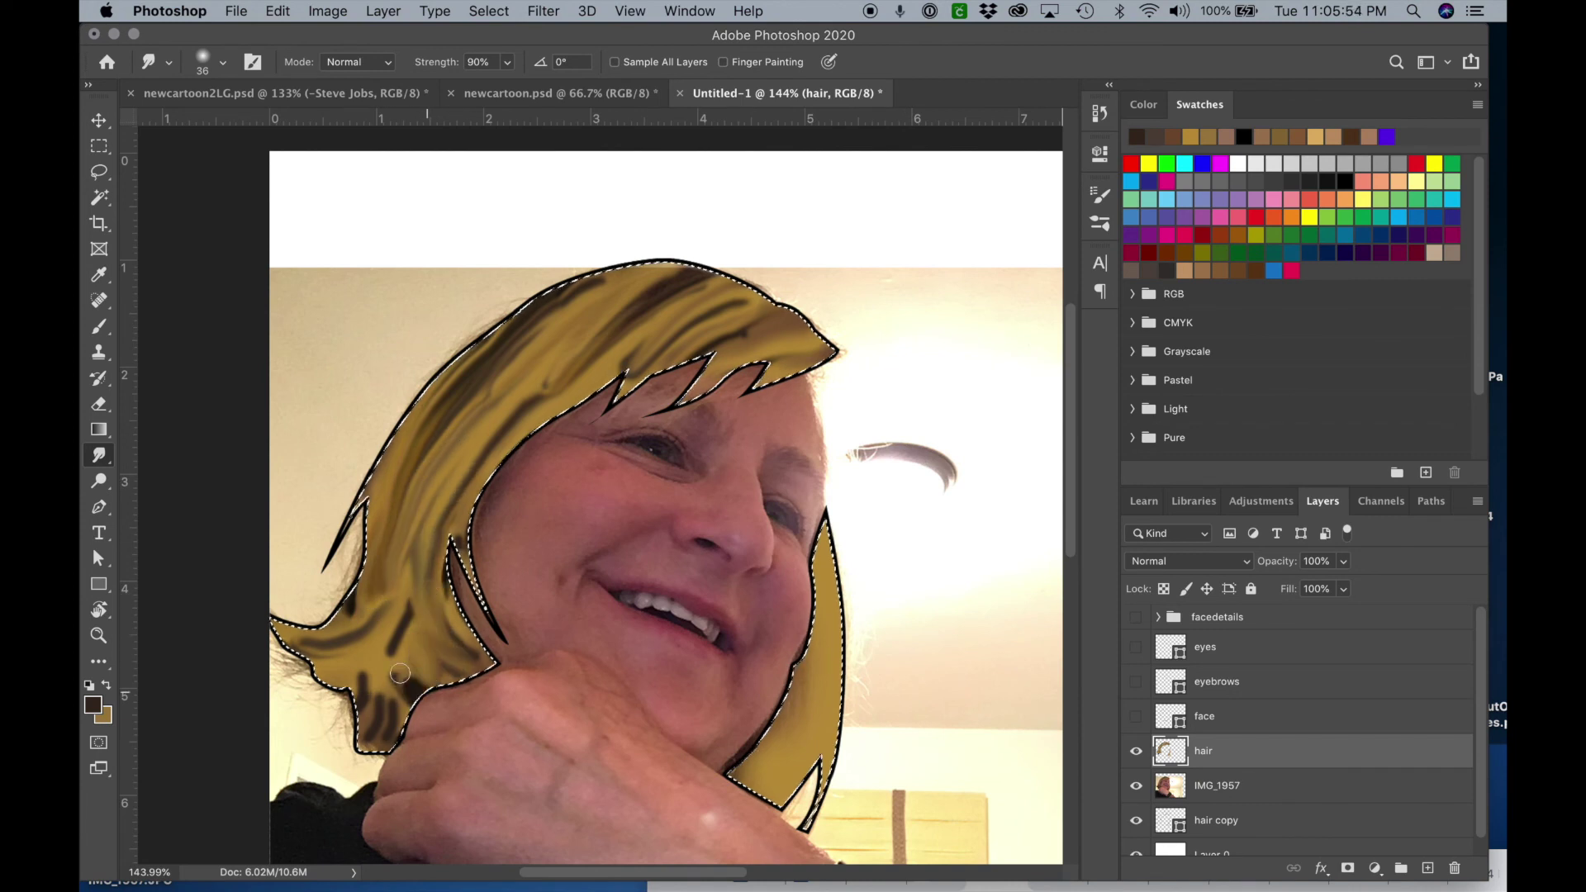
mouse_move(420, 672)
mouse_down()
mouse_move(461, 651)
mouse_move(389, 720)
mouse_move(368, 723)
mouse_move(358, 684)
mouse_move(369, 729)
mouse_move(357, 677)
mouse_move(326, 659)
mouse_move(417, 636)
mouse_move(410, 615)
mouse_move(392, 676)
mouse_move(295, 641)
mouse_move(393, 690)
mouse_move(382, 669)
mouse_move(390, 714)
mouse_move(435, 641)
mouse_move(435, 669)
mouse_move(426, 618)
mouse_move(467, 642)
mouse_move(444, 569)
mouse_move(424, 657)
mouse_move(399, 667)
mouse_move(407, 600)
mouse_move(368, 683)
mouse_move(369, 654)
mouse_move(456, 633)
mouse_up()
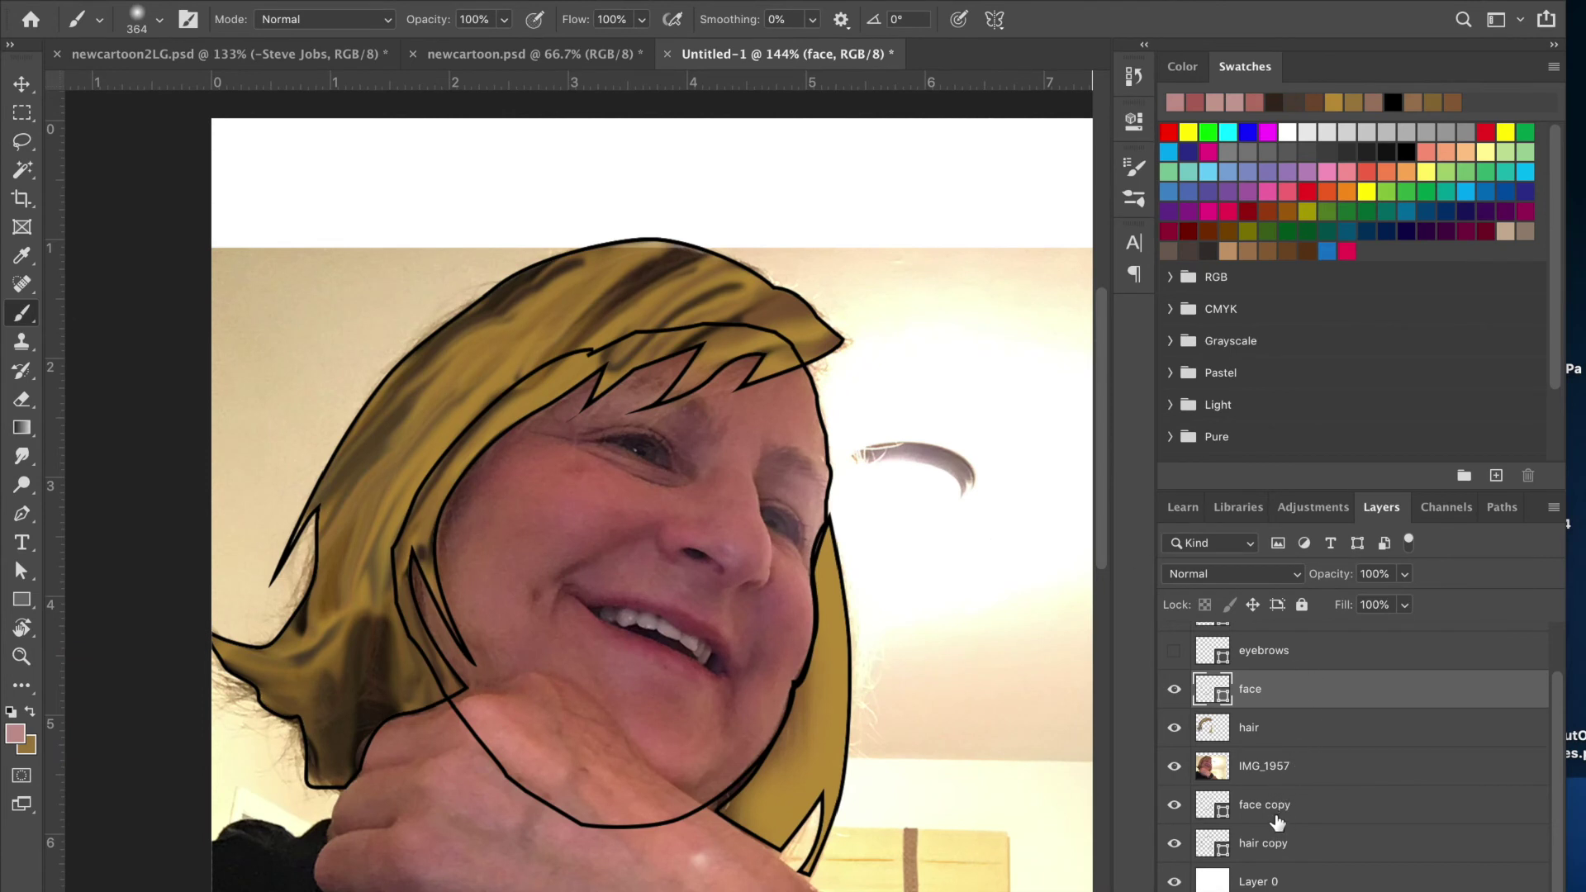
Rasterize the face layer and select the area inside its outline with the Magic Wand.
right_click(1281, 688)
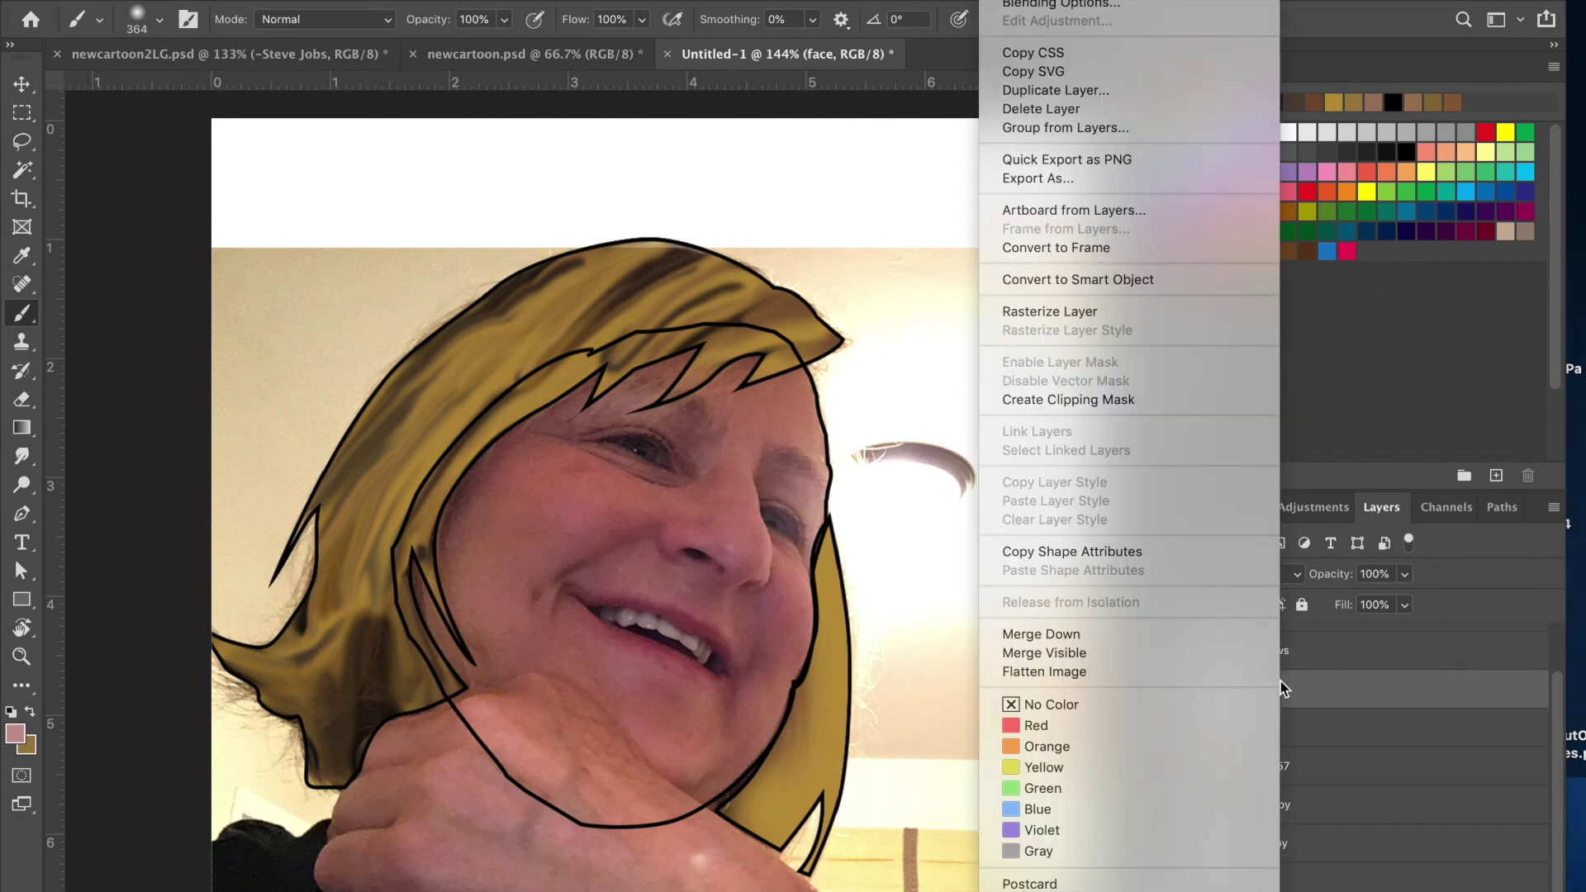
click(1123, 314)
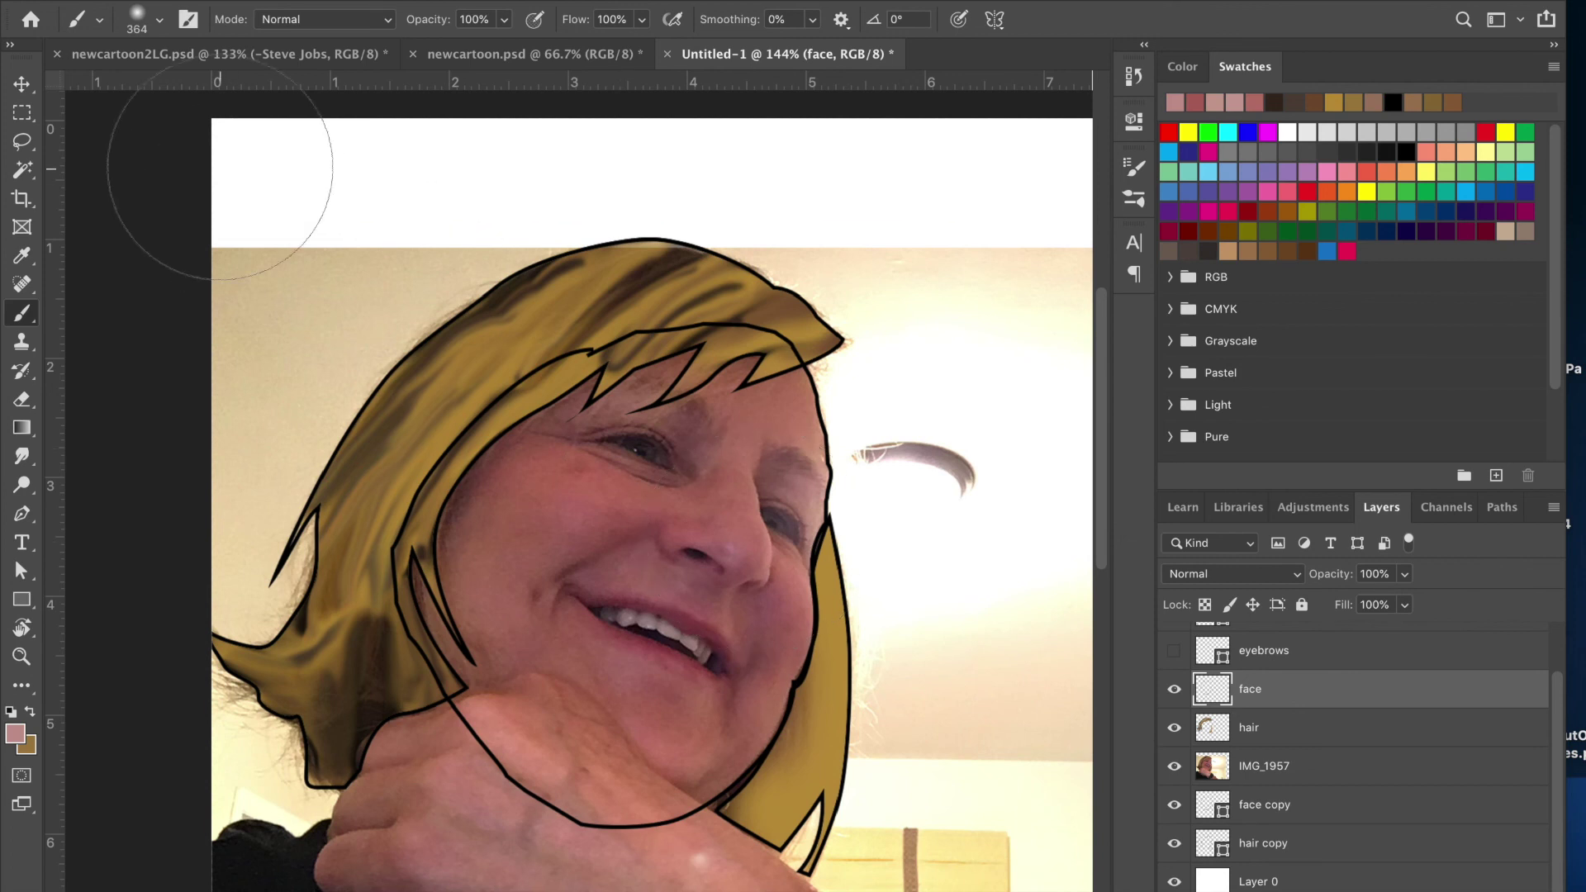
click(22, 169)
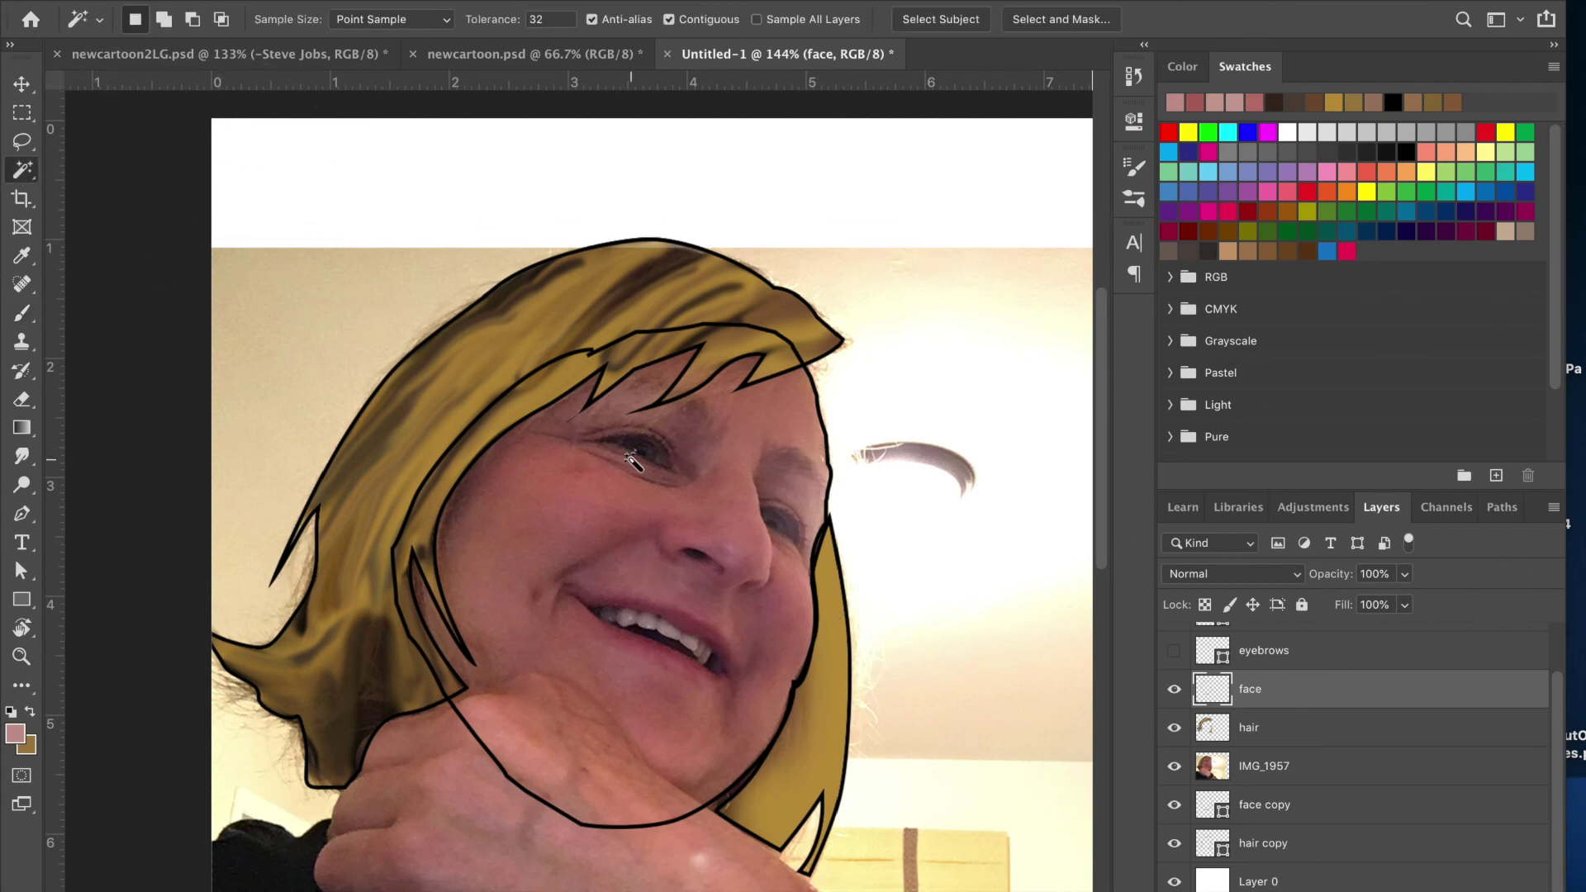
click(626, 495)
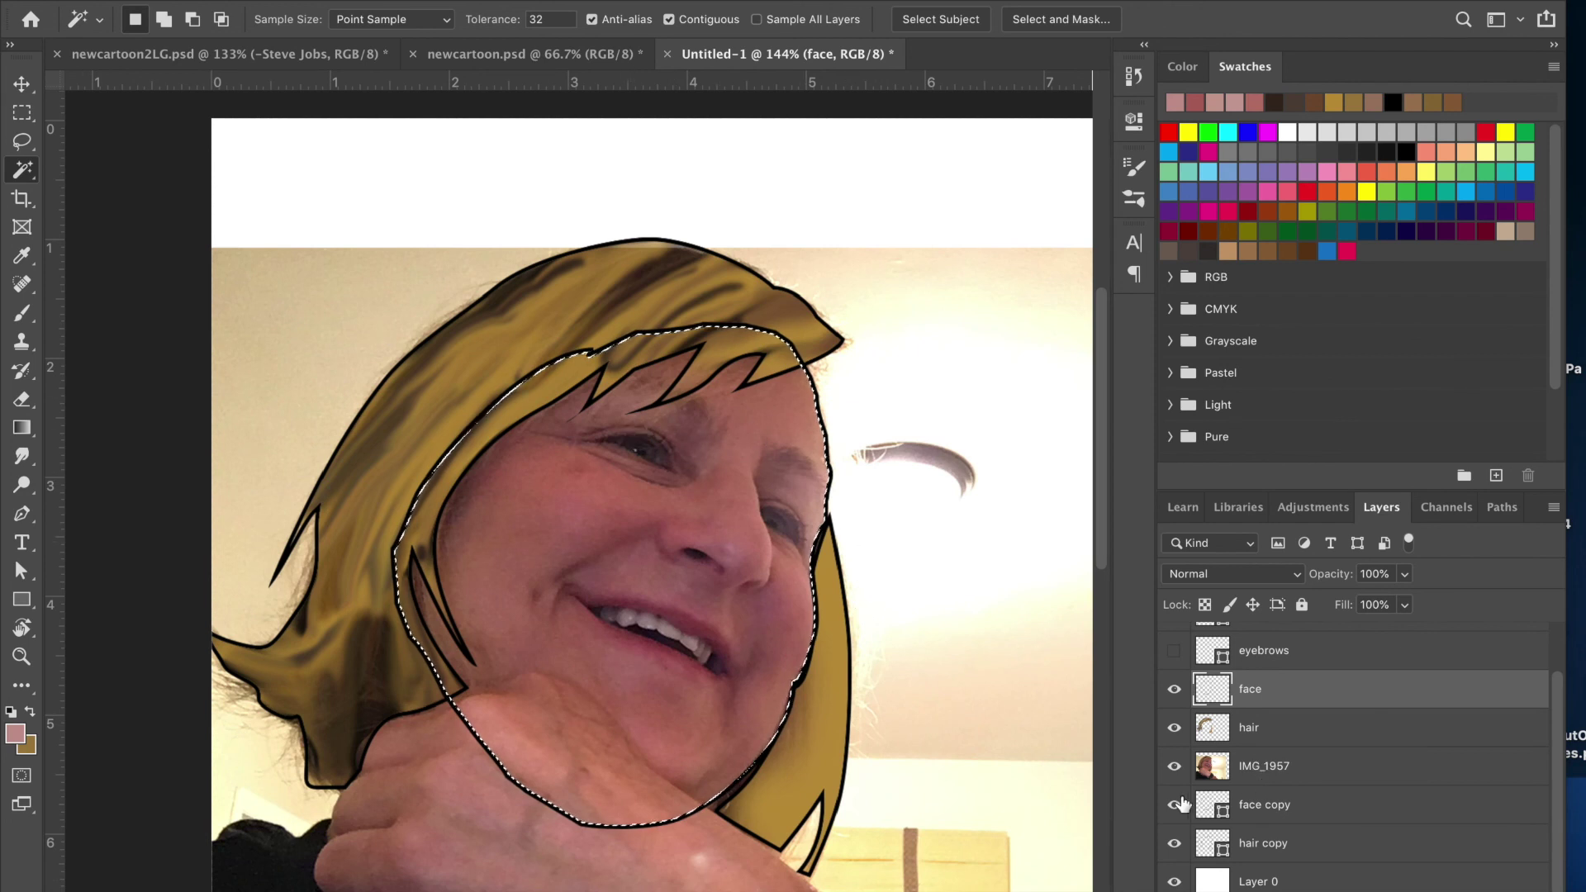
Hide the hair layer, sample a skin tone from the cheek in the photo, and make it slightly less saturated.
click(1173, 729)
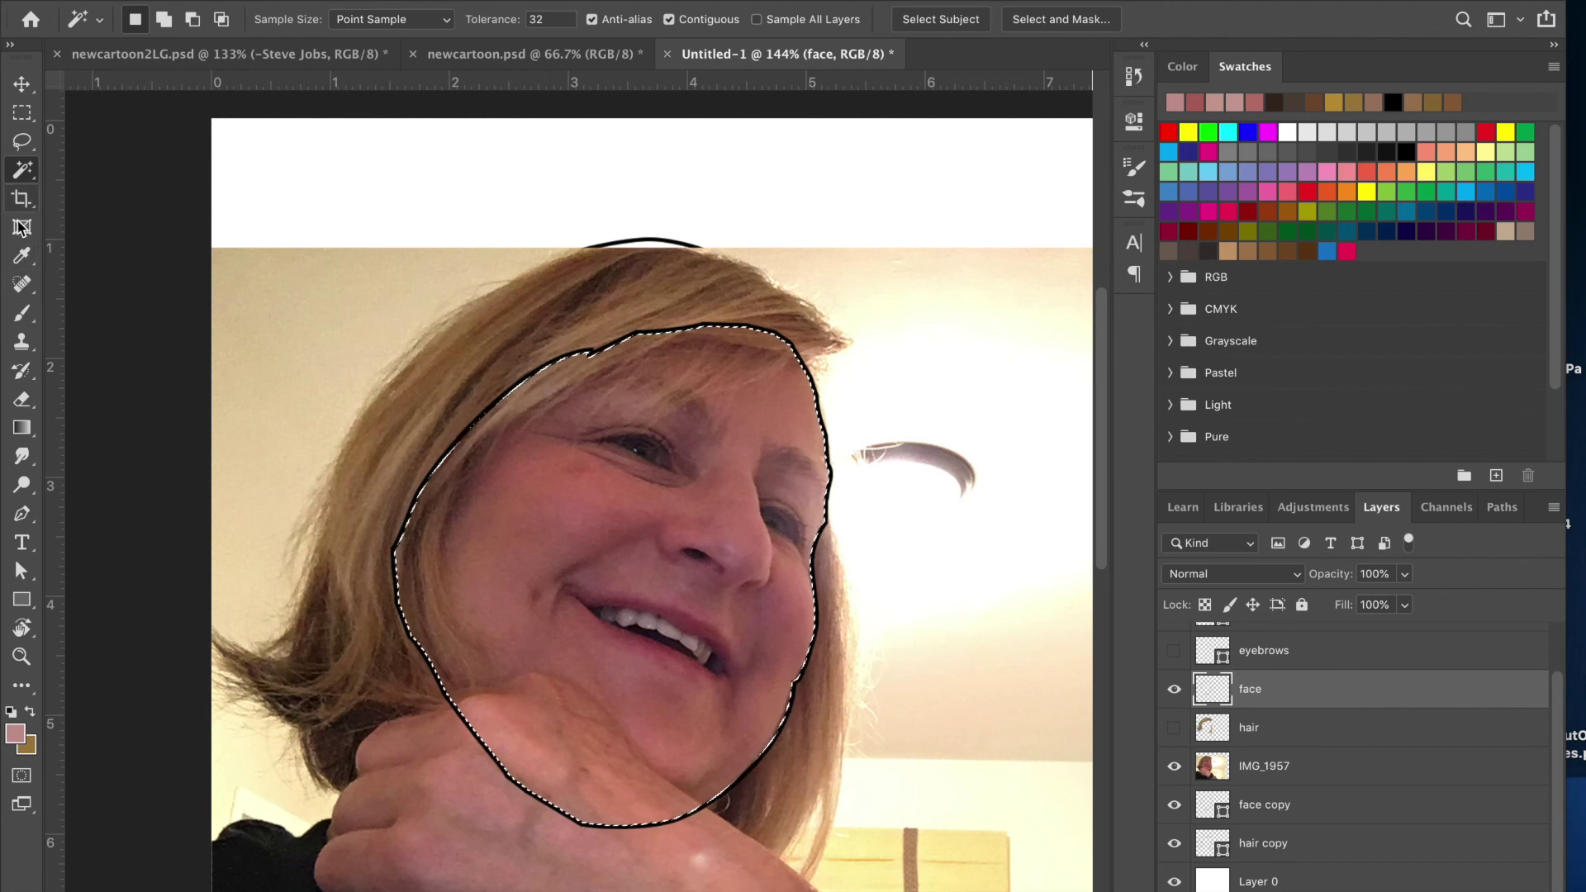
click(23, 257)
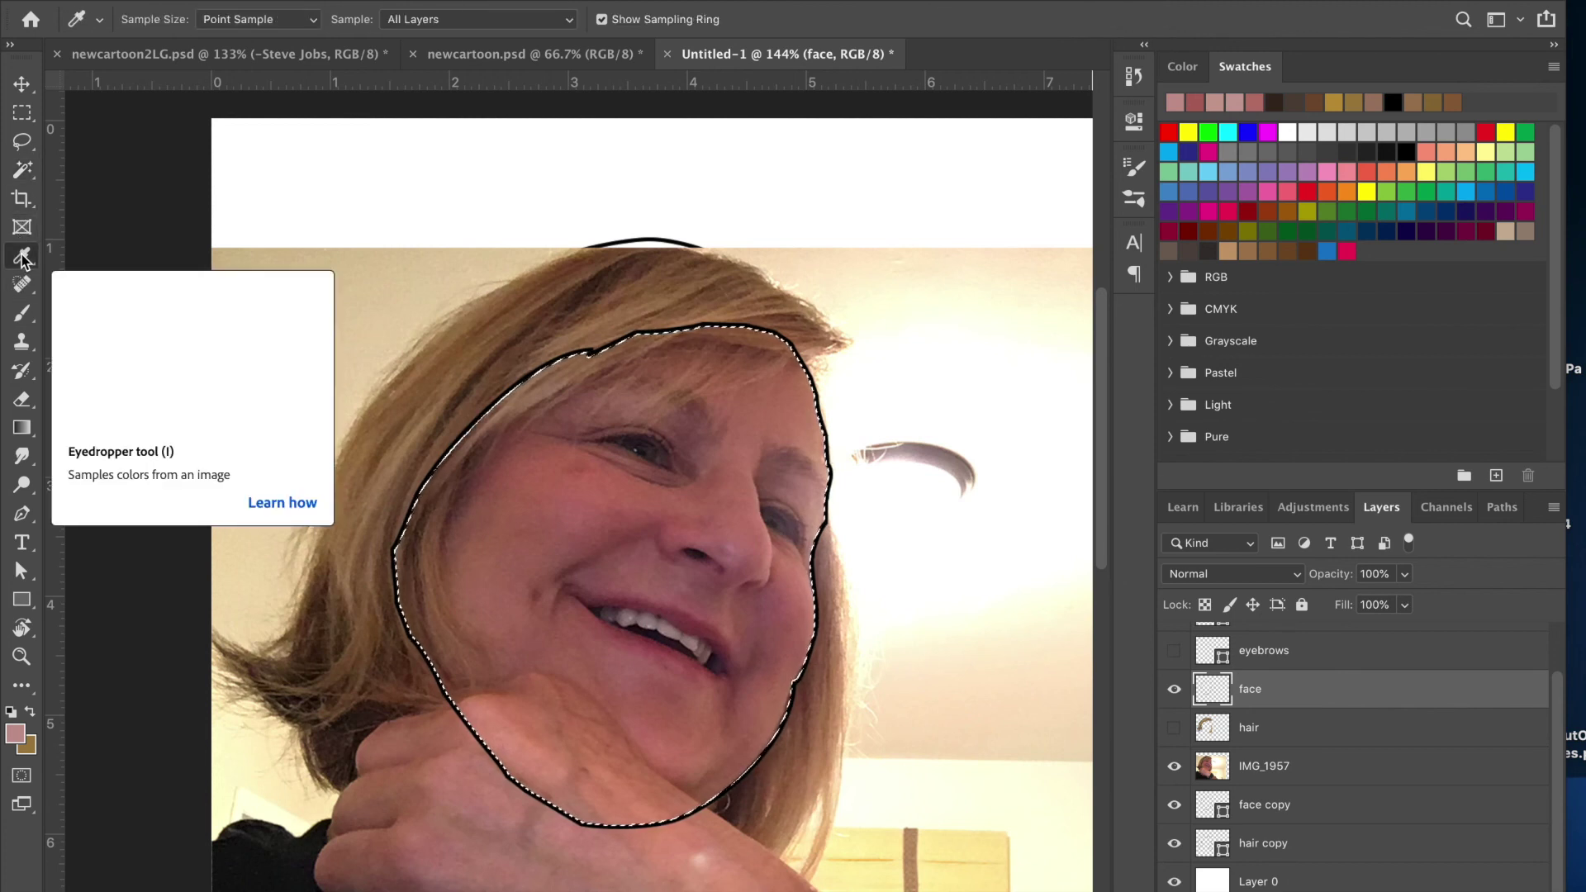
click(590, 501)
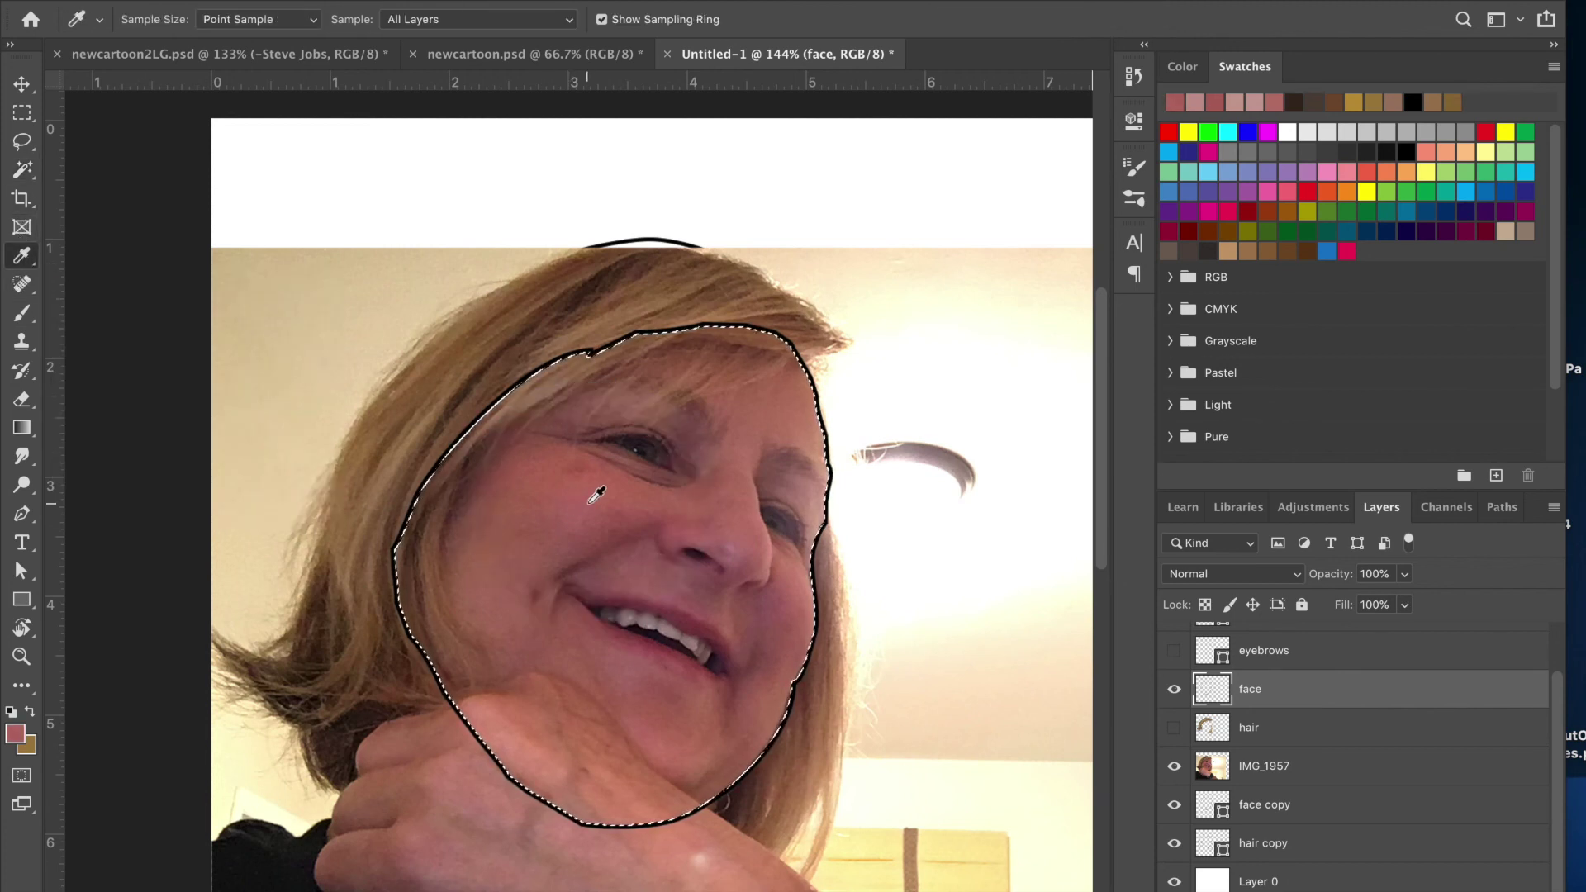
click(24, 732)
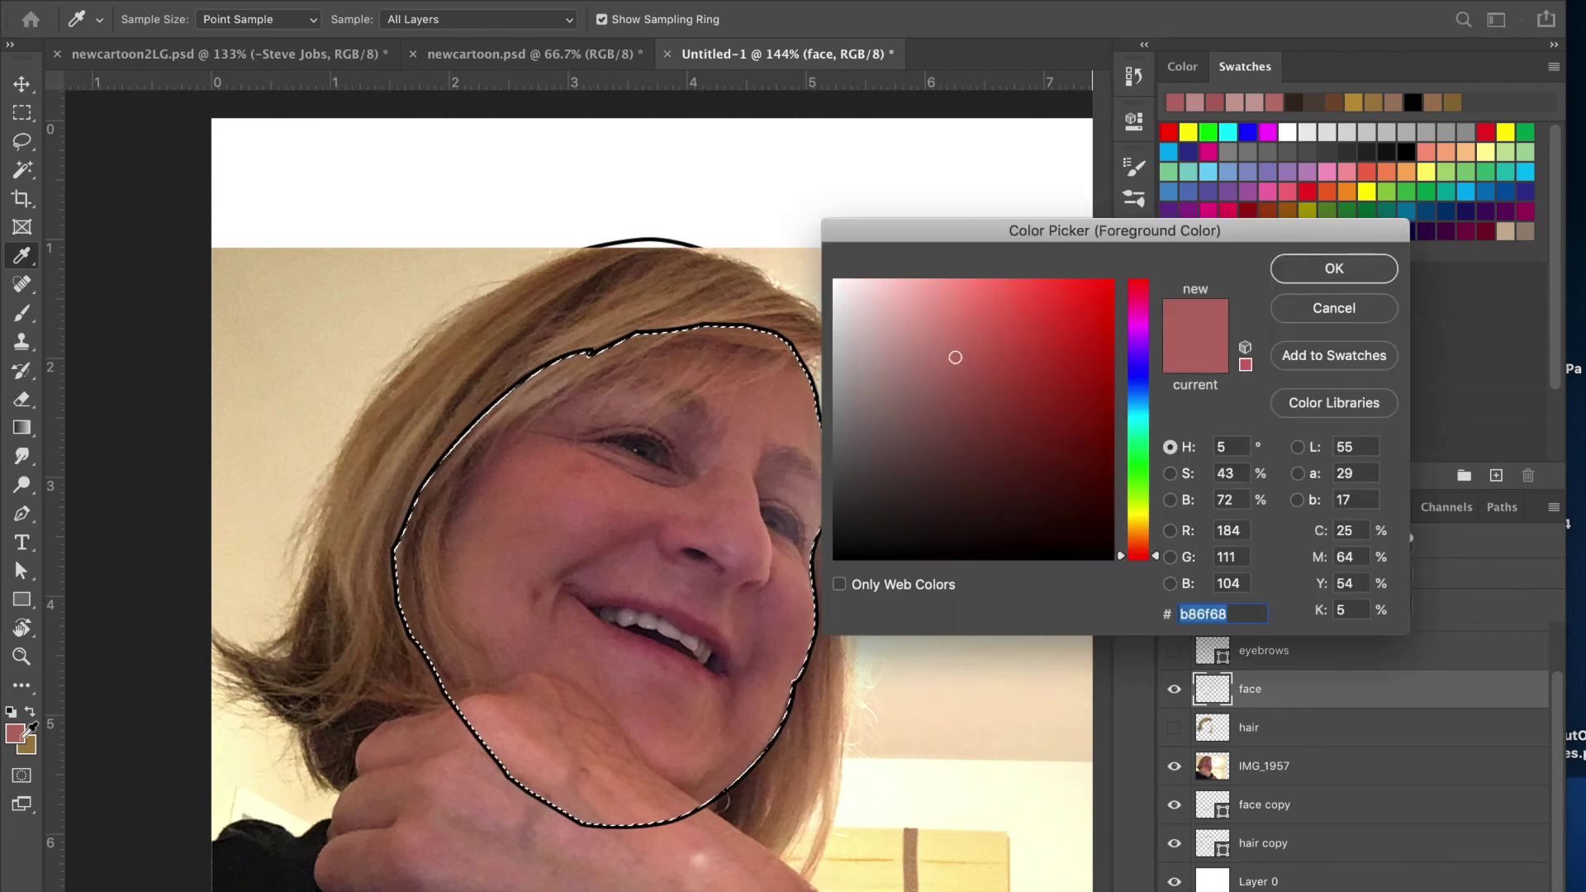
drag(948, 357, 936, 359)
key(Return)
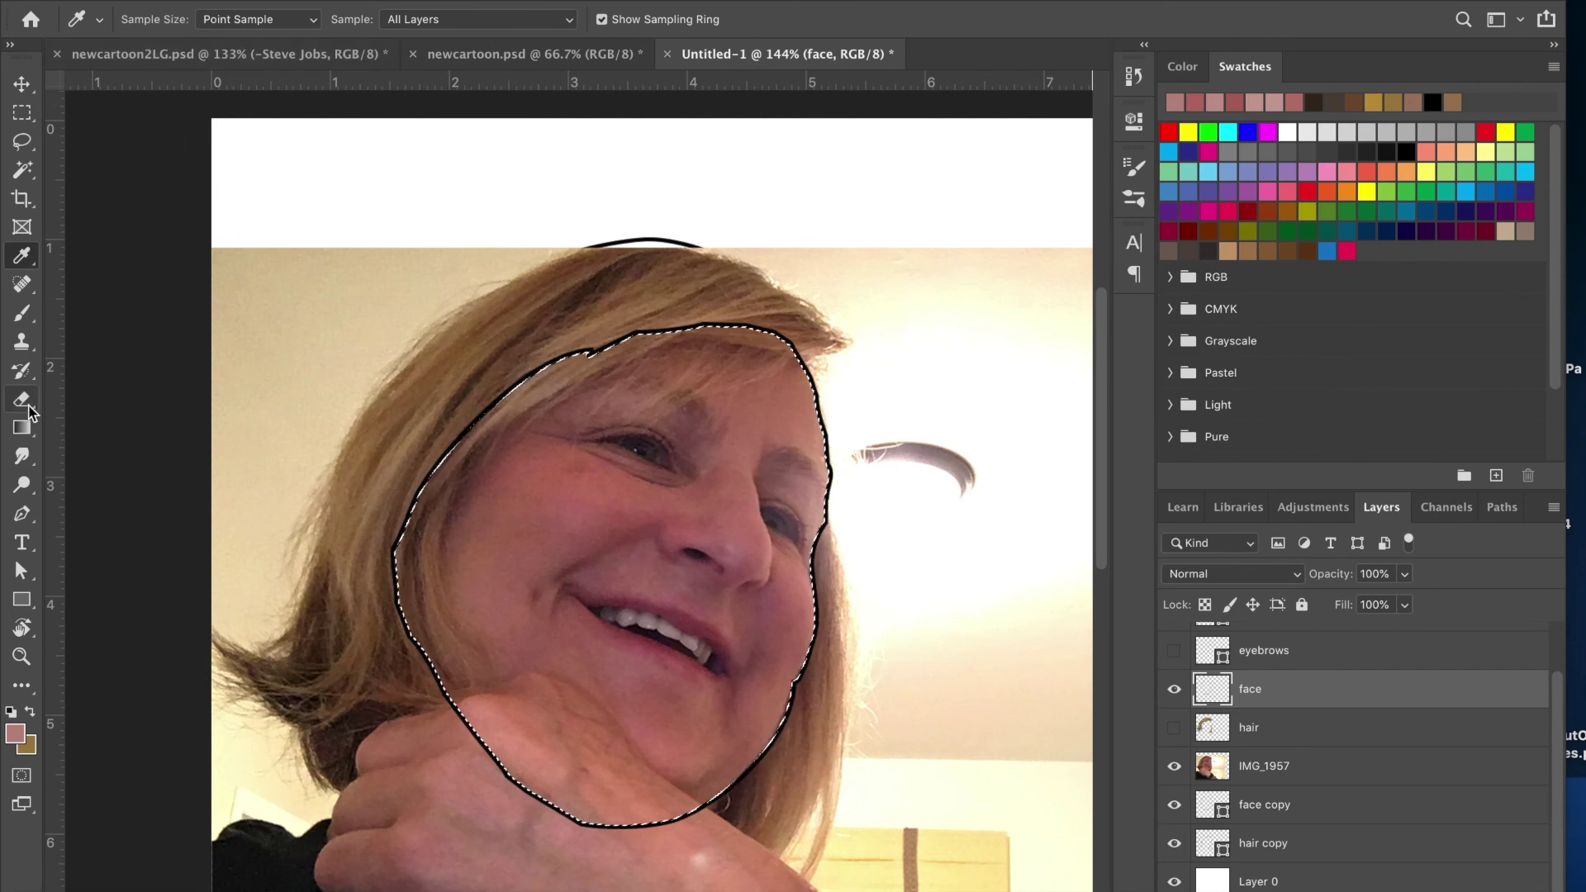
Paint the whole selected face area with the skin tone using the soft 364 px brush.
click(22, 313)
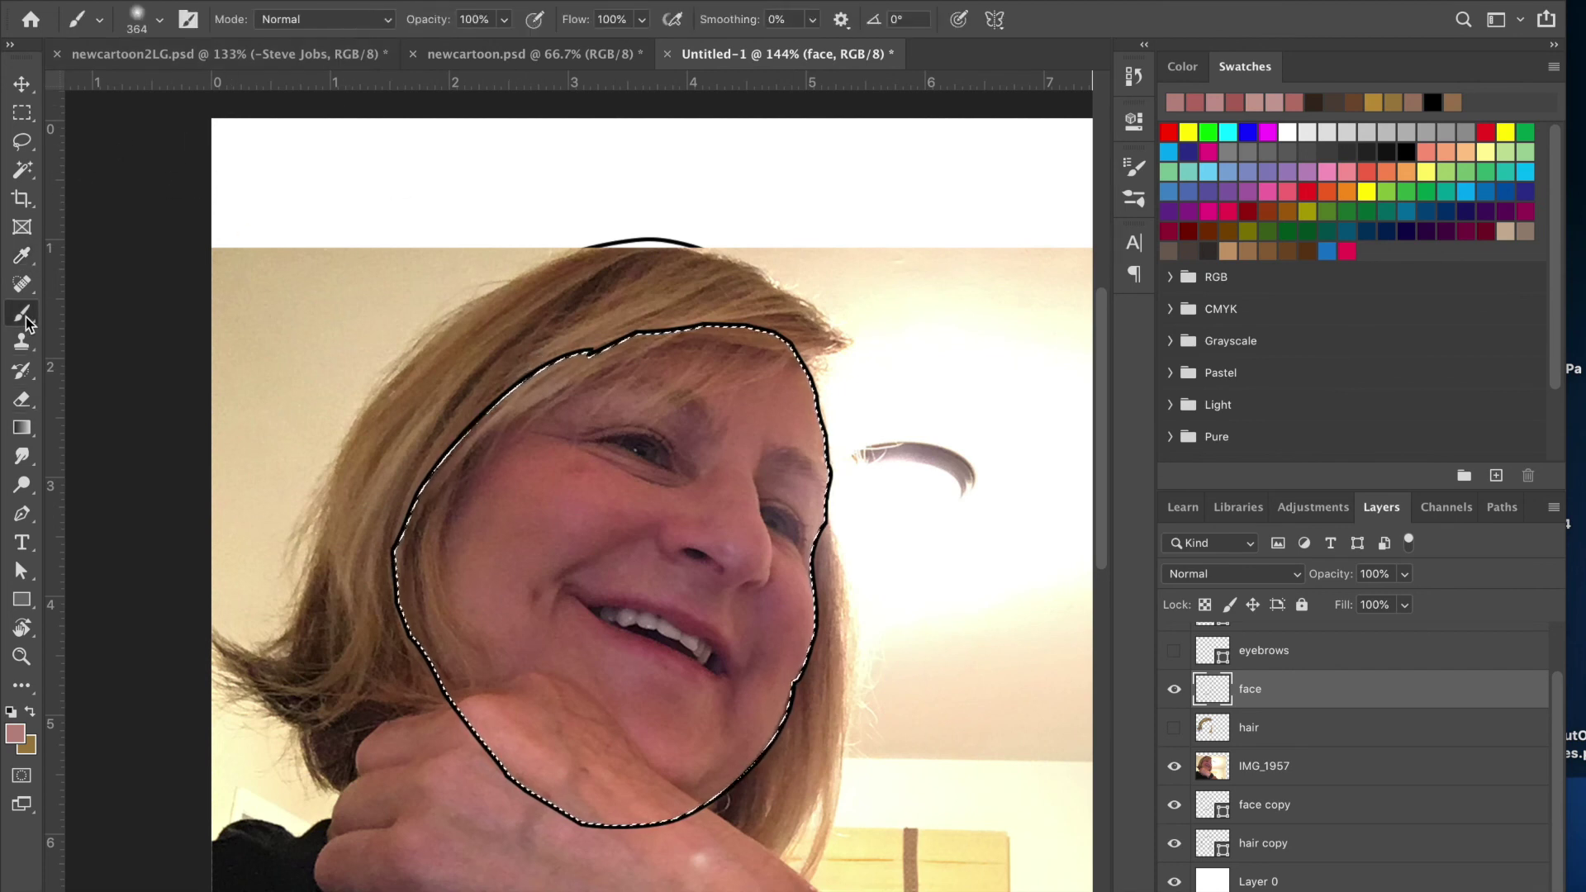
click(162, 22)
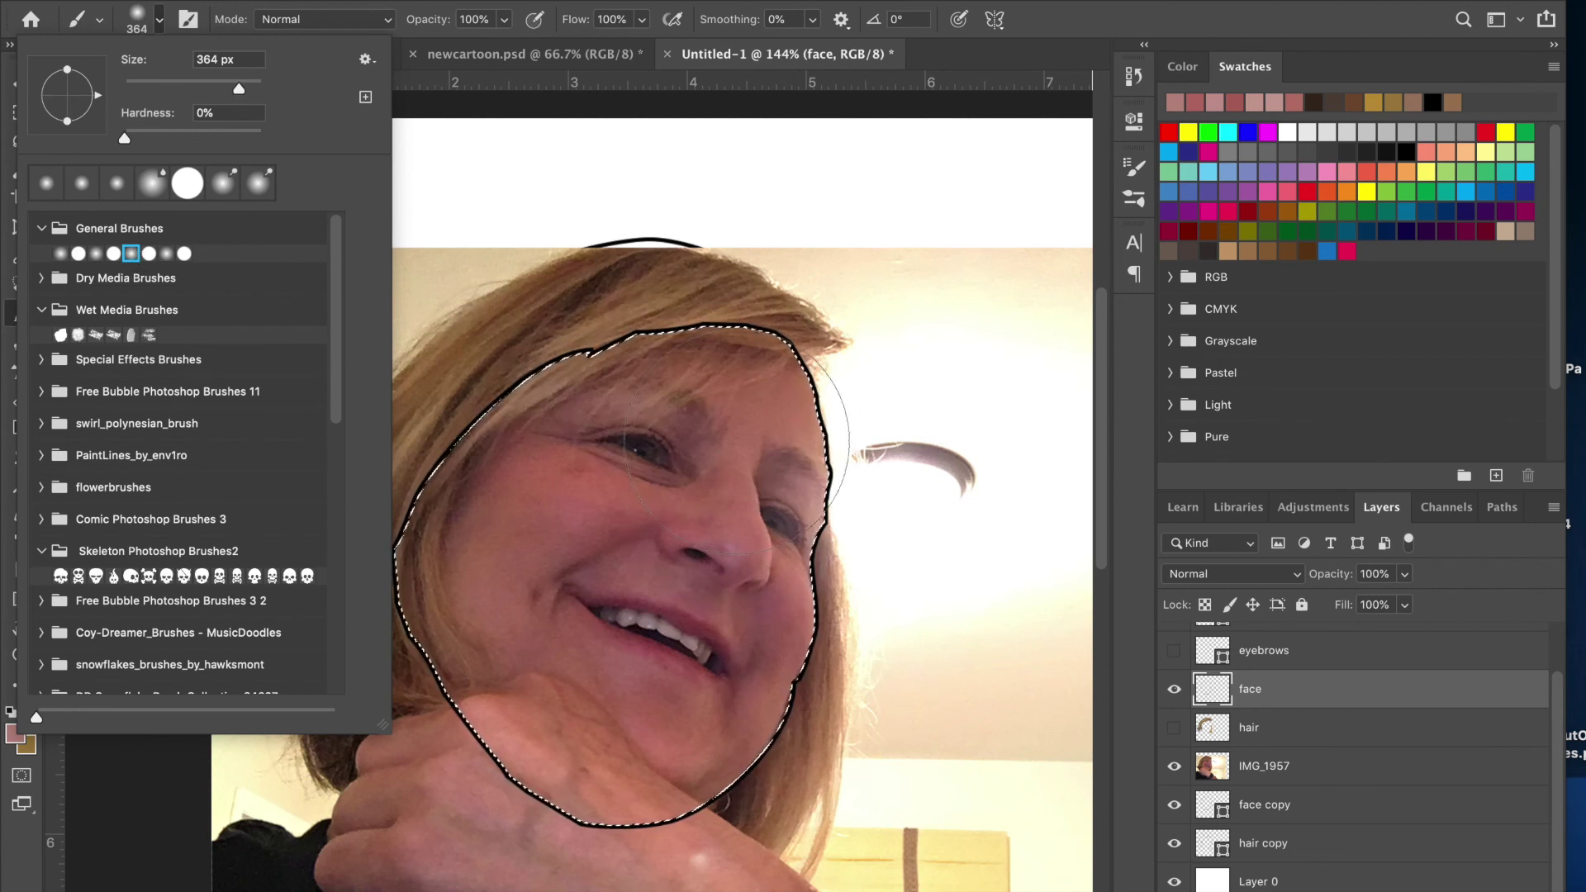
click(735, 442)
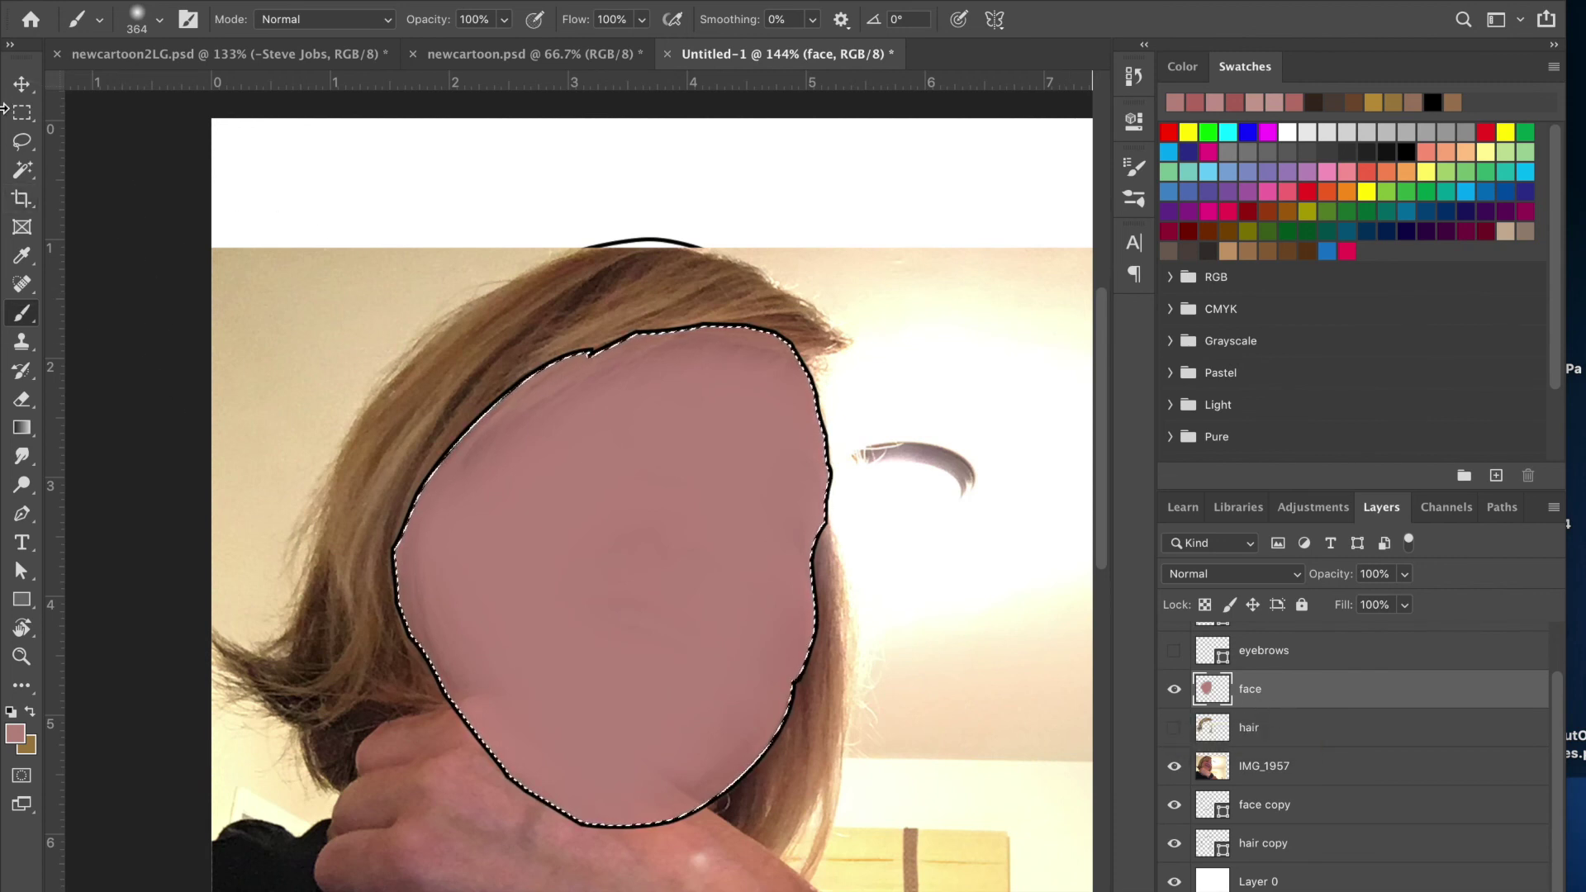
Deselect the face area, move the face layer beneath the hair layer, and show the hair layer again.
key(v)
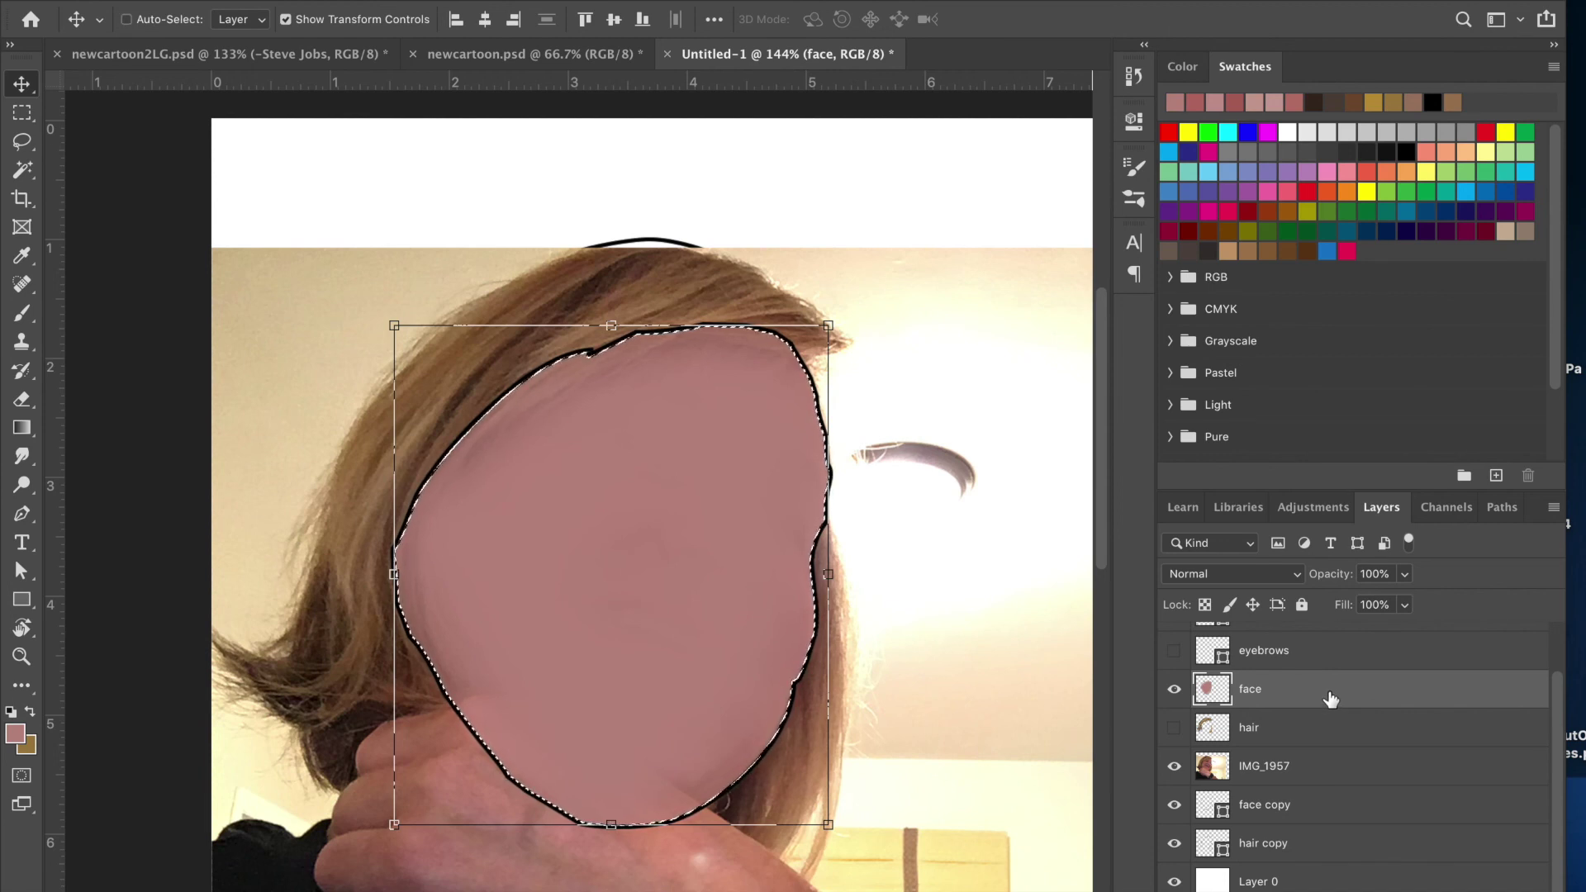
key(ctrl+d)
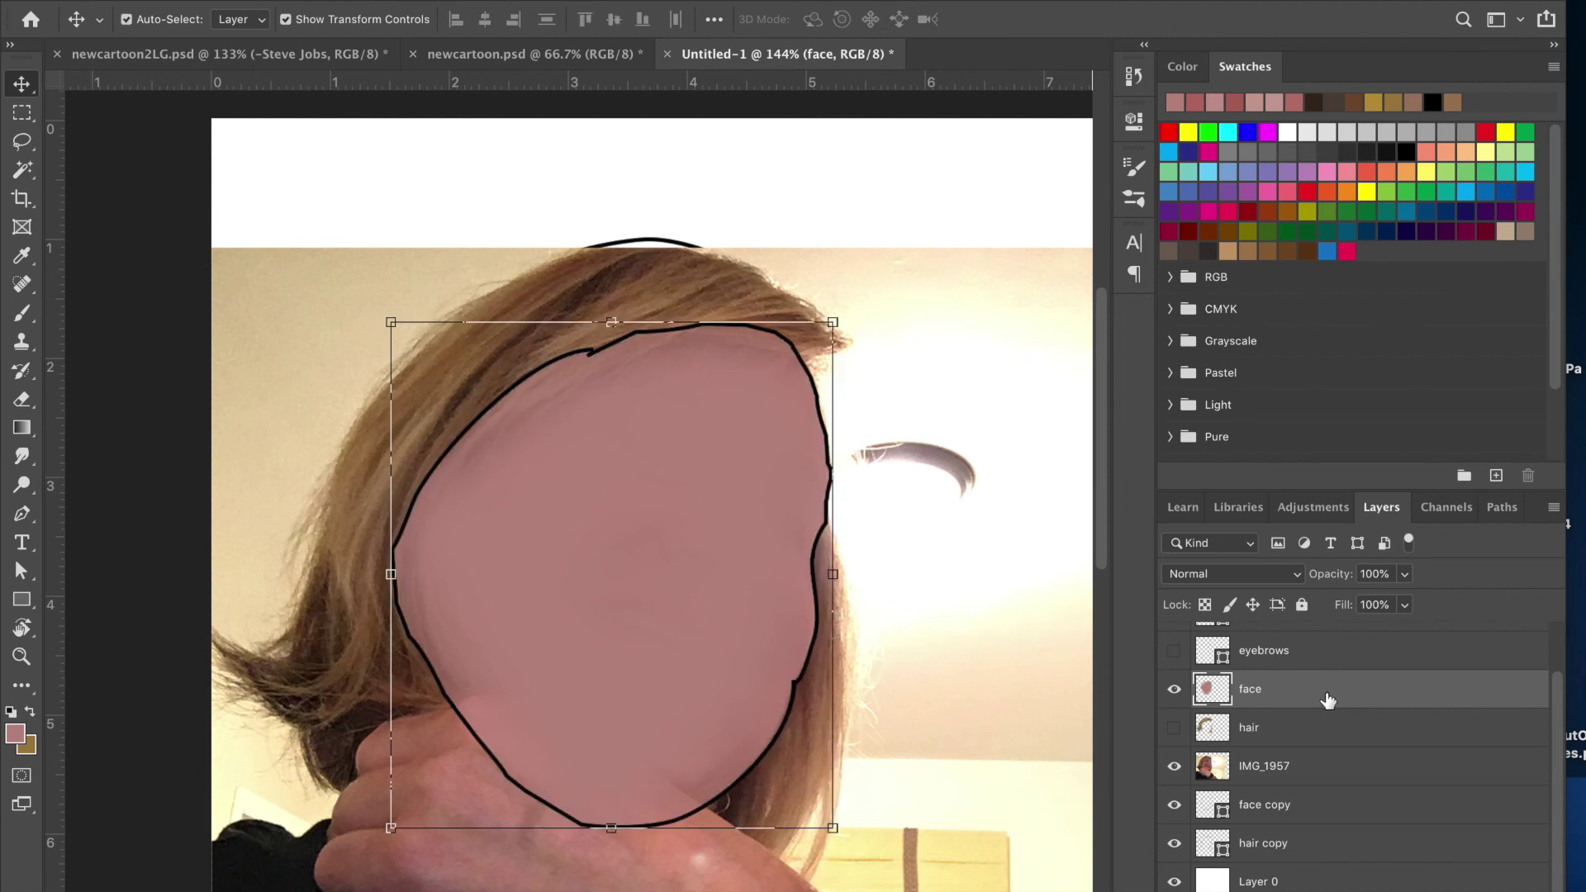
drag(1327, 702, 1321, 749)
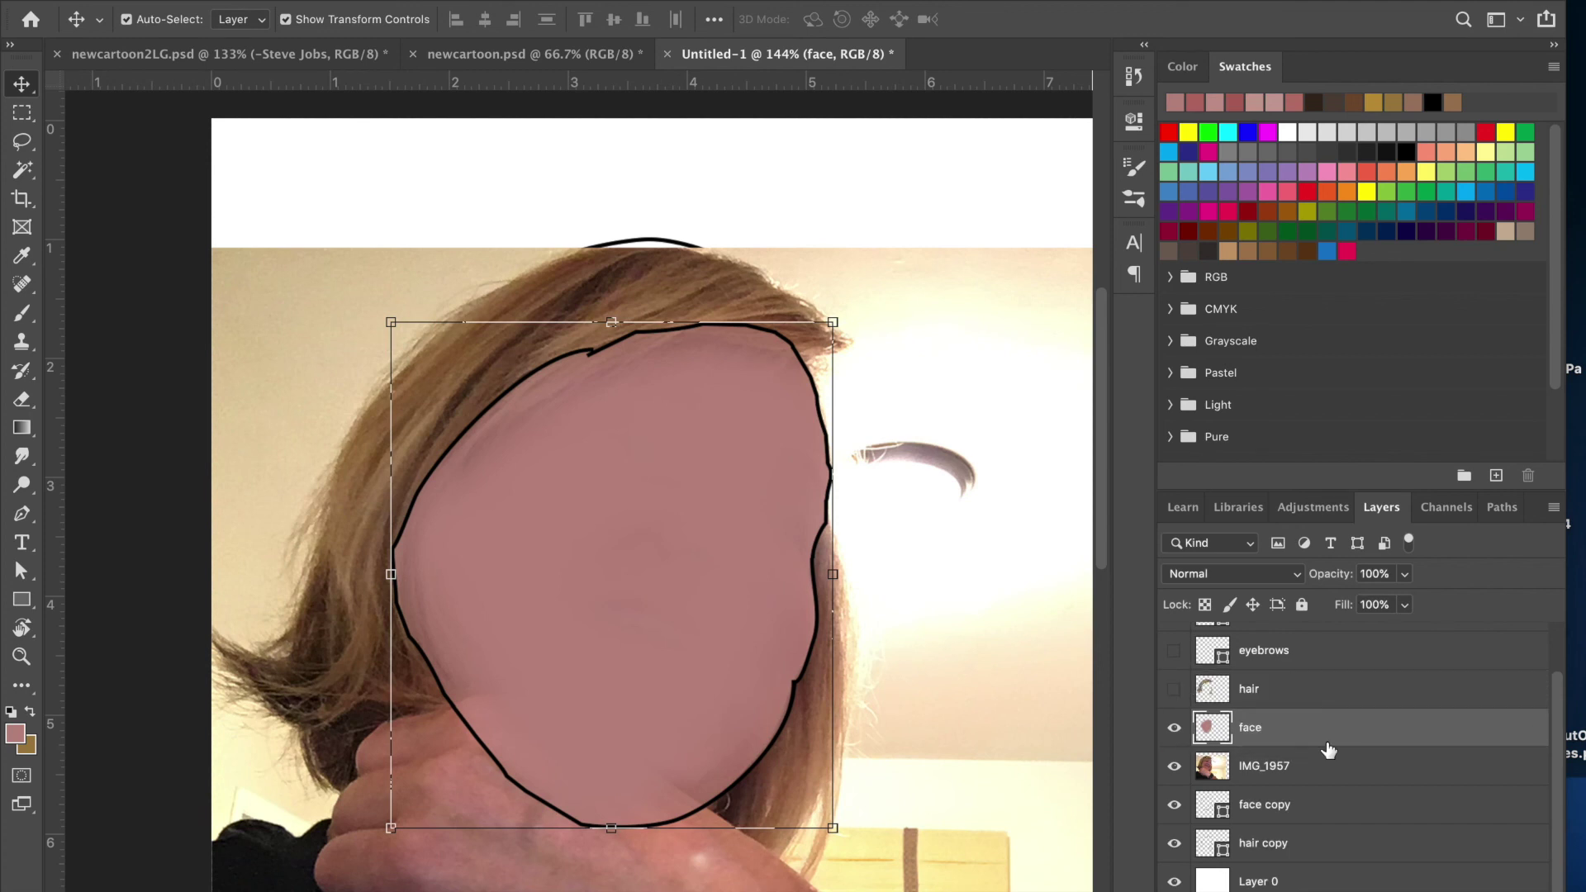
click(1173, 690)
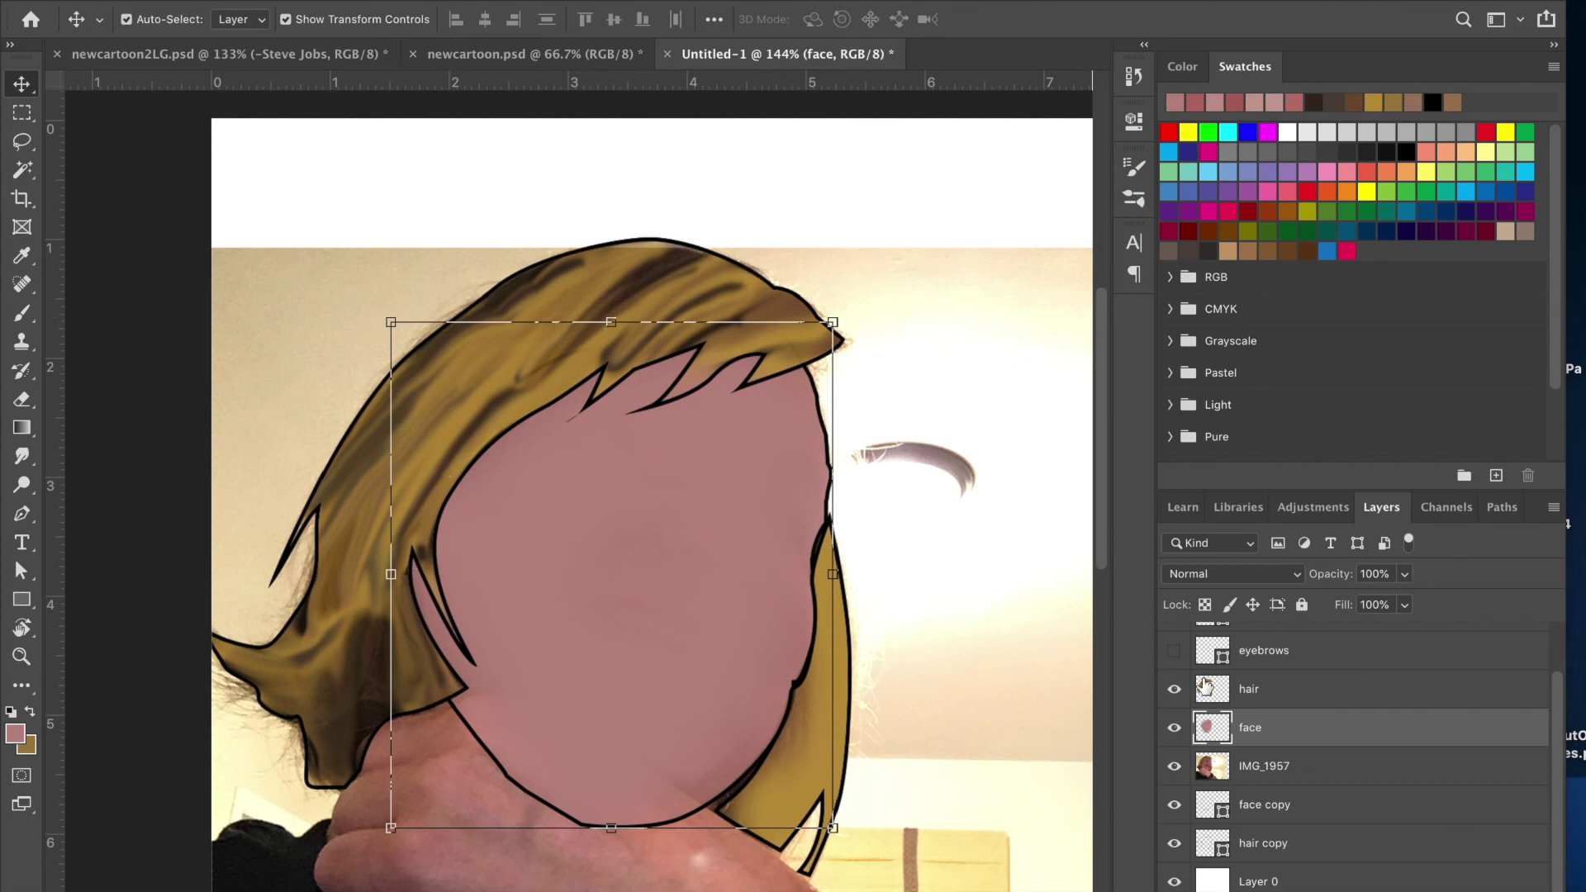
Compare the painted face and hair with the photo by briefly hiding both layers.
click(1190, 766)
click(1173, 728)
click(1174, 689)
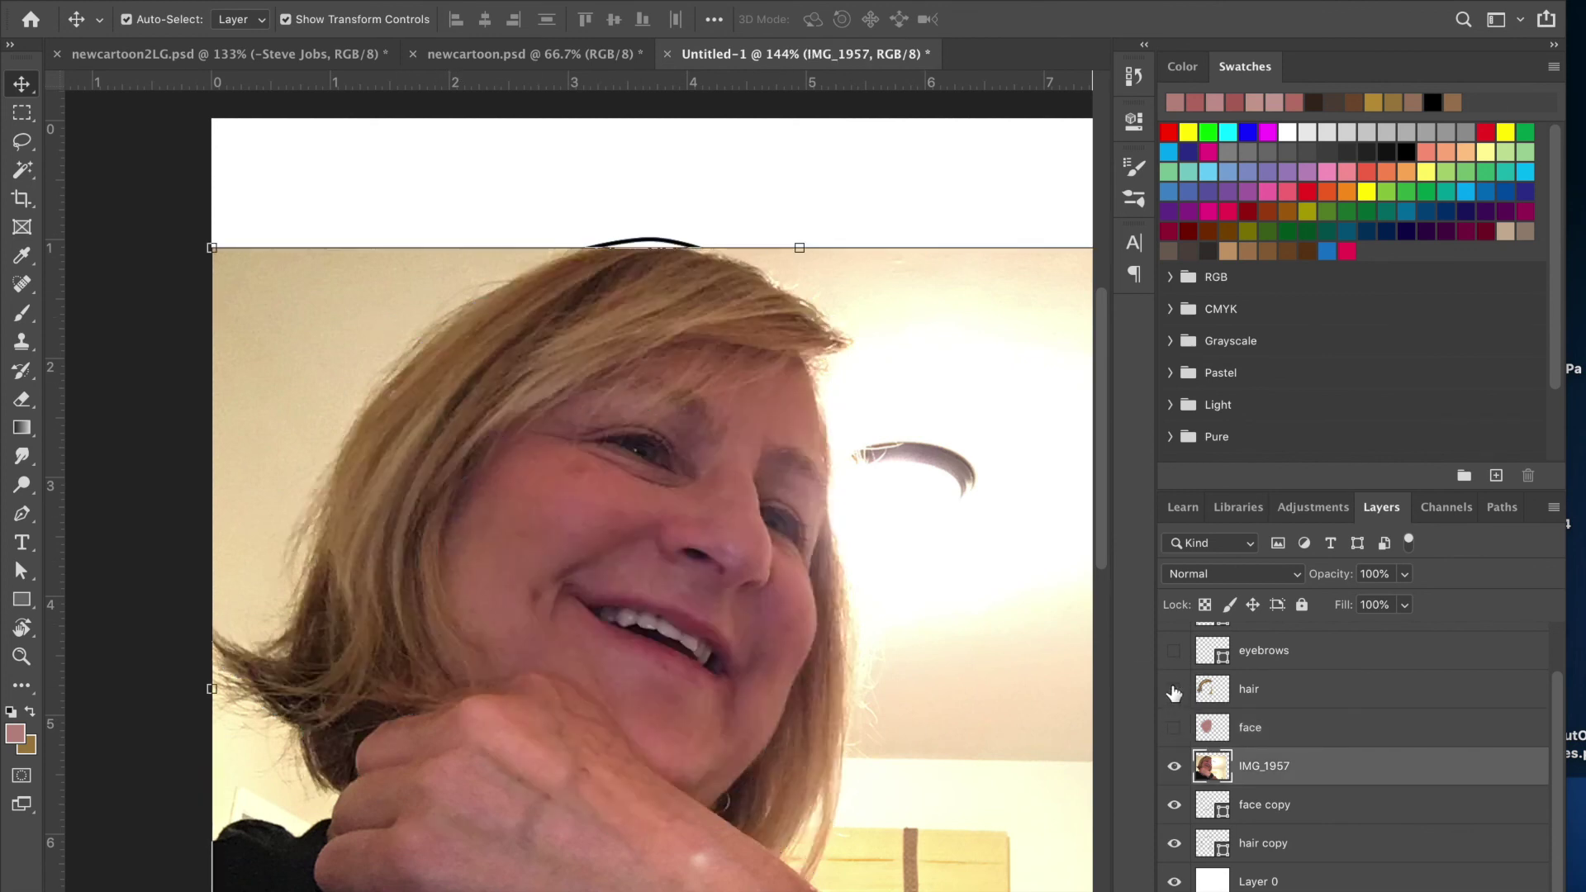
click(1173, 689)
click(1174, 728)
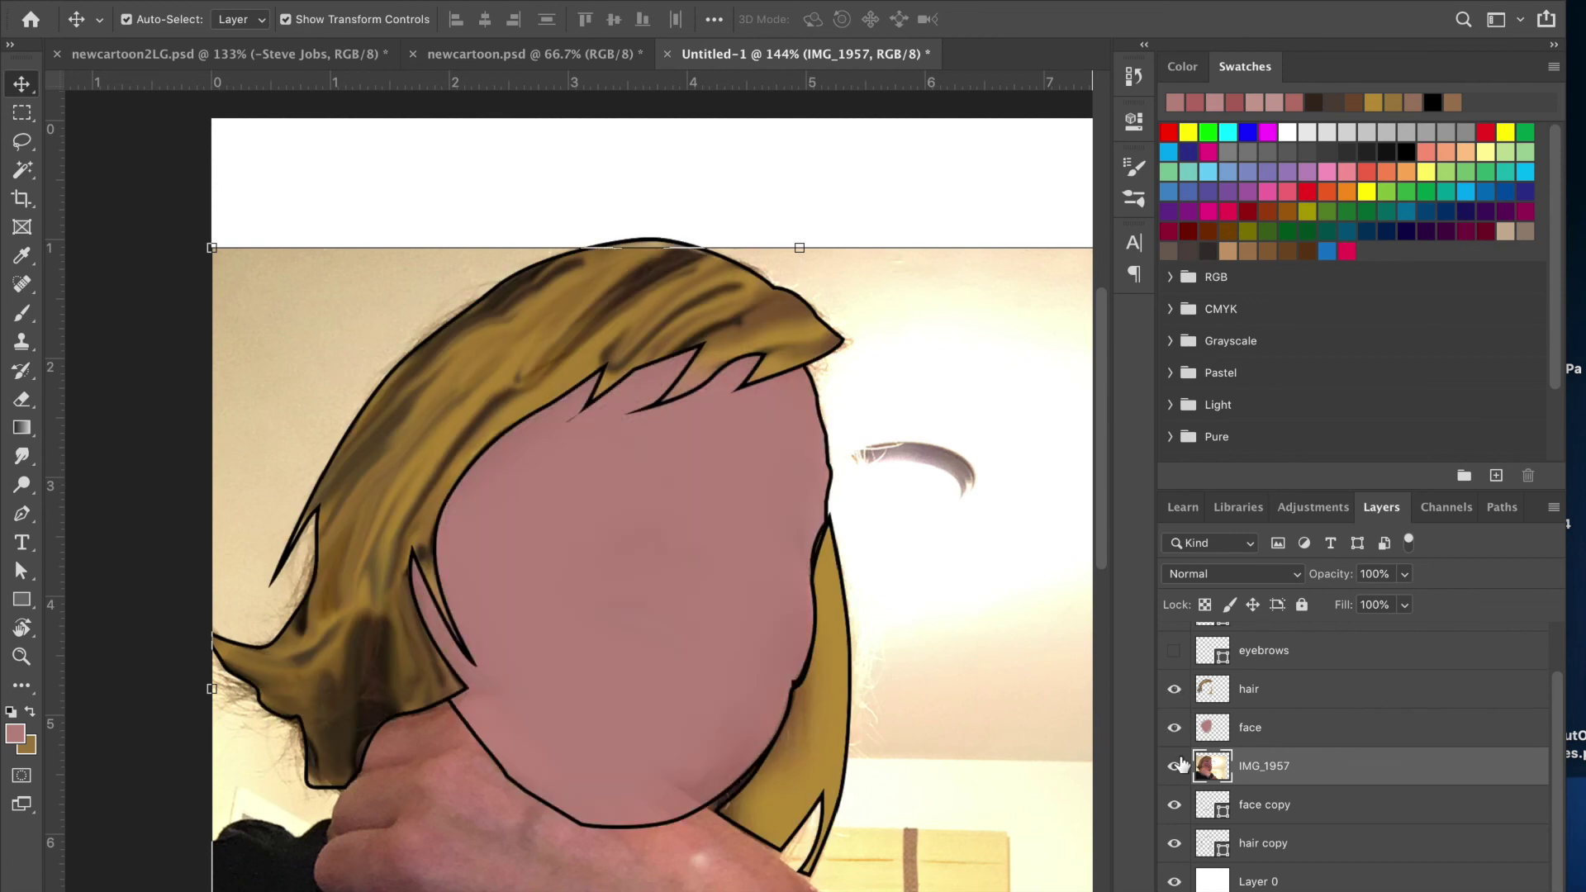
Show the eyebrows and eyes layers and the facedetails group.
scroll(1183, 779, up, 2)
click(1173, 707)
click(1173, 669)
click(1173, 636)
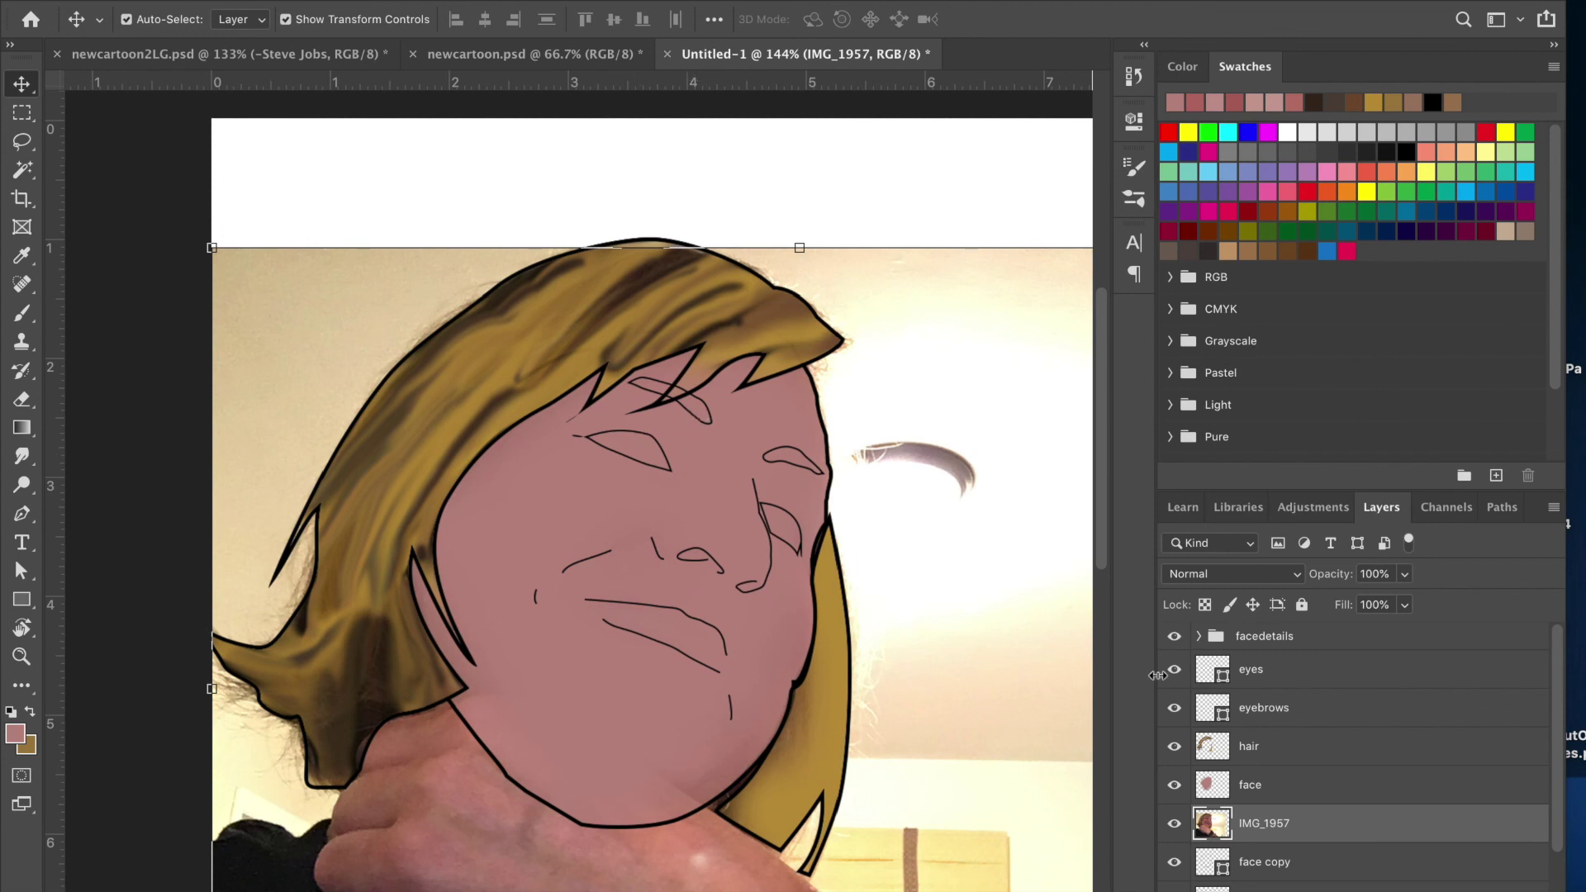
Duplicate the eyebrows layer beneath IMG_1957 and rasterize the original eyebrows layer.
click(1305, 714)
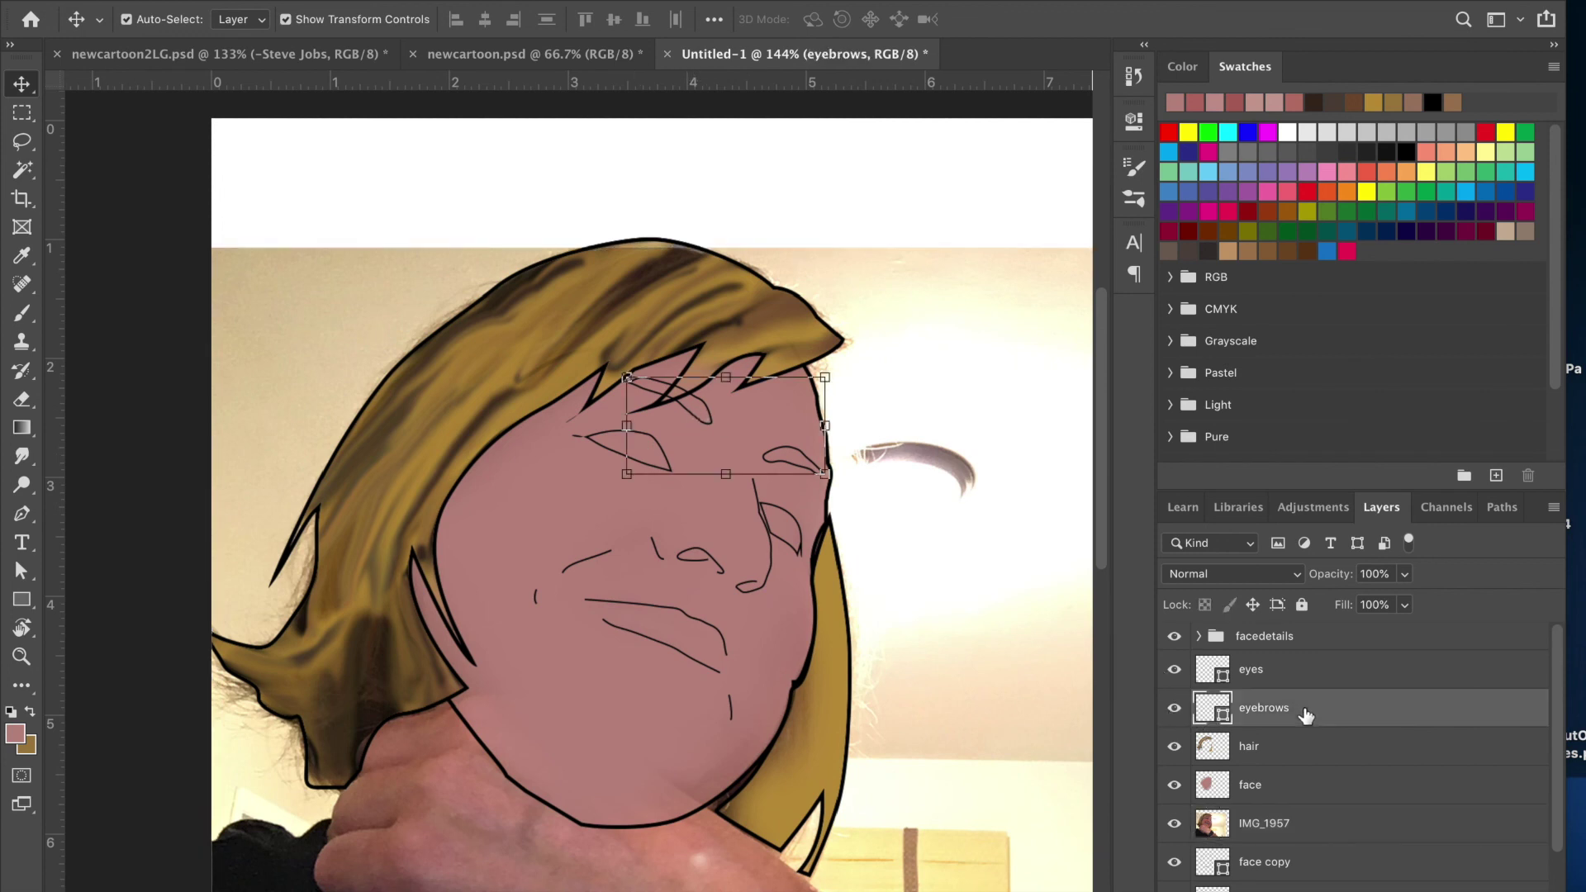
drag(1305, 714, 1330, 857)
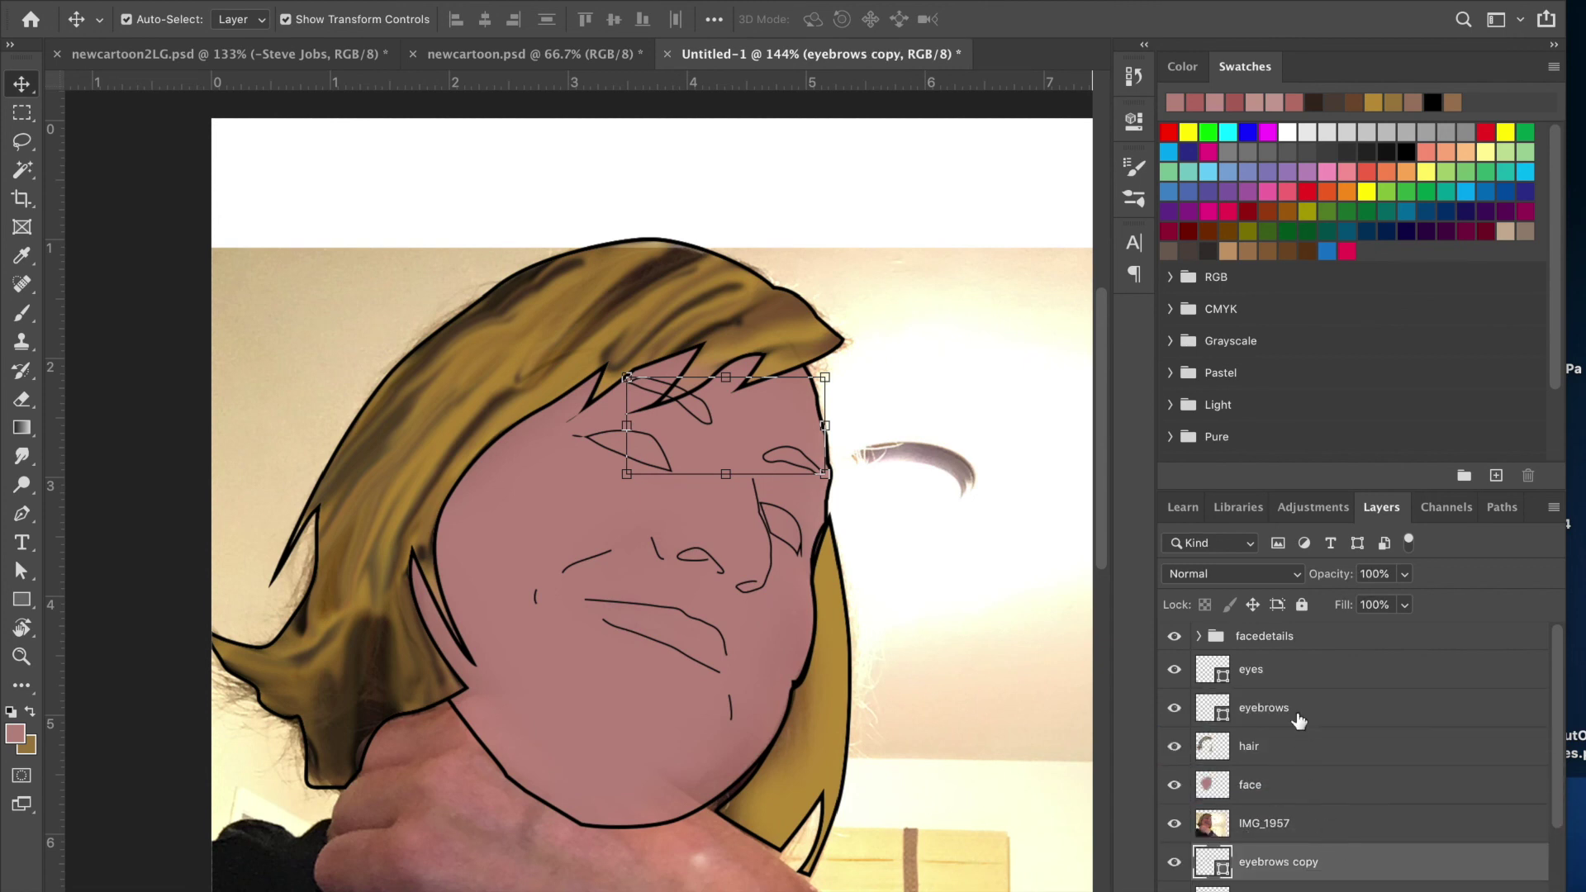
click(1307, 716)
right_click(1308, 715)
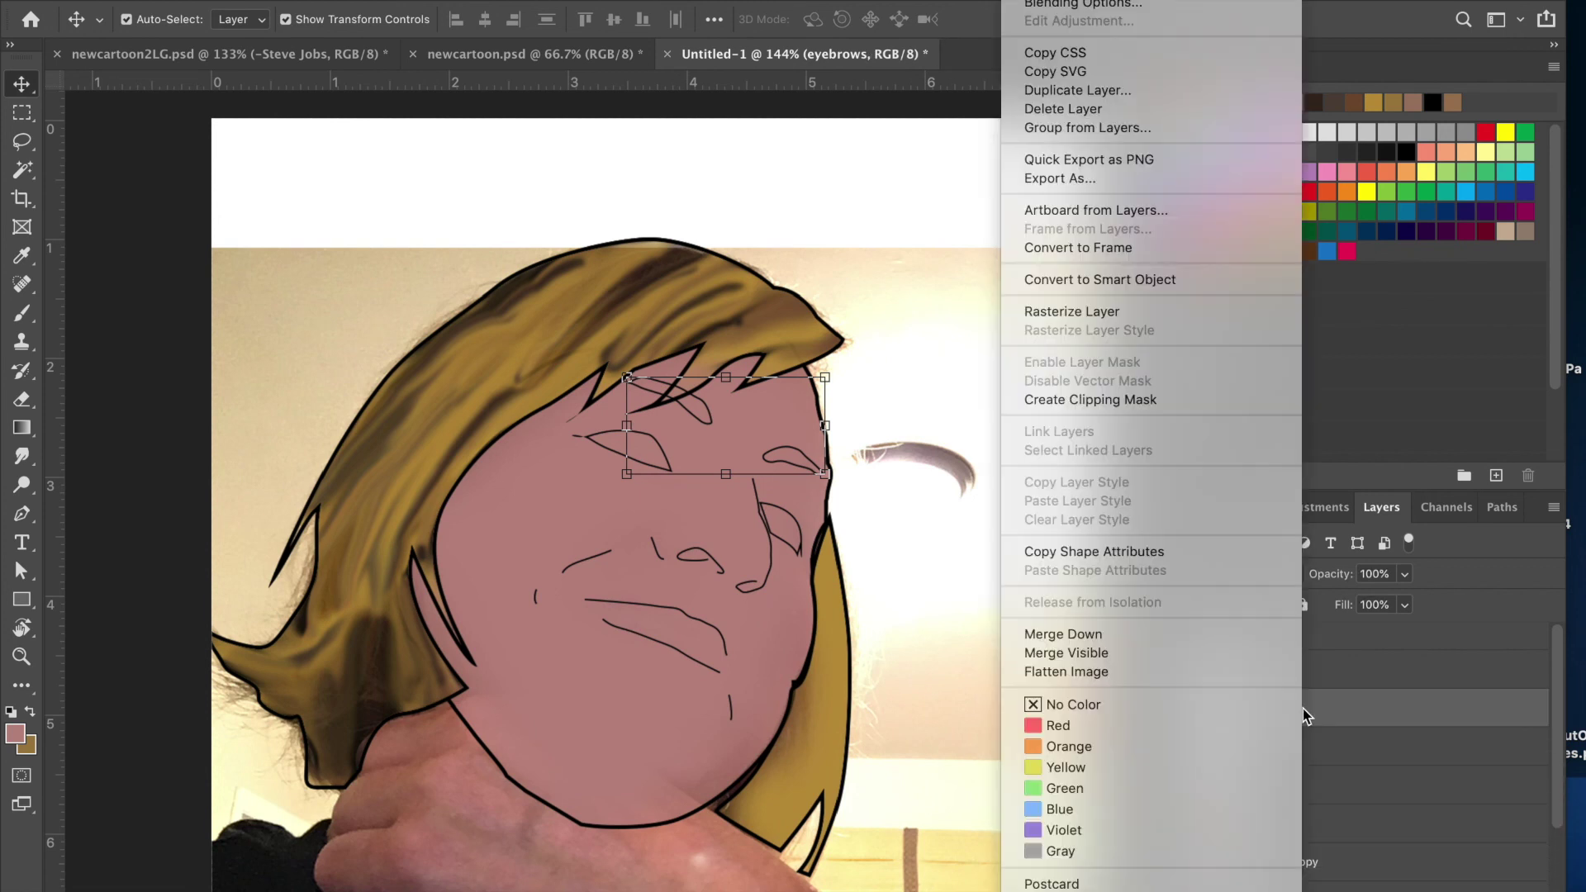
click(1105, 314)
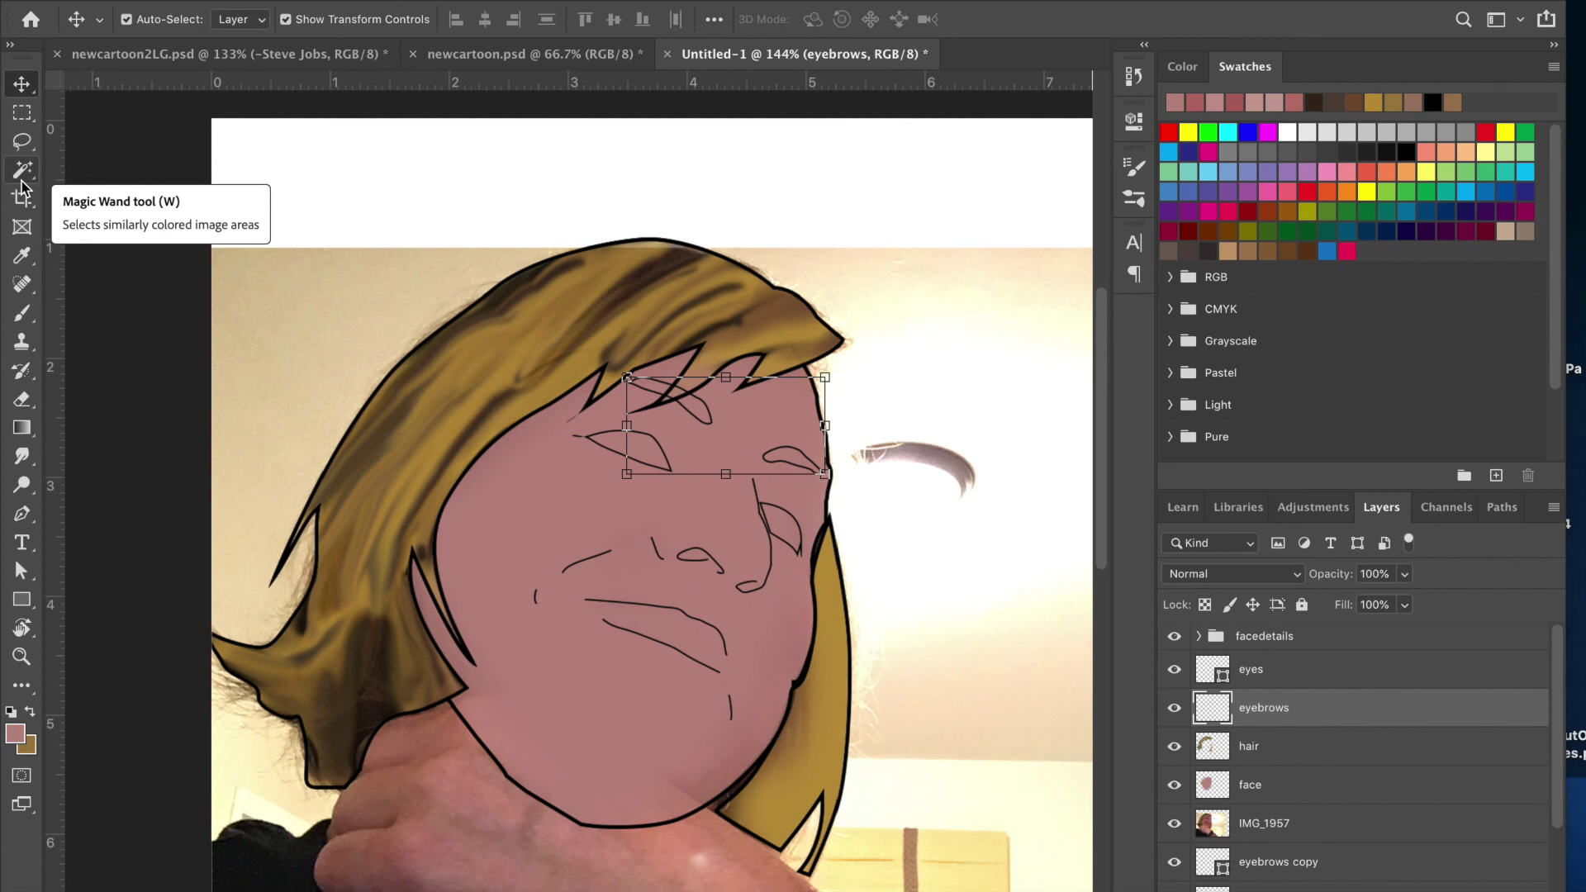
Select the inside of both eyebrow shapes and fill them with the golden-brown background colour.
key(g)
key(x)
click(686, 409)
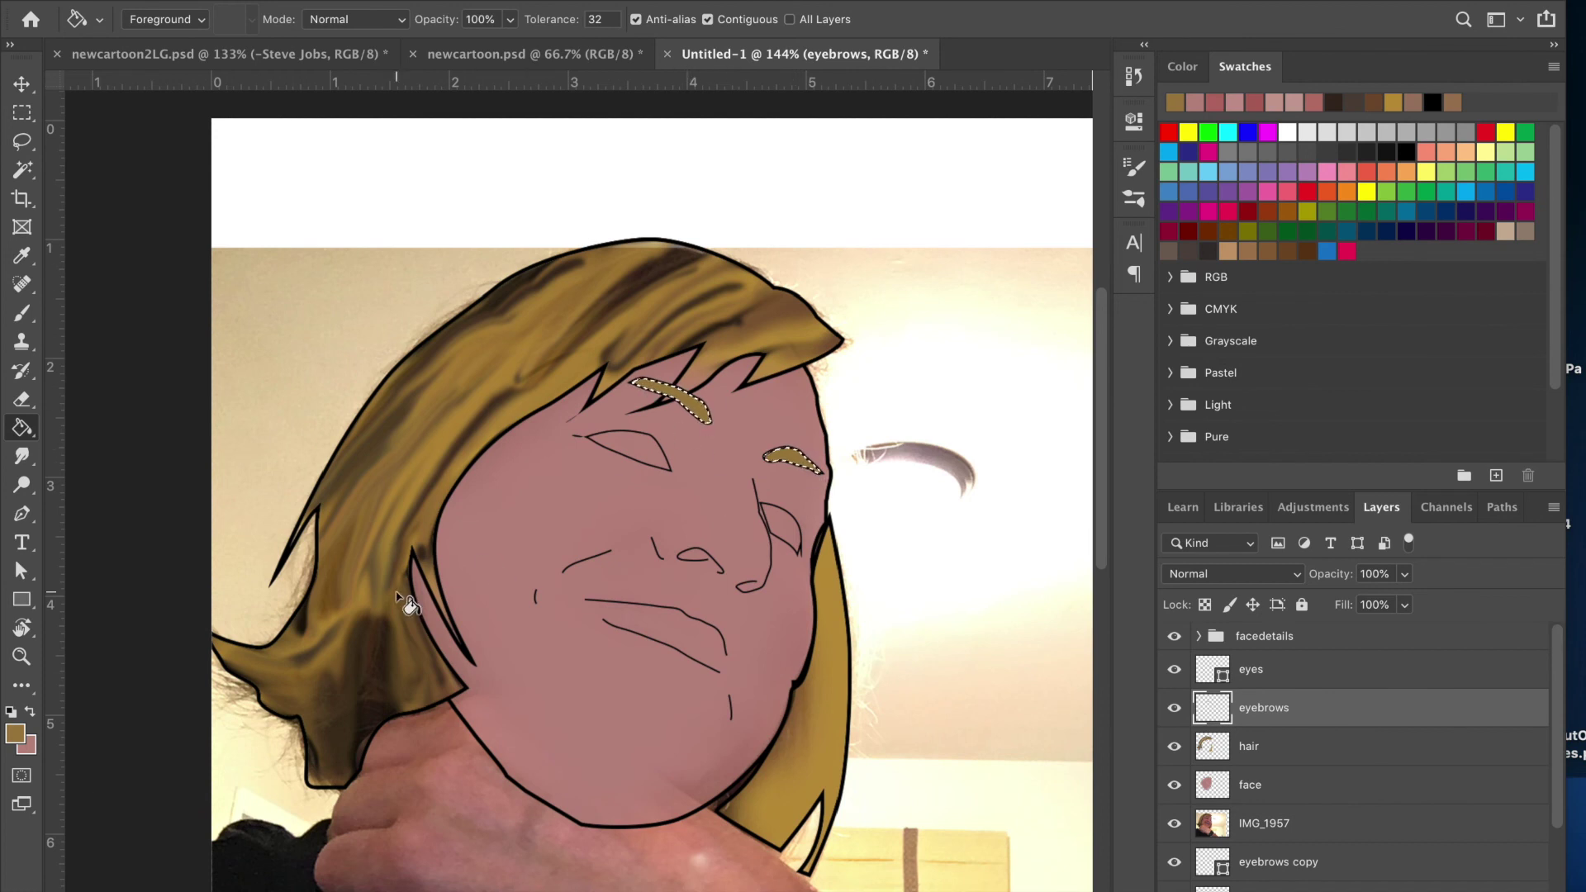
Choose a lighter tan as the foreground colour and refill both selected eyebrows with it.
click(15, 733)
click(977, 380)
click(1331, 265)
click(786, 456)
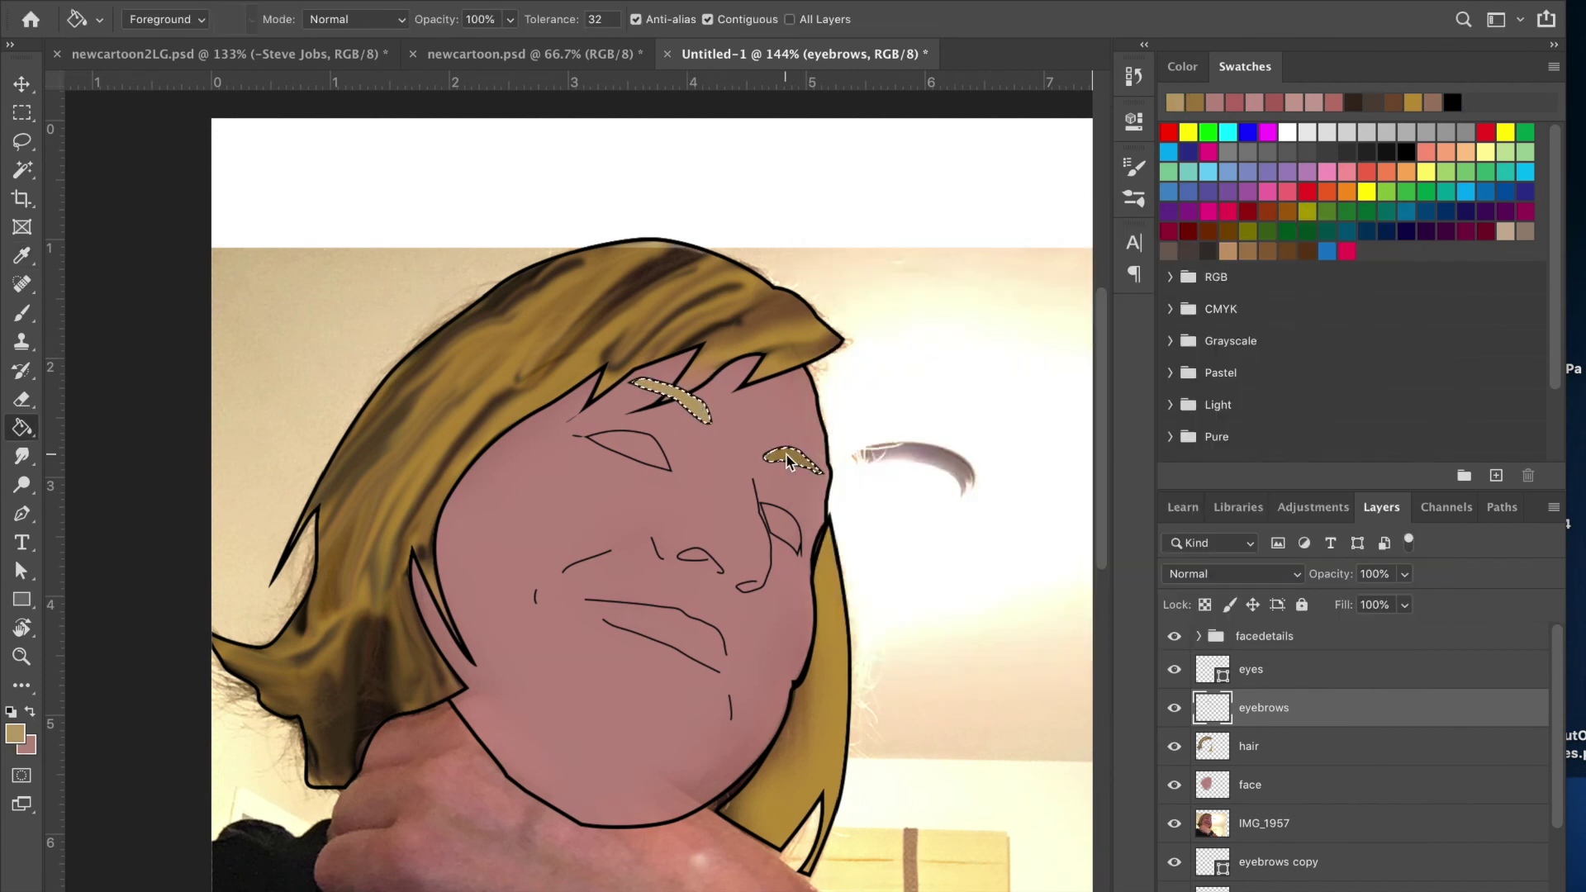
Move the eyebrows layer beneath the hair layer and clear the eyebrow selection.
drag(1375, 709, 1373, 754)
key(v)
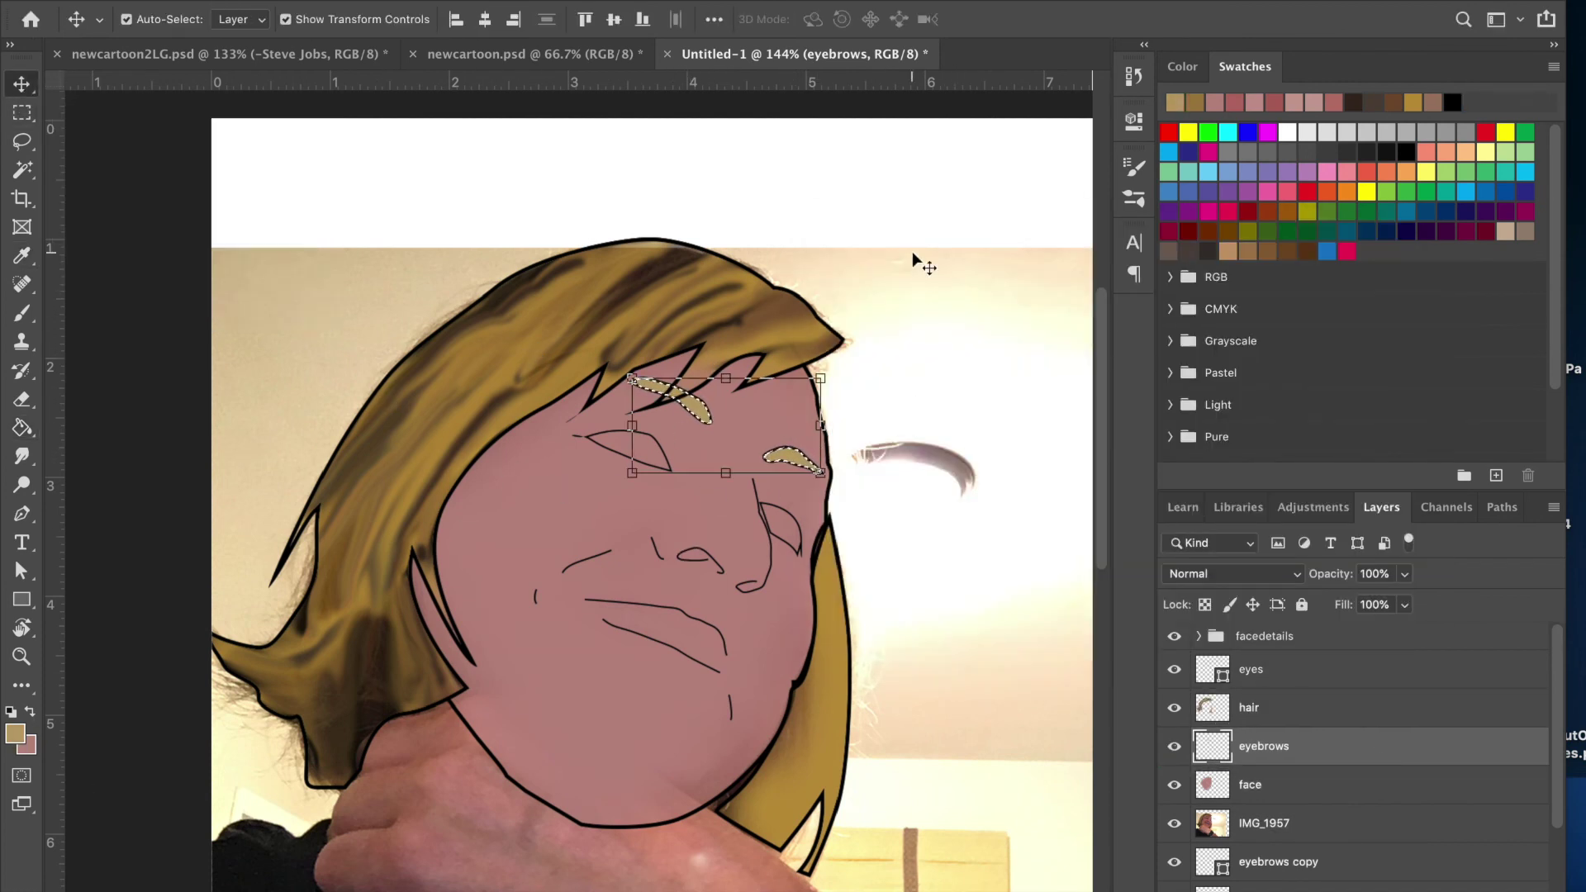
key(super+d)
click(906, 177)
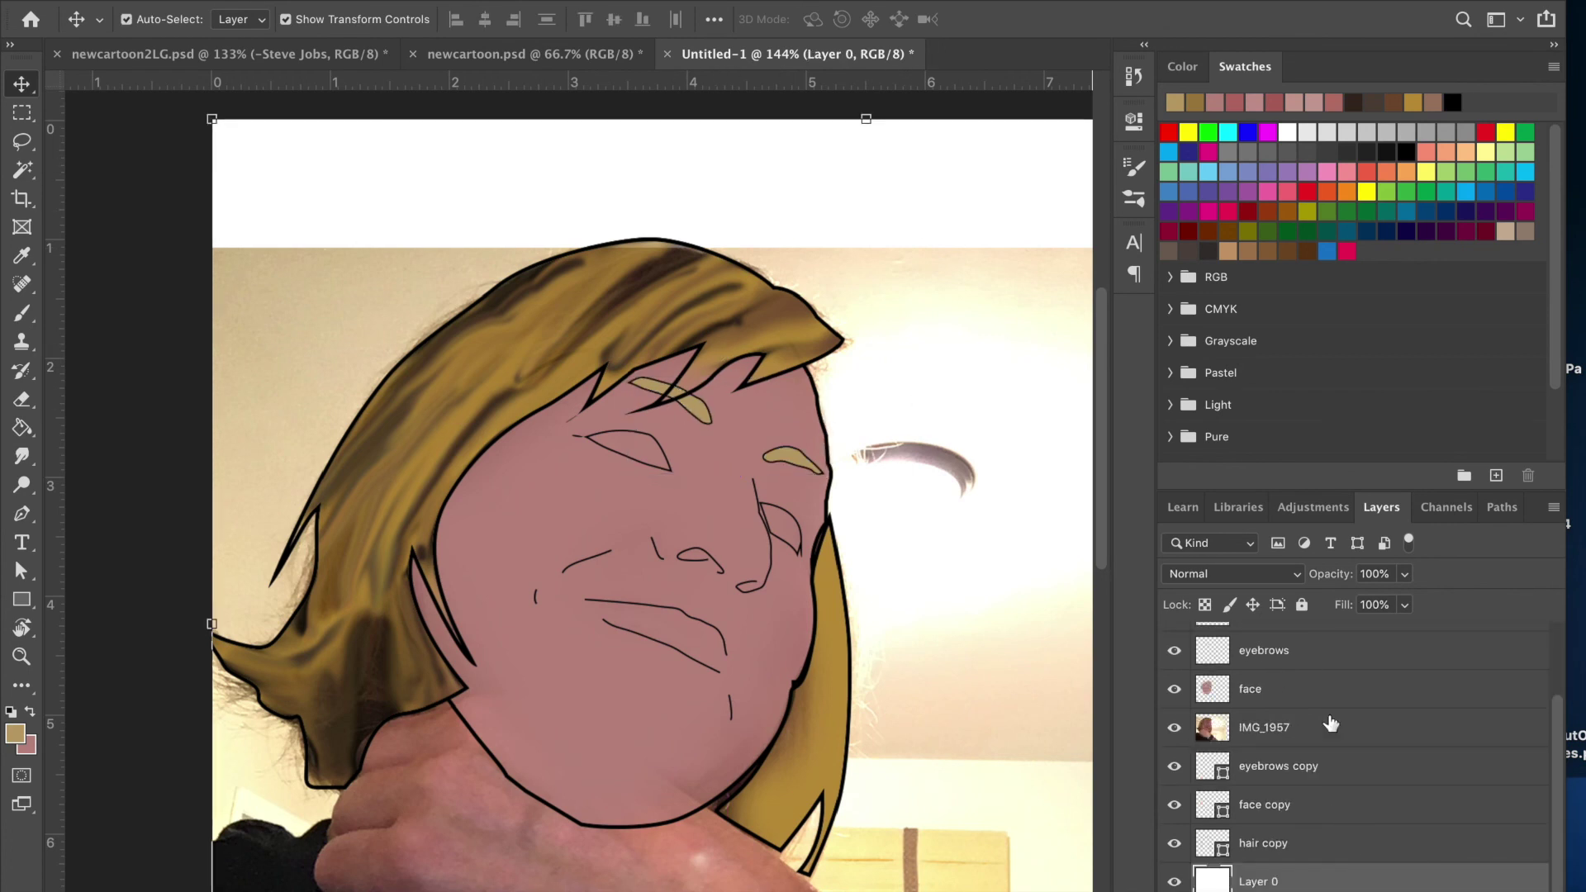
Select the hair layer for painting and set the soft brush size to 35 px.
scroll(1330, 724, up, 1)
click(1293, 650)
key(b)
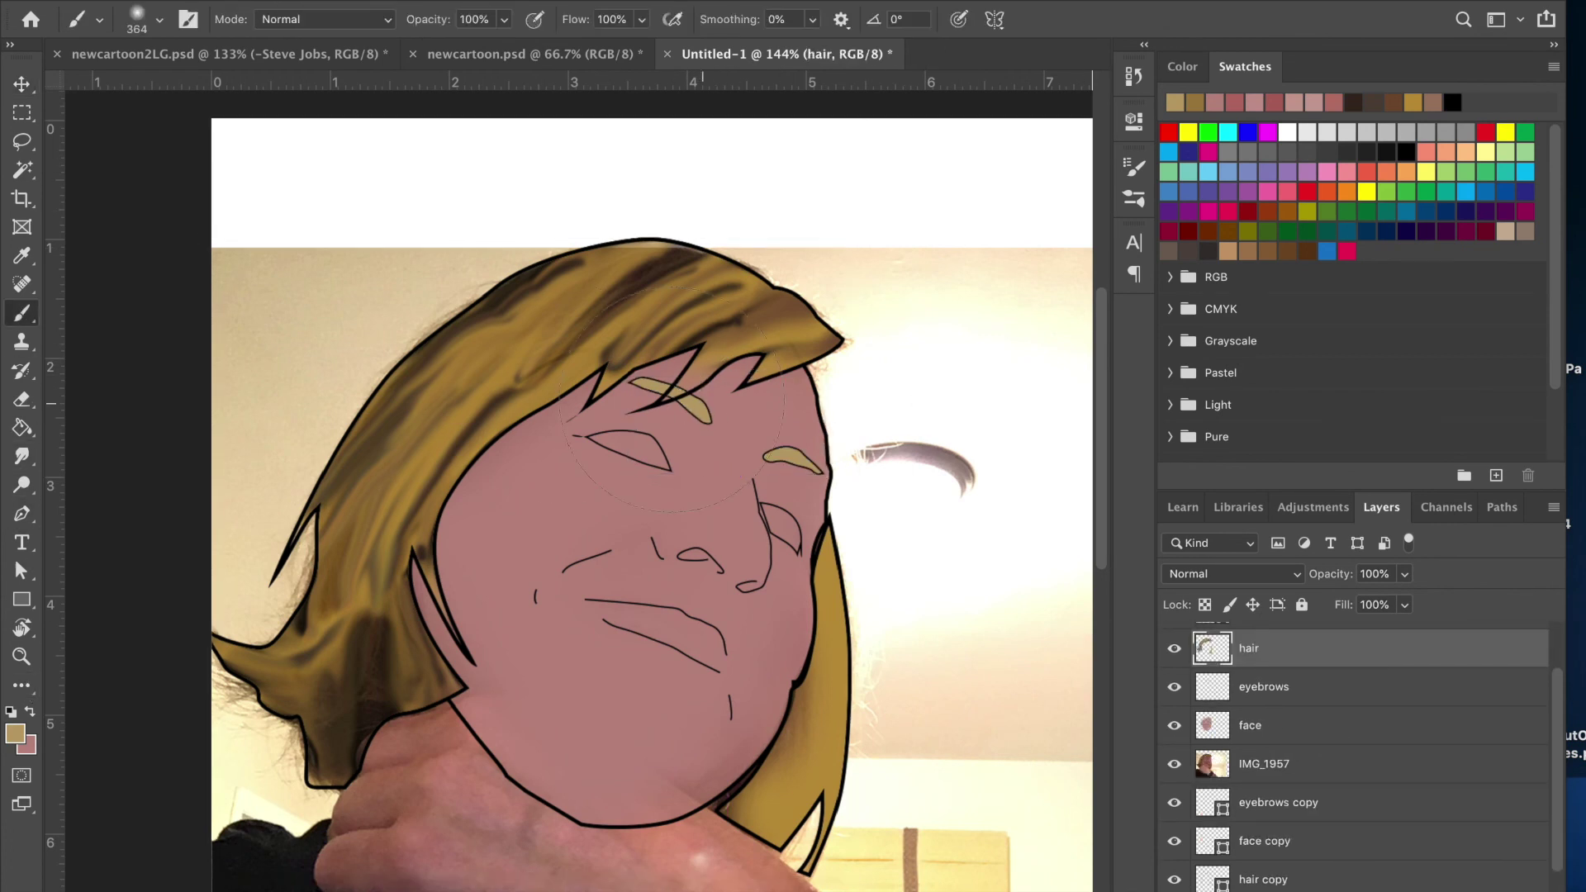
click(159, 19)
text(35)
key(Return)
Select the light strand at the front tip of the fringe with the Magic Wand.
key(w)
click(579, 314)
click(768, 339)
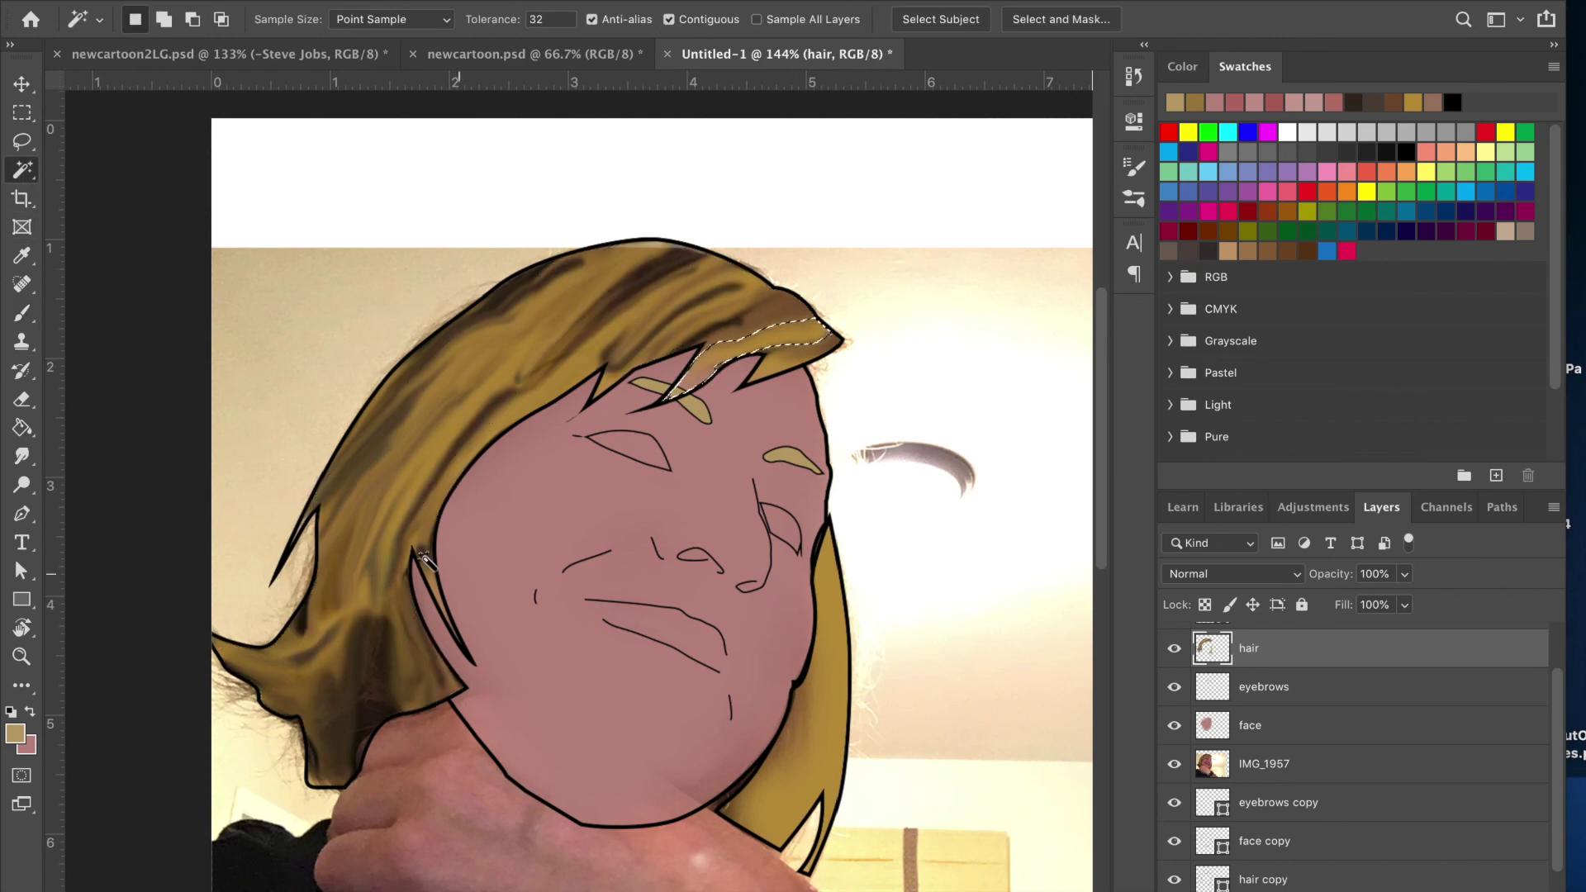
Try colouring the selected fringe strand tan, and pick a dark brown foreground colour.
key(b)
key(alt+BackSpace)
click(14, 732)
click(1009, 432)
click(1331, 265)
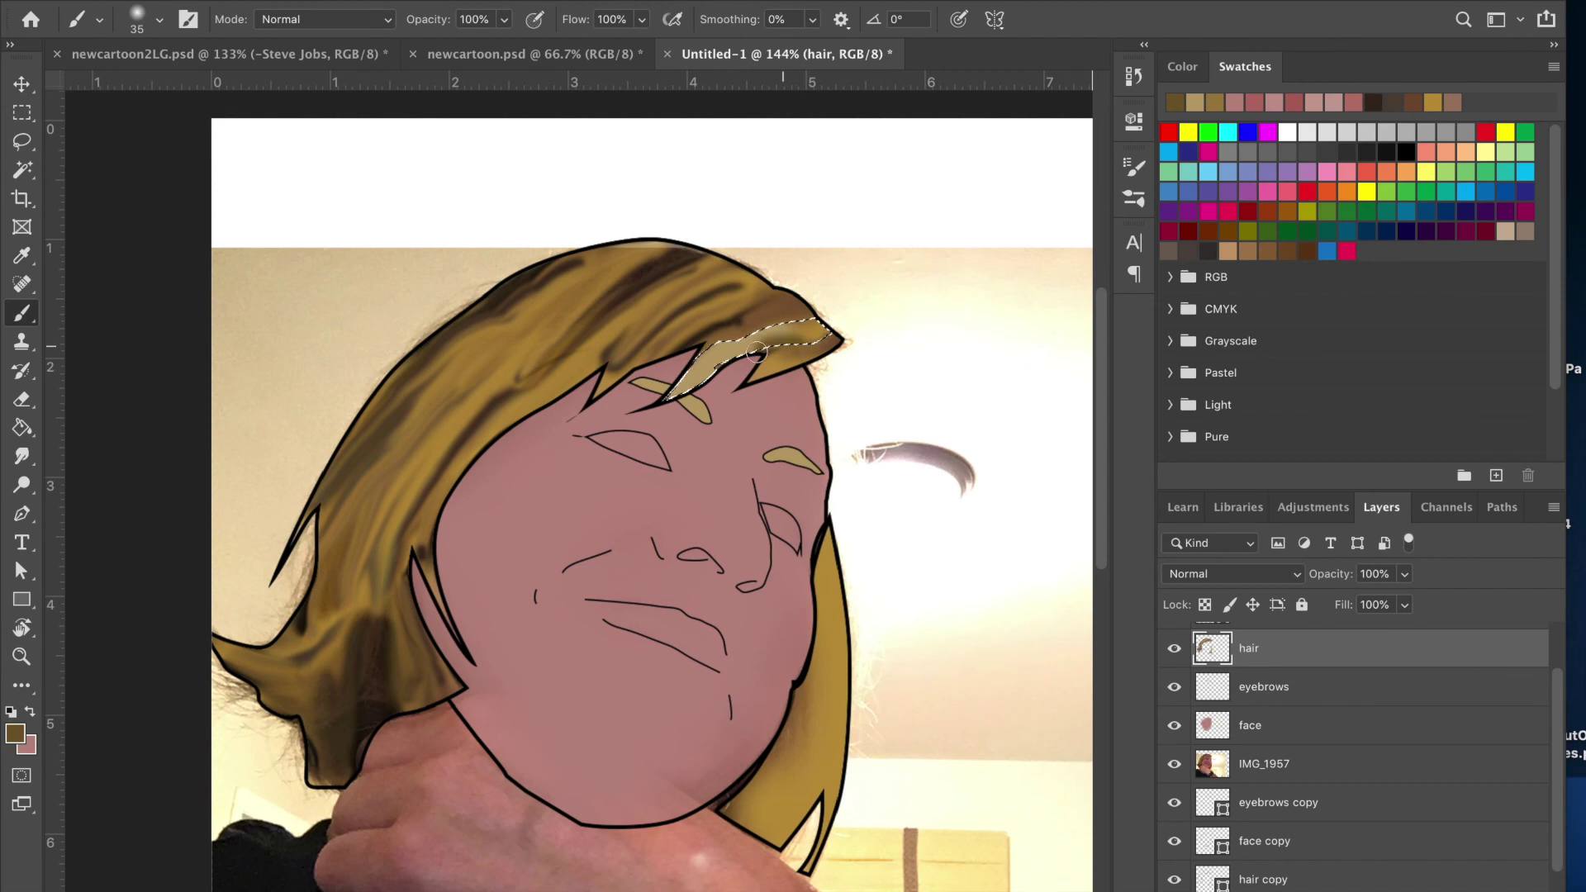
Sample a golden brown, recolour the selected fringe strand with it, and deselect.
alt+click(675, 399)
key(alt+BackSpace)
key(ctrl+d)
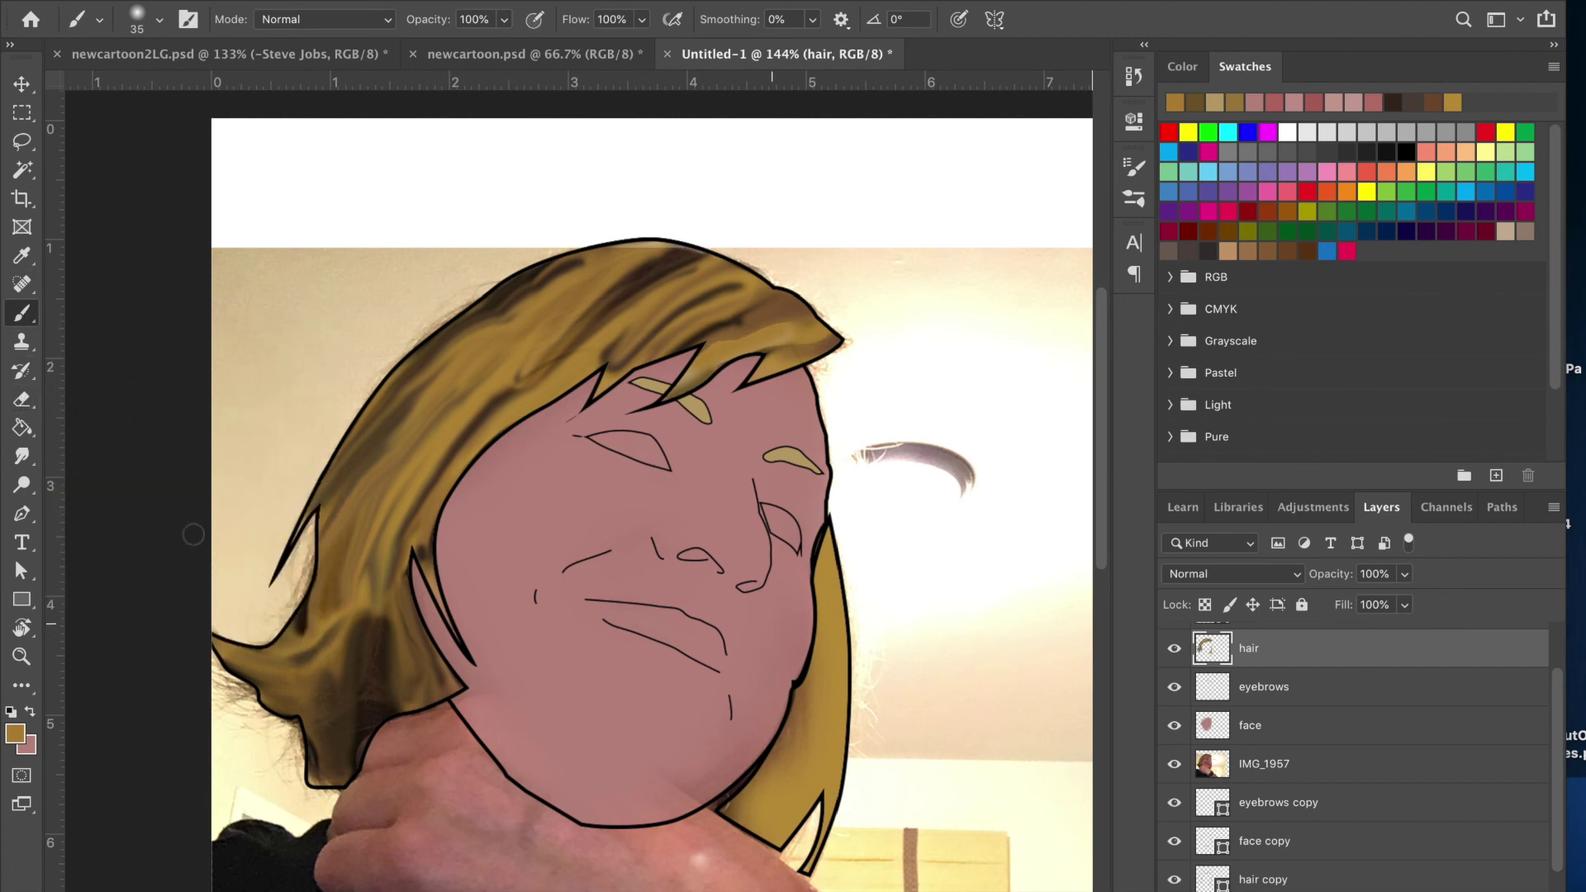
Switch back to the skin colour and darken it to #aa736d for facial shading.
key(x)
click(14, 733)
click(932, 370)
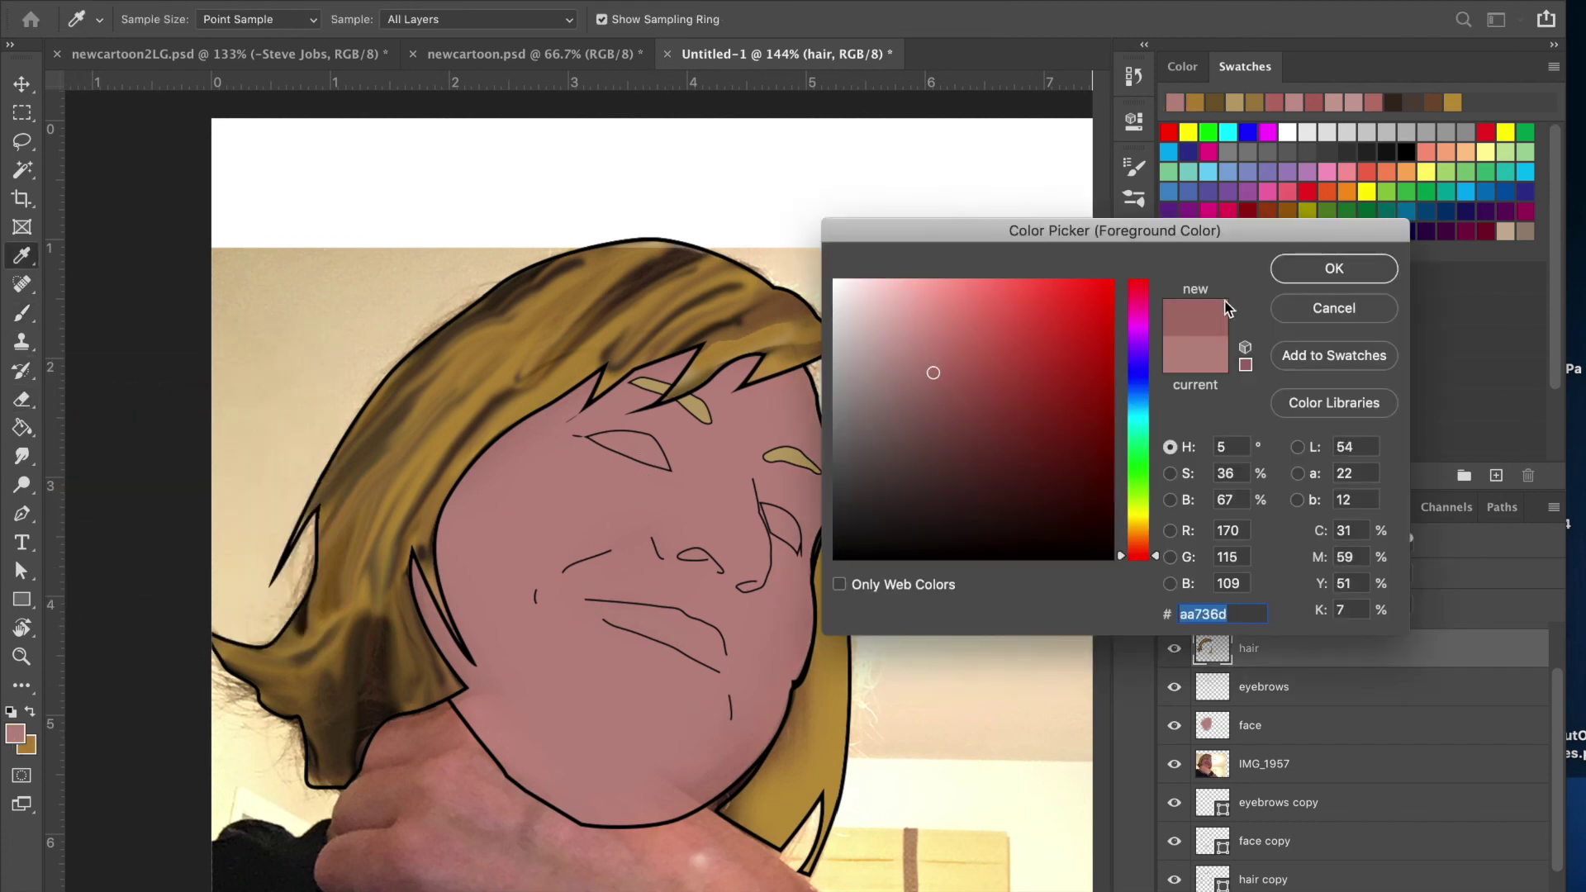
click(1332, 266)
Add a new layer above the face layer and set the soft brush size to 156 px.
click(1323, 727)
key(ctrl+shift+alt+n)
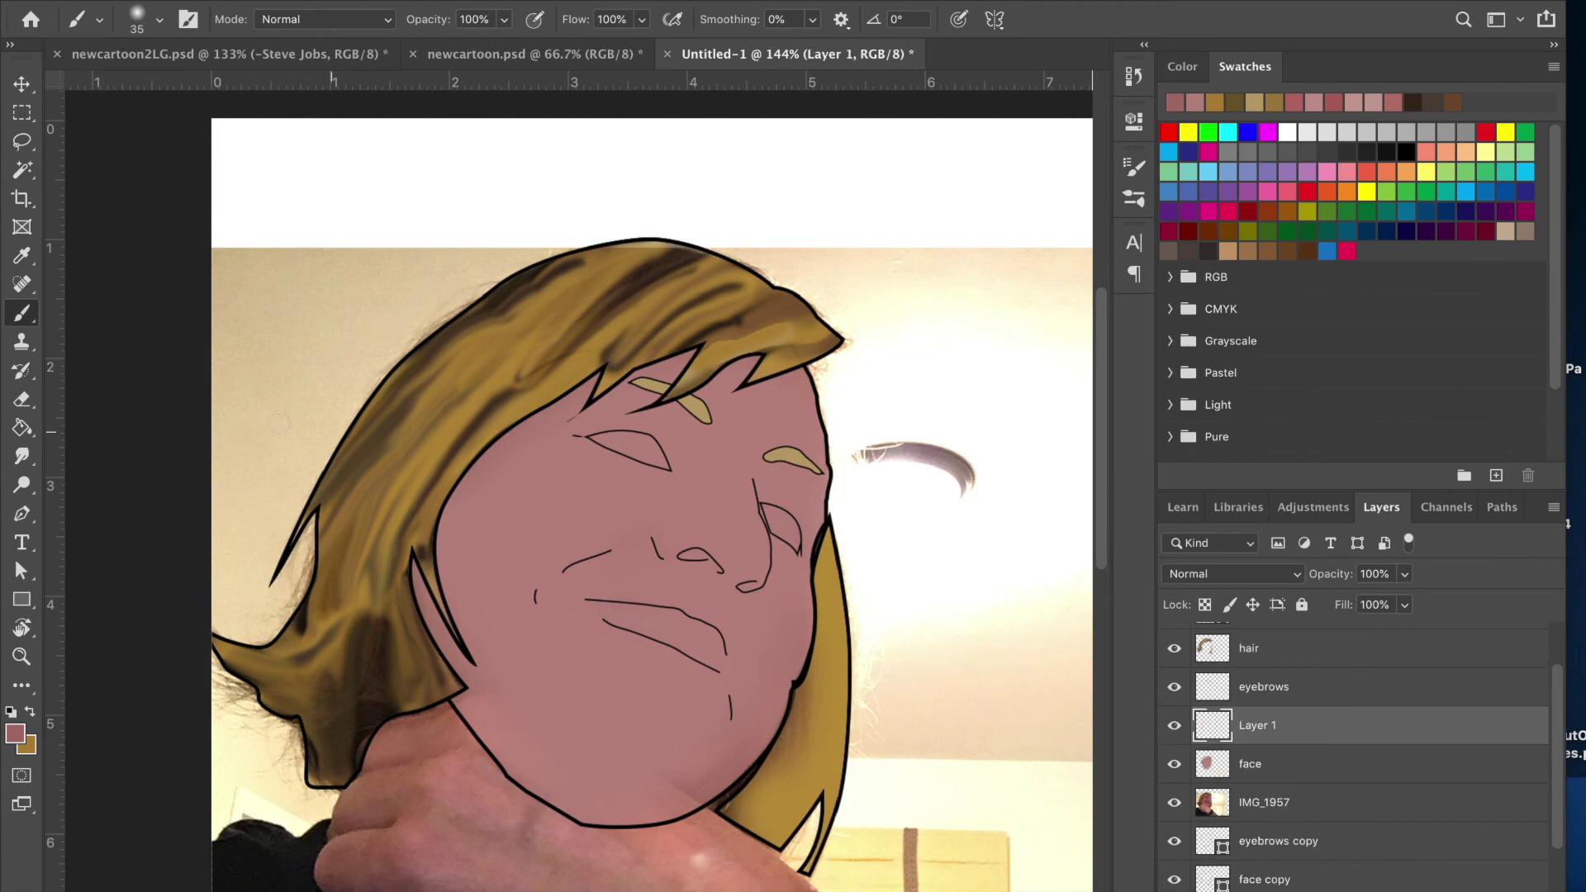
click(159, 19)
drag(157, 96, 216, 97)
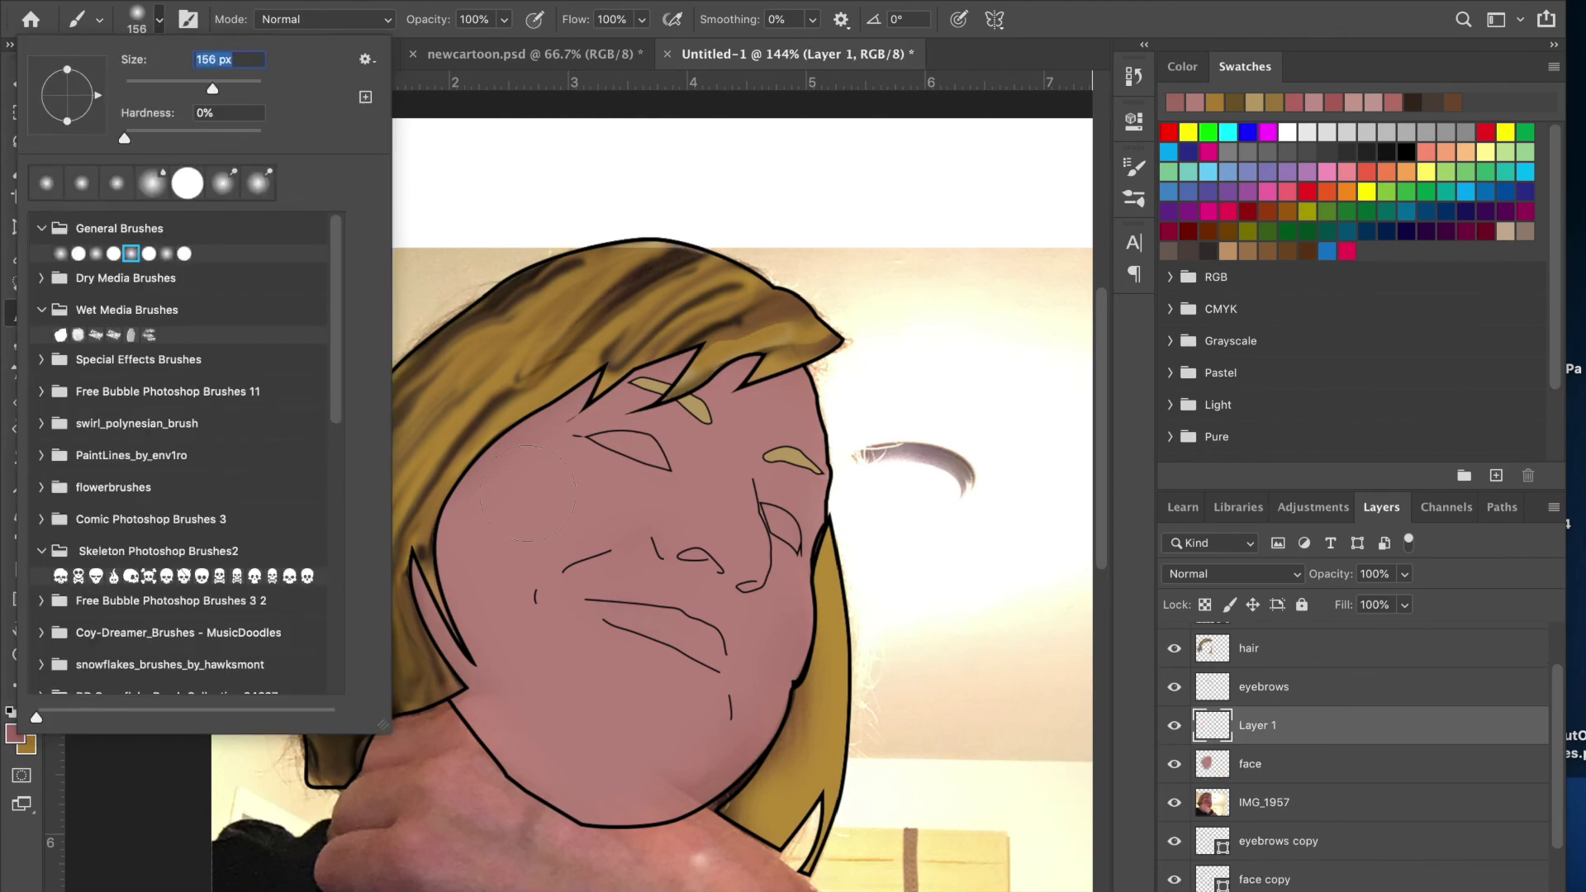